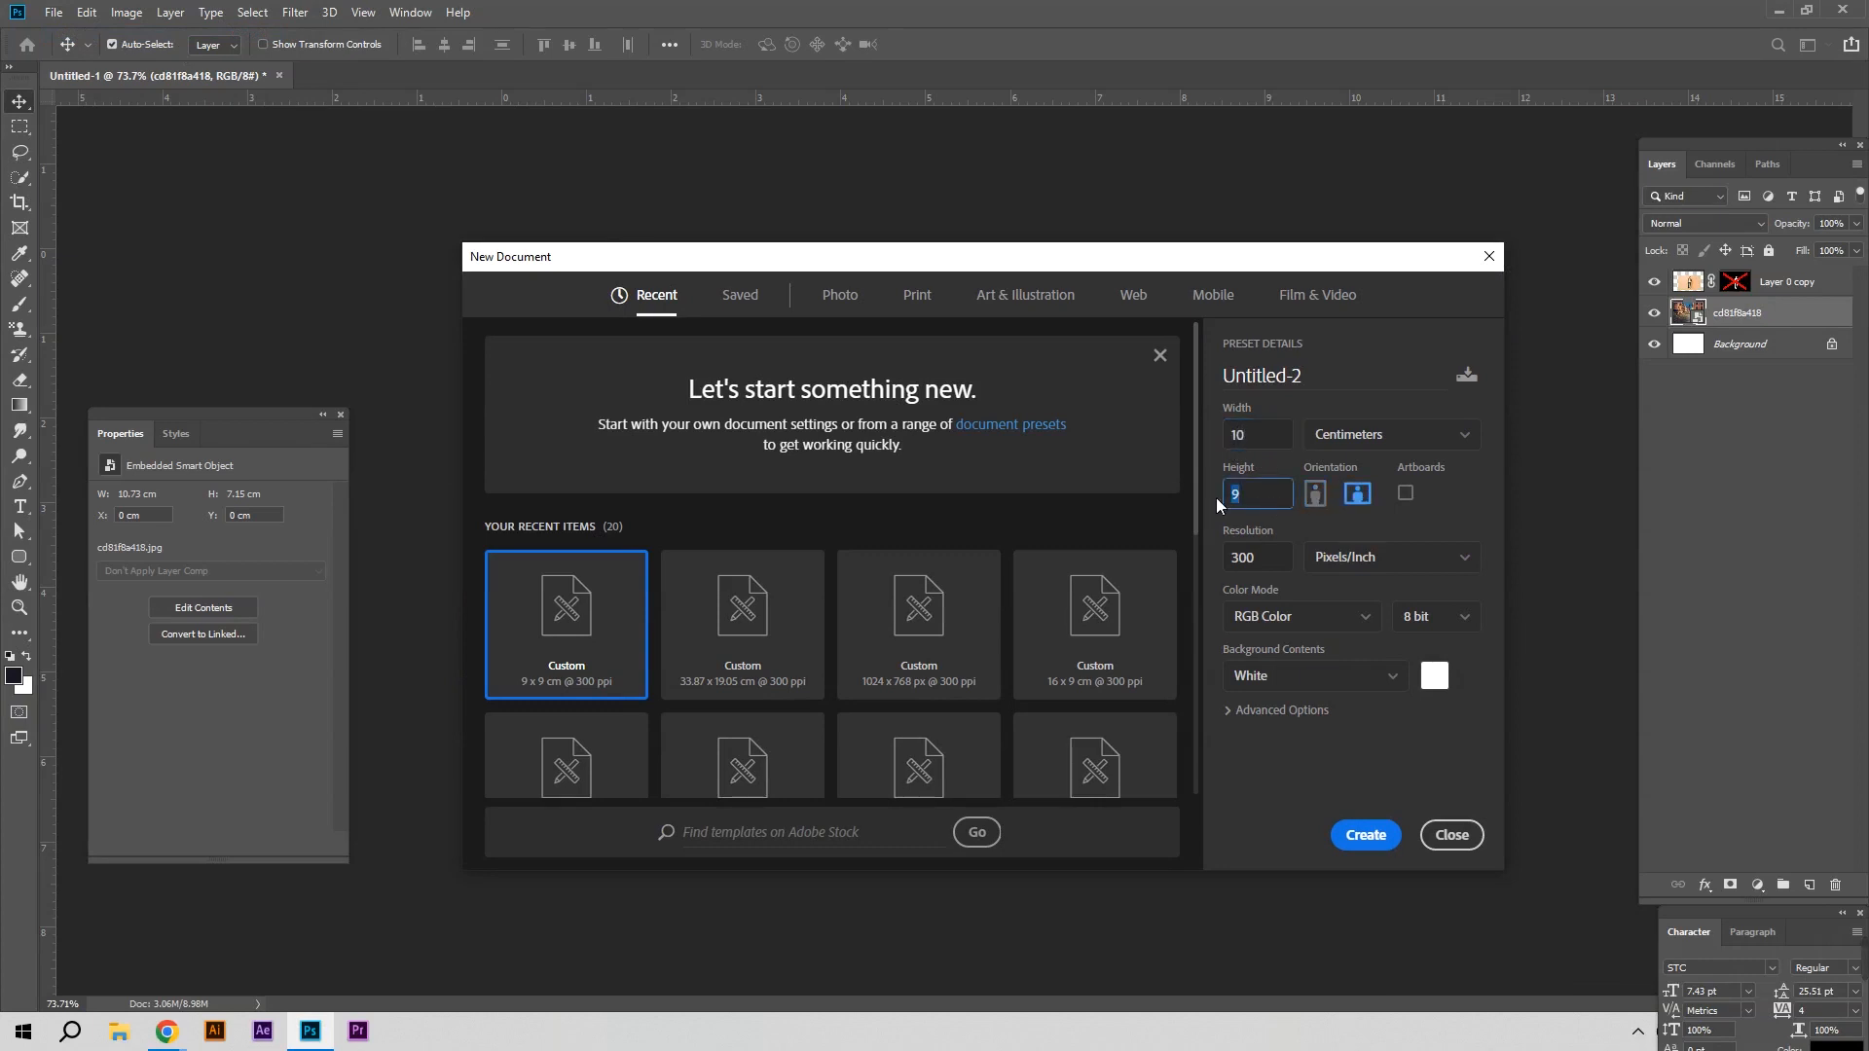
Create a 10 cm wide RGB document at 300 ppi and copy the street photo into it
{"action": "left_click", "coordinate": [1372, 834]}
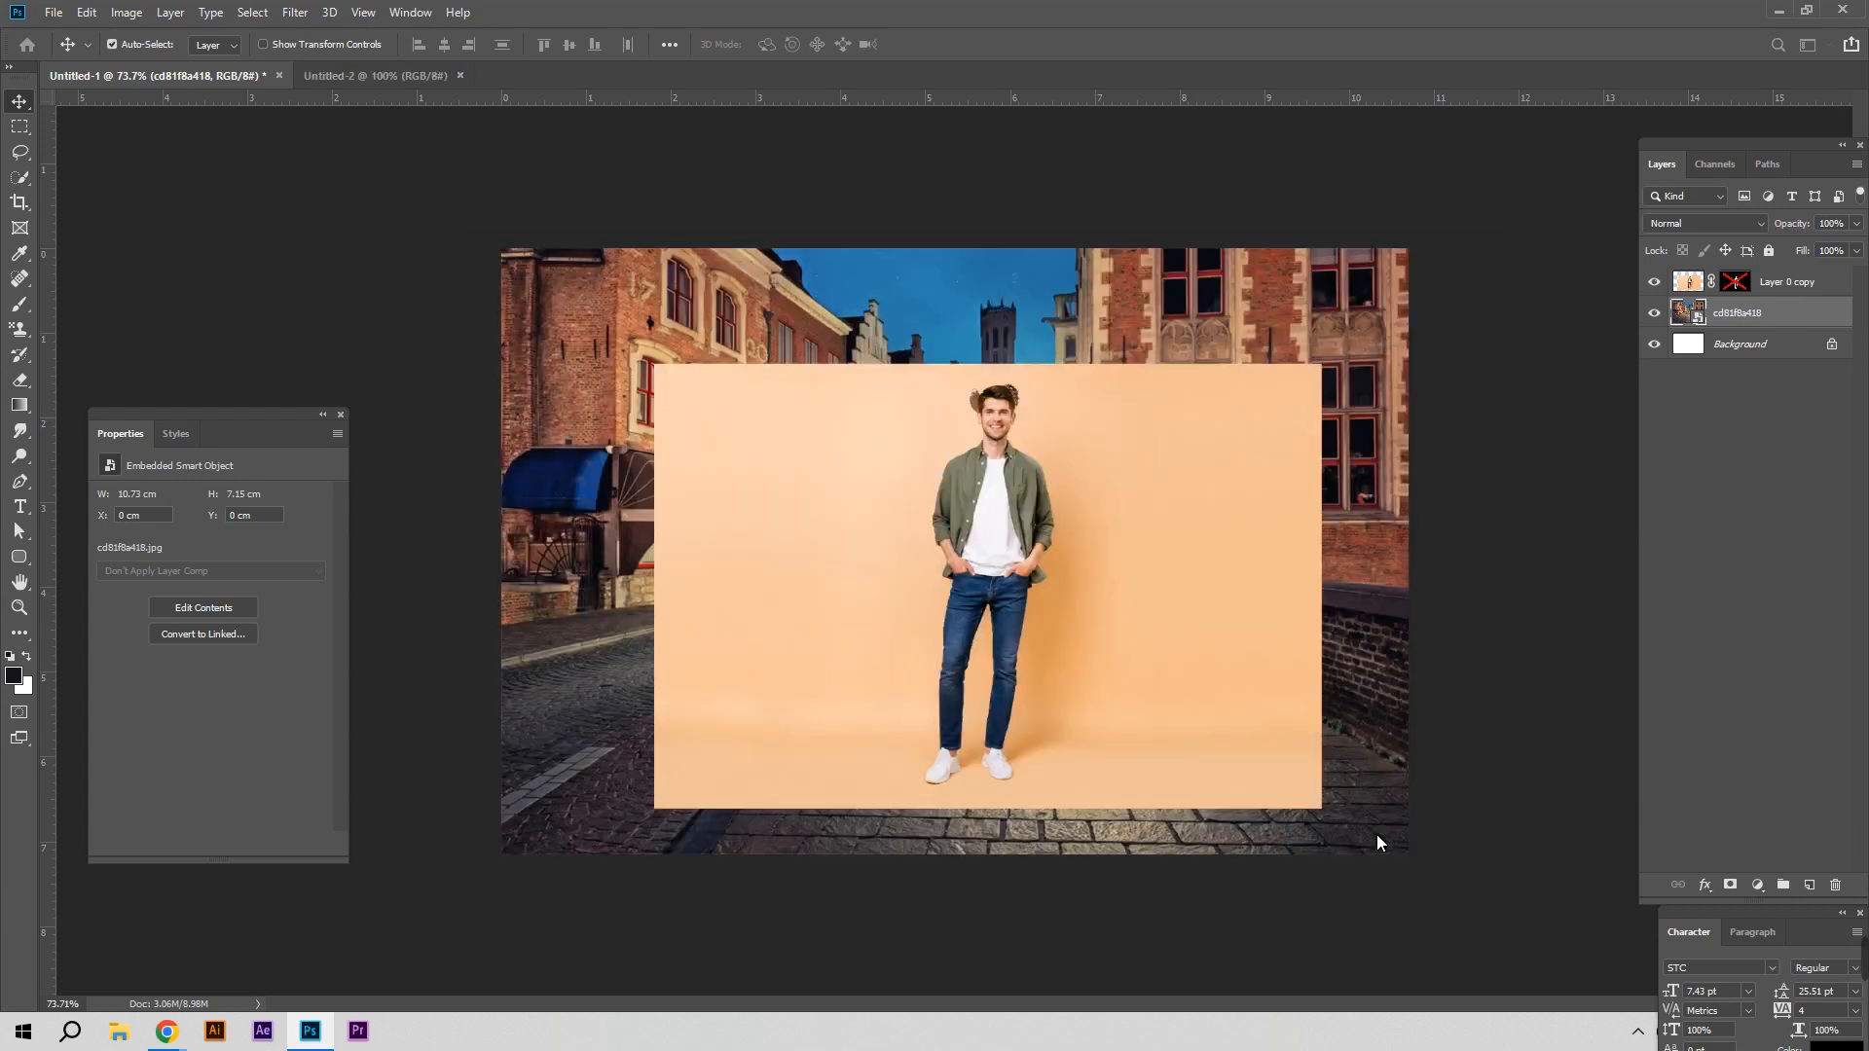
{"action": "left_click", "coordinate": [200, 75]}
{"action": "left_click_drag", "start_coordinate": [1020, 265], "coordinate": [978, 611]}
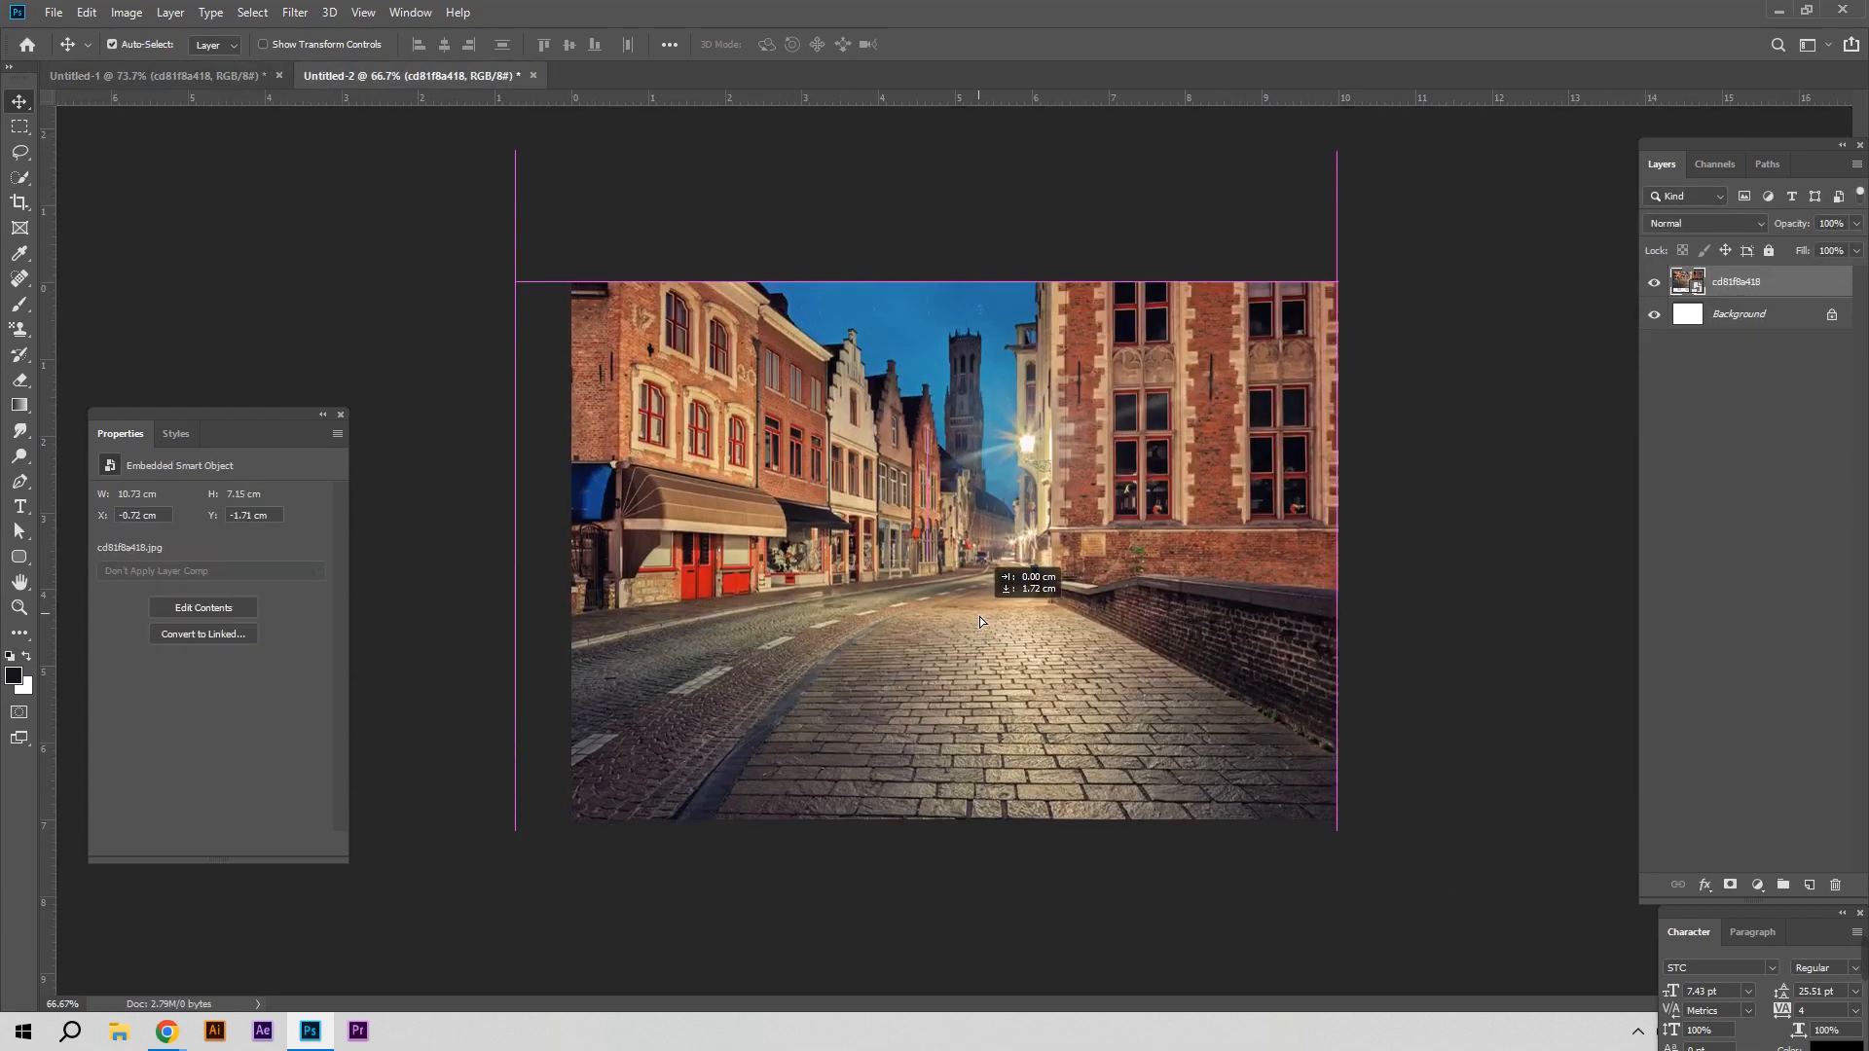
Scale the street photo to about 39.7% and position it to cover the whole canvas
{"action": "key", "text": "ctrl+t"}
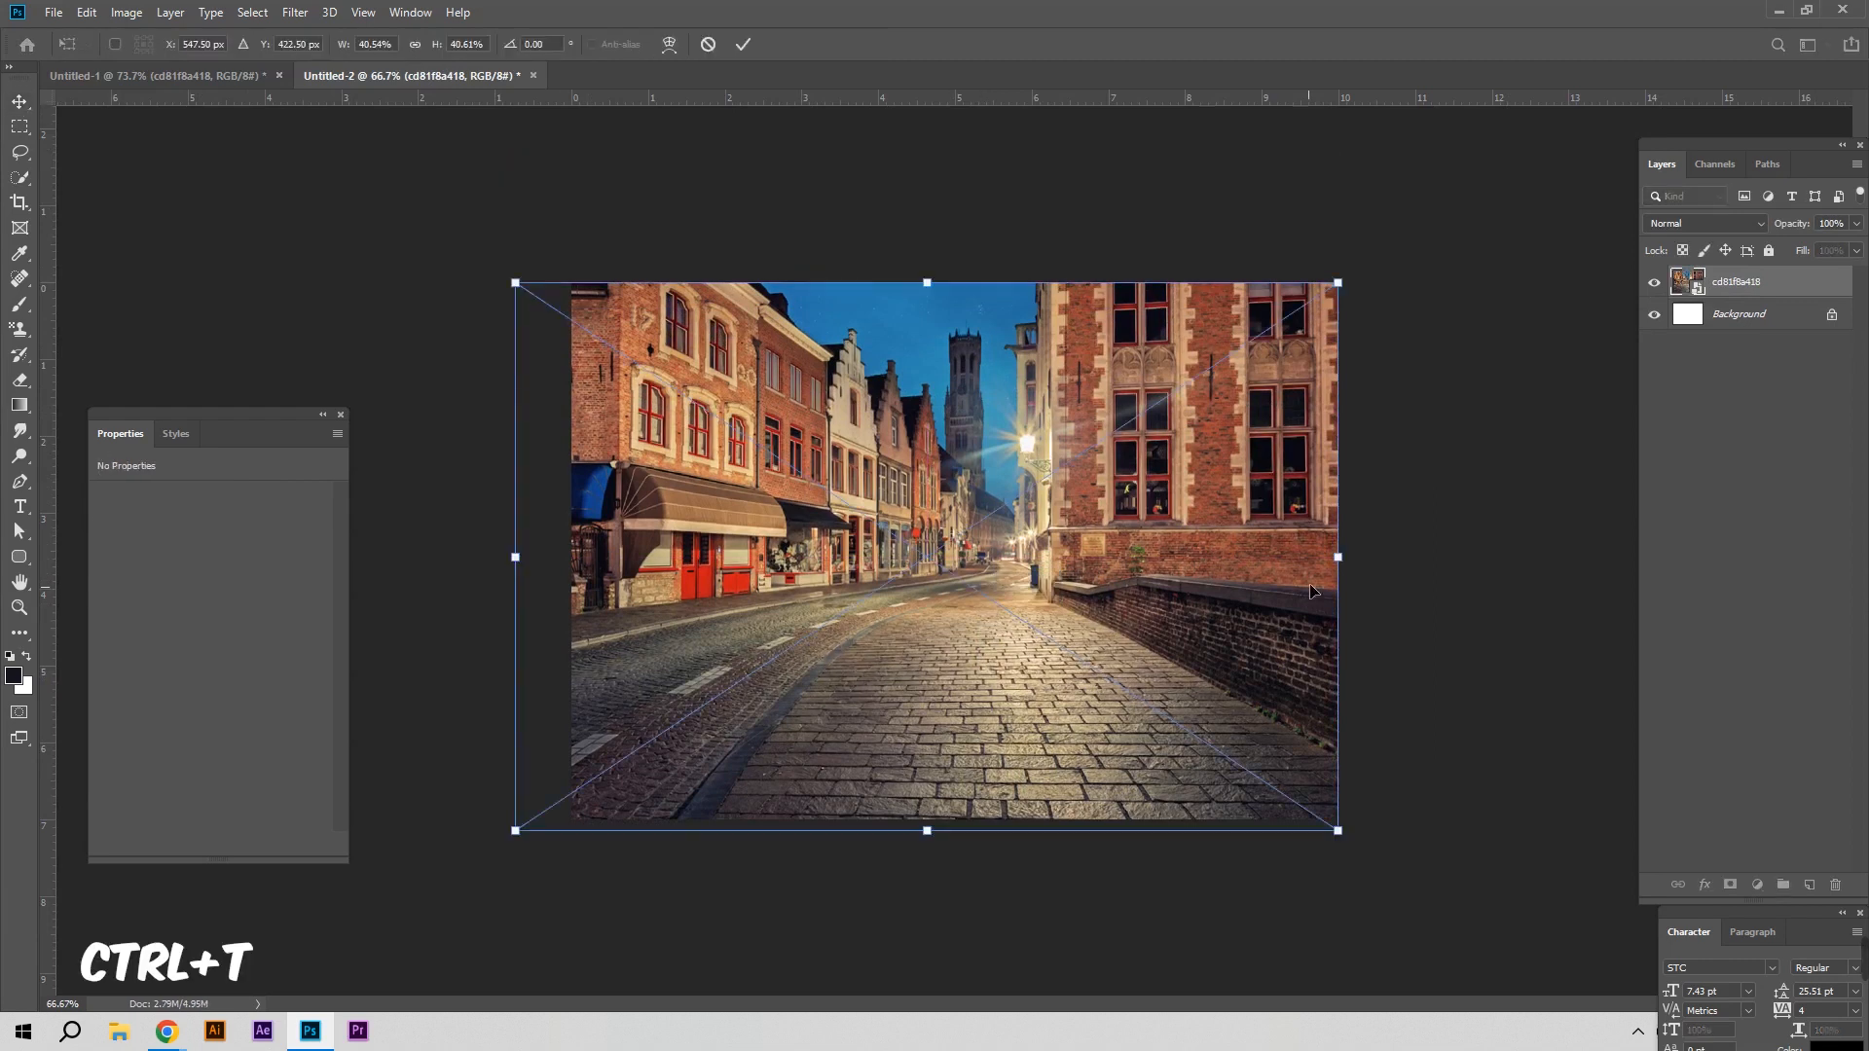
{"action": "left_click_drag", "start_coordinate": [1349, 574], "coordinate": [1409, 576]}
{"action": "left_click_drag", "start_coordinate": [1147, 597], "coordinate": [1145, 564]}
{"action": "left_click_drag", "start_coordinate": [953, 231], "coordinate": [953, 282]}
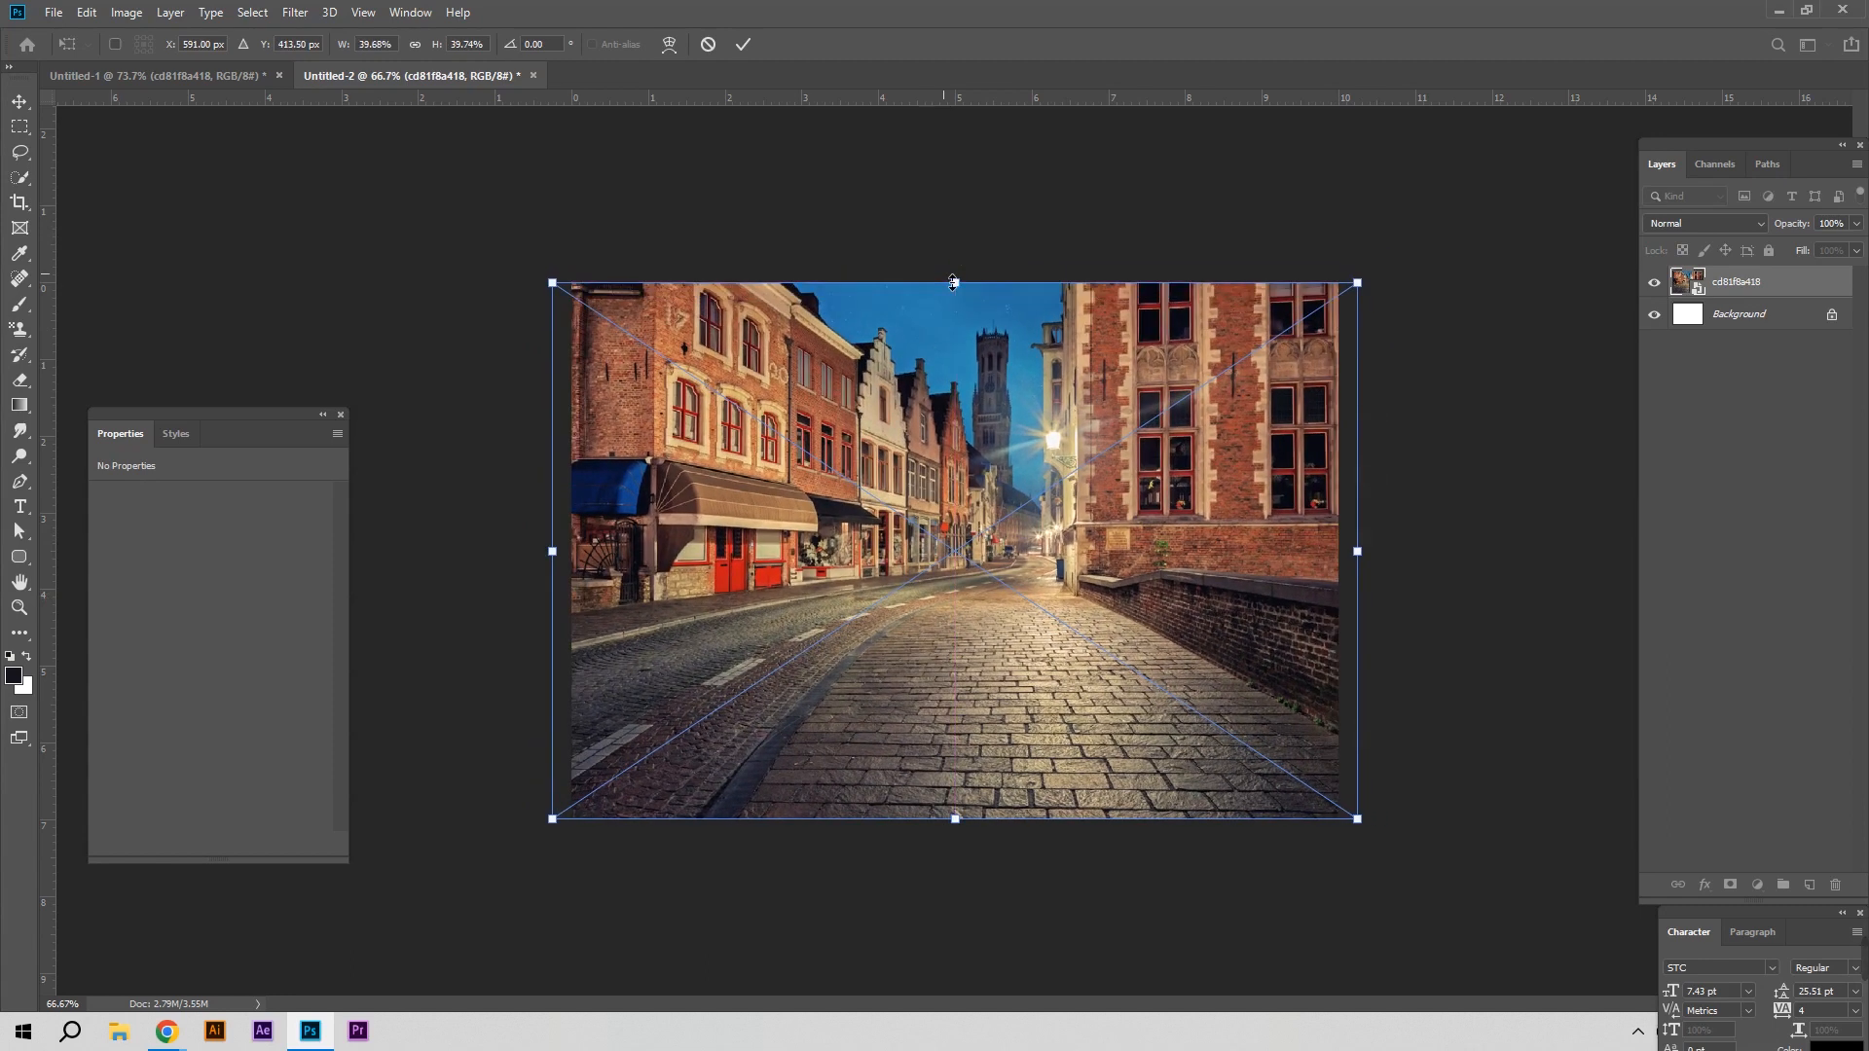
{"action": "left_click", "coordinate": [743, 45]}
Copy the man's layer into the new document with its layer mask enabled and stand him mid-street on the cobblestones
{"action": "left_click", "coordinate": [162, 77]}
{"action": "left_click_drag", "start_coordinate": [1016, 528], "coordinate": [971, 541]}
{"action": "left_click", "coordinate": [1750, 284], "text": "shift"}
{"action": "key", "text": "z"}
{"action": "left_click", "coordinate": [1088, 594]}
{"action": "key", "text": "v"}
{"action": "mouse_move", "coordinate": [997, 456]}
{"action": "left_mouse_down"}
{"action": "mouse_move", "coordinate": [1013, 463]}
{"action": "mouse_move", "coordinate": [998, 455]}
{"action": "left_mouse_up"}
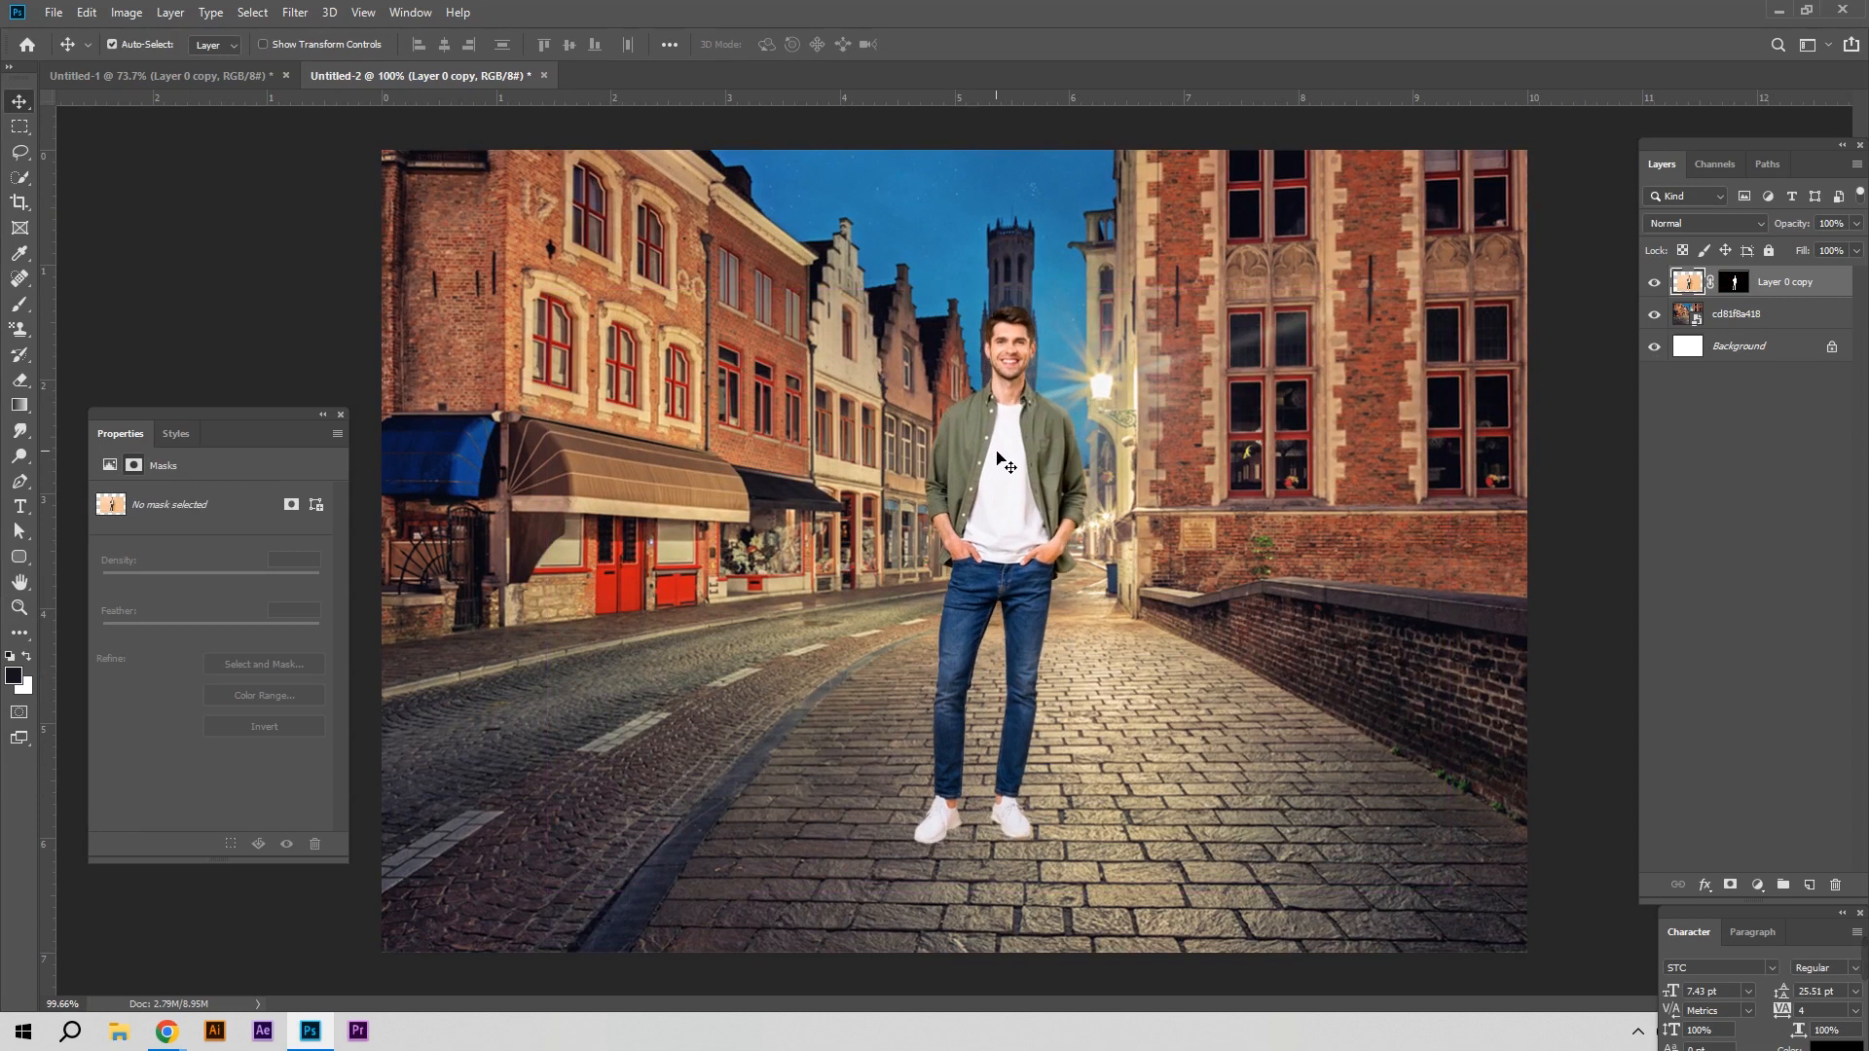
{"action": "mouse_move", "coordinate": [1010, 479]}
{"action": "left_mouse_down"}
{"action": "mouse_move", "coordinate": [991, 484]}
{"action": "mouse_move", "coordinate": [1013, 482]}
{"action": "left_mouse_up"}
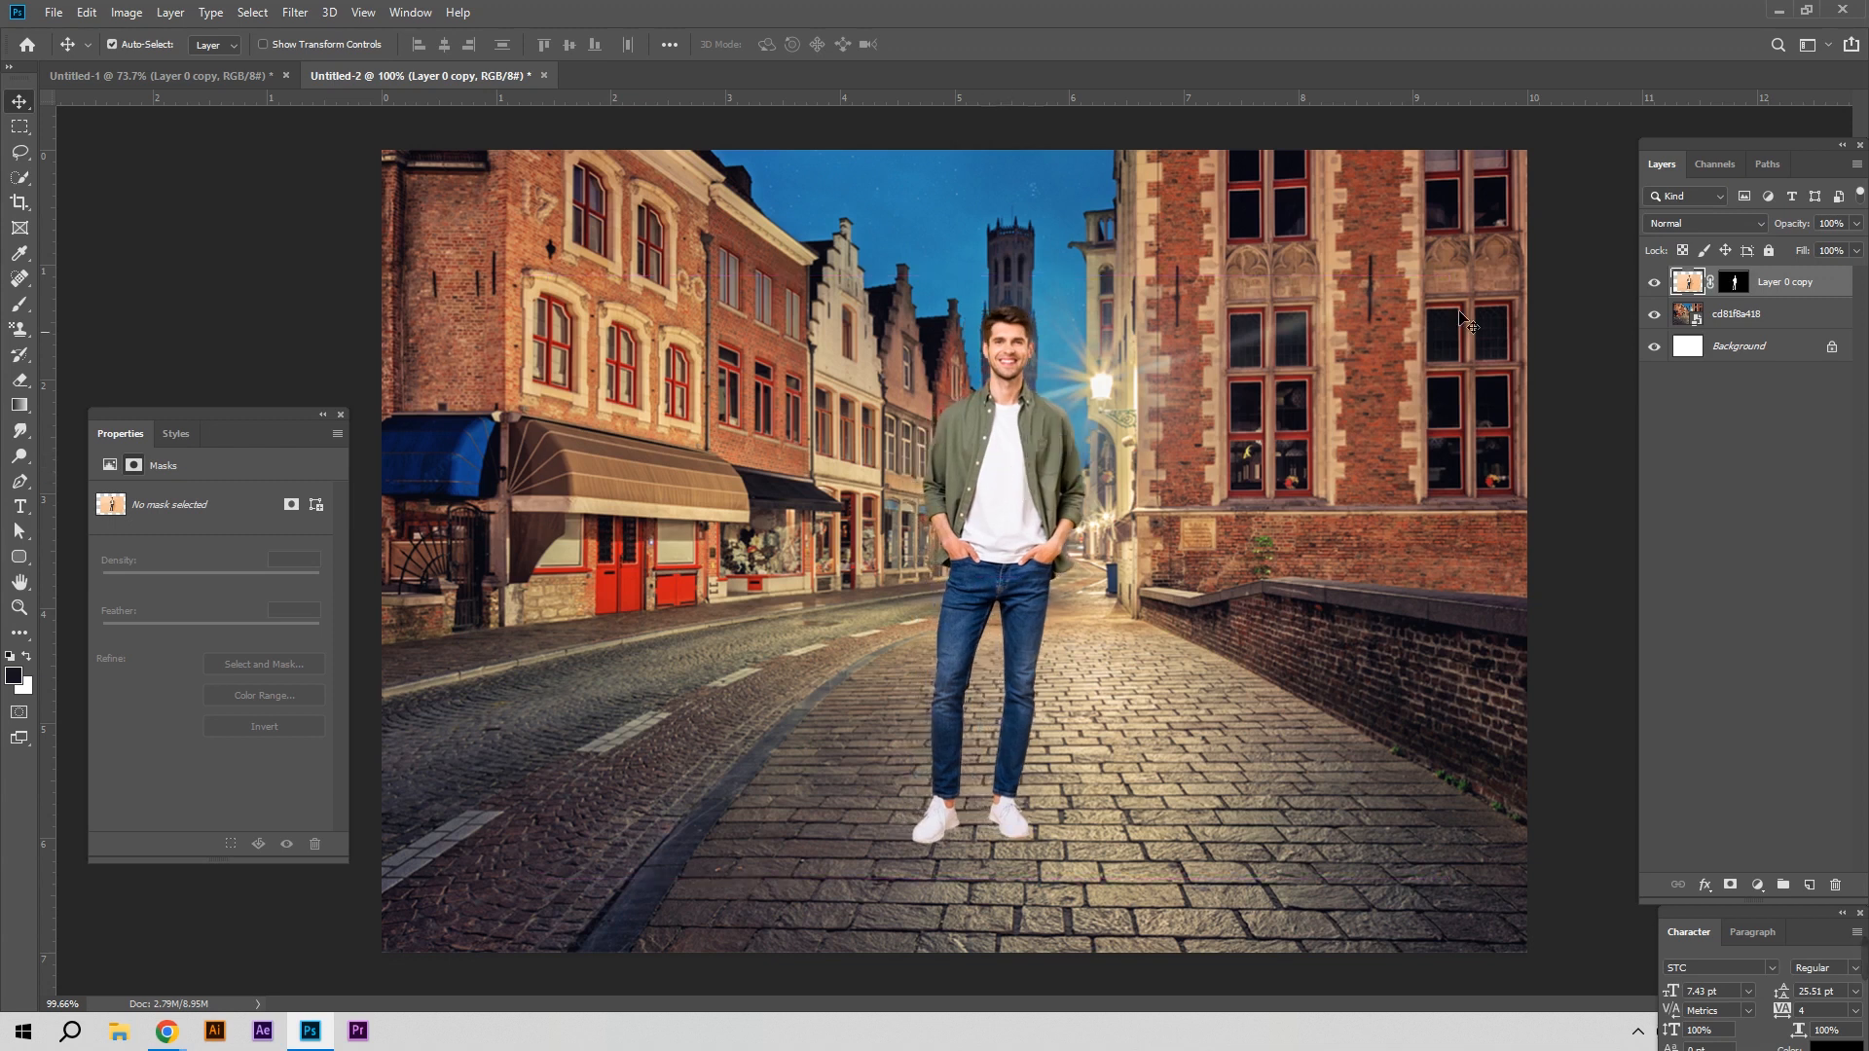
Duplicate the man's layer beneath the original and give the lower copy a black Color Overlay
{"action": "left_click_drag", "start_coordinate": [1700, 286], "coordinate": [1705, 313]}
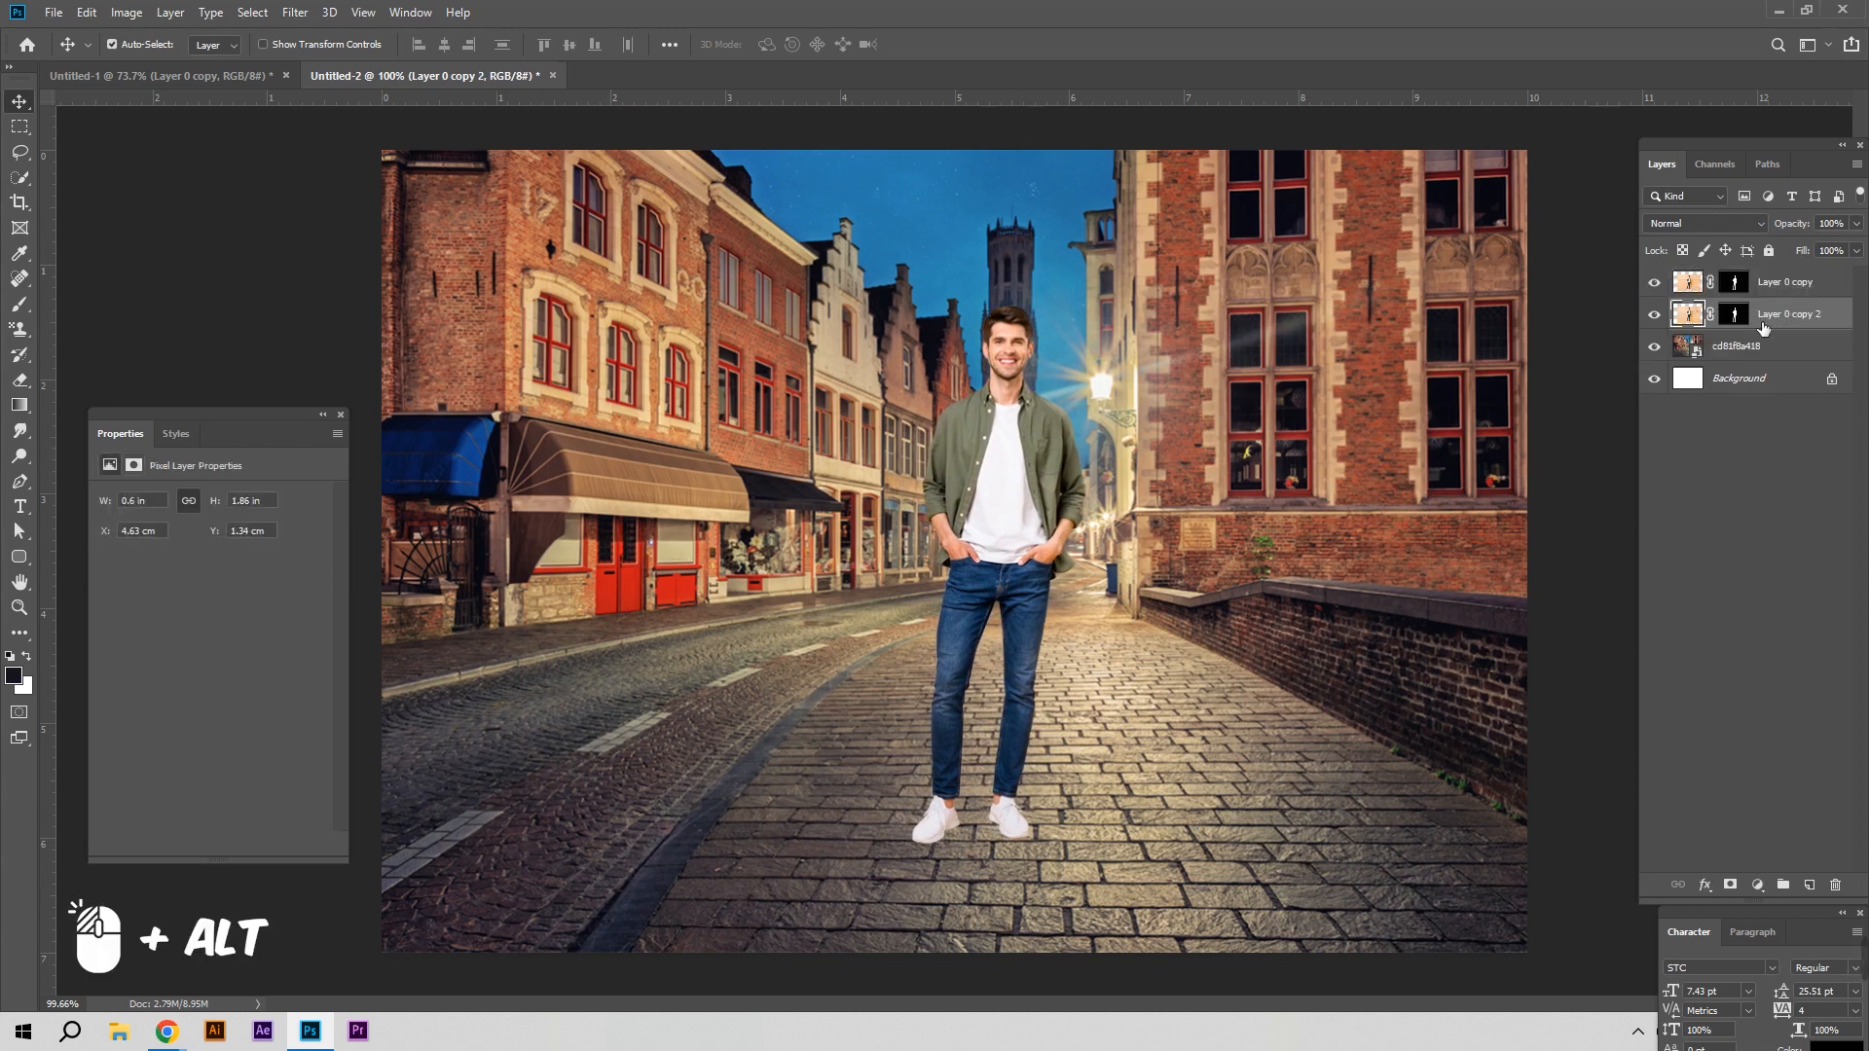
{"action": "left_click", "coordinate": [1705, 885]}
{"action": "left_click", "coordinate": [1756, 699]}
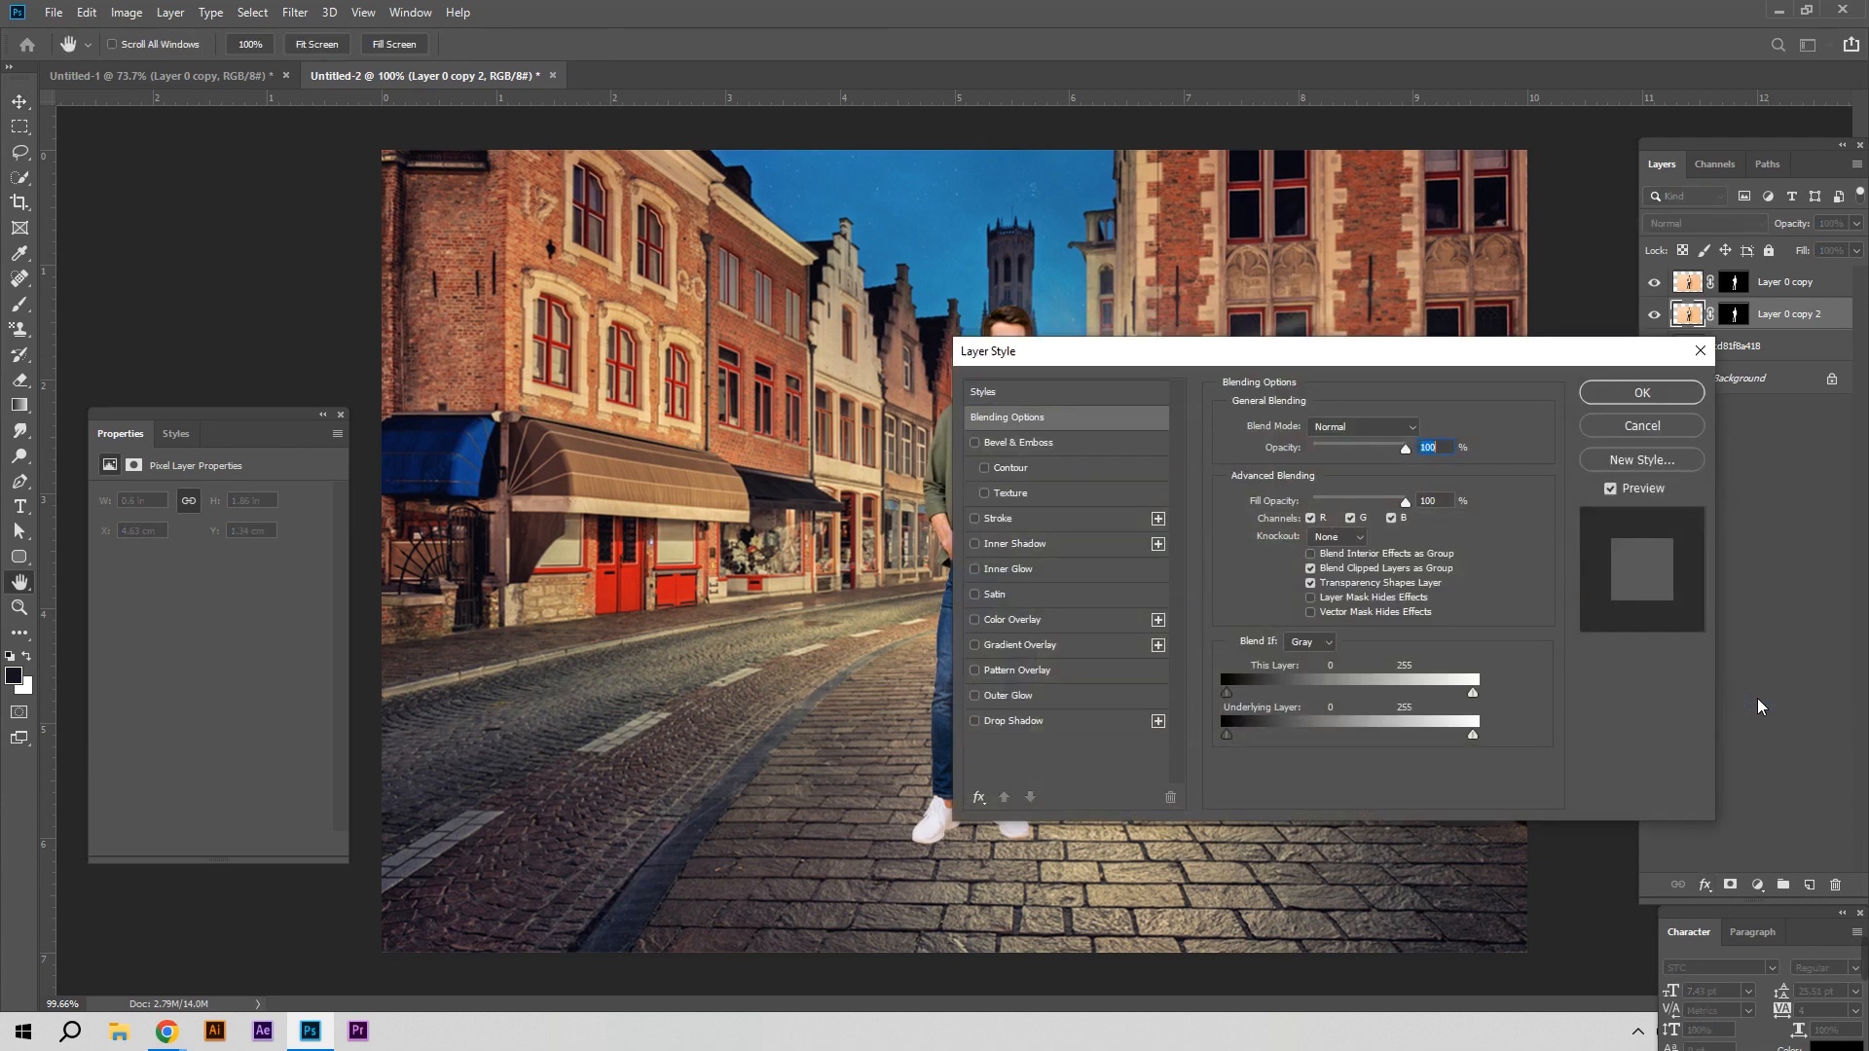
{"action": "left_click_drag", "start_coordinate": [1145, 354], "coordinate": [1402, 330]}
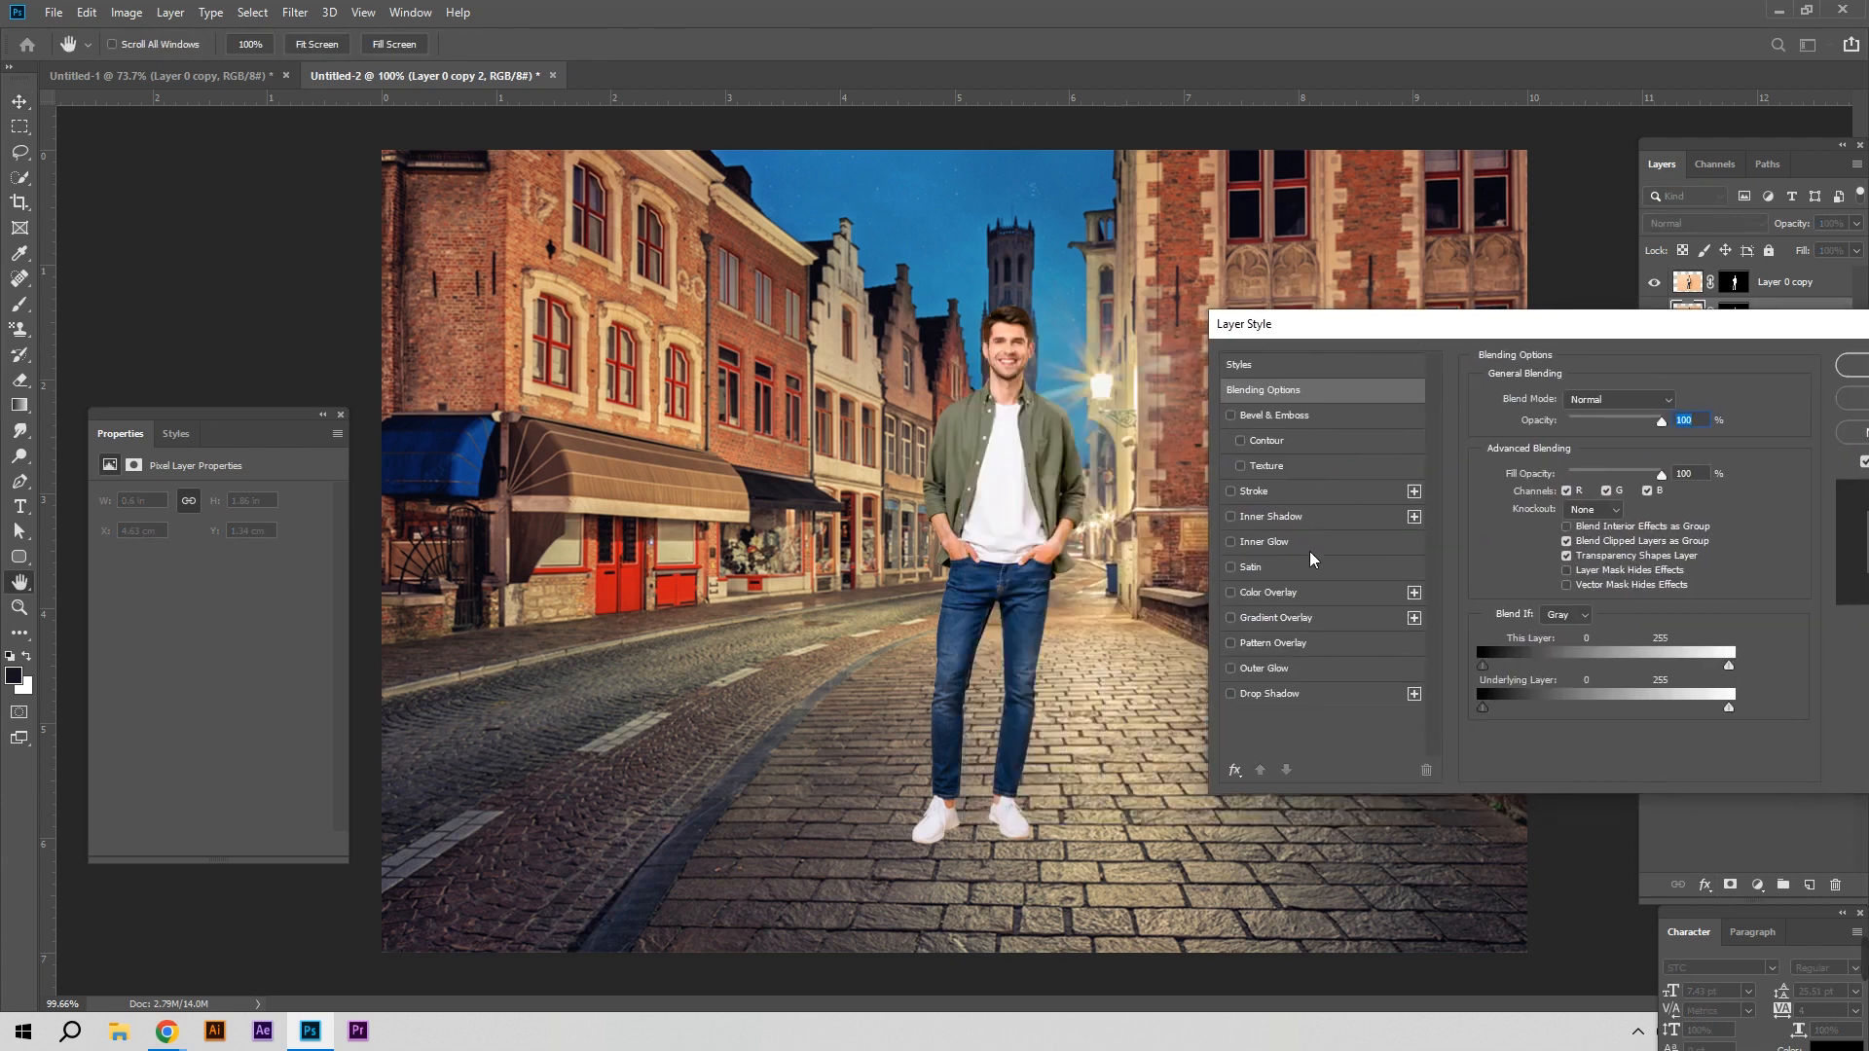
{"action": "left_click", "coordinate": [1285, 592]}
{"action": "left_click", "coordinate": [1676, 404]}
{"action": "left_click", "coordinate": [1796, 396]}
{"action": "left_click", "coordinate": [1859, 366]}
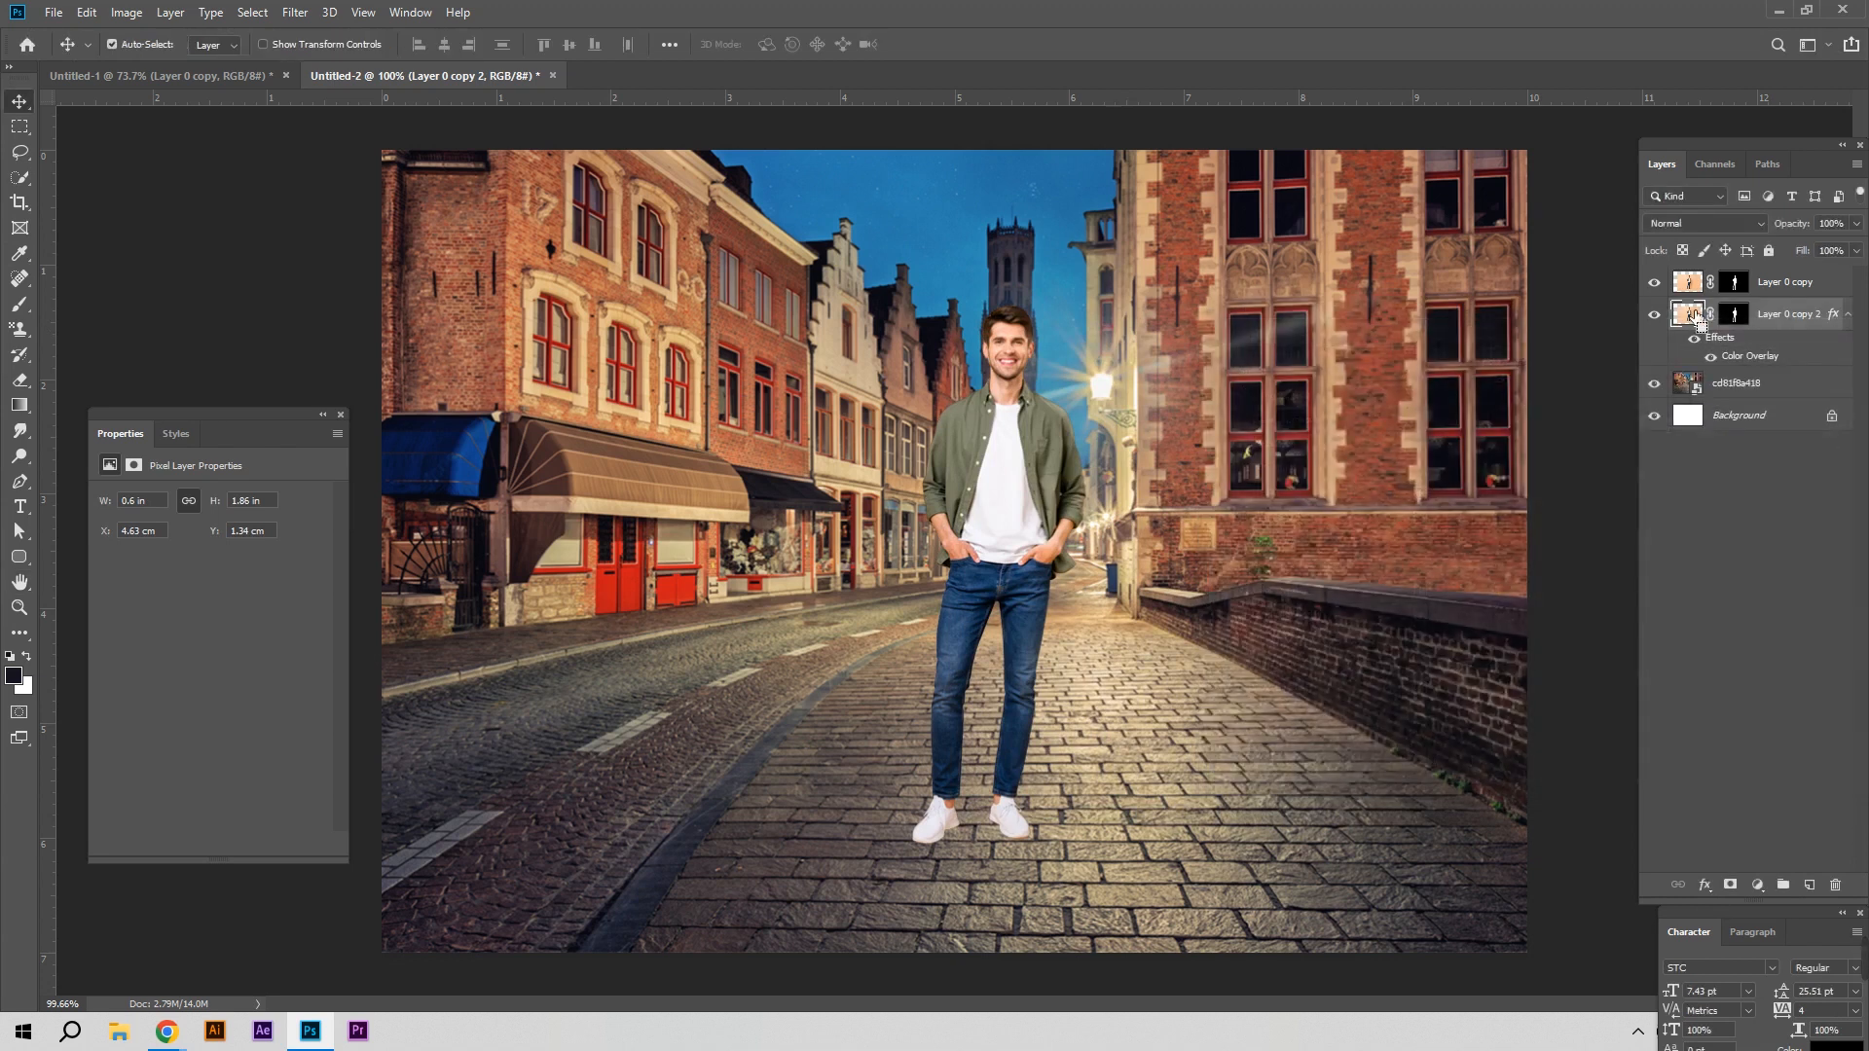
Convert the black-overlaid copy to a smart object and rasterize it into a plain pixel layer
{"action": "key", "text": "ctrl+t"}
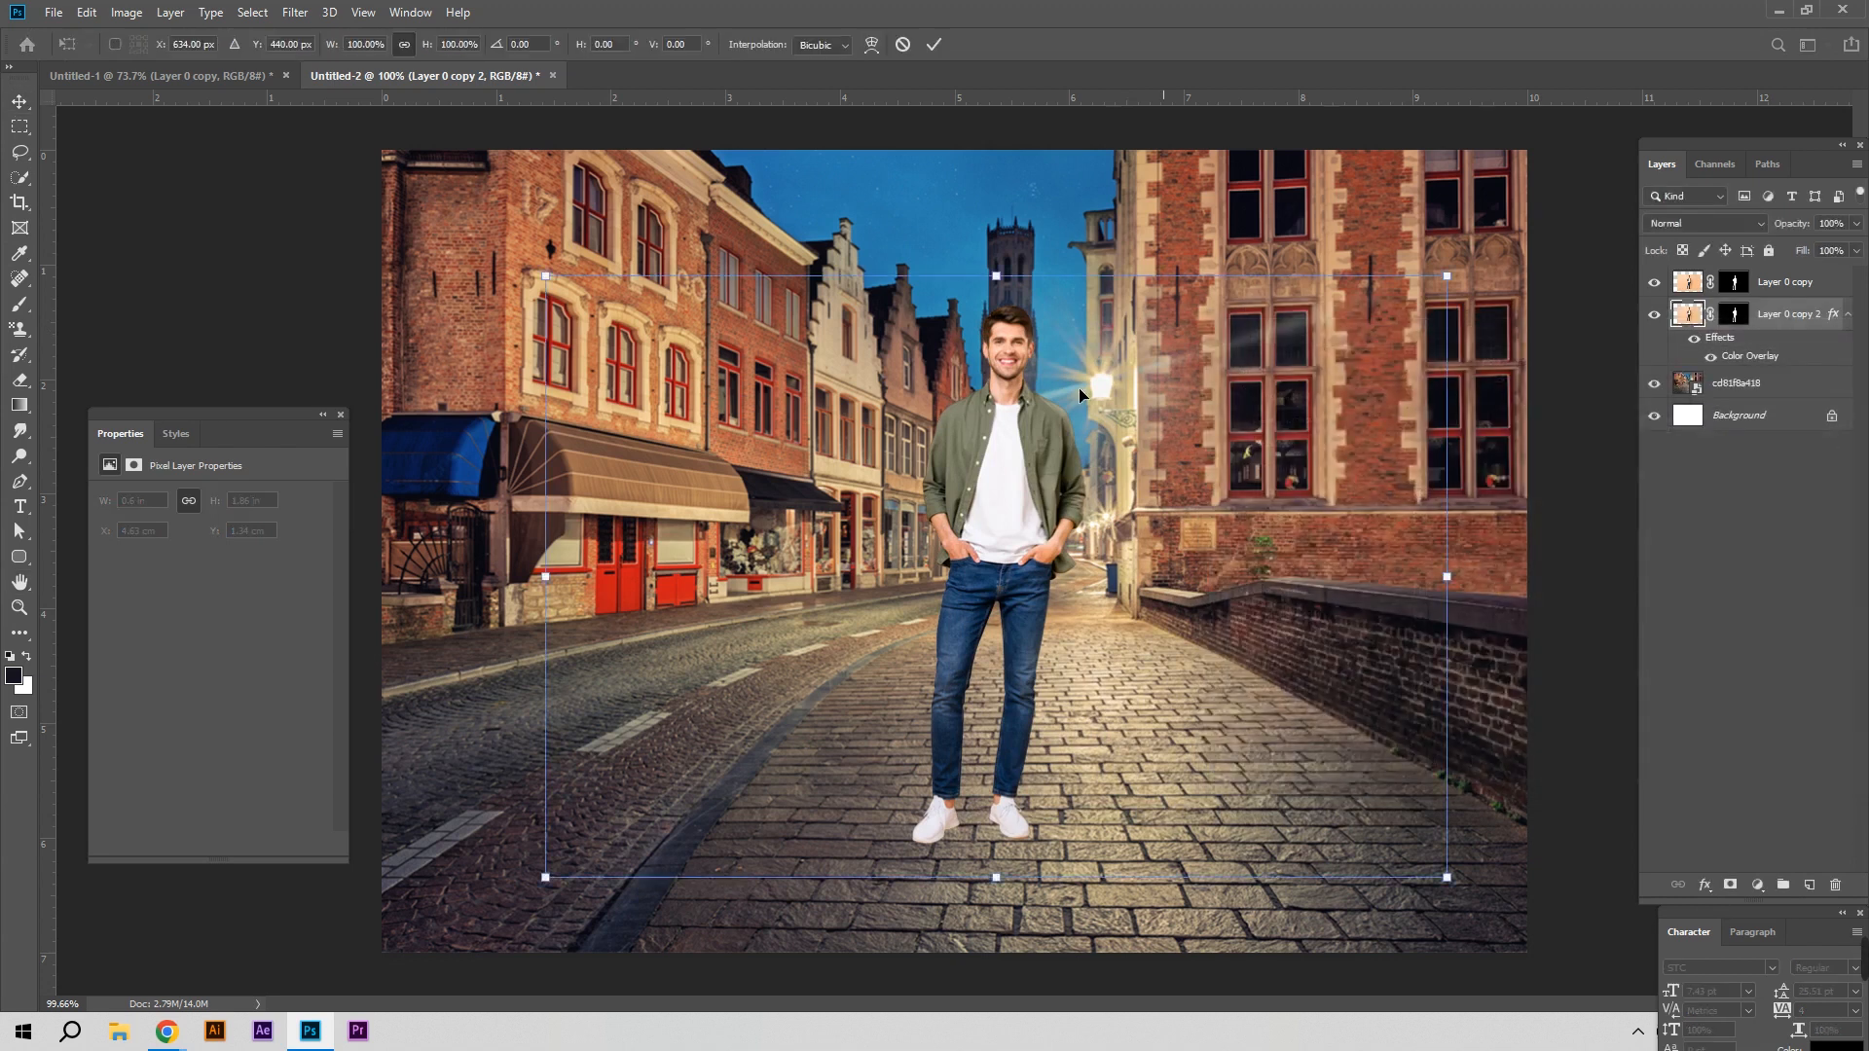
{"action": "left_click", "coordinate": [933, 45]}
{"action": "right_click", "coordinate": [1789, 320]}
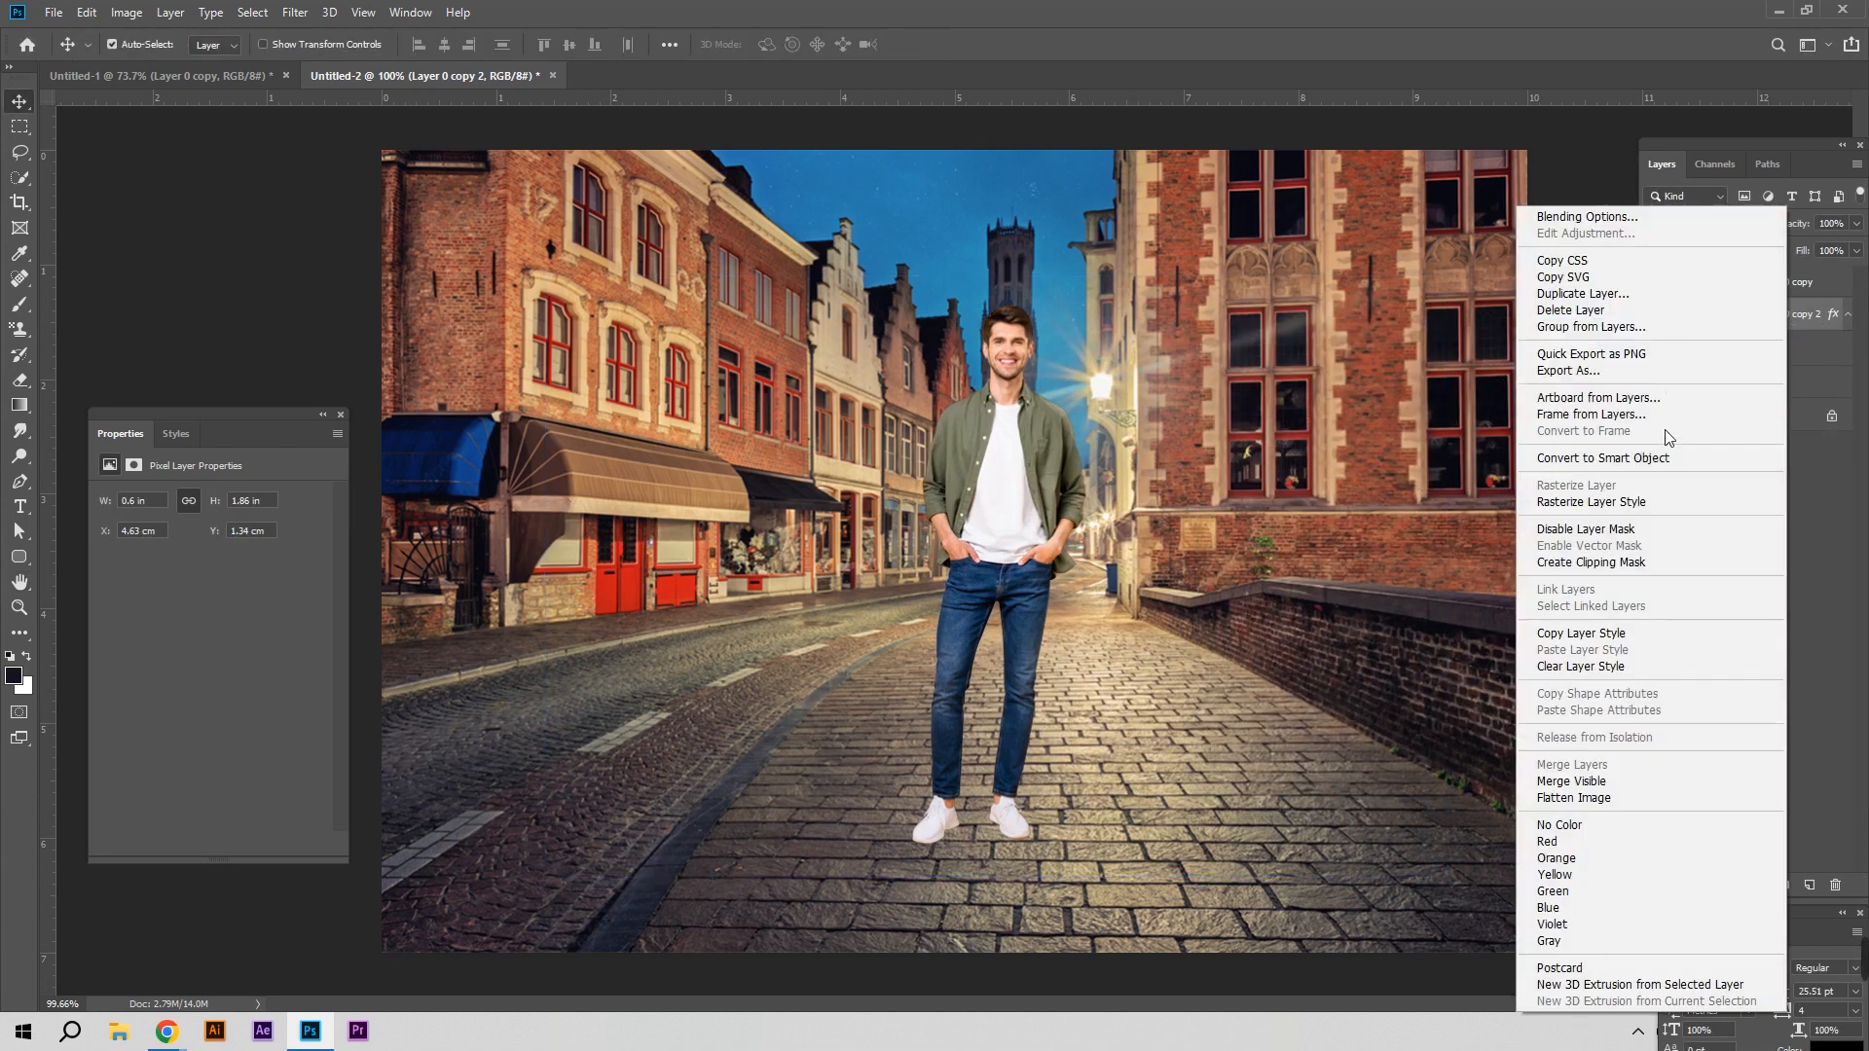
{"action": "left_click", "coordinate": [1667, 458]}
{"action": "right_click", "coordinate": [1759, 321]}
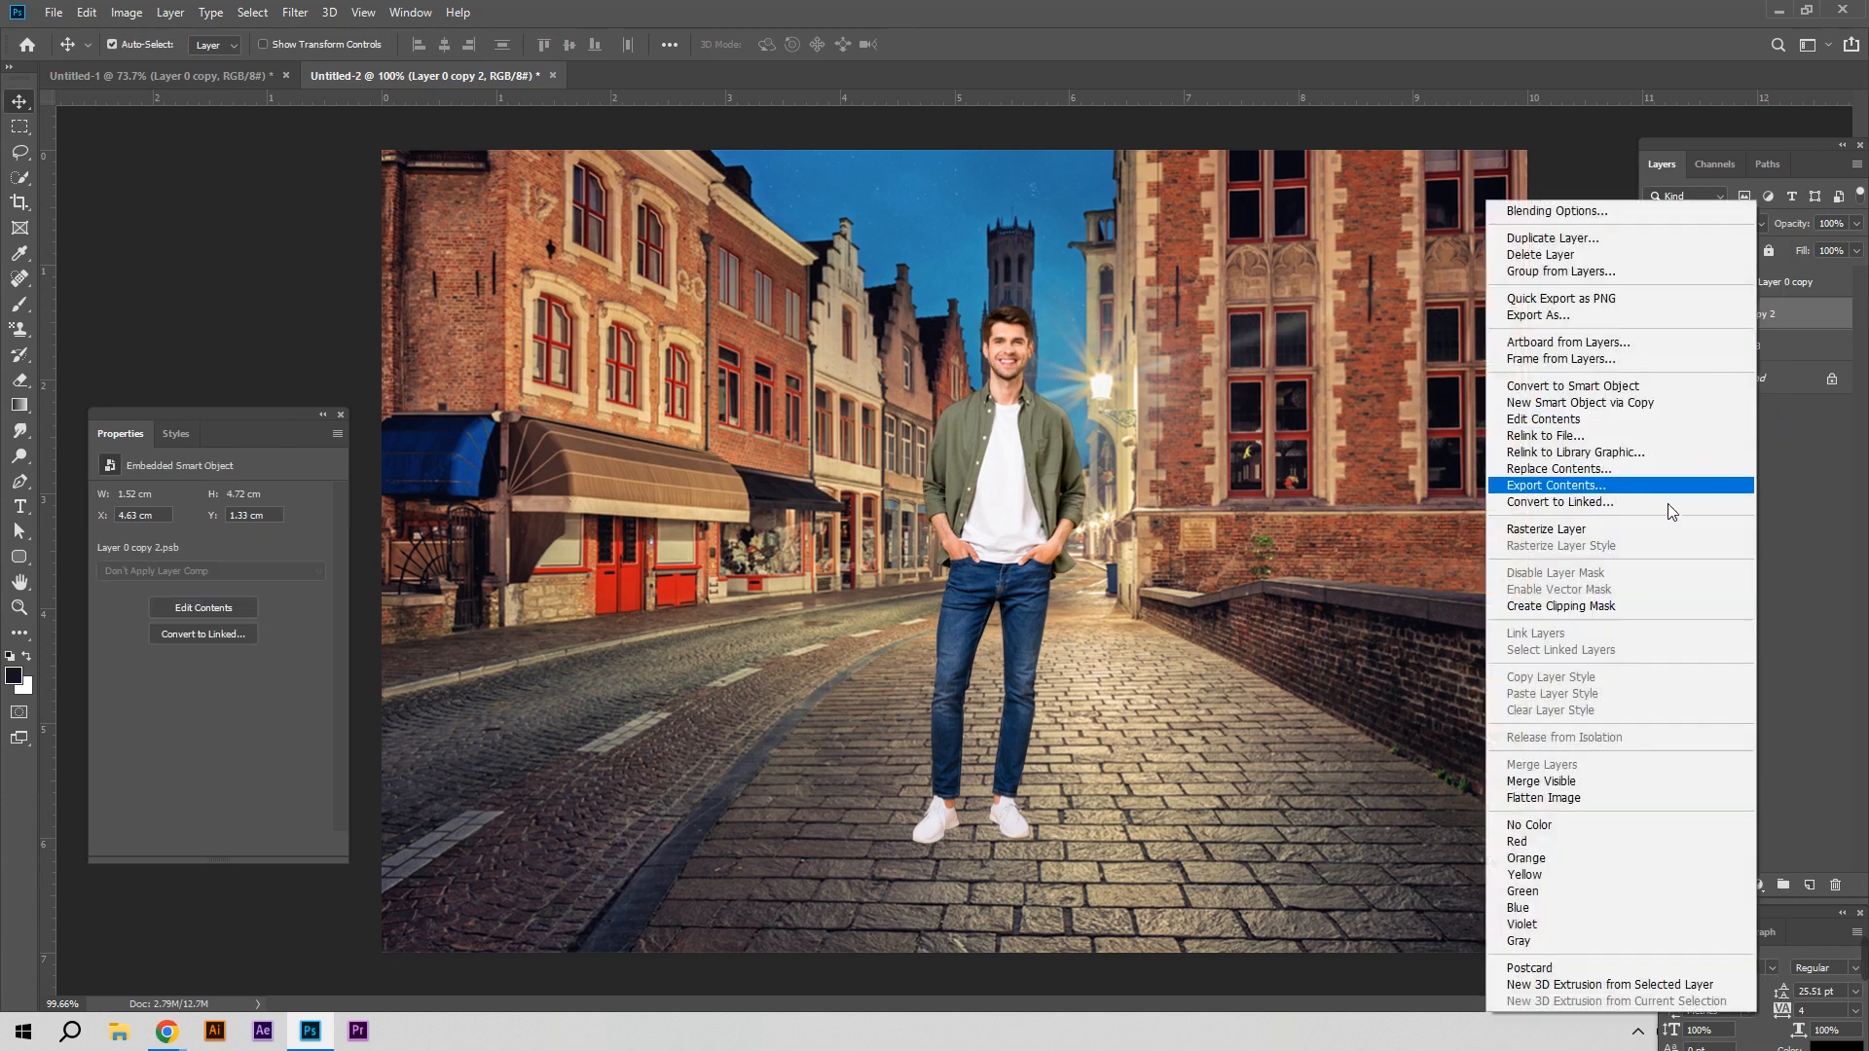
{"action": "left_click", "coordinate": [1666, 529]}
Distort the black copy into a cast shadow falling forward from the shoes, at about -38% height and -33° horizontal skew
{"action": "key", "text": "ctrl+t"}
{"action": "right_click", "coordinate": [1007, 501]}
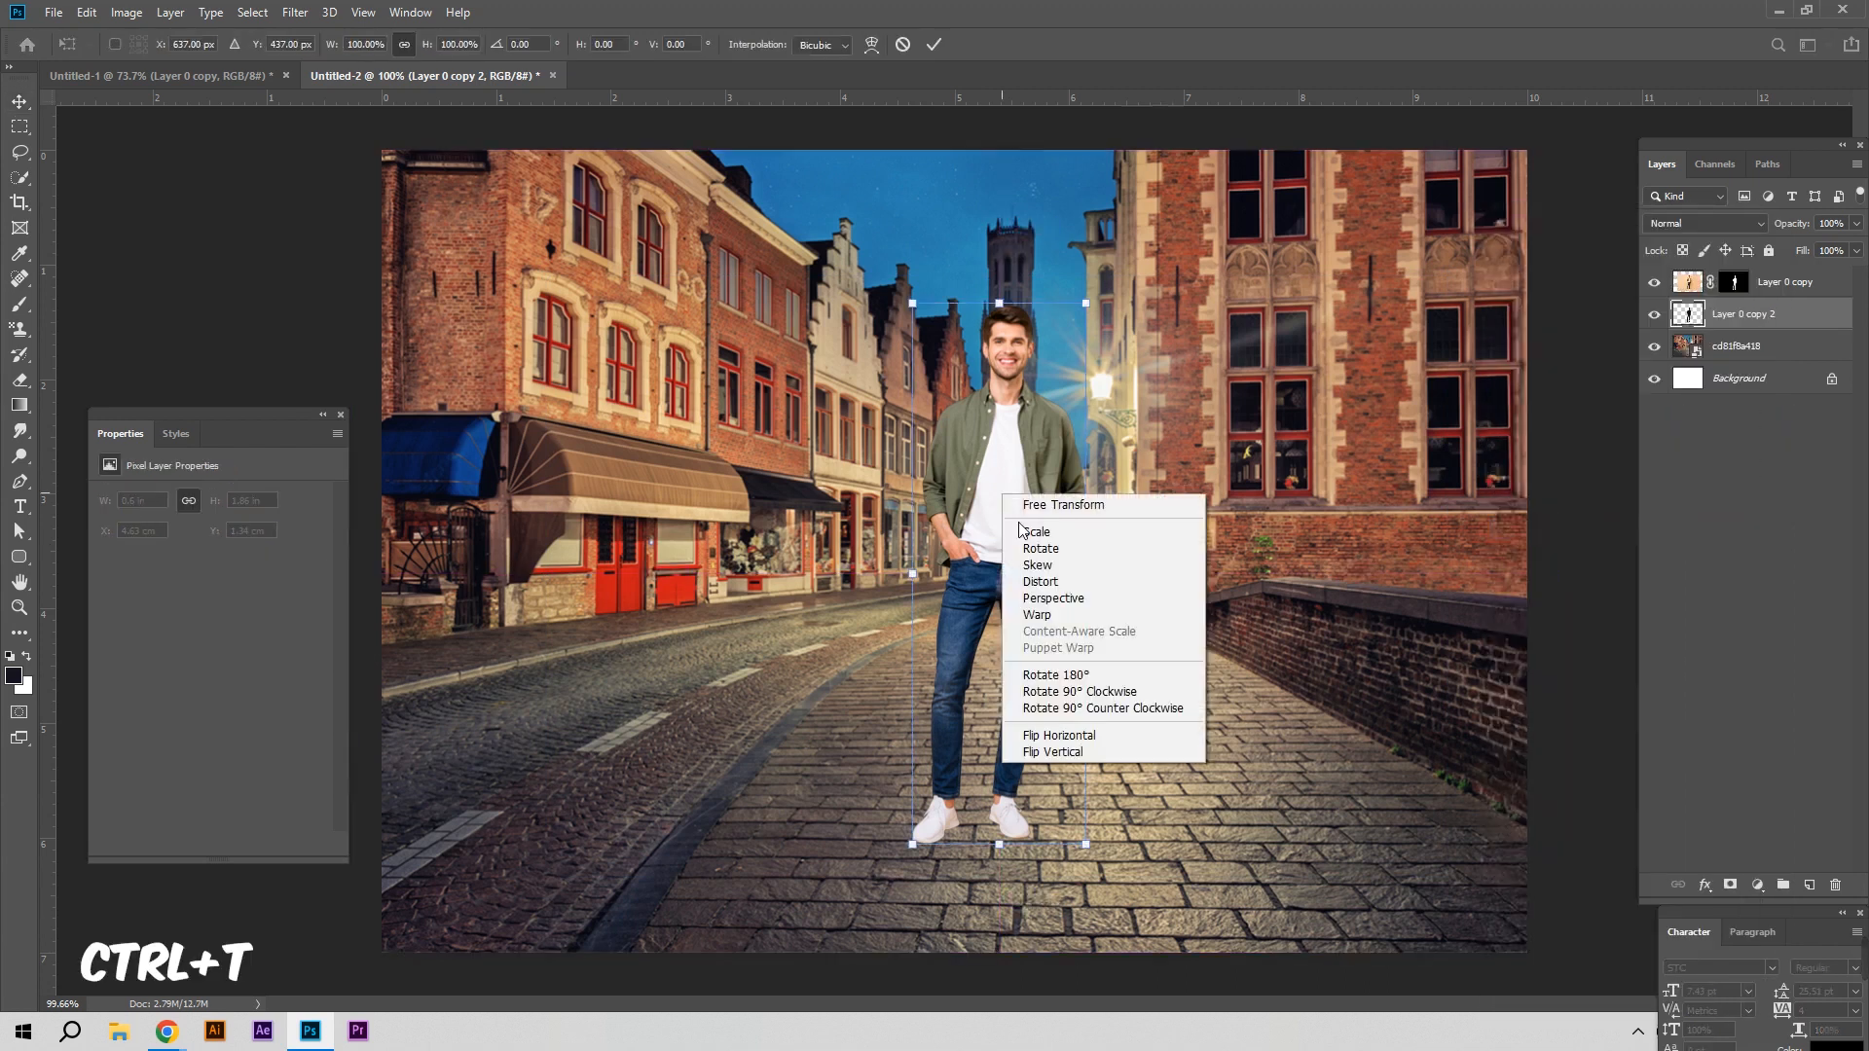
{"action": "left_click", "coordinate": [1039, 581]}
{"action": "left_click_drag", "start_coordinate": [999, 304], "coordinate": [875, 1046]}
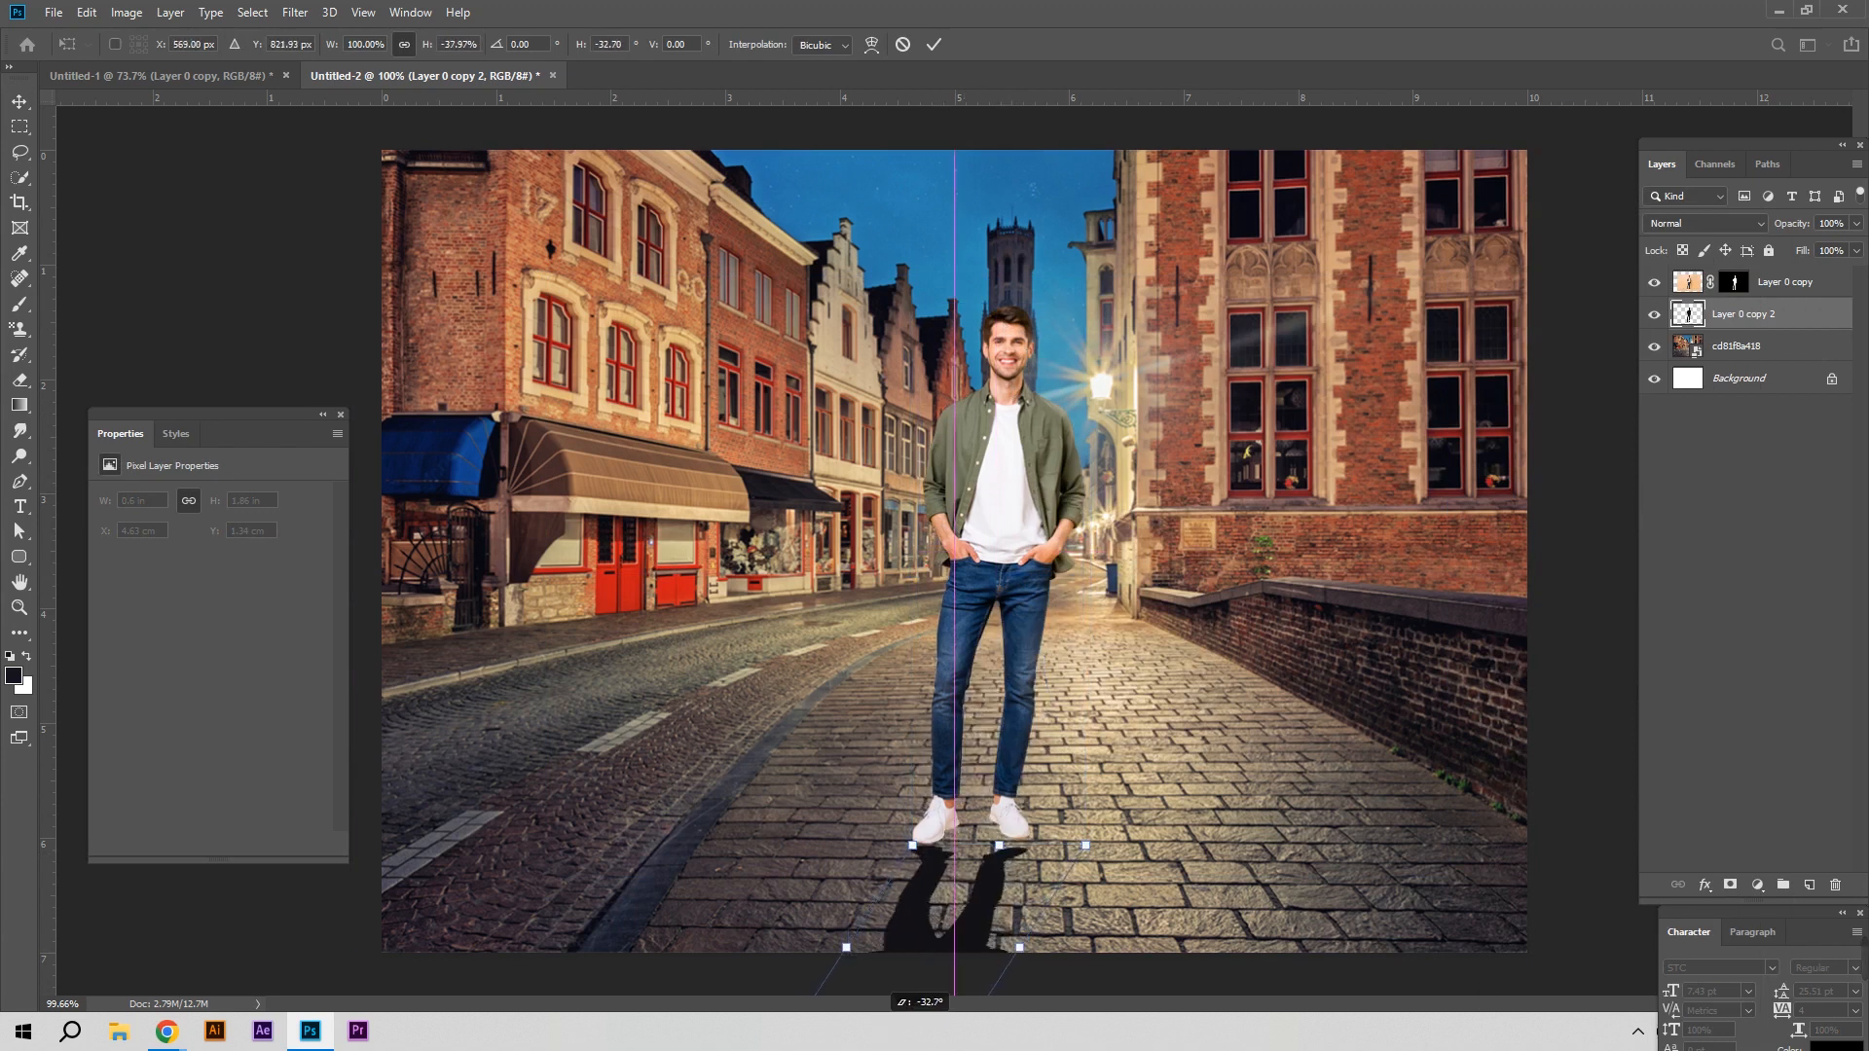
{"action": "left_click_drag", "start_coordinate": [981, 935], "coordinate": [987, 906]}
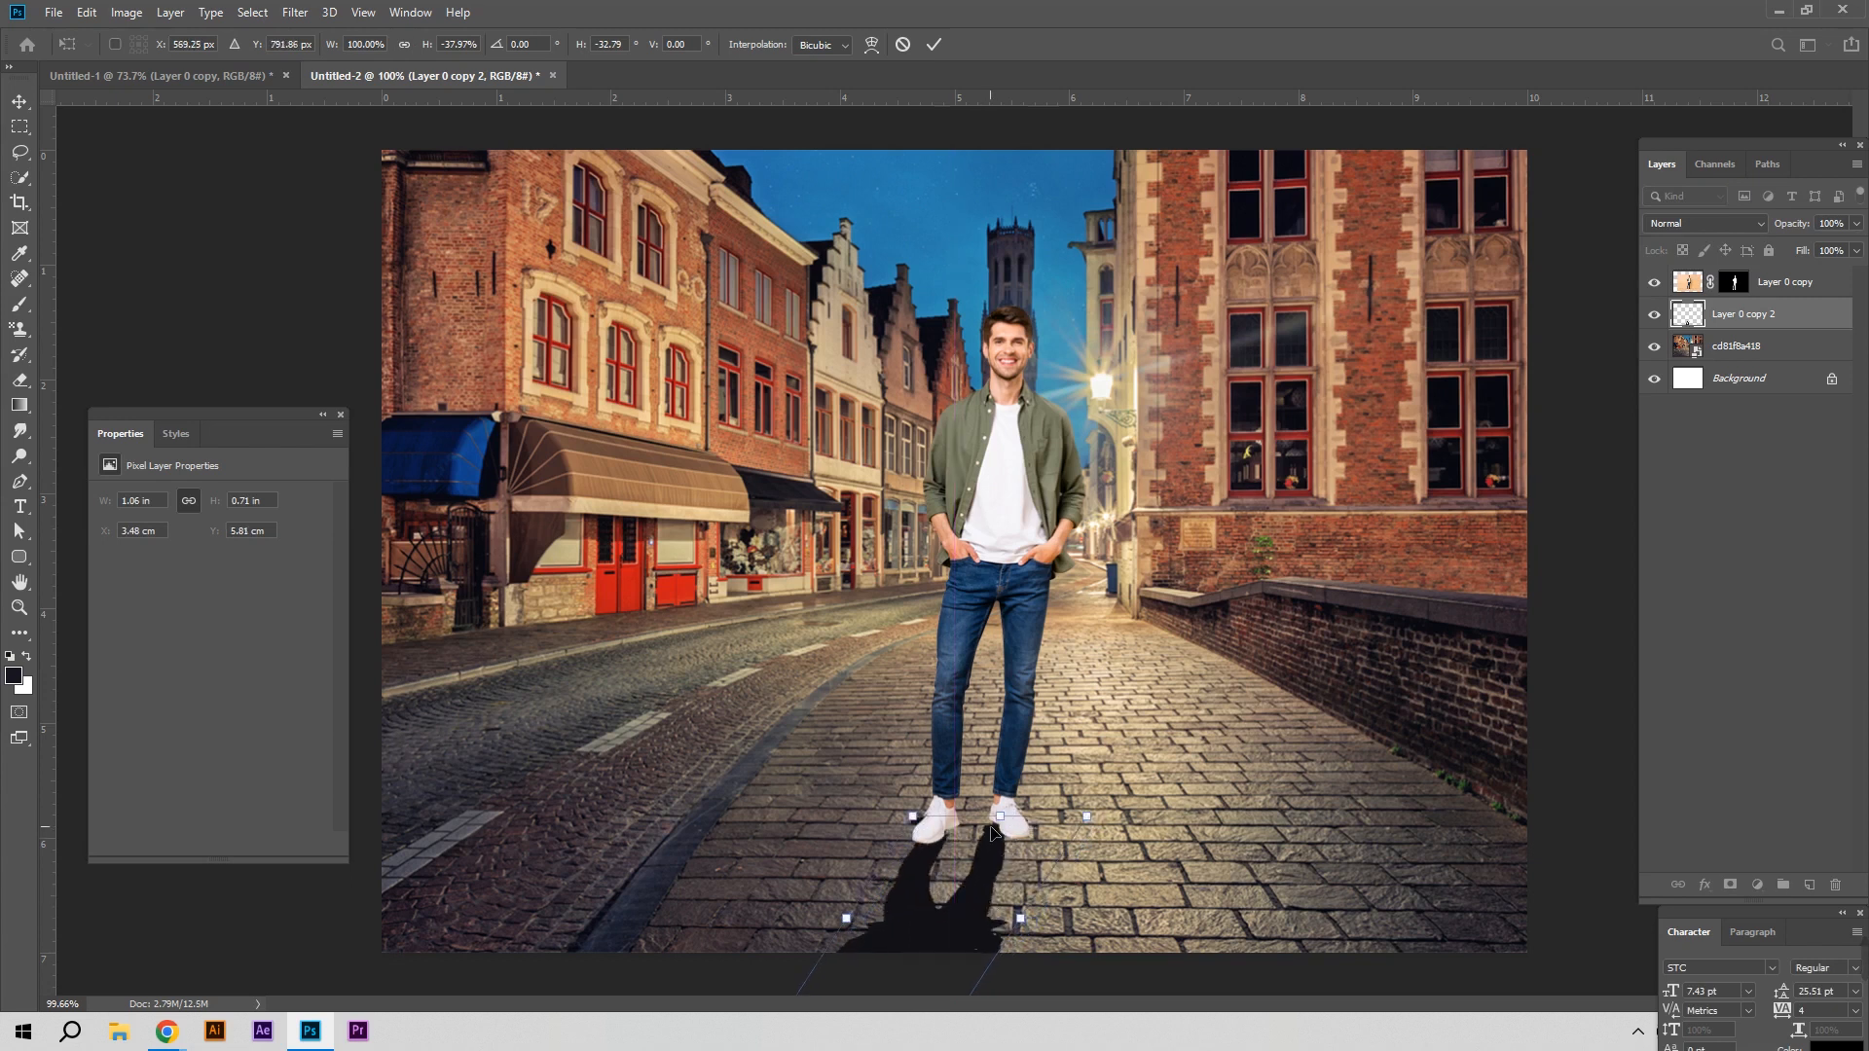
{"action": "left_click", "coordinate": [933, 45]}
{"action": "left_click_drag", "start_coordinate": [992, 873], "coordinate": [997, 871]}
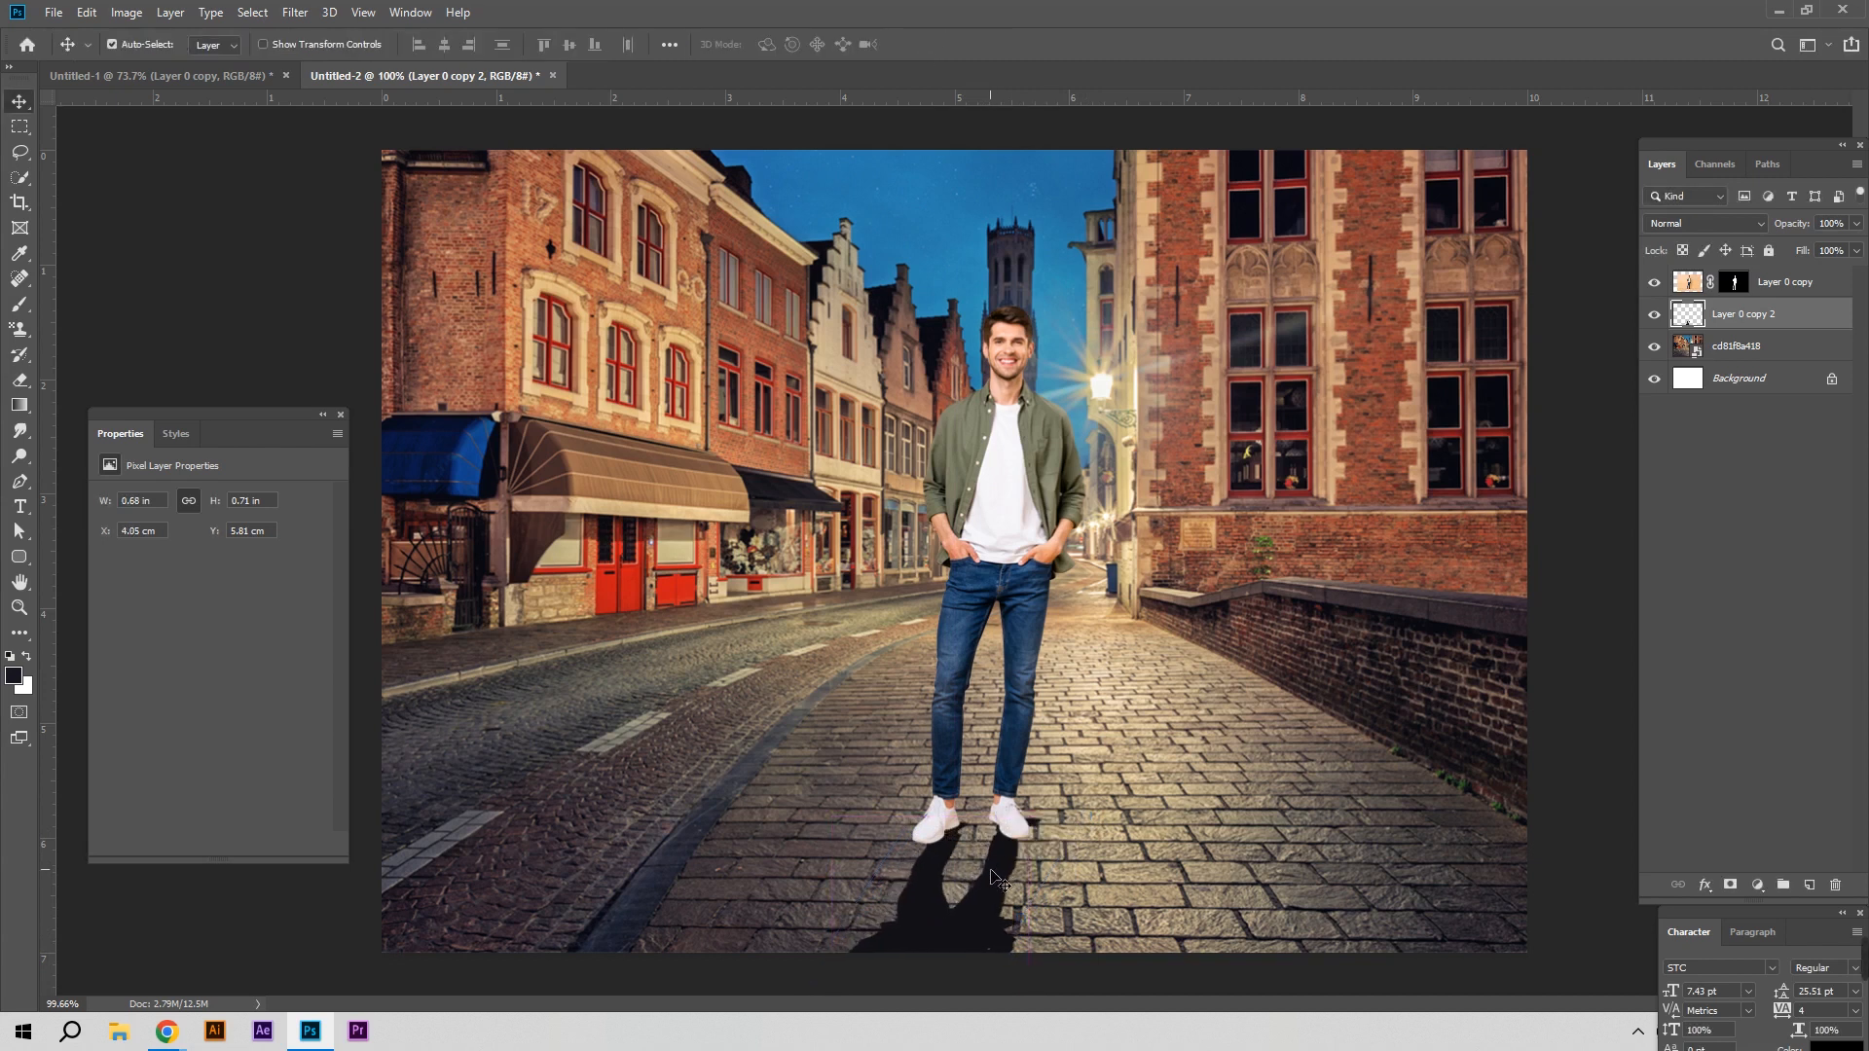
Warp the upper and side edges of the shadow so that its feet line up with the man's shoes
{"action": "key", "text": "ctrl+t"}
{"action": "right_click", "coordinate": [996, 879]}
{"action": "left_click", "coordinate": [1032, 718]}
{"action": "left_click_drag", "start_coordinate": [926, 903], "coordinate": [1093, 872]}
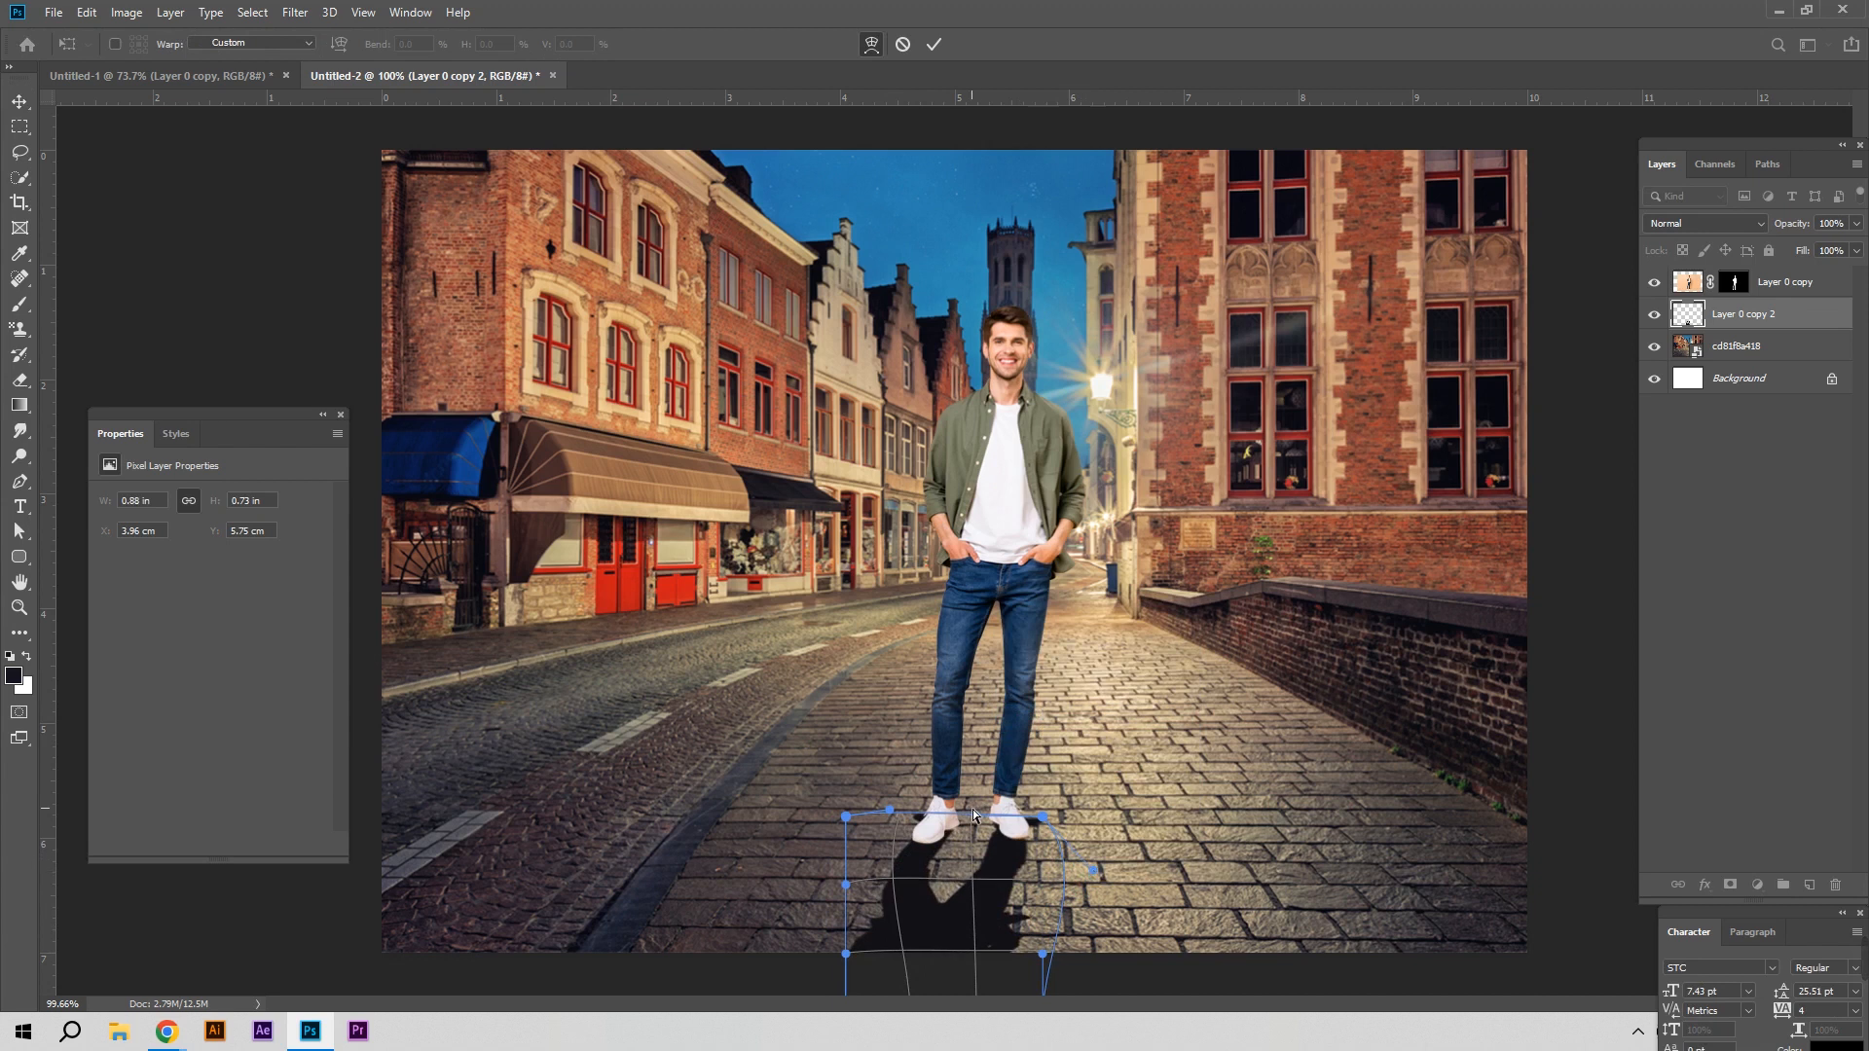
{"action": "left_click_drag", "start_coordinate": [890, 816], "coordinate": [1044, 812]}
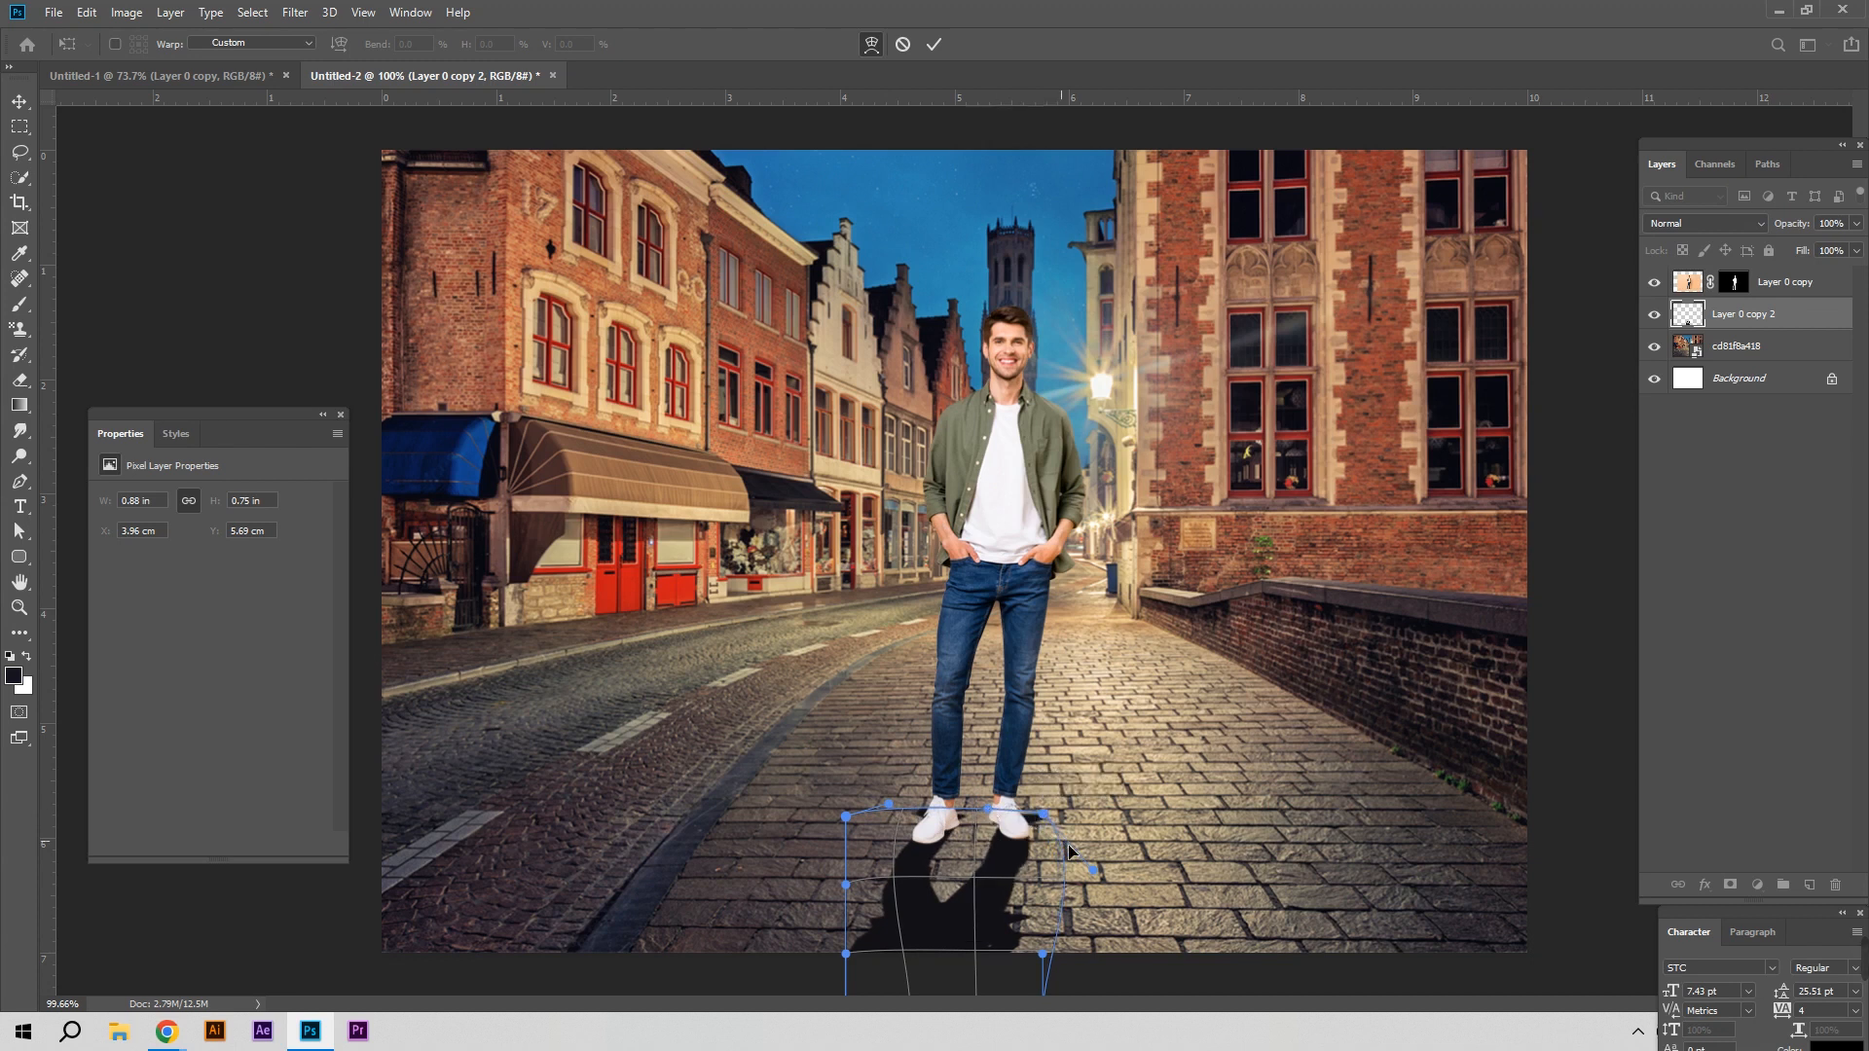
{"action": "left_click_drag", "start_coordinate": [1096, 870], "coordinate": [1085, 870]}
{"action": "left_click_drag", "start_coordinate": [989, 809], "coordinate": [973, 780]}
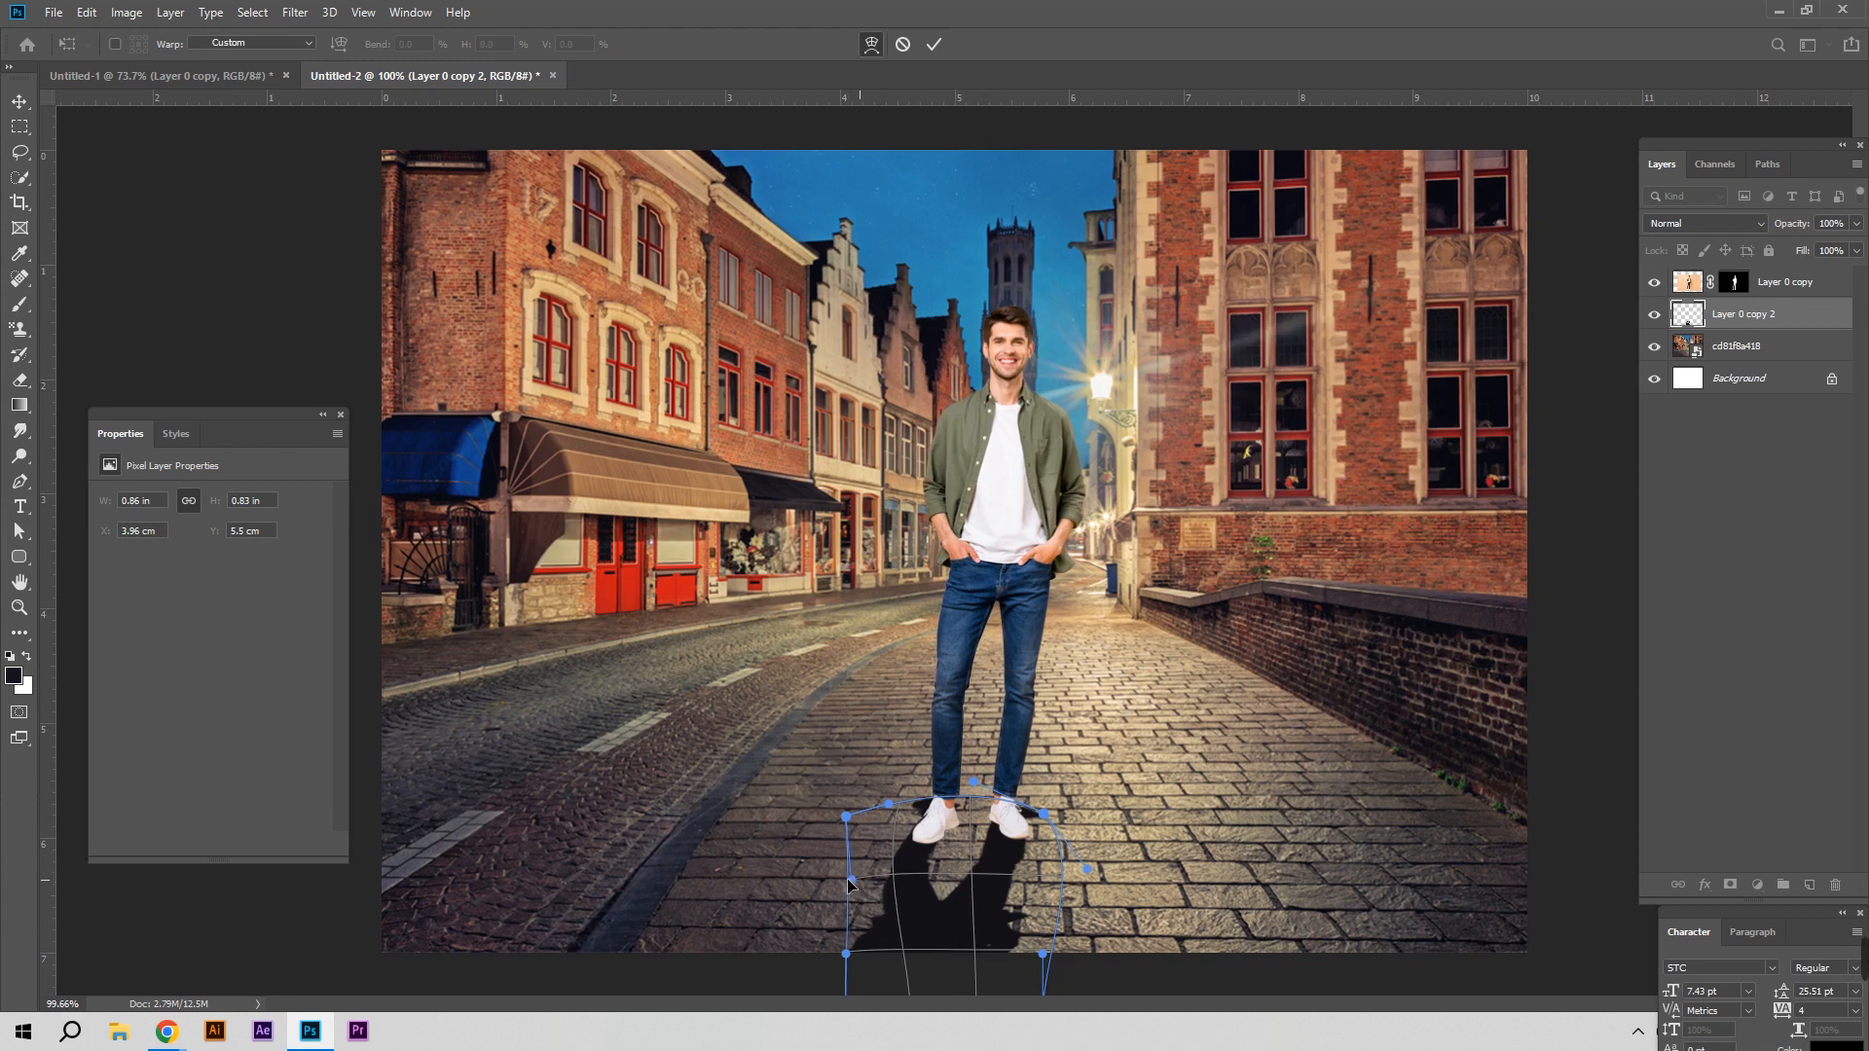
{"action": "left_click_drag", "start_coordinate": [903, 835], "coordinate": [915, 845]}
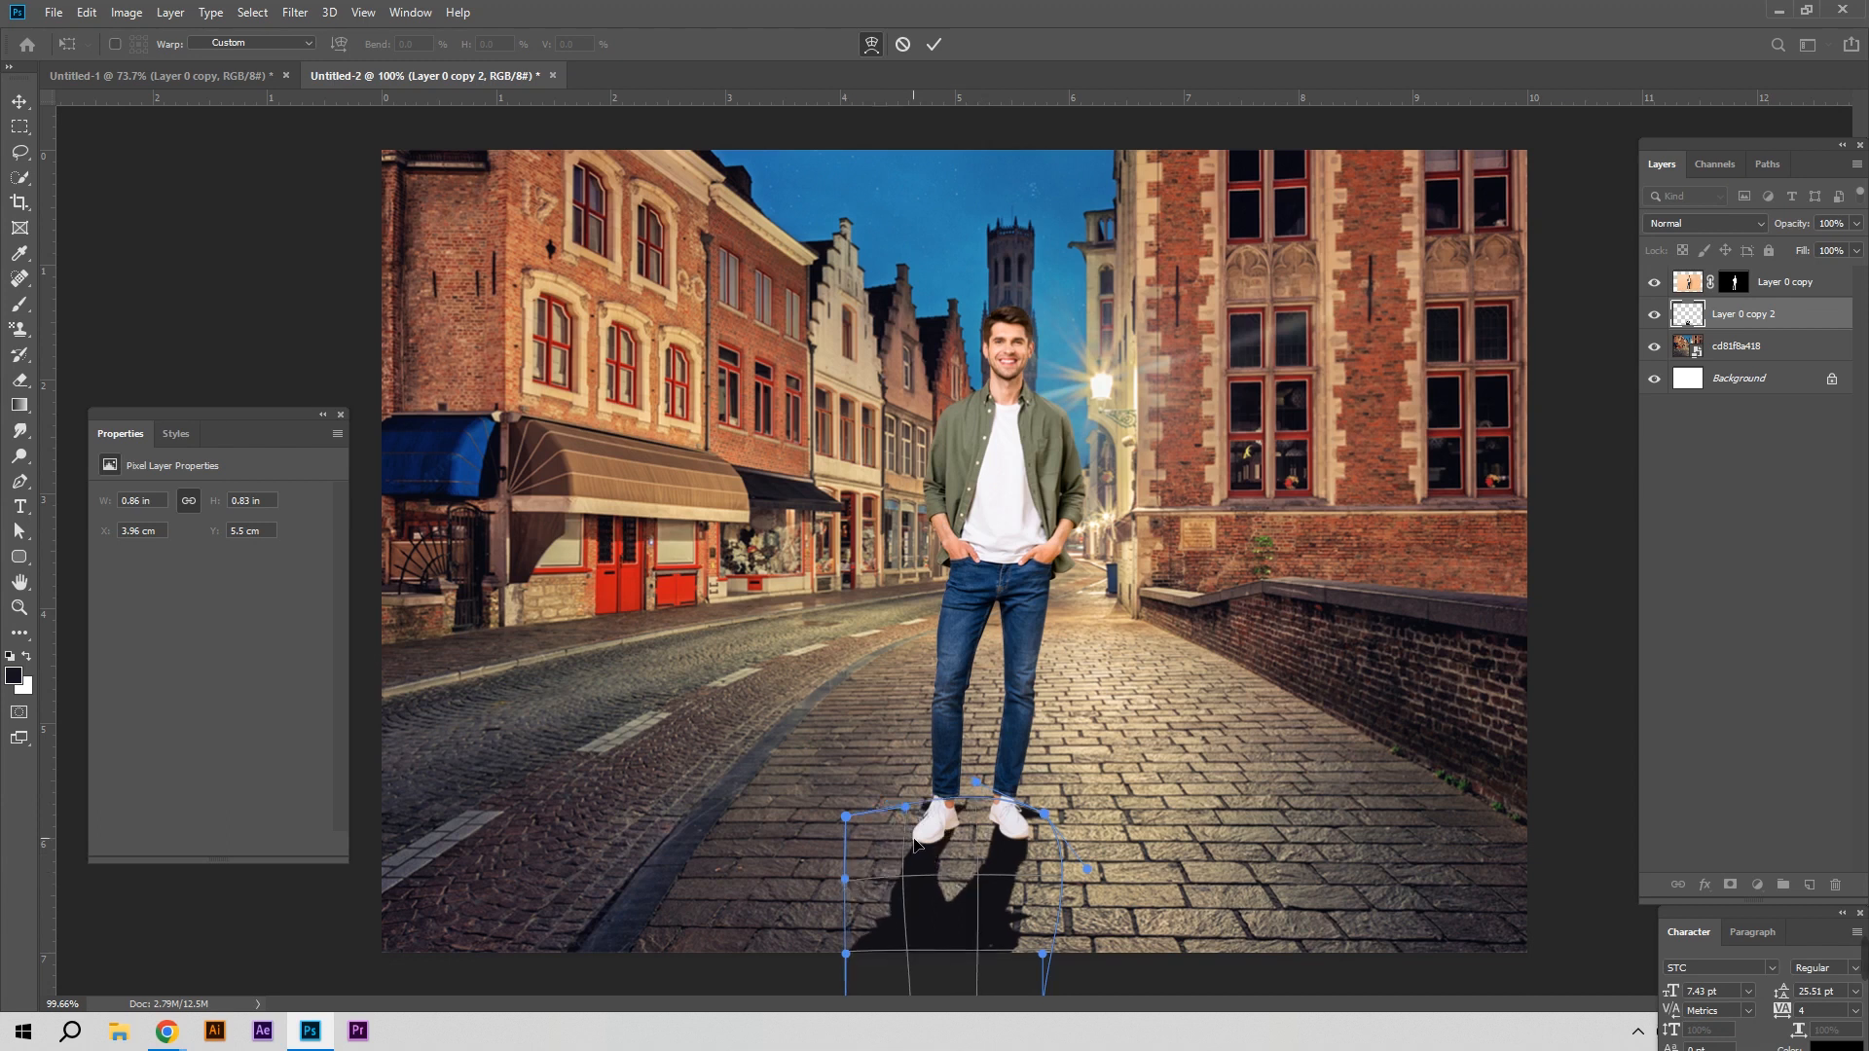
{"action": "left_click_drag", "start_coordinate": [980, 780], "coordinate": [944, 815]}
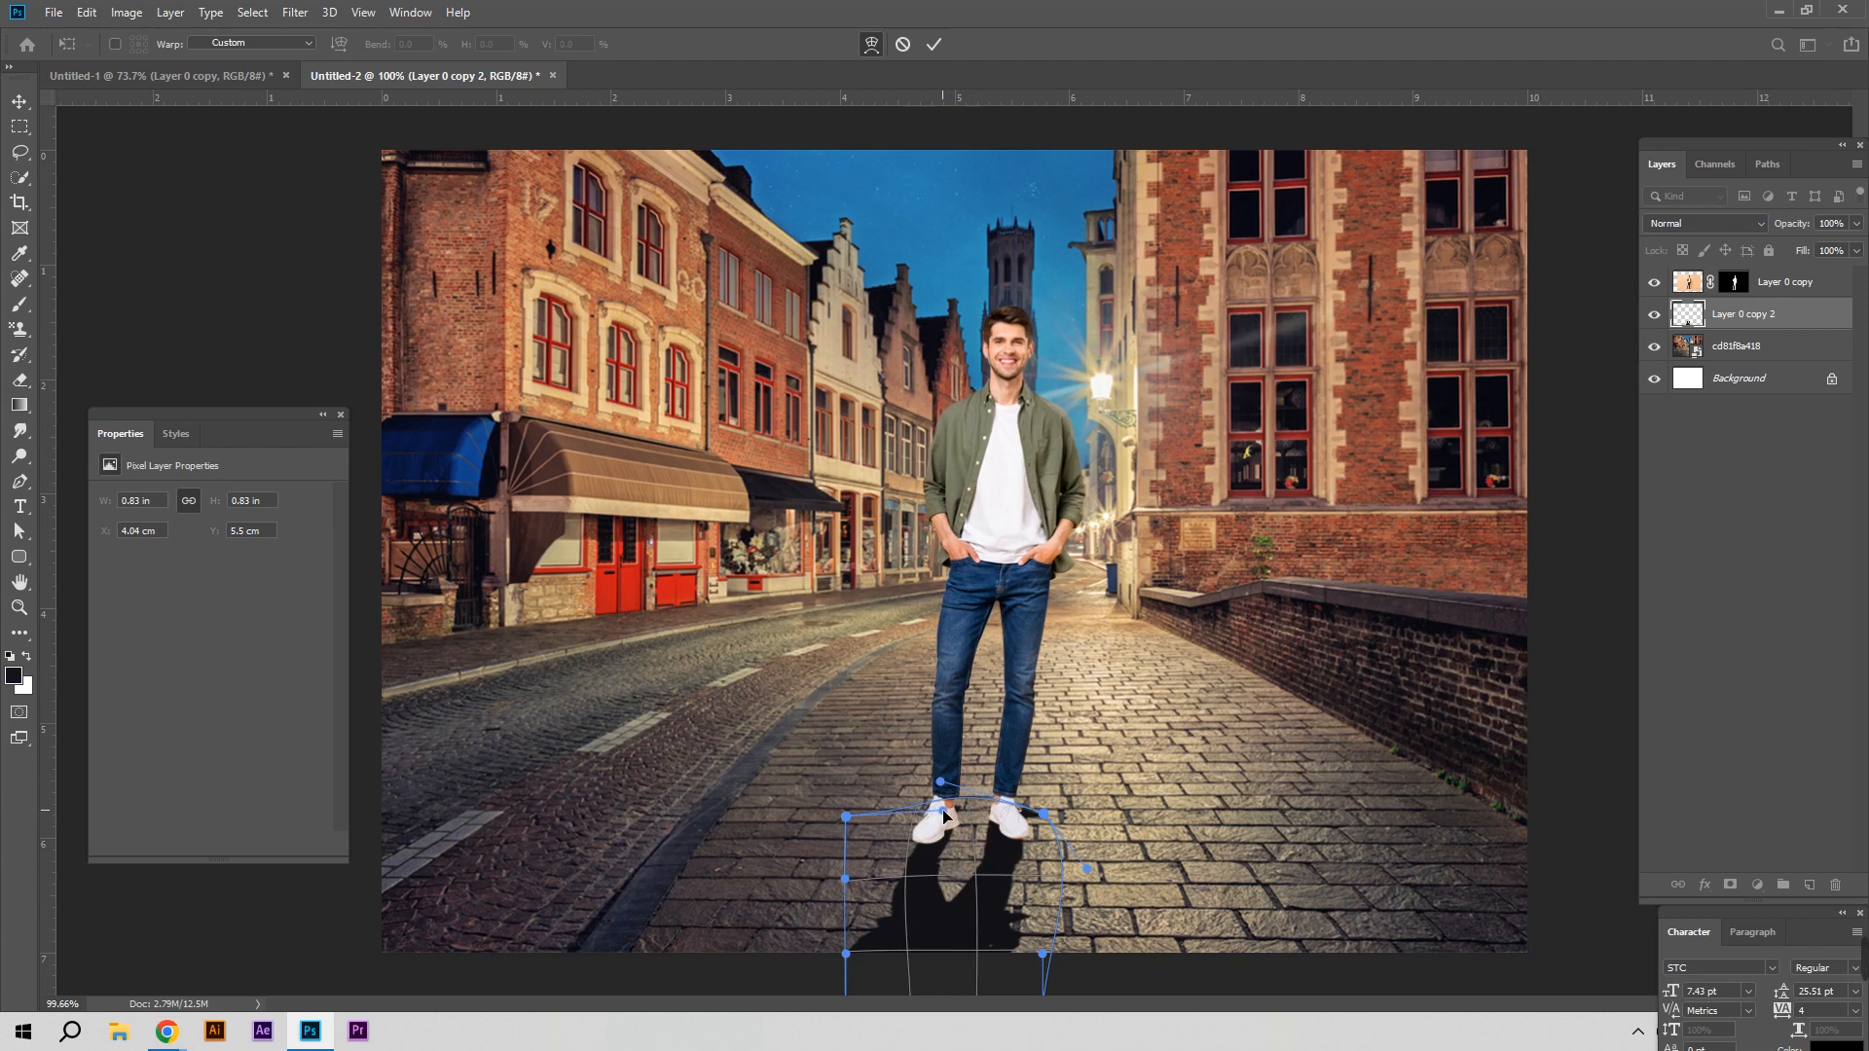
{"action": "left_click", "coordinate": [933, 44]}
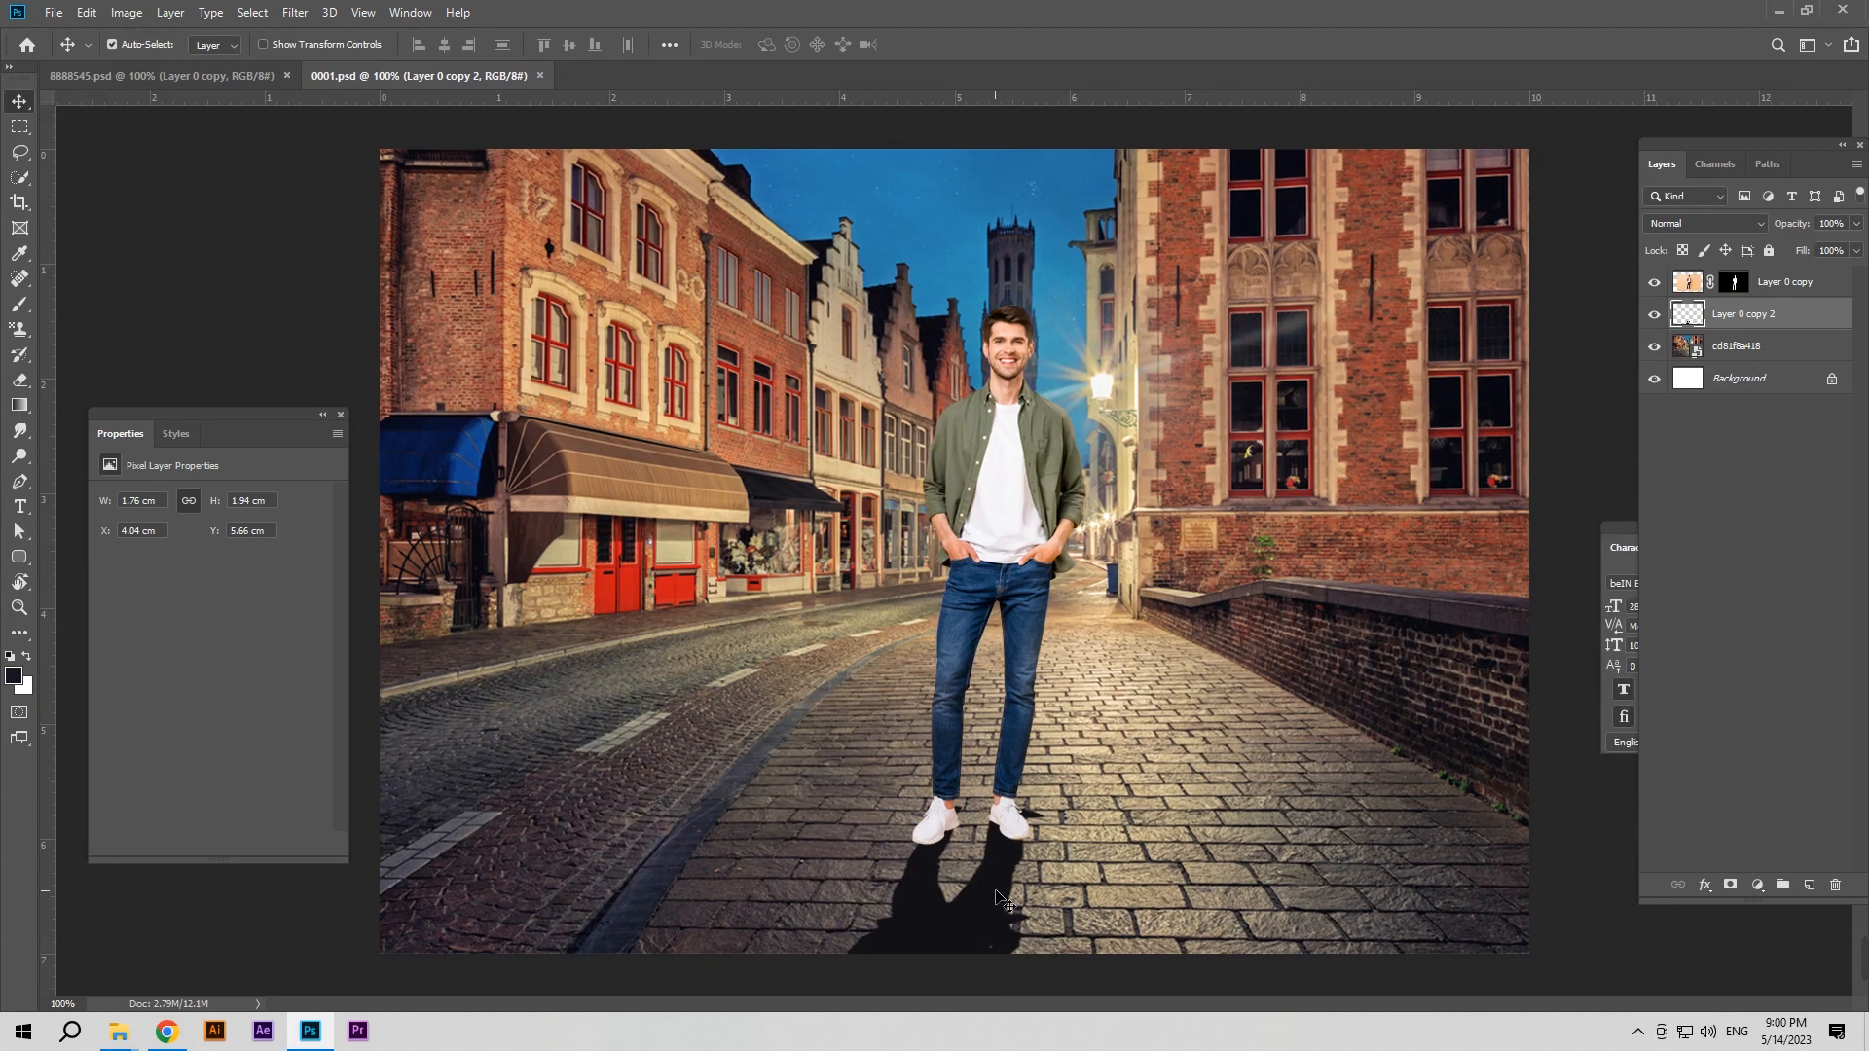
Refine the shadow with a second Warp, reshaping its left side and feet to follow the shoes more closely
{"action": "key", "text": "ctrl+t"}
{"action": "right_click", "coordinate": [990, 575]}
{"action": "left_click", "coordinate": [1036, 700]}
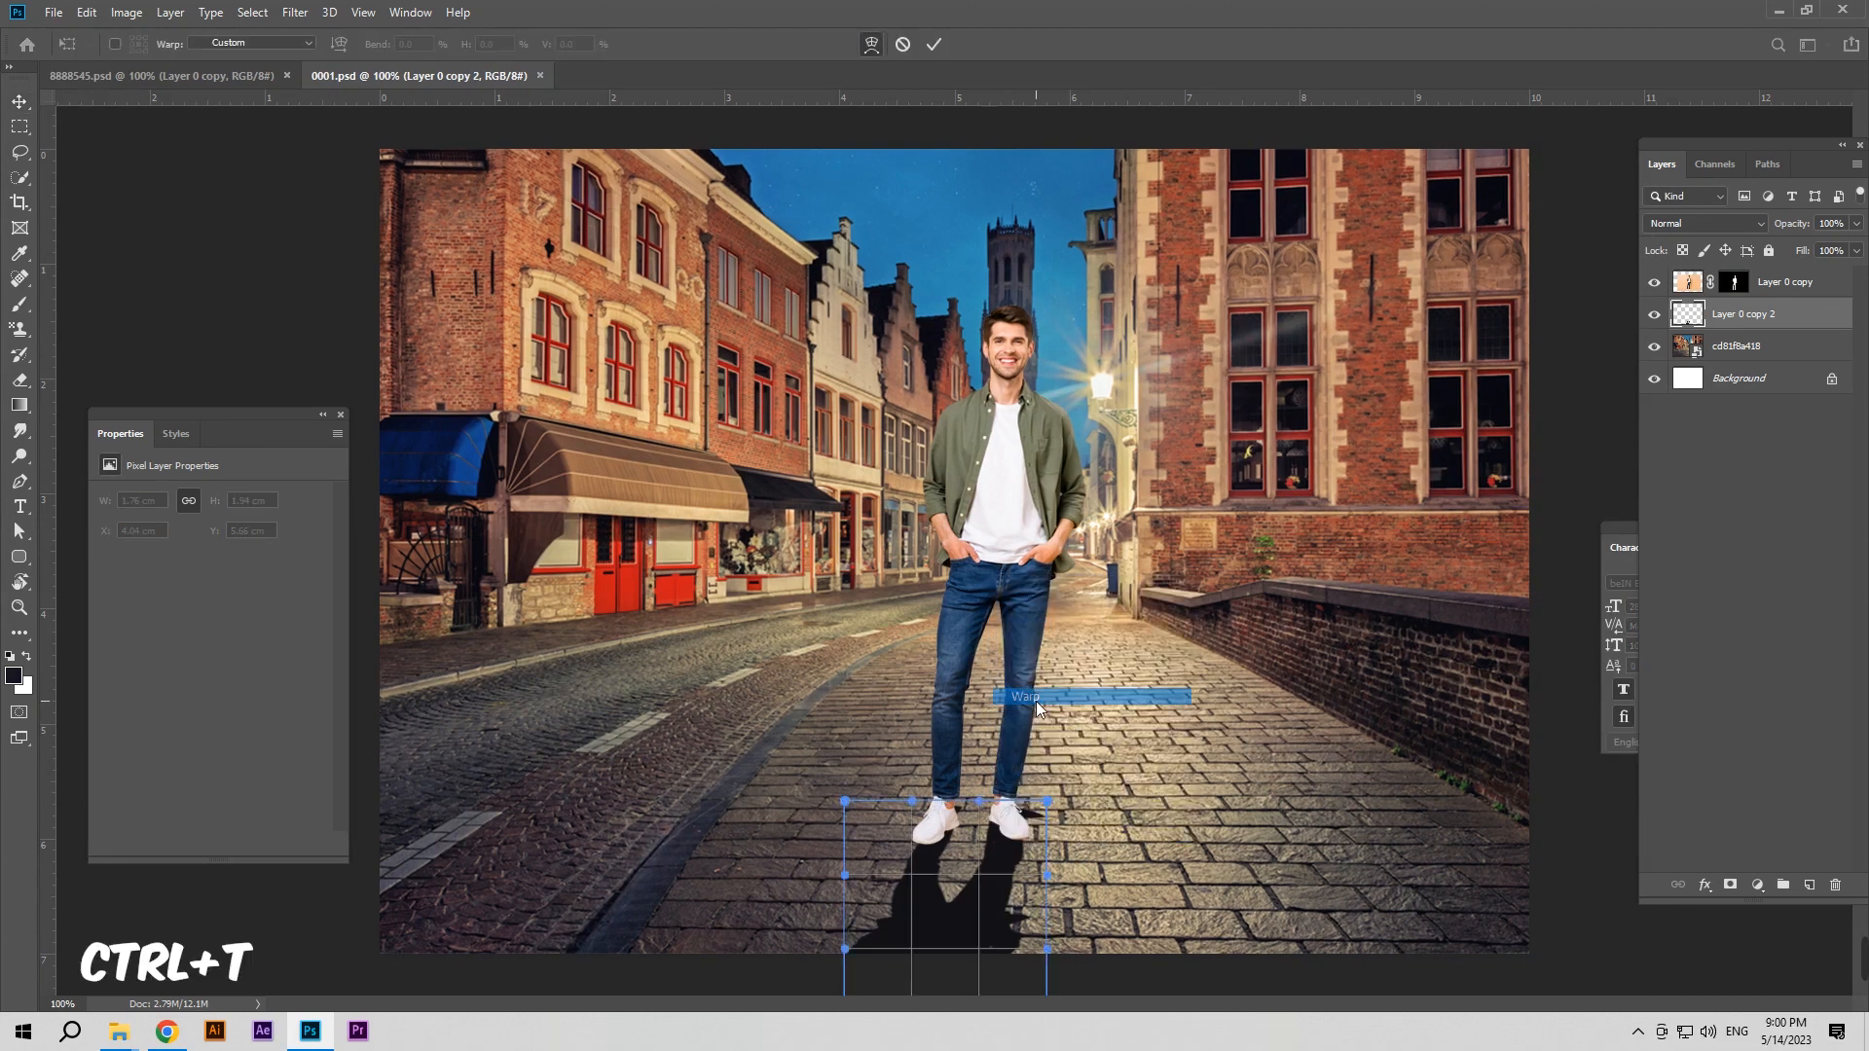
{"action": "left_click_drag", "start_coordinate": [847, 882], "coordinate": [802, 872]}
{"action": "left_click_drag", "start_coordinate": [845, 804], "coordinate": [783, 801]}
{"action": "mouse_move", "coordinate": [925, 806]}
{"action": "left_mouse_down"}
{"action": "mouse_move", "coordinate": [932, 793]}
{"action": "mouse_move", "coordinate": [904, 837]}
{"action": "left_mouse_up"}
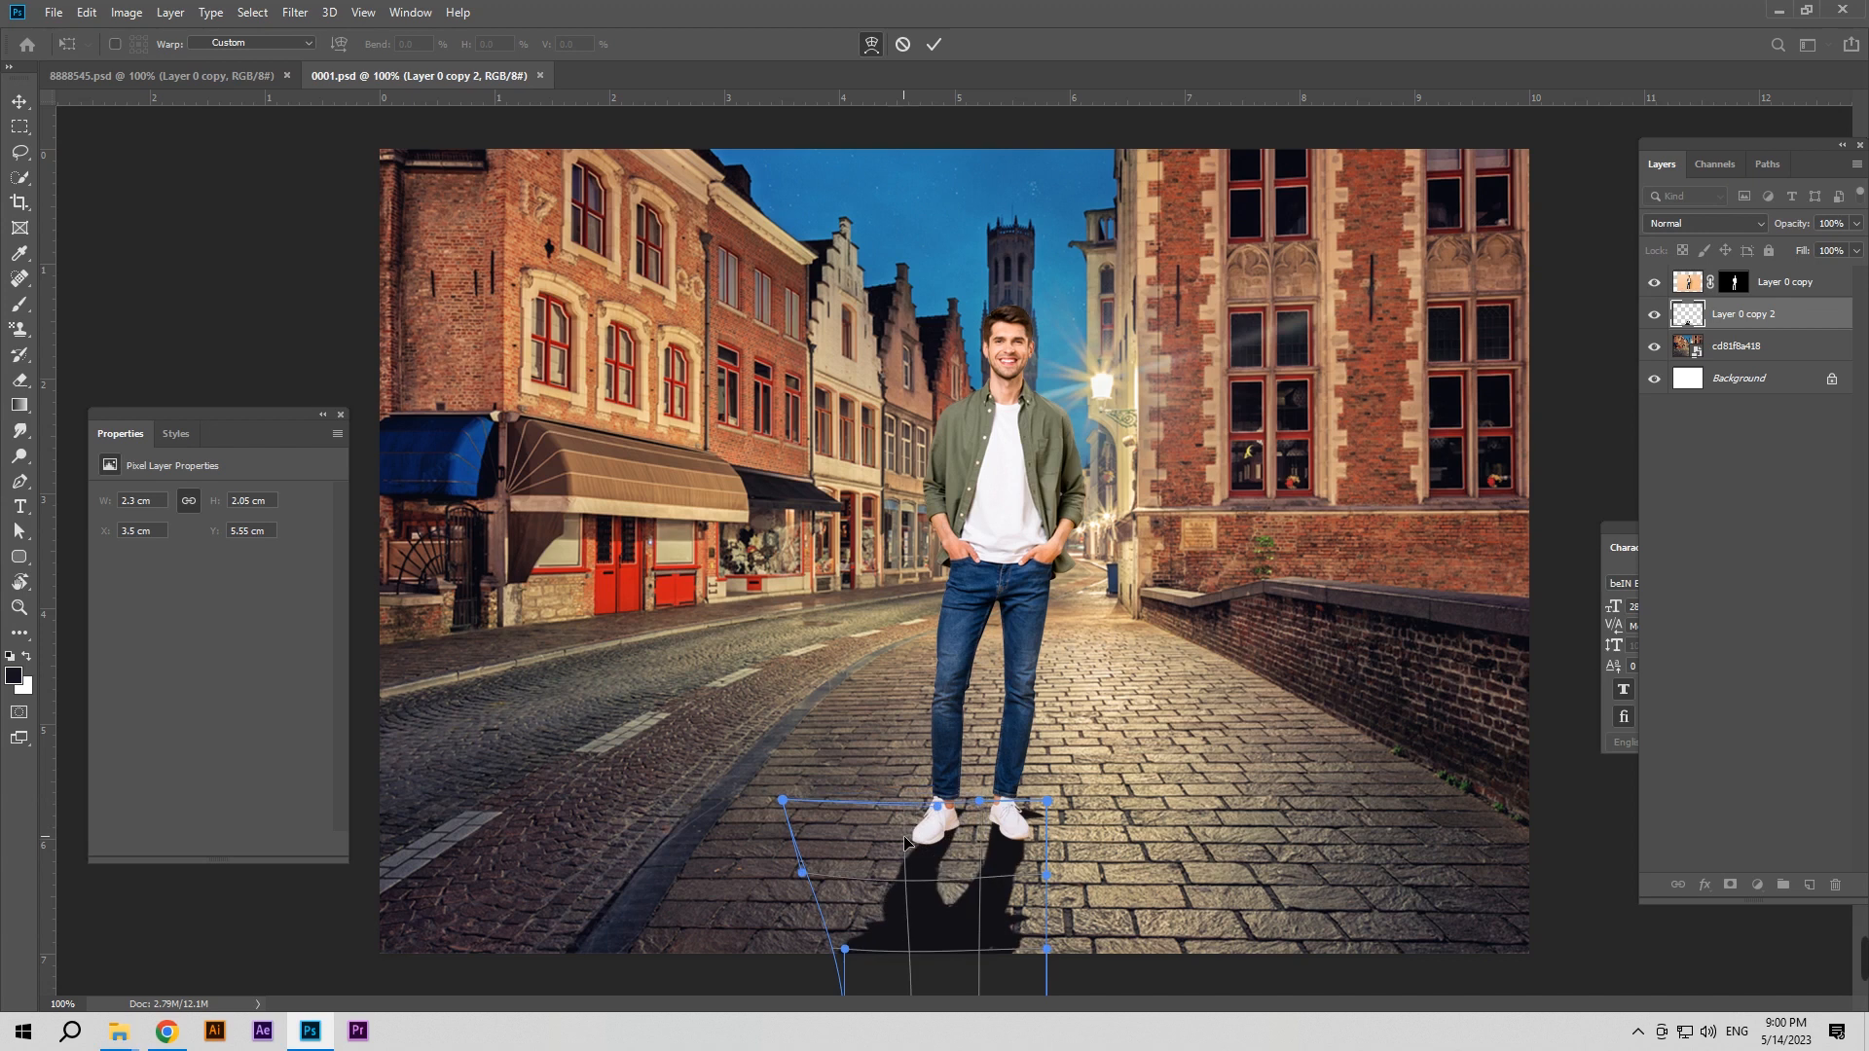
{"action": "mouse_move", "coordinate": [804, 873]}
{"action": "left_mouse_down"}
{"action": "mouse_move", "coordinate": [744, 850]}
{"action": "mouse_move", "coordinate": [765, 890]}
{"action": "mouse_move", "coordinate": [799, 872]}
{"action": "left_mouse_up"}
{"action": "left_click_drag", "start_coordinate": [933, 802], "coordinate": [991, 786]}
{"action": "left_click_drag", "start_coordinate": [982, 849], "coordinate": [1027, 881]}
{"action": "left_click_drag", "start_coordinate": [1002, 772], "coordinate": [926, 802]}
{"action": "left_click", "coordinate": [932, 44]}
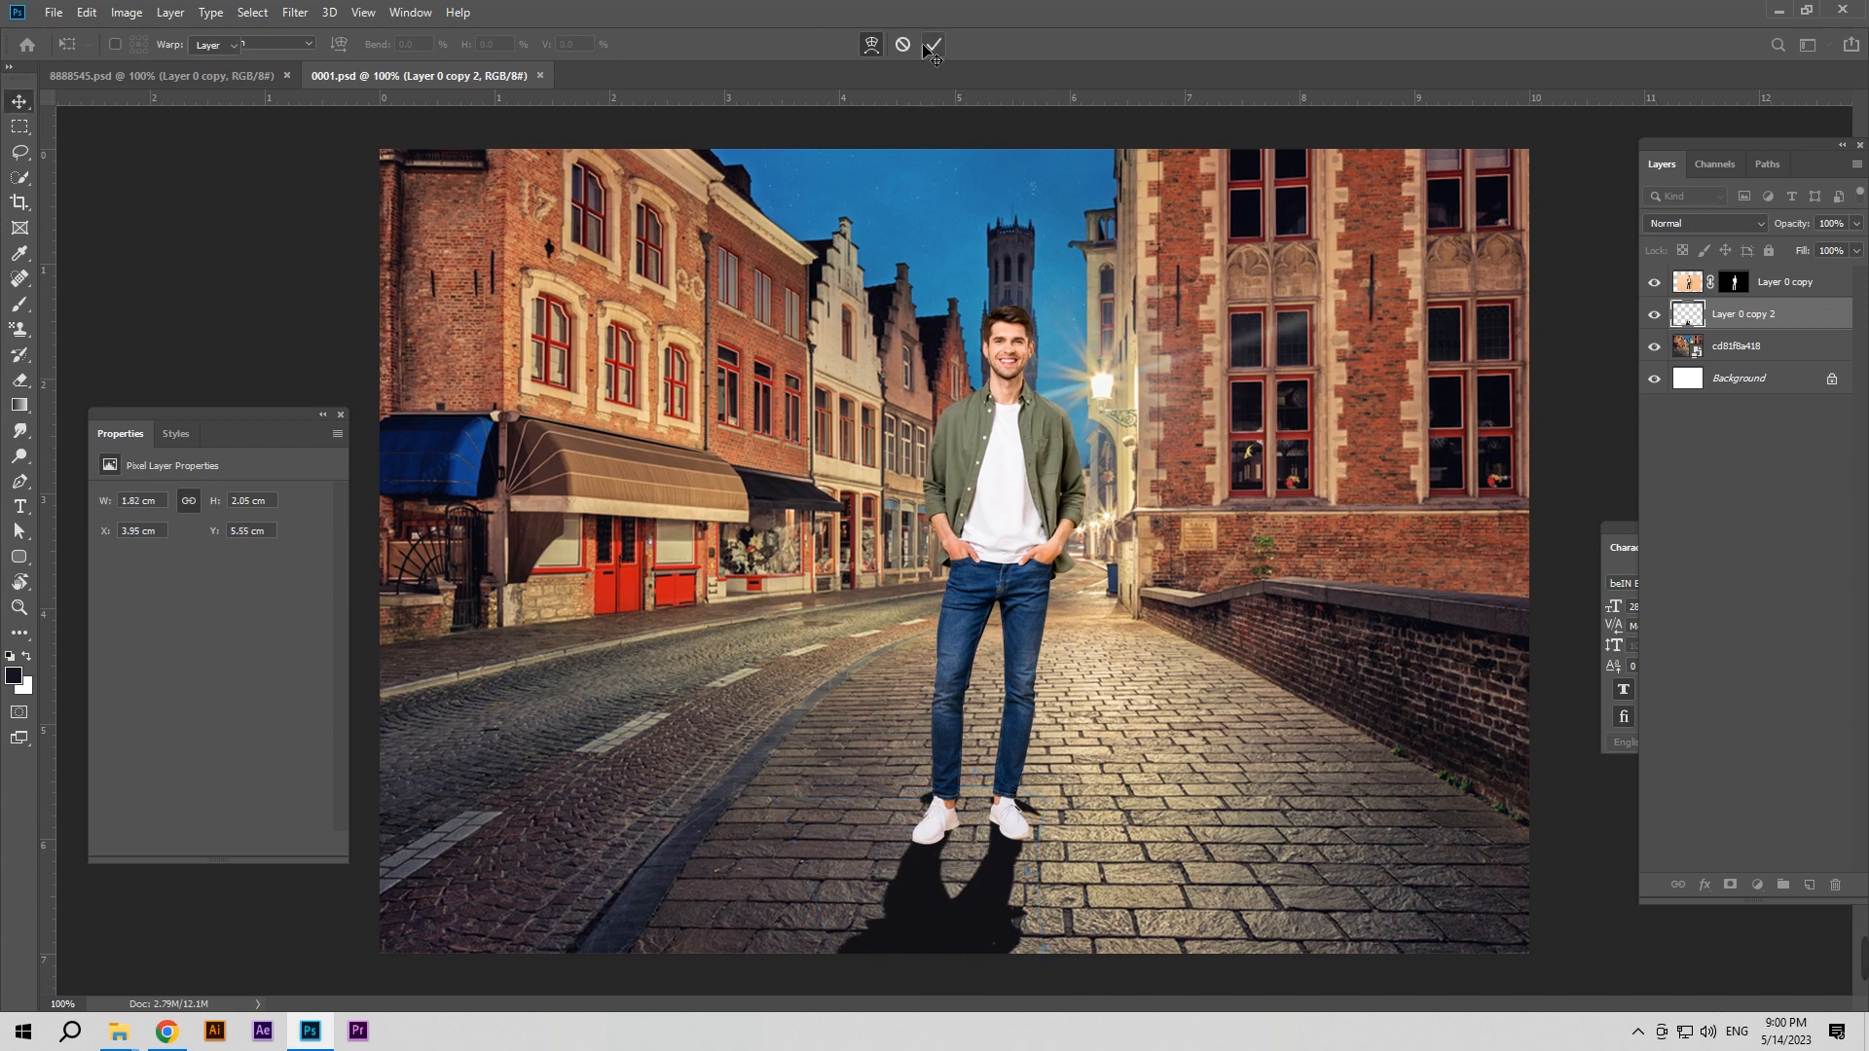
Add a layer mask to the shadow and paint out the excess behind the shoes with a small black brush
{"action": "left_click", "coordinate": [1730, 885]}
{"action": "left_click", "coordinate": [19, 305]}
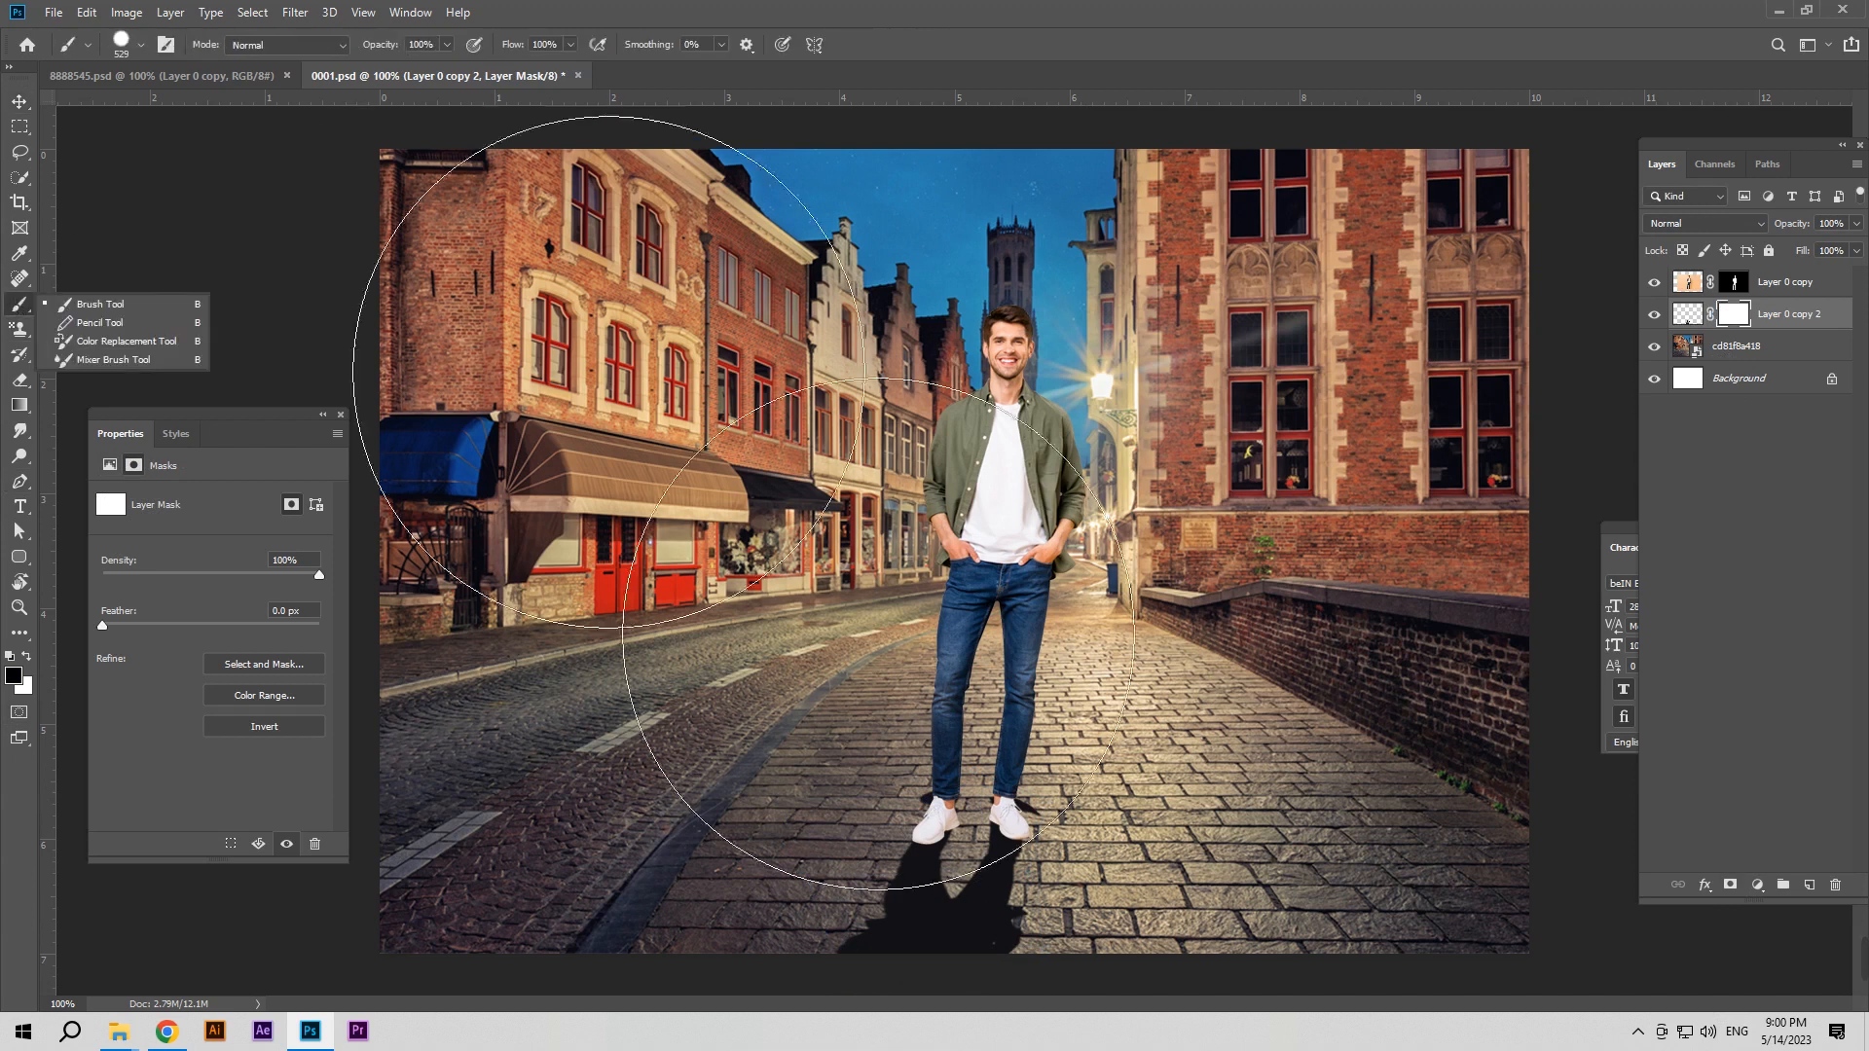
{"action": "left_click_drag", "start_coordinate": [763, 434], "coordinate": [552, 434], "text": "alt"}
{"action": "mouse_move", "coordinate": [990, 783]}
{"action": "left_mouse_down"}
{"action": "mouse_move", "coordinate": [947, 762]}
{"action": "mouse_move", "coordinate": [1034, 818]}
{"action": "left_mouse_up"}
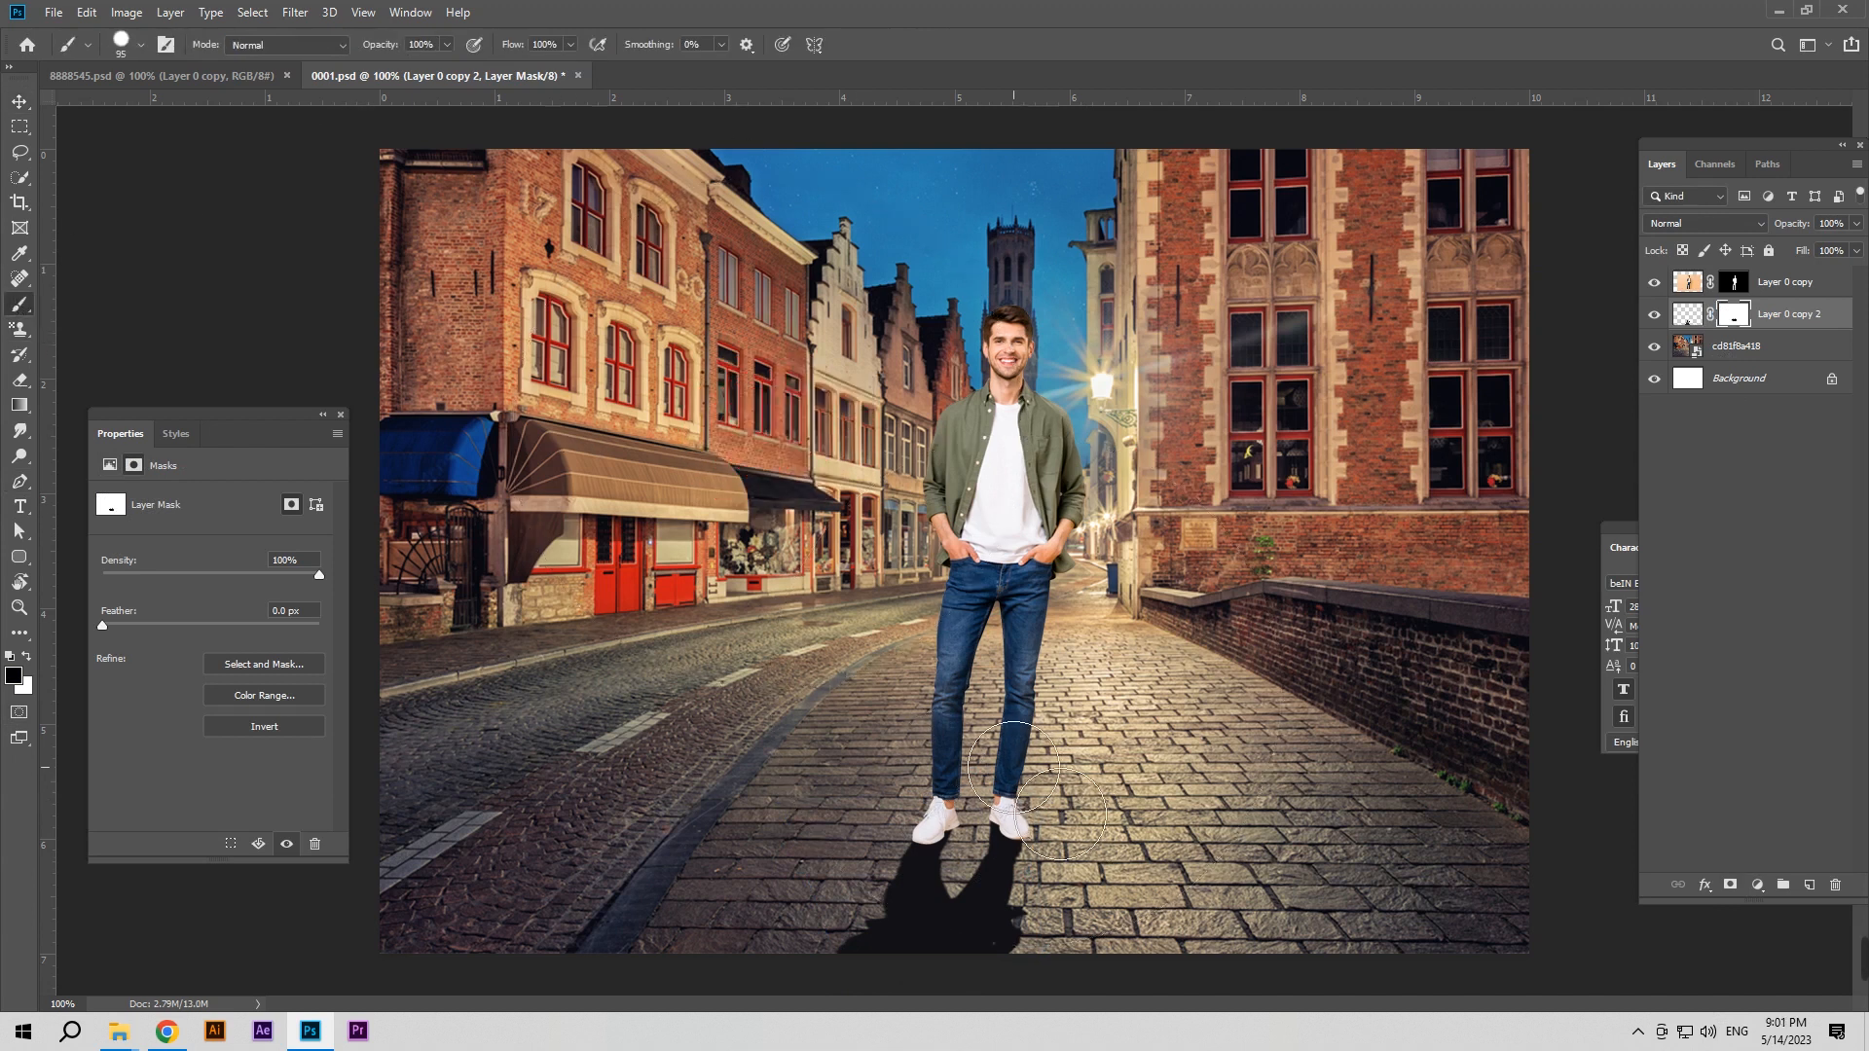
{"action": "left_click", "coordinate": [18, 101]}
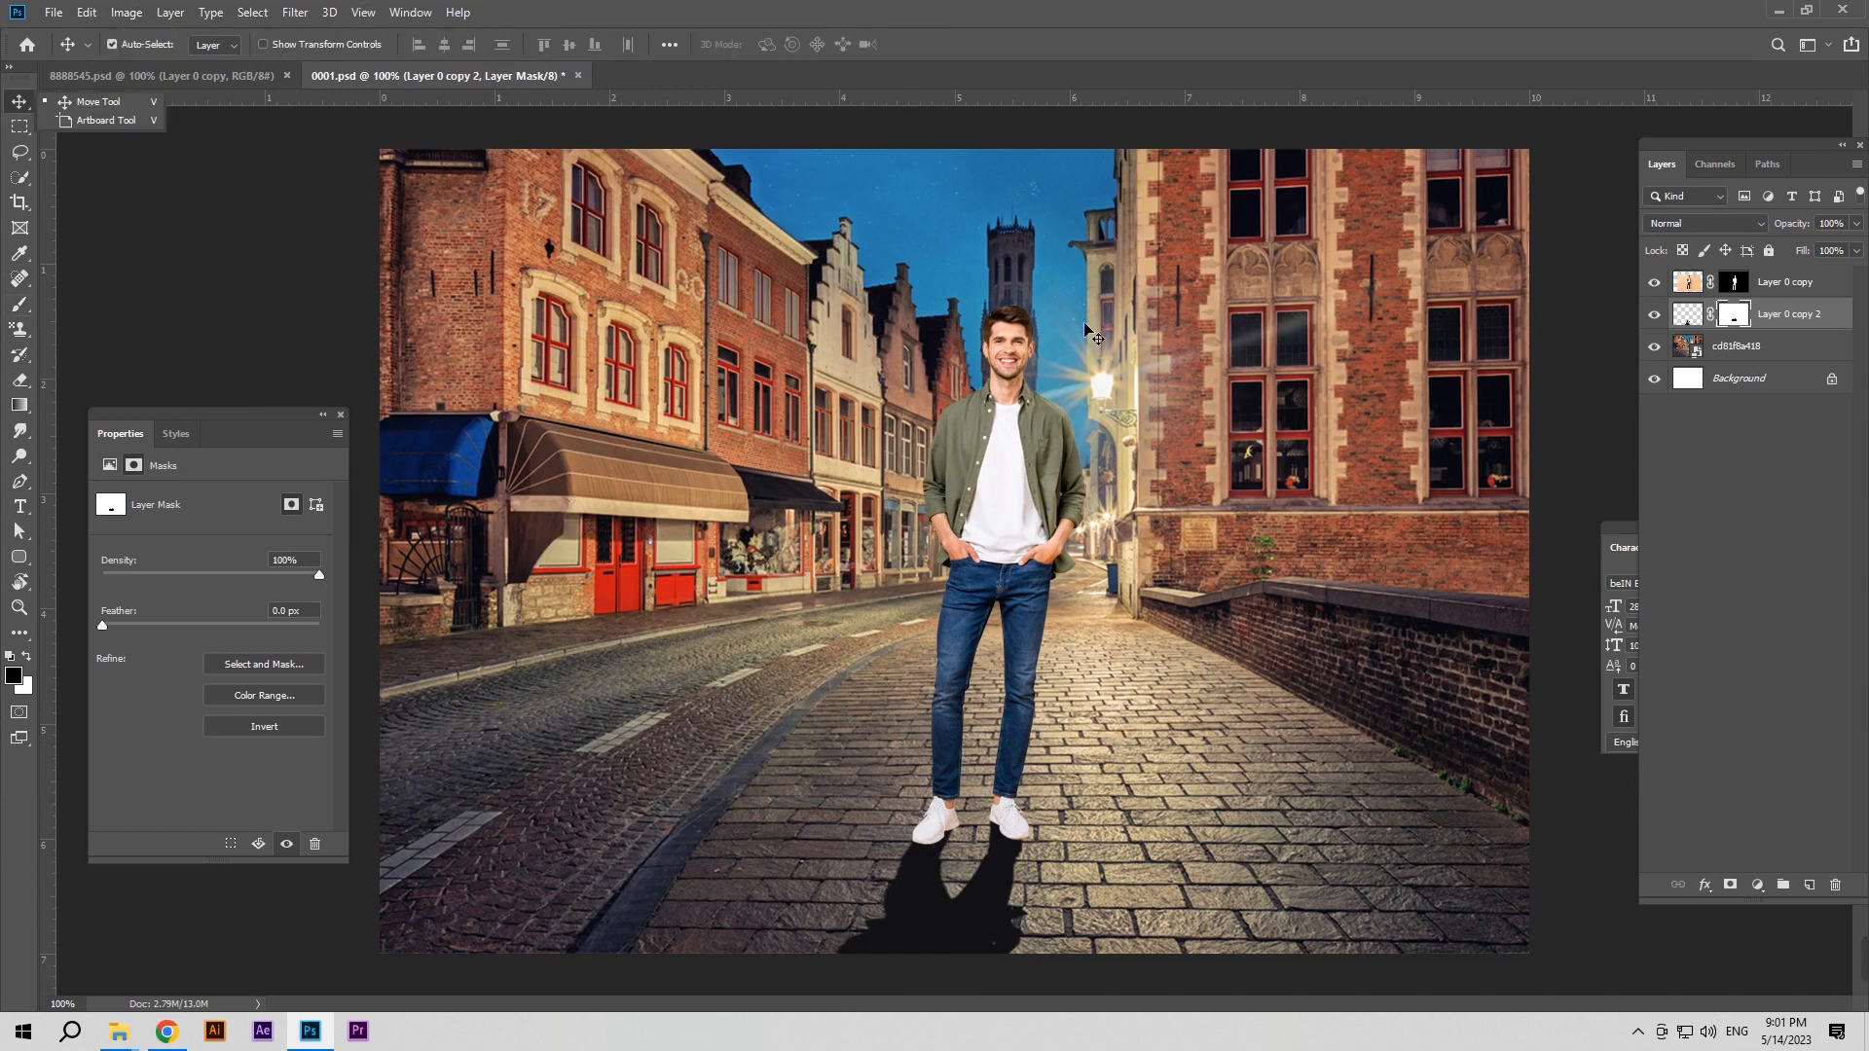
Start a Field Blur on the shadow's pixels with one pin below the canvas edge and another between the shoes
{"action": "left_click", "coordinate": [1687, 314]}
{"action": "left_click", "coordinate": [295, 13]}
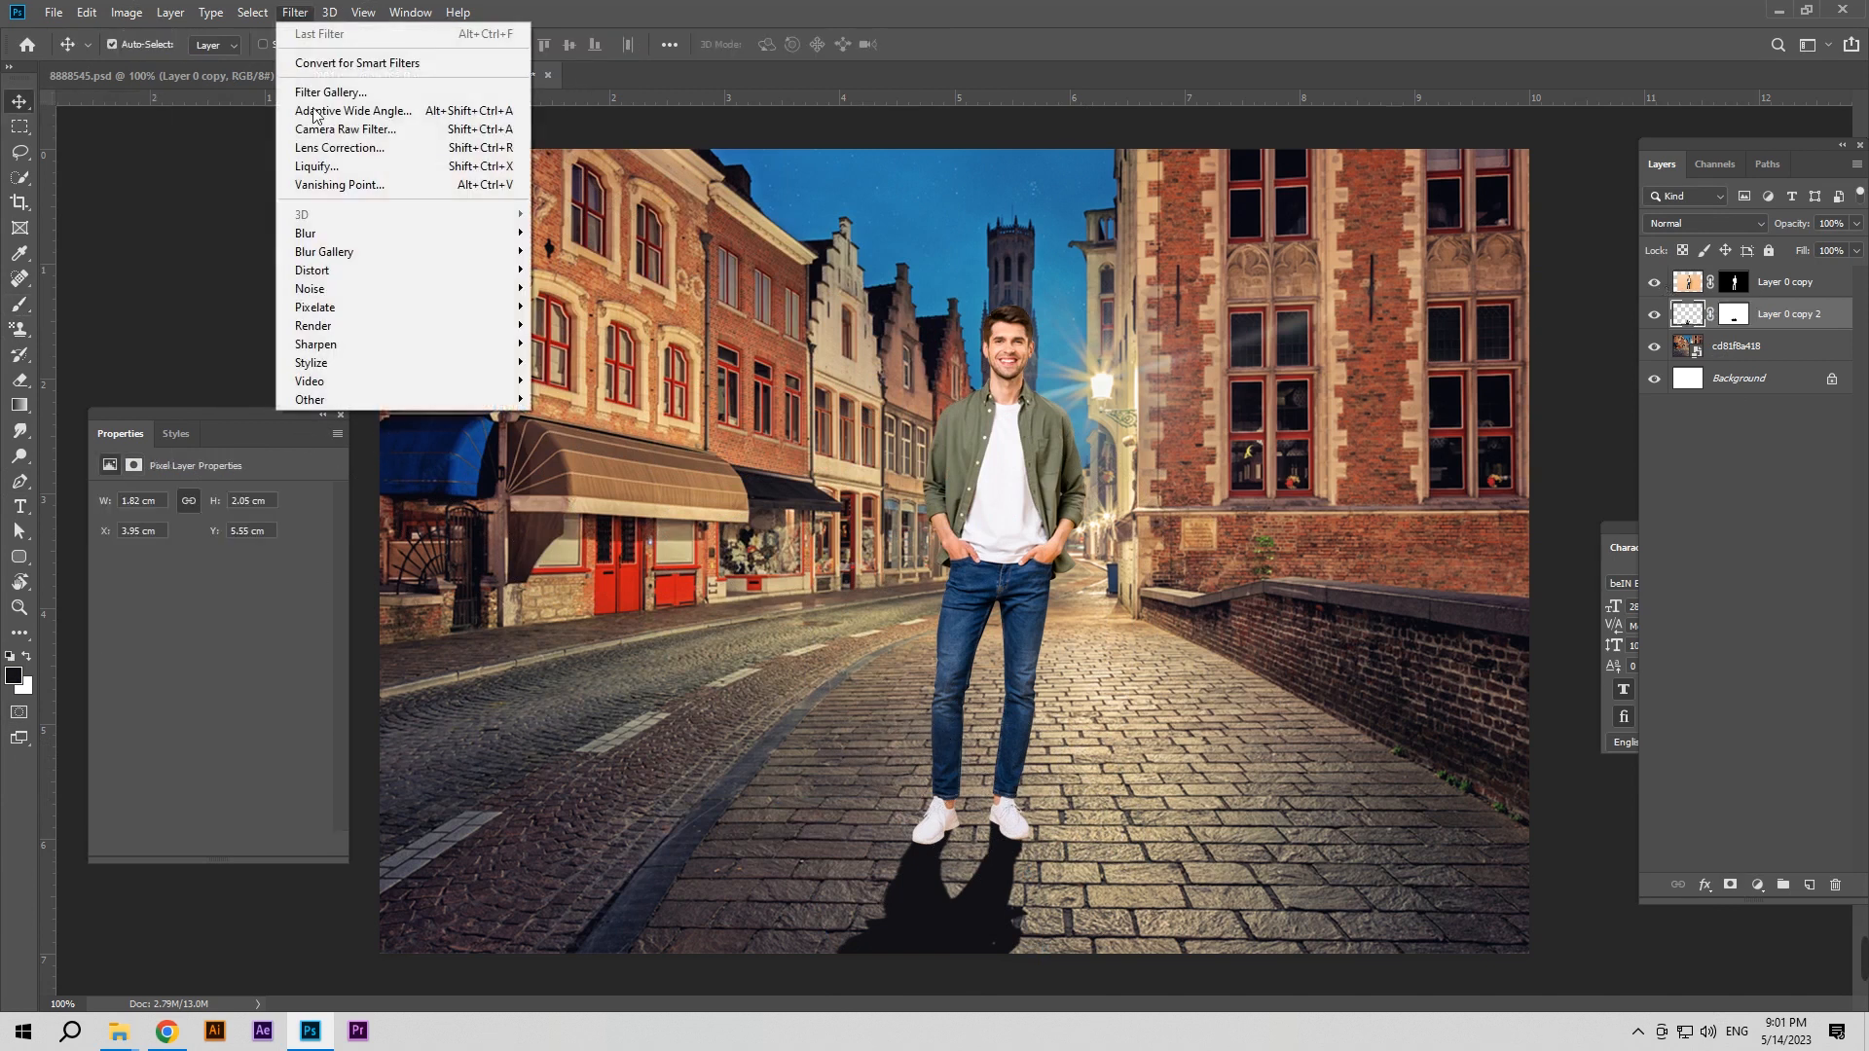
{"action": "mouse_move", "coordinate": [446, 258]}
{"action": "left_click", "coordinate": [569, 251]}
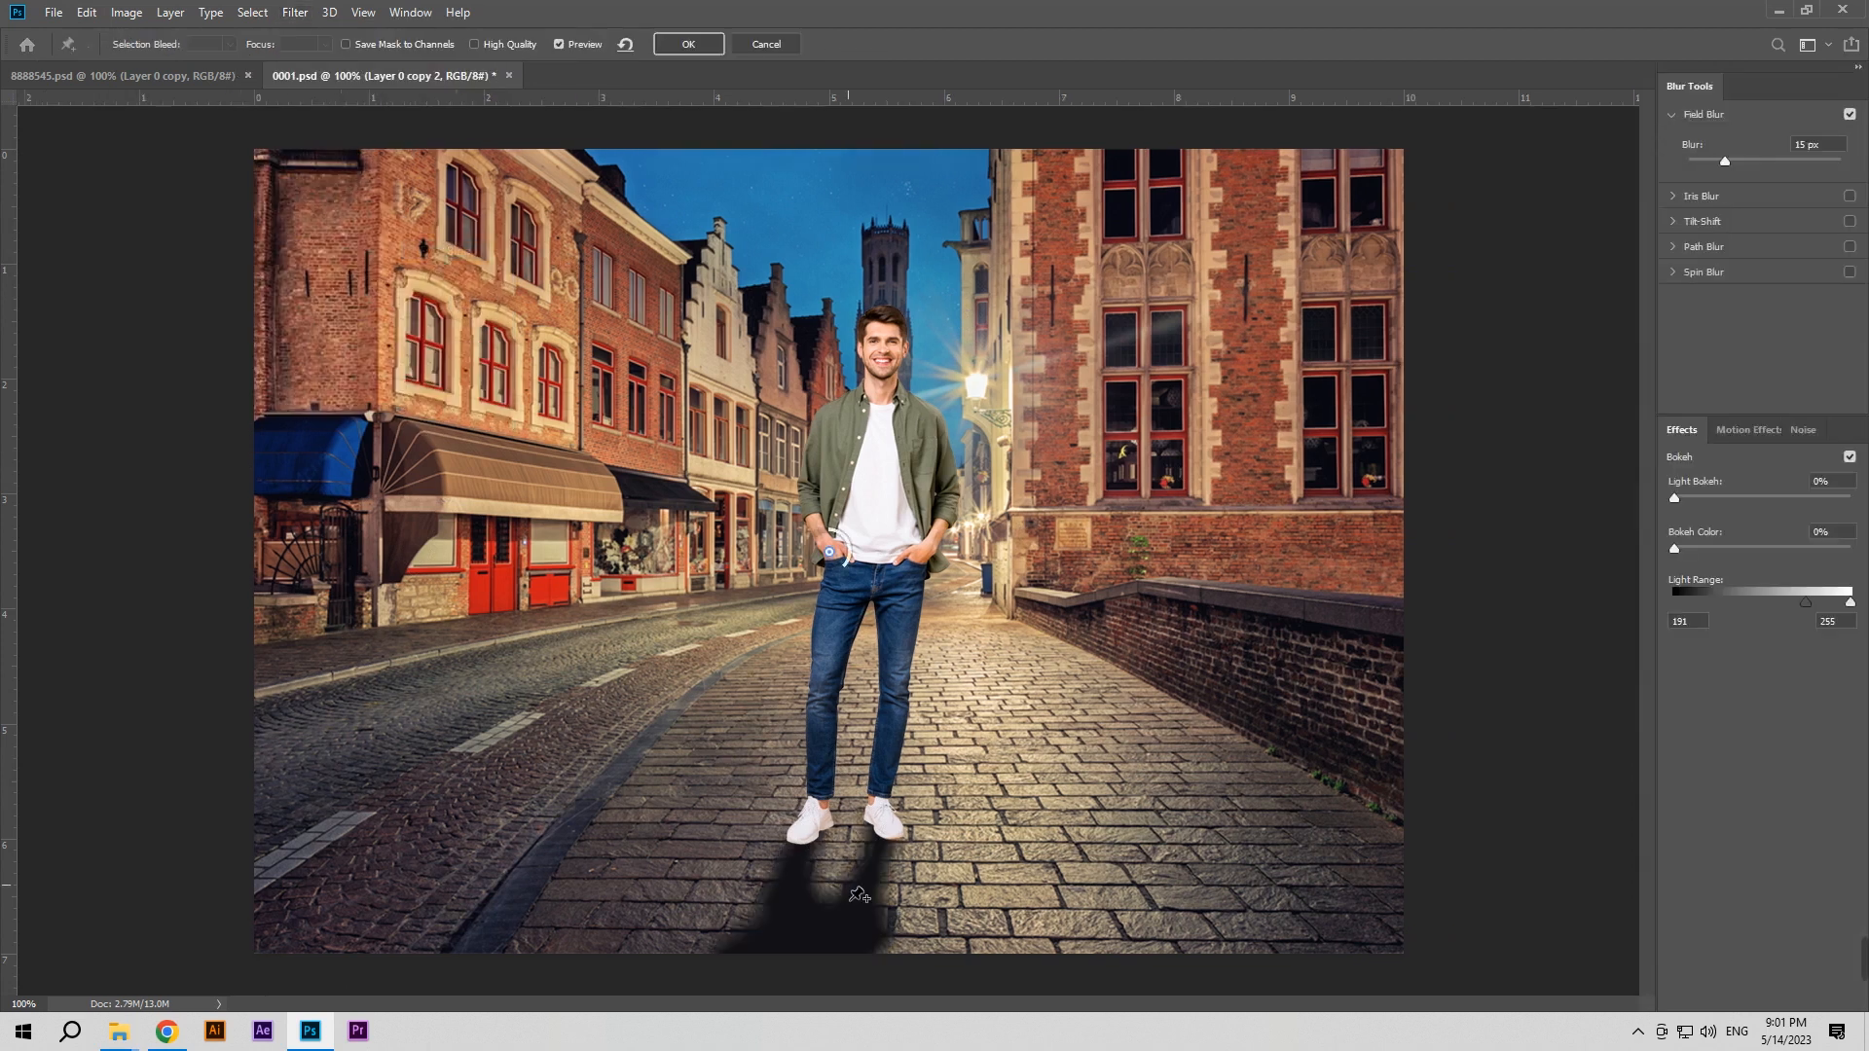
{"action": "left_click", "coordinate": [778, 974]}
{"action": "left_click", "coordinate": [831, 554]}
{"action": "left_click_drag", "start_coordinate": [831, 554], "coordinate": [850, 817]}
Set the Field Blur to 0 px at the shoes and 18 px at the far pin, and apply it
{"action": "left_click_drag", "start_coordinate": [1724, 160], "coordinate": [1591, 160]}
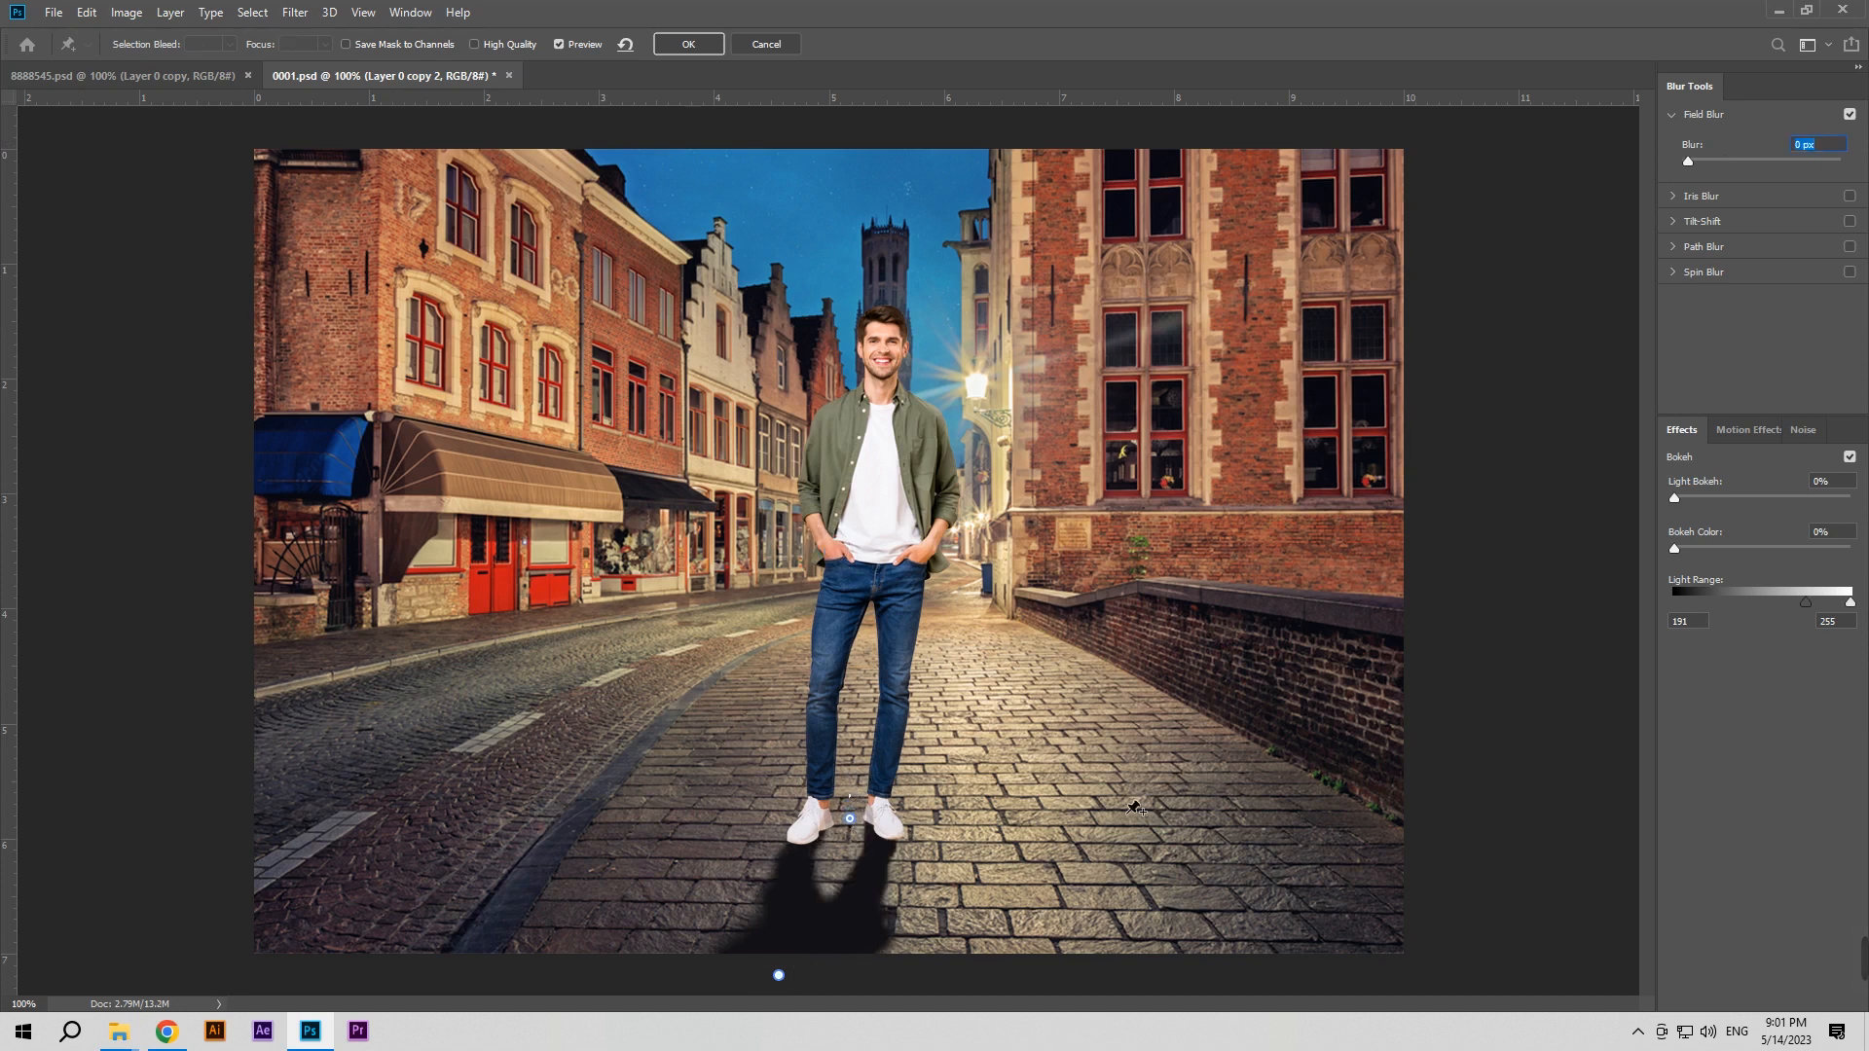
{"action": "left_click", "coordinate": [779, 974]}
{"action": "mouse_move", "coordinate": [1727, 160]}
{"action": "left_mouse_down"}
{"action": "mouse_move", "coordinate": [1748, 160]}
{"action": "mouse_move", "coordinate": [1725, 166]}
{"action": "left_mouse_up"}
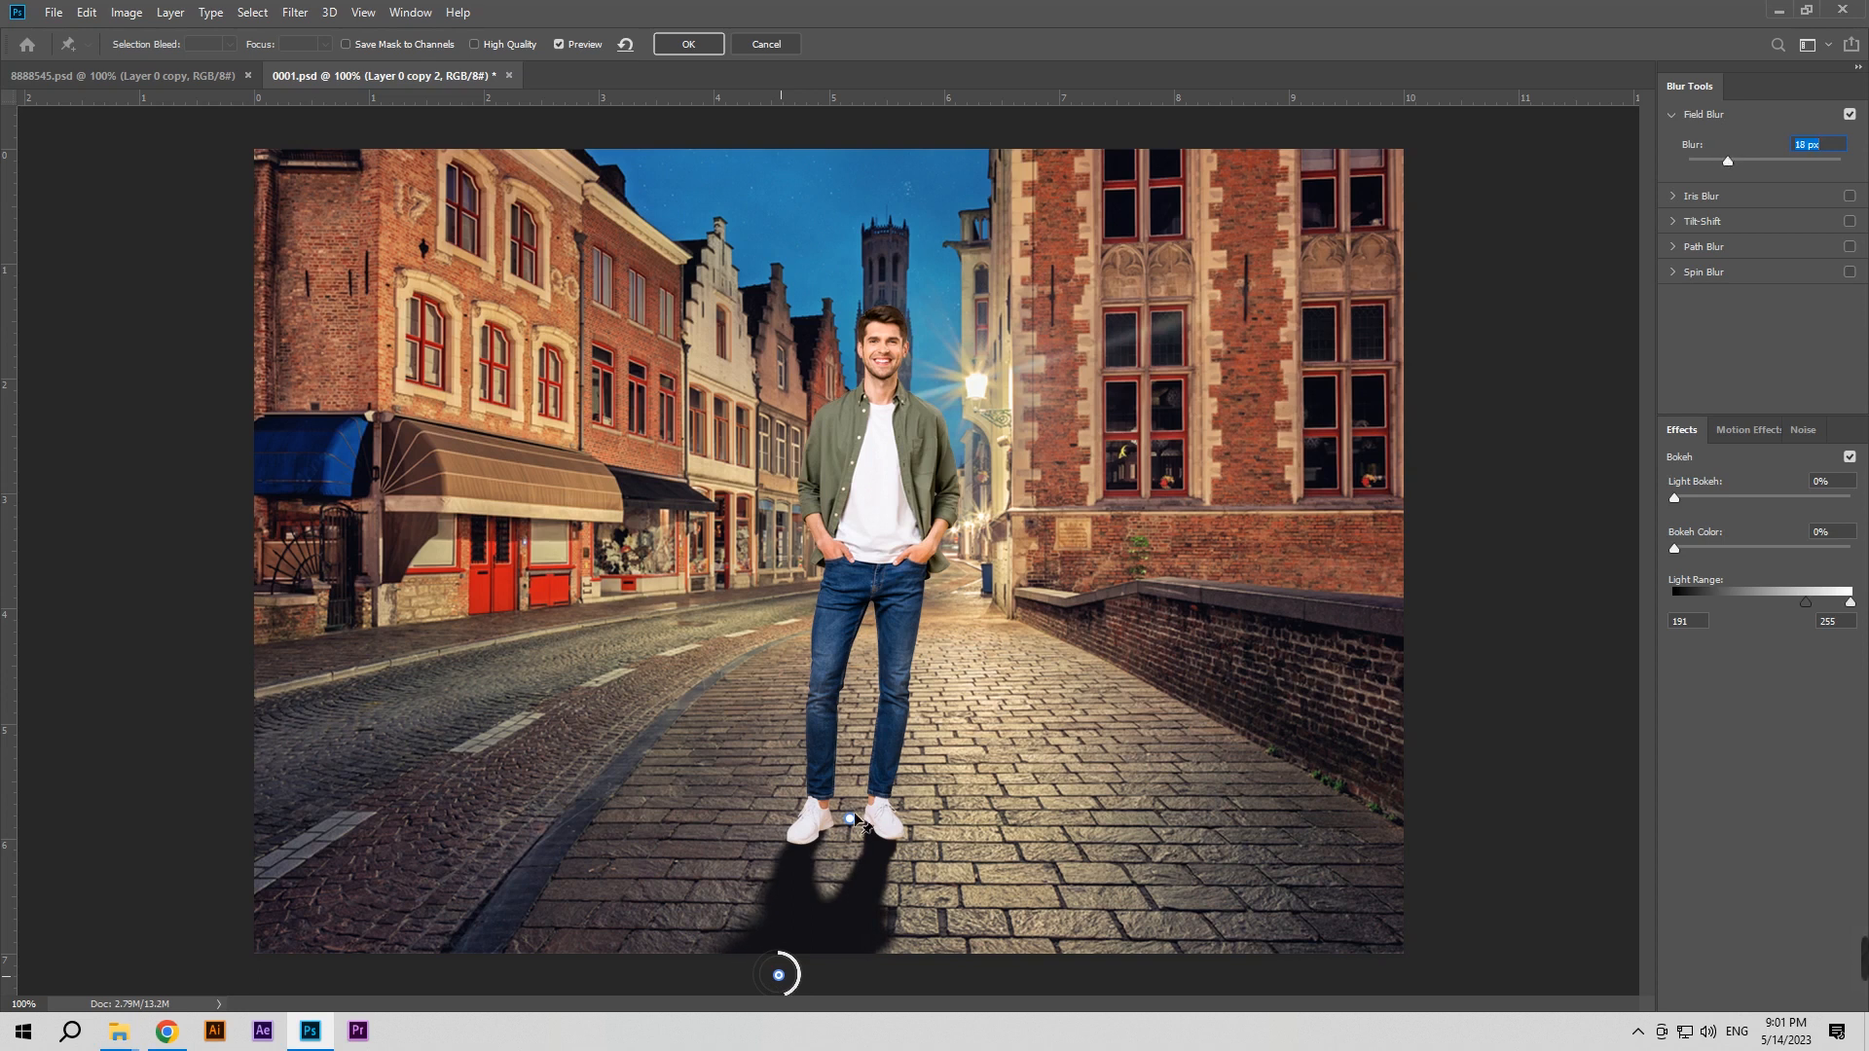
{"action": "left_click", "coordinate": [688, 46]}
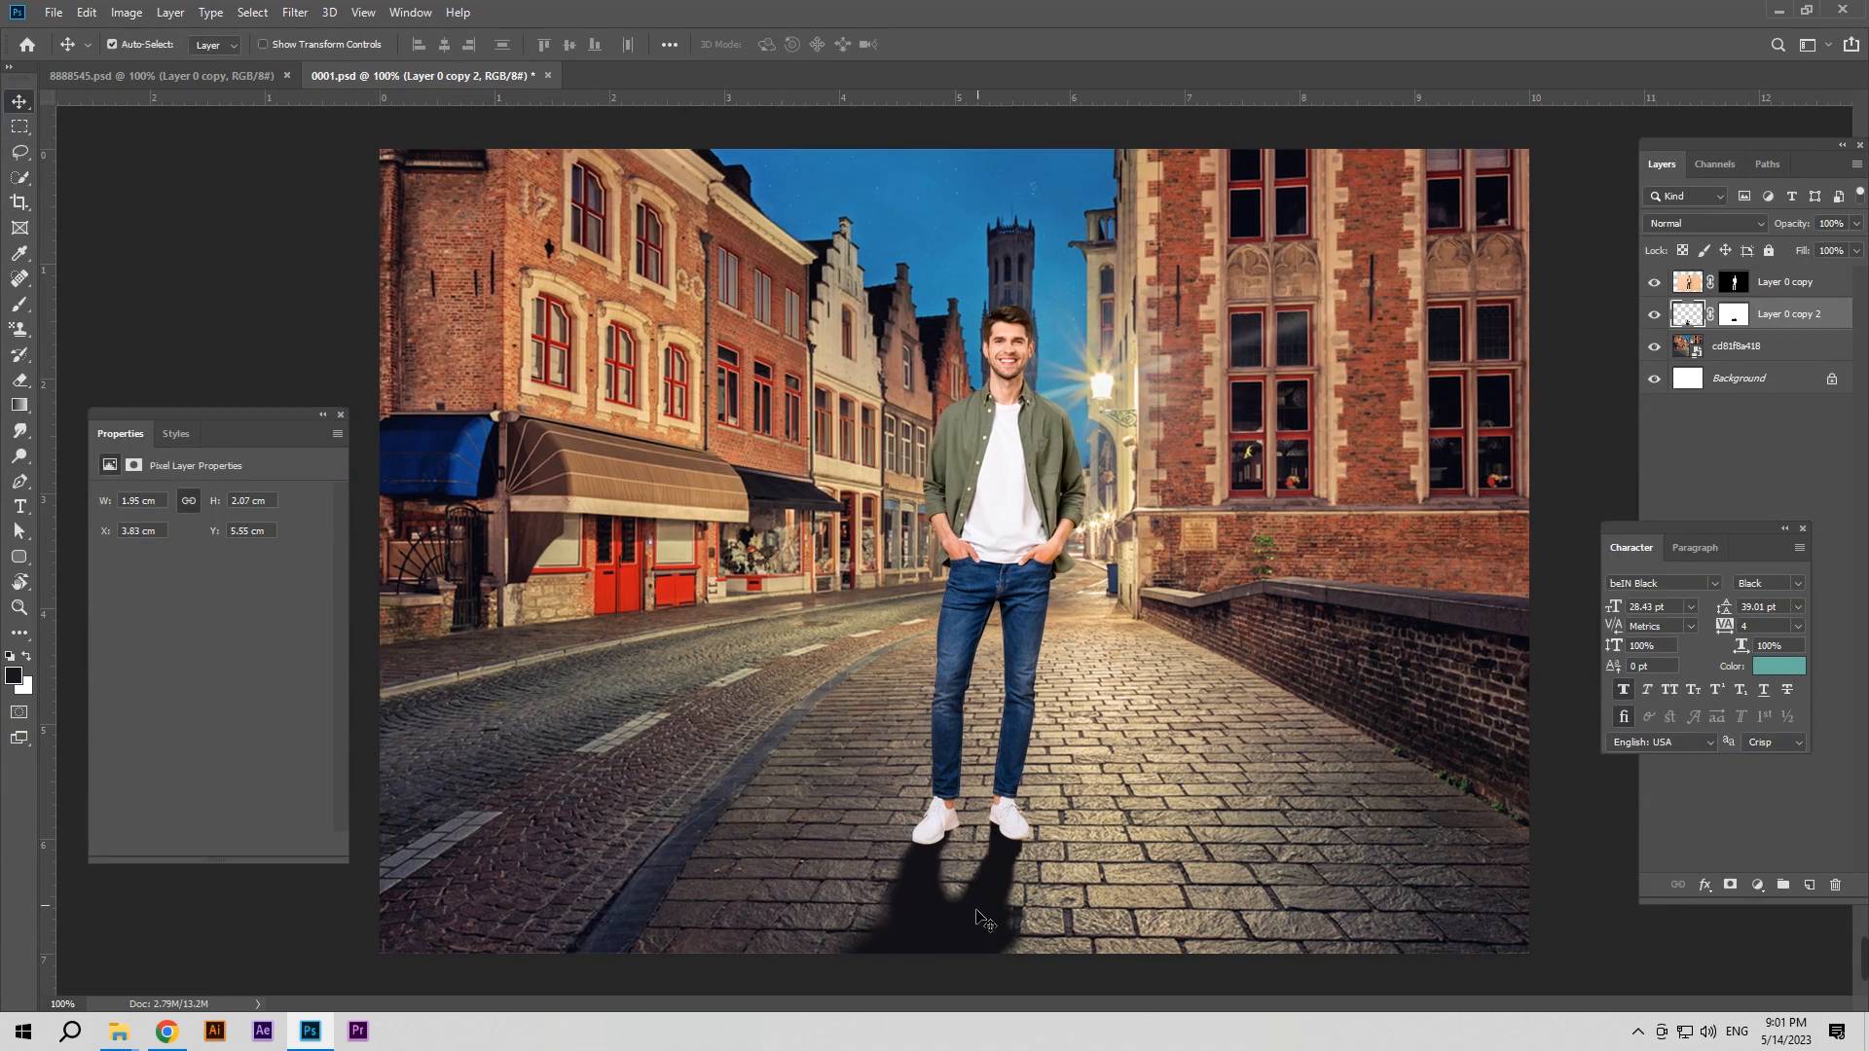
Nudge the blurred shadow up about 0.04 cm and right about 0.02 cm to meet the shoes
{"action": "key", "text": "Up"}
{"action": "key", "text": "Up"}
{"action": "key", "text": "Up"}
{"action": "key", "text": "Up"}
{"action": "key", "text": "Up"}
{"action": "key", "text": "Right"}
{"action": "key", "text": "Right"}
{"action": "key", "text": "Right"}
{"action": "key", "text": "Right"}
{"action": "key", "text": "Right"}
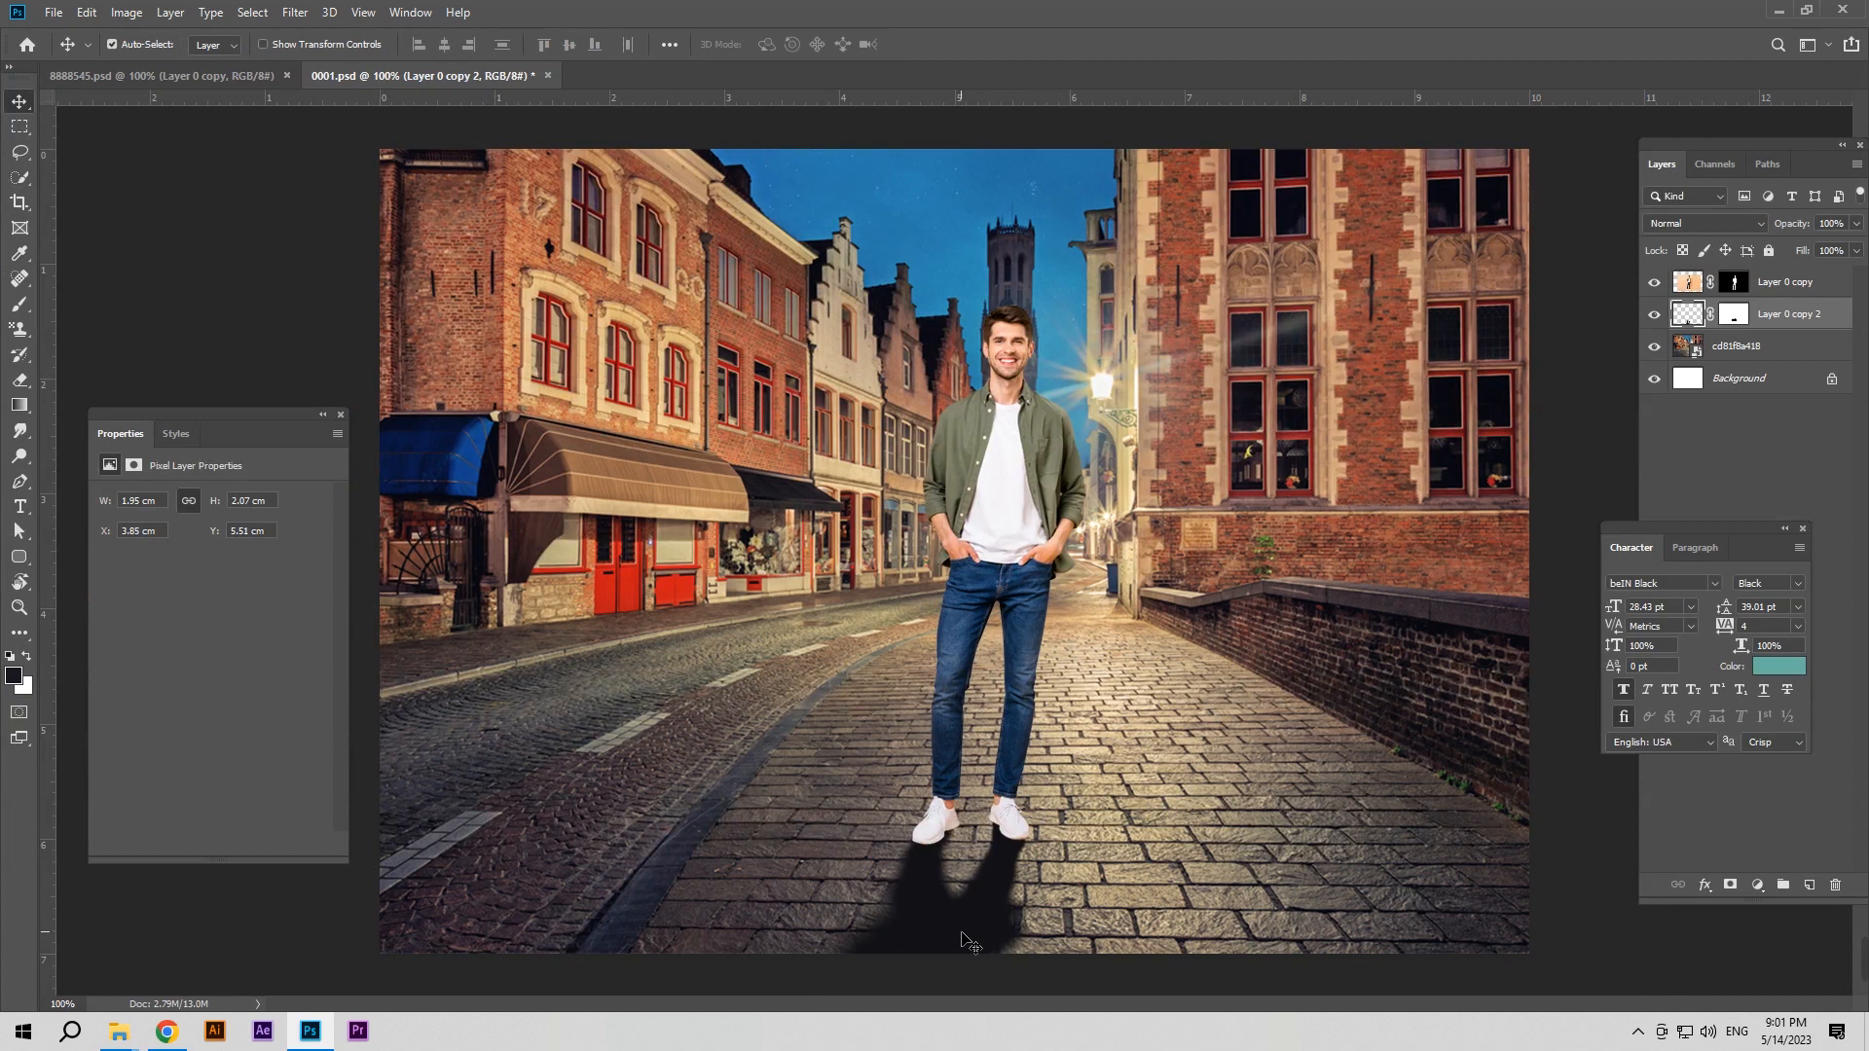
Nudge the blurred shadow slightly to the left and make its layer mask active
{"action": "key", "text": "Left"}
{"action": "left_click", "coordinate": [1734, 314]}
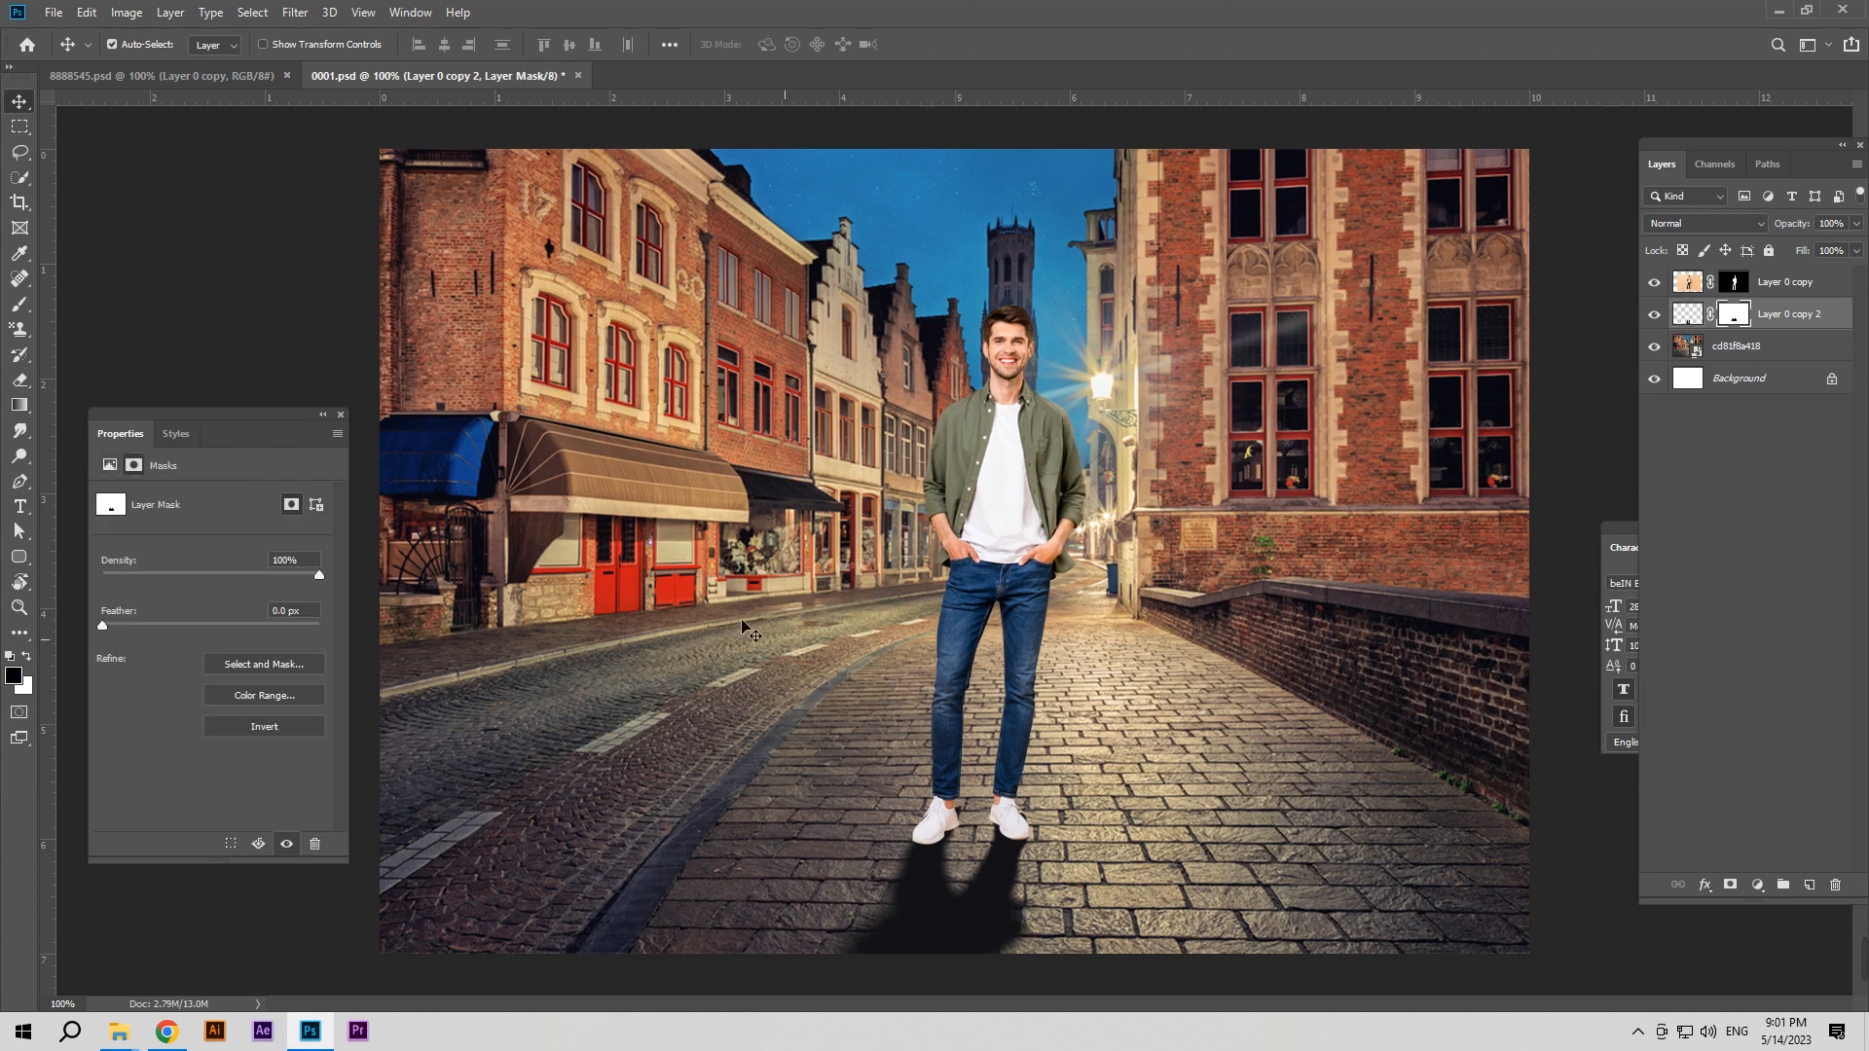
Try to fade the far end of the shadow with a black-to-white gradient on its layer mask
{"action": "right_click", "coordinate": [19, 303]}
{"action": "left_click", "coordinate": [83, 304]}
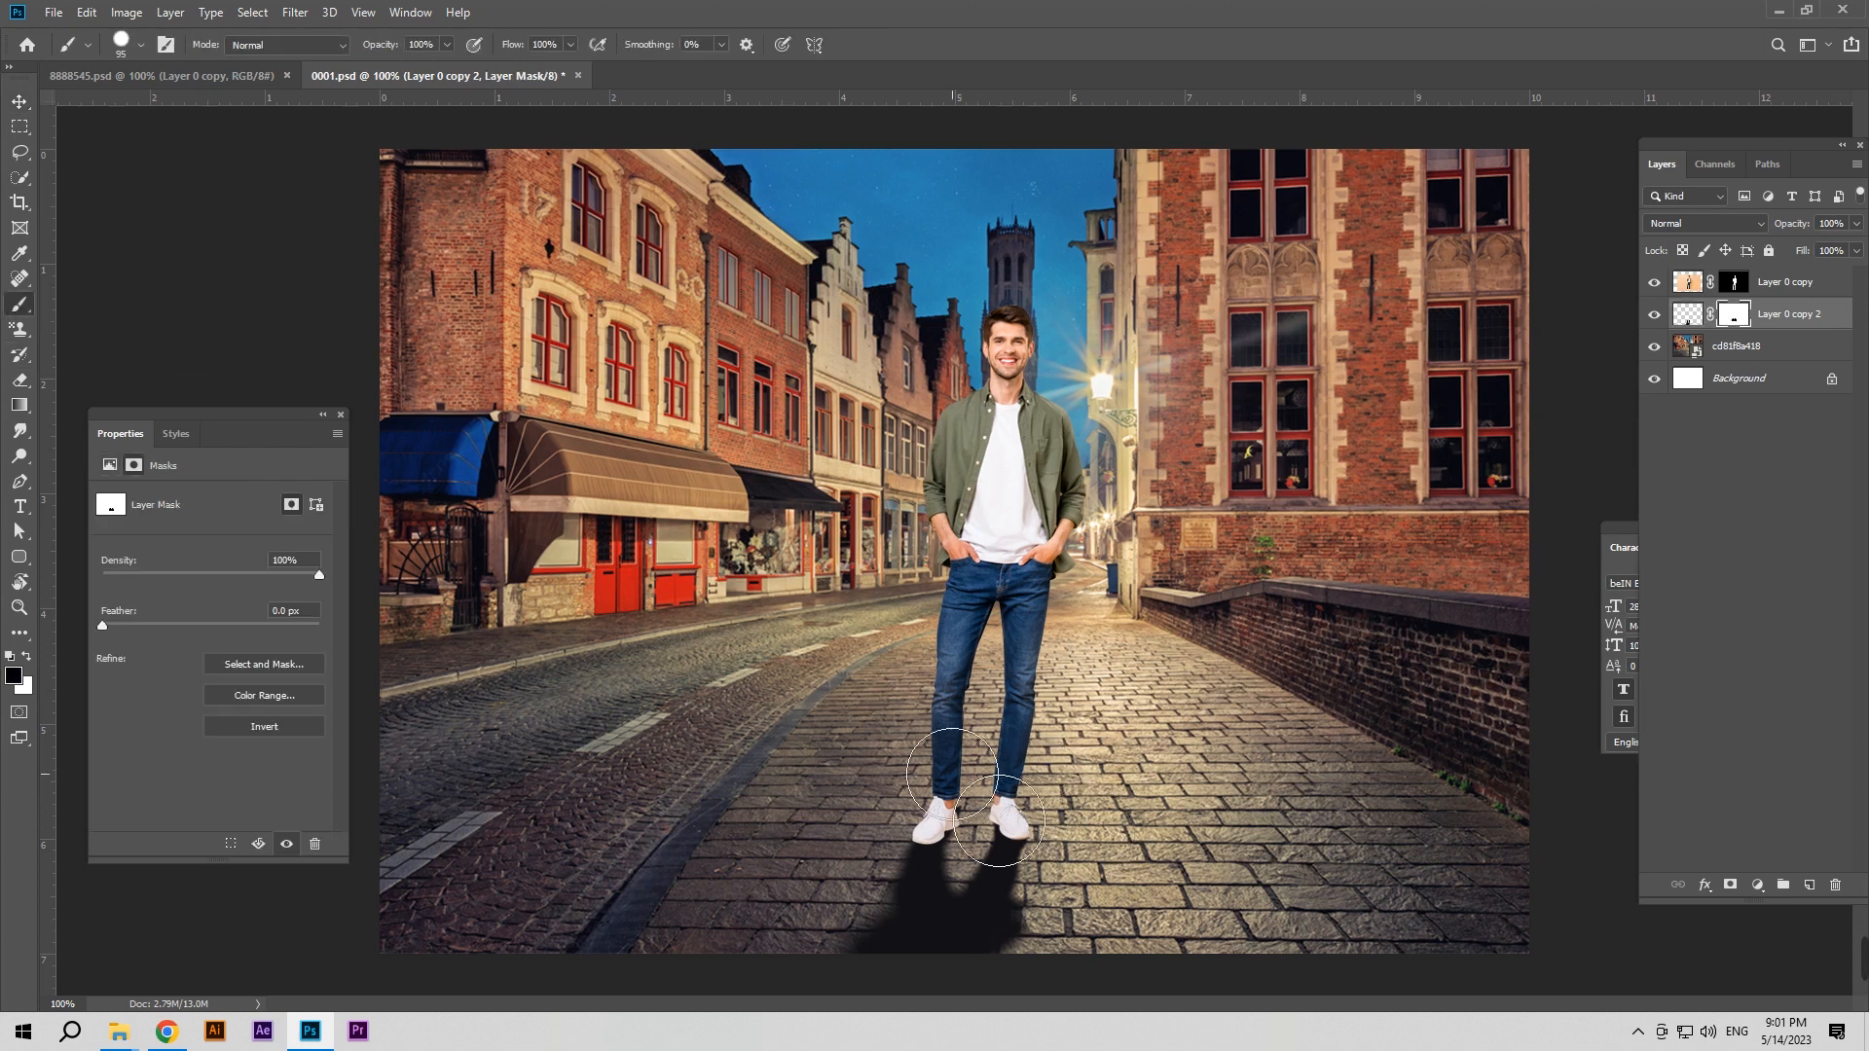
{"action": "right_click", "coordinate": [19, 101]}
{"action": "left_click", "coordinate": [19, 405]}
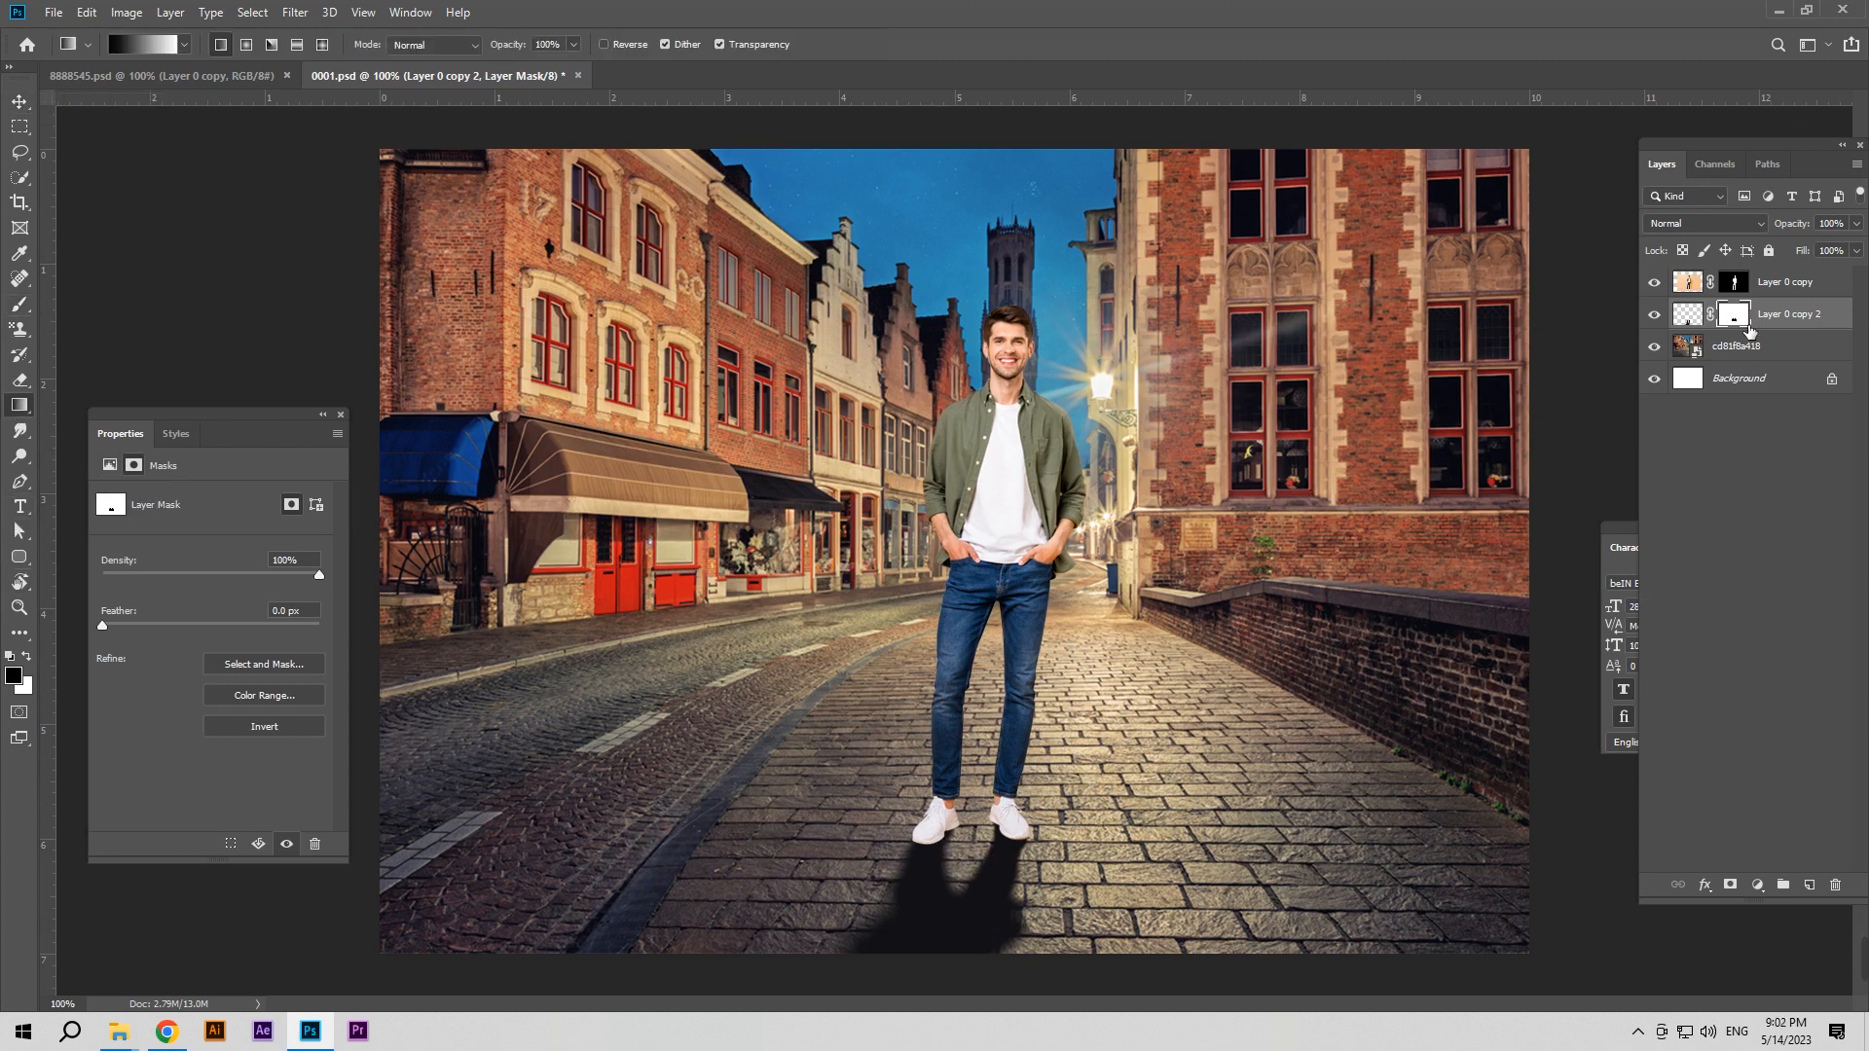
{"action": "left_click_drag", "start_coordinate": [914, 992], "coordinate": [974, 843]}
{"action": "key", "text": "ctrl+z"}
{"action": "scroll", "coordinate": [967, 936], "scroll_direction": "down", "scroll_amount": 2}
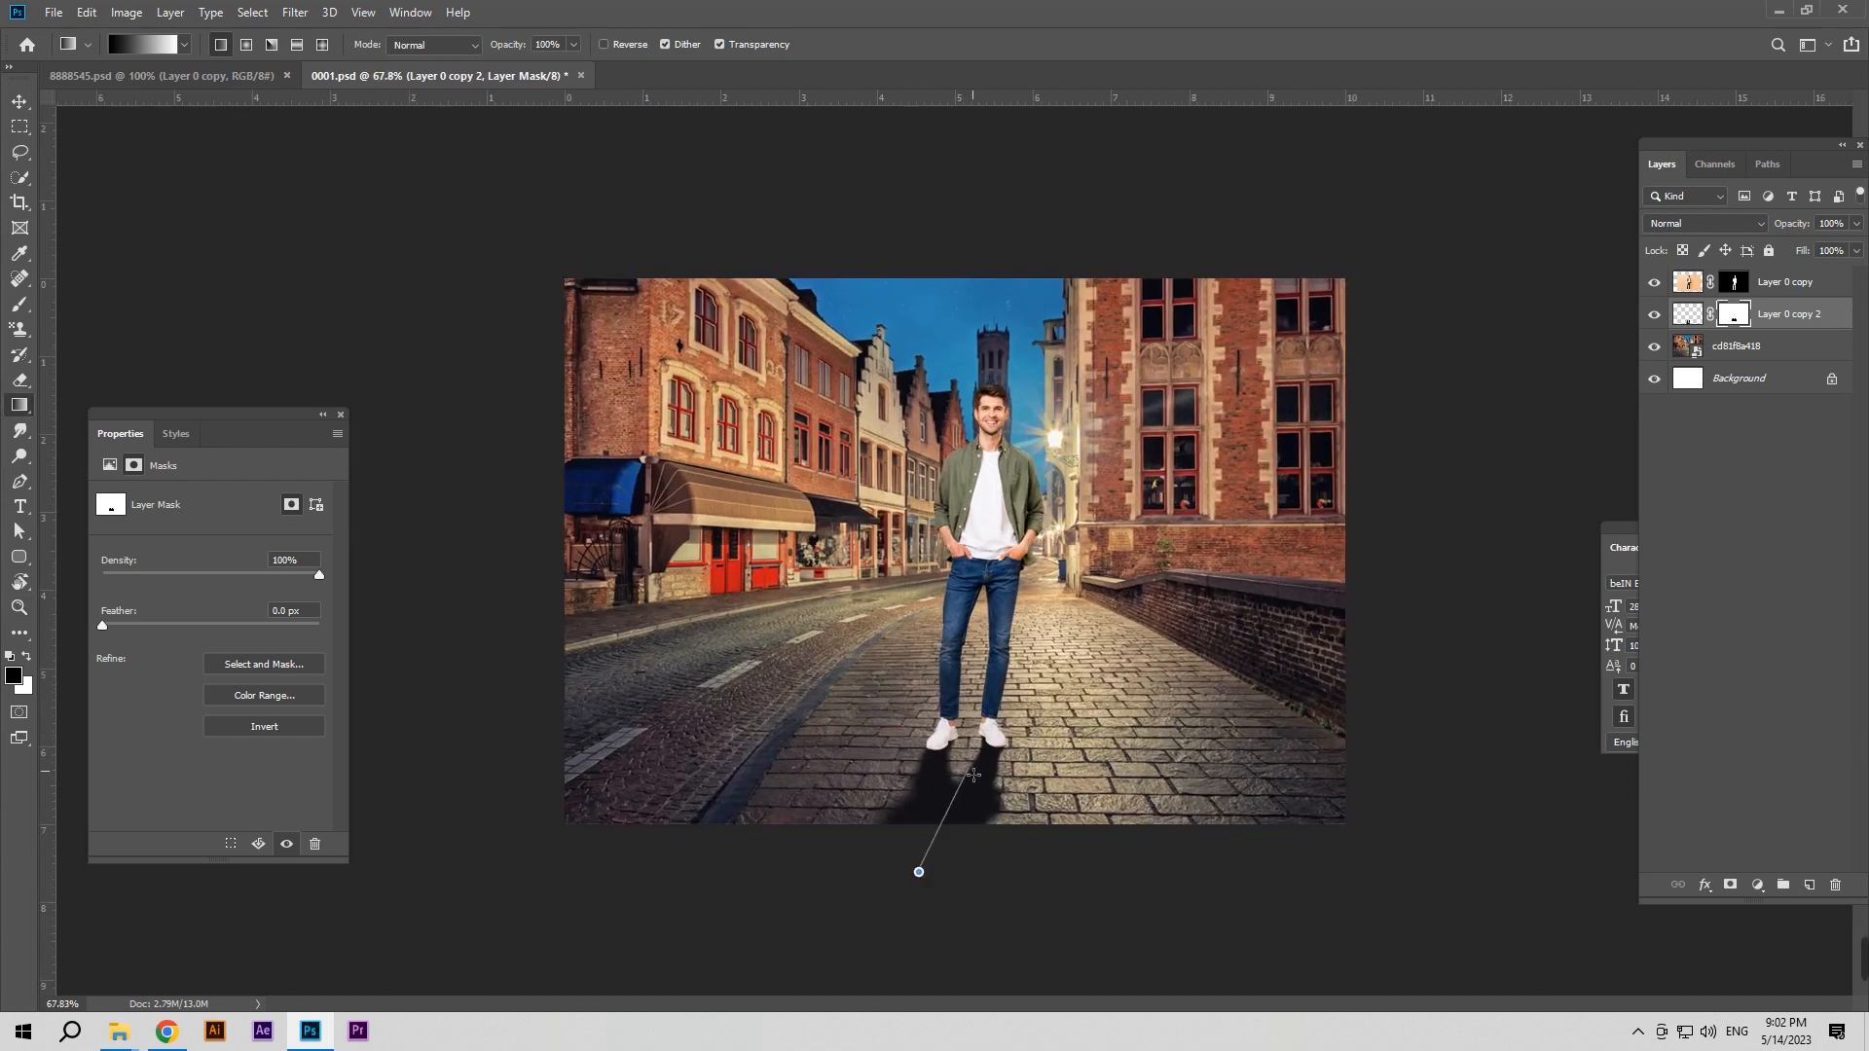
{"action": "key", "text": "ctrl+z"}
{"action": "left_click_drag", "start_coordinate": [942, 805], "coordinate": [943, 804]}
Fade the far end of the shadow on its mask with a large soft black brush at 8% opacity, and set the shadow layer to 60% opacity
{"action": "left_click", "coordinate": [16, 310]}
{"action": "key", "text": "z"}
{"action": "mouse_move", "coordinate": [962, 771]}
{"action": "left_mouse_down"}
{"action": "mouse_move", "coordinate": [1007, 774]}
{"action": "mouse_move", "coordinate": [997, 789]}
{"action": "mouse_move", "coordinate": [998, 750]}
{"action": "left_mouse_up"}
{"action": "type", "text": "12"}
{"action": "key", "text": "Return"}
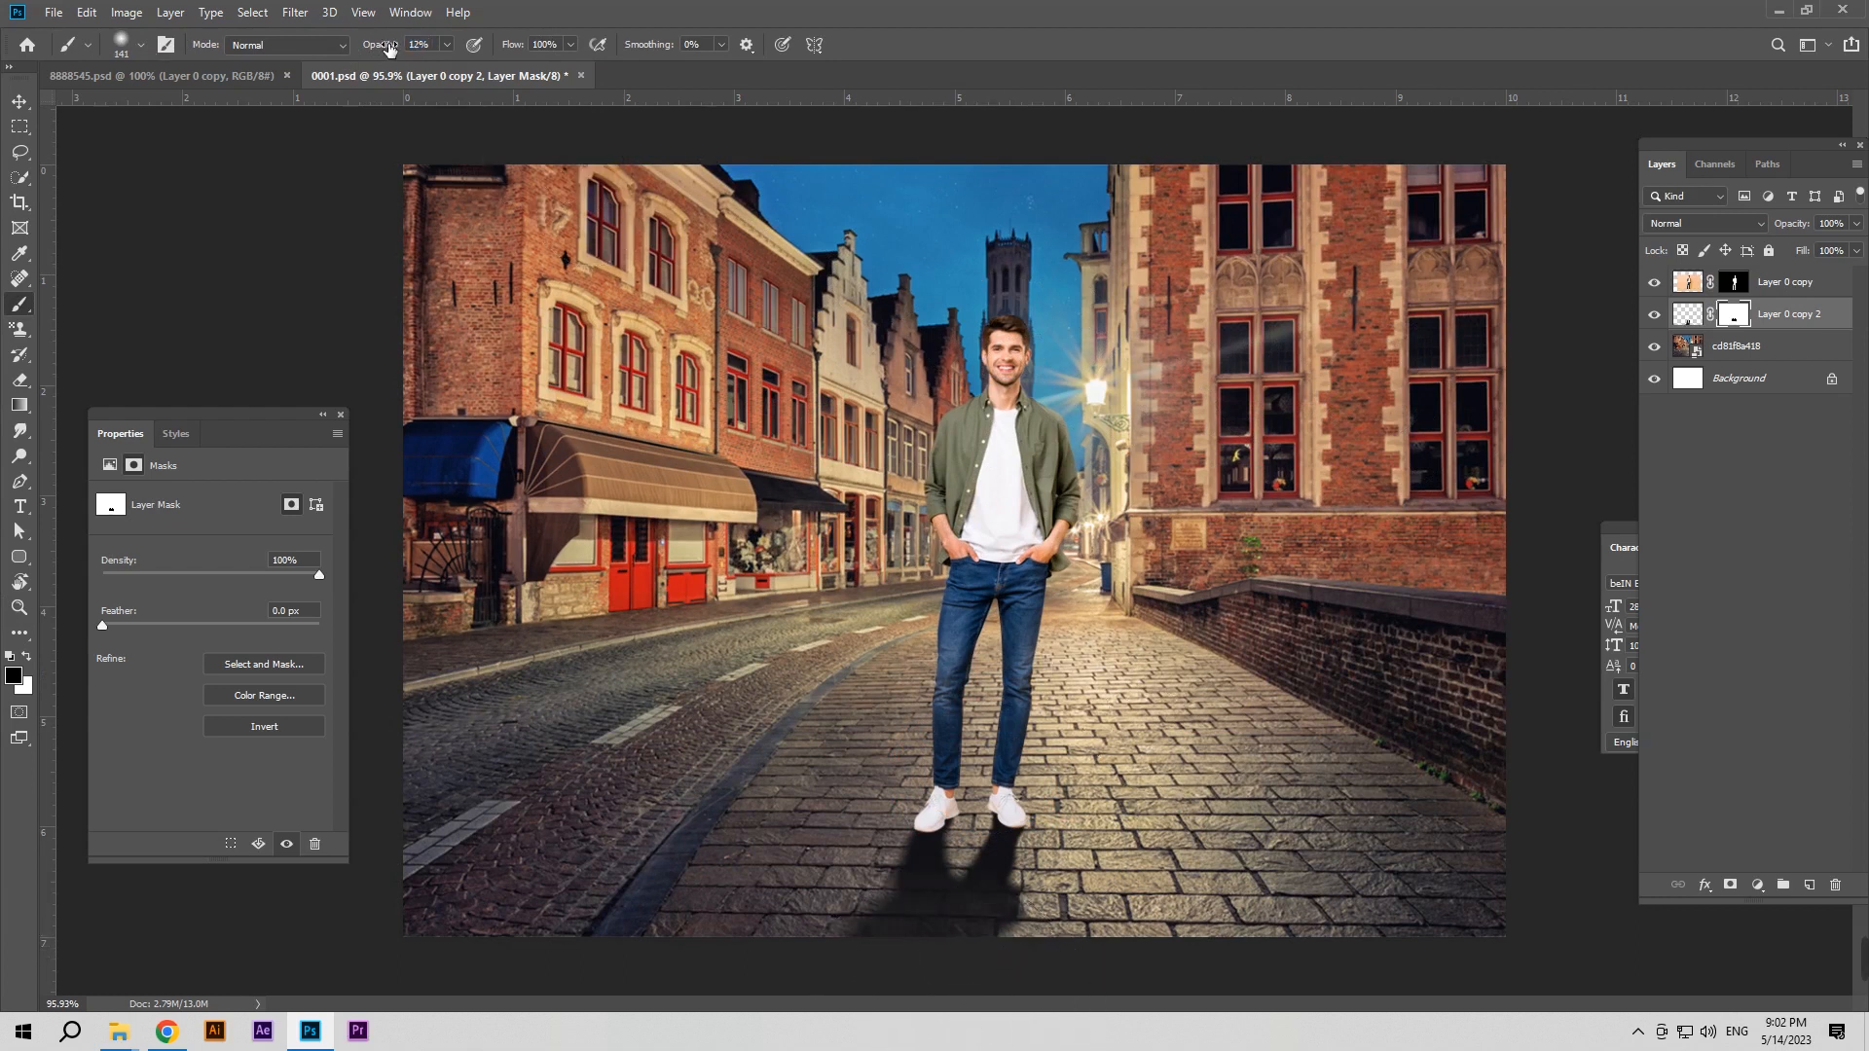
{"action": "left_click_drag", "start_coordinate": [383, 49], "coordinate": [386, 49]}
{"action": "left_click_drag", "start_coordinate": [925, 884], "coordinate": [956, 893]}
{"action": "left_click", "coordinate": [948, 889]}
{"action": "left_click", "coordinate": [989, 901]}
{"action": "left_click", "coordinate": [915, 890]}
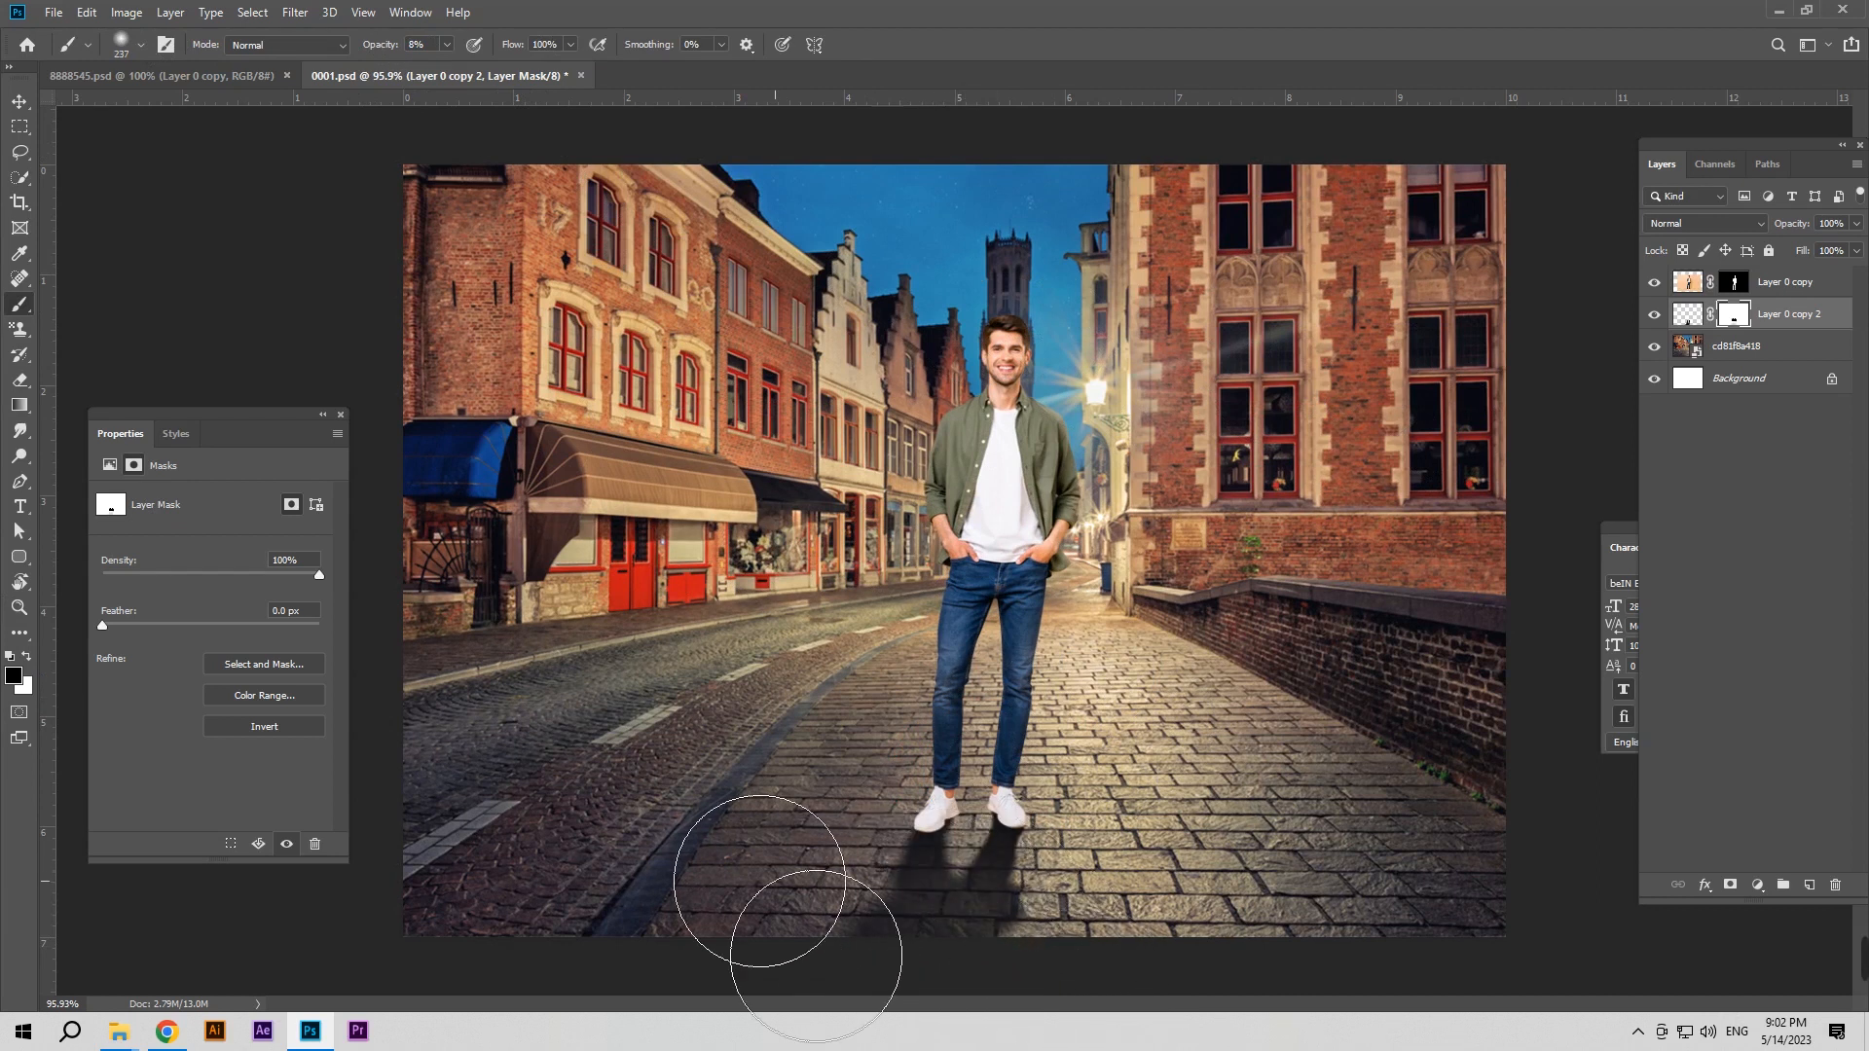
{"action": "key", "text": "v"}
{"action": "left_click_drag", "start_coordinate": [1789, 226], "coordinate": [1753, 235]}
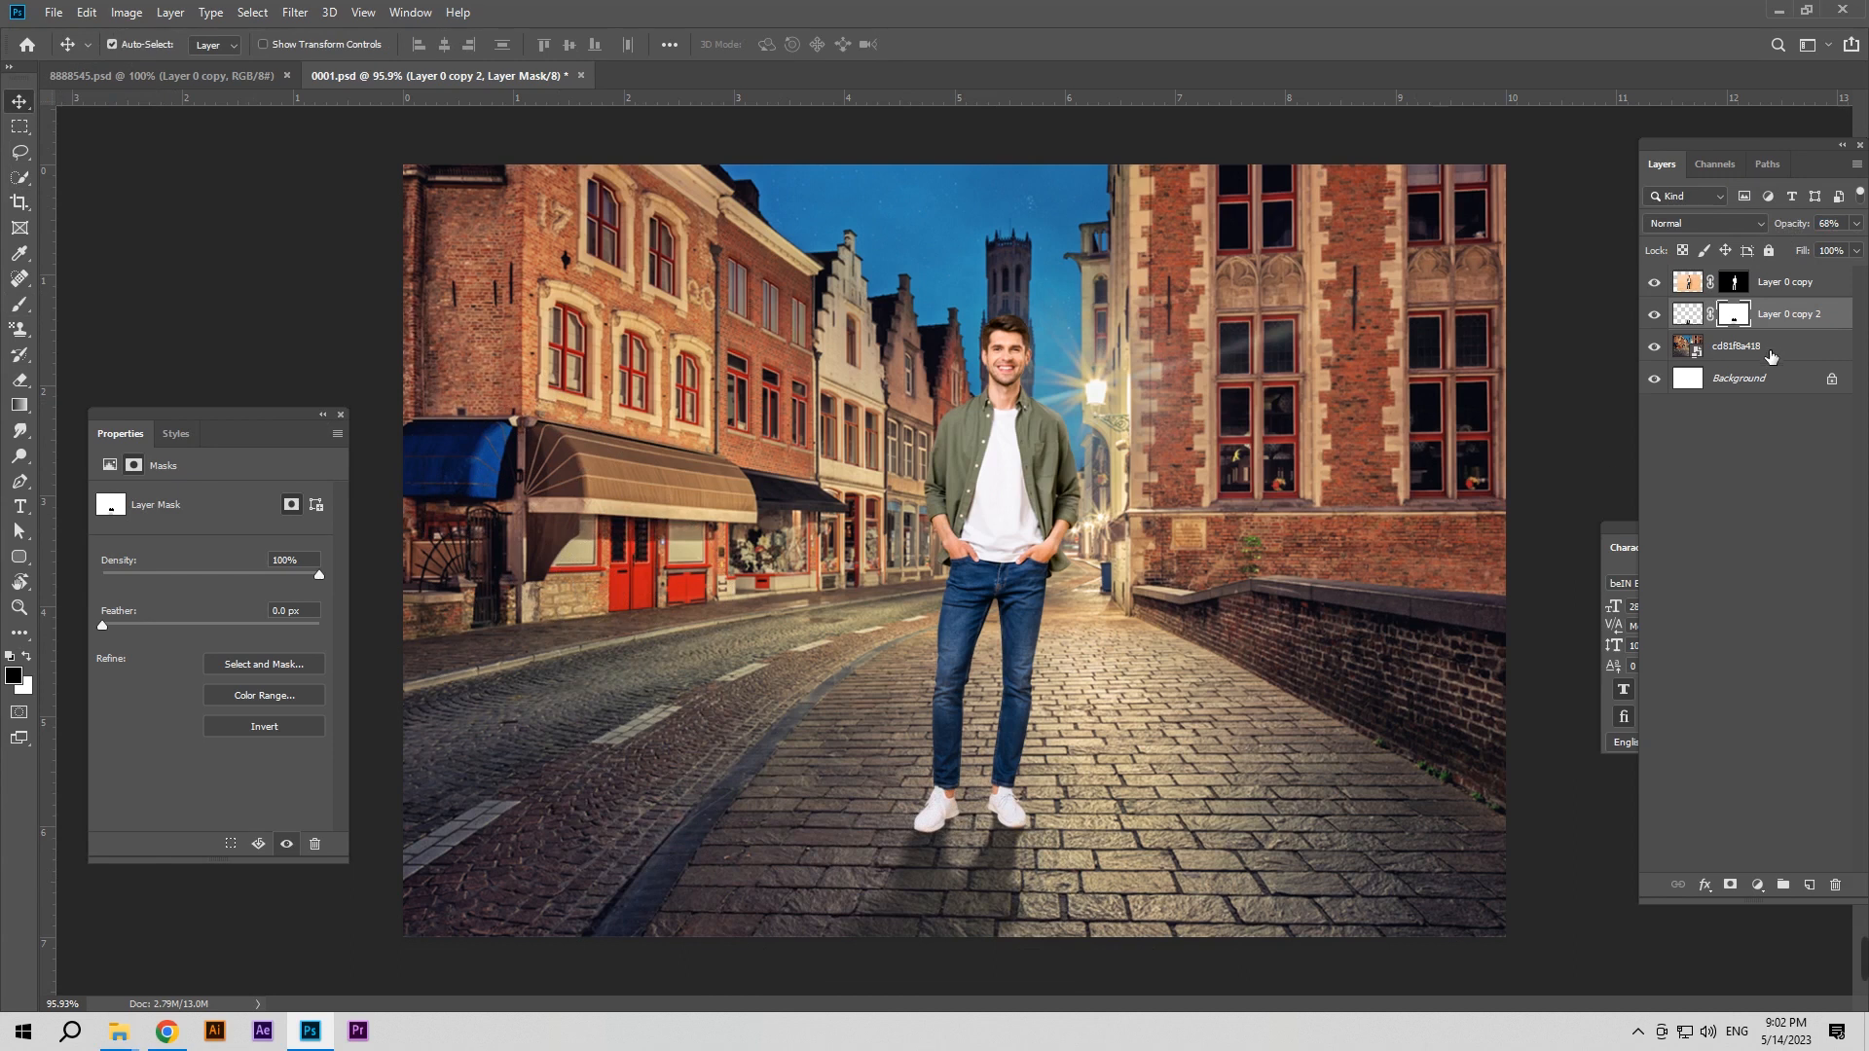
Add a new layer directly above the street photo and flatten the soft round brush into a horizontal ellipse
{"action": "left_click", "coordinate": [1771, 352]}
{"action": "left_click", "coordinate": [1808, 885]}
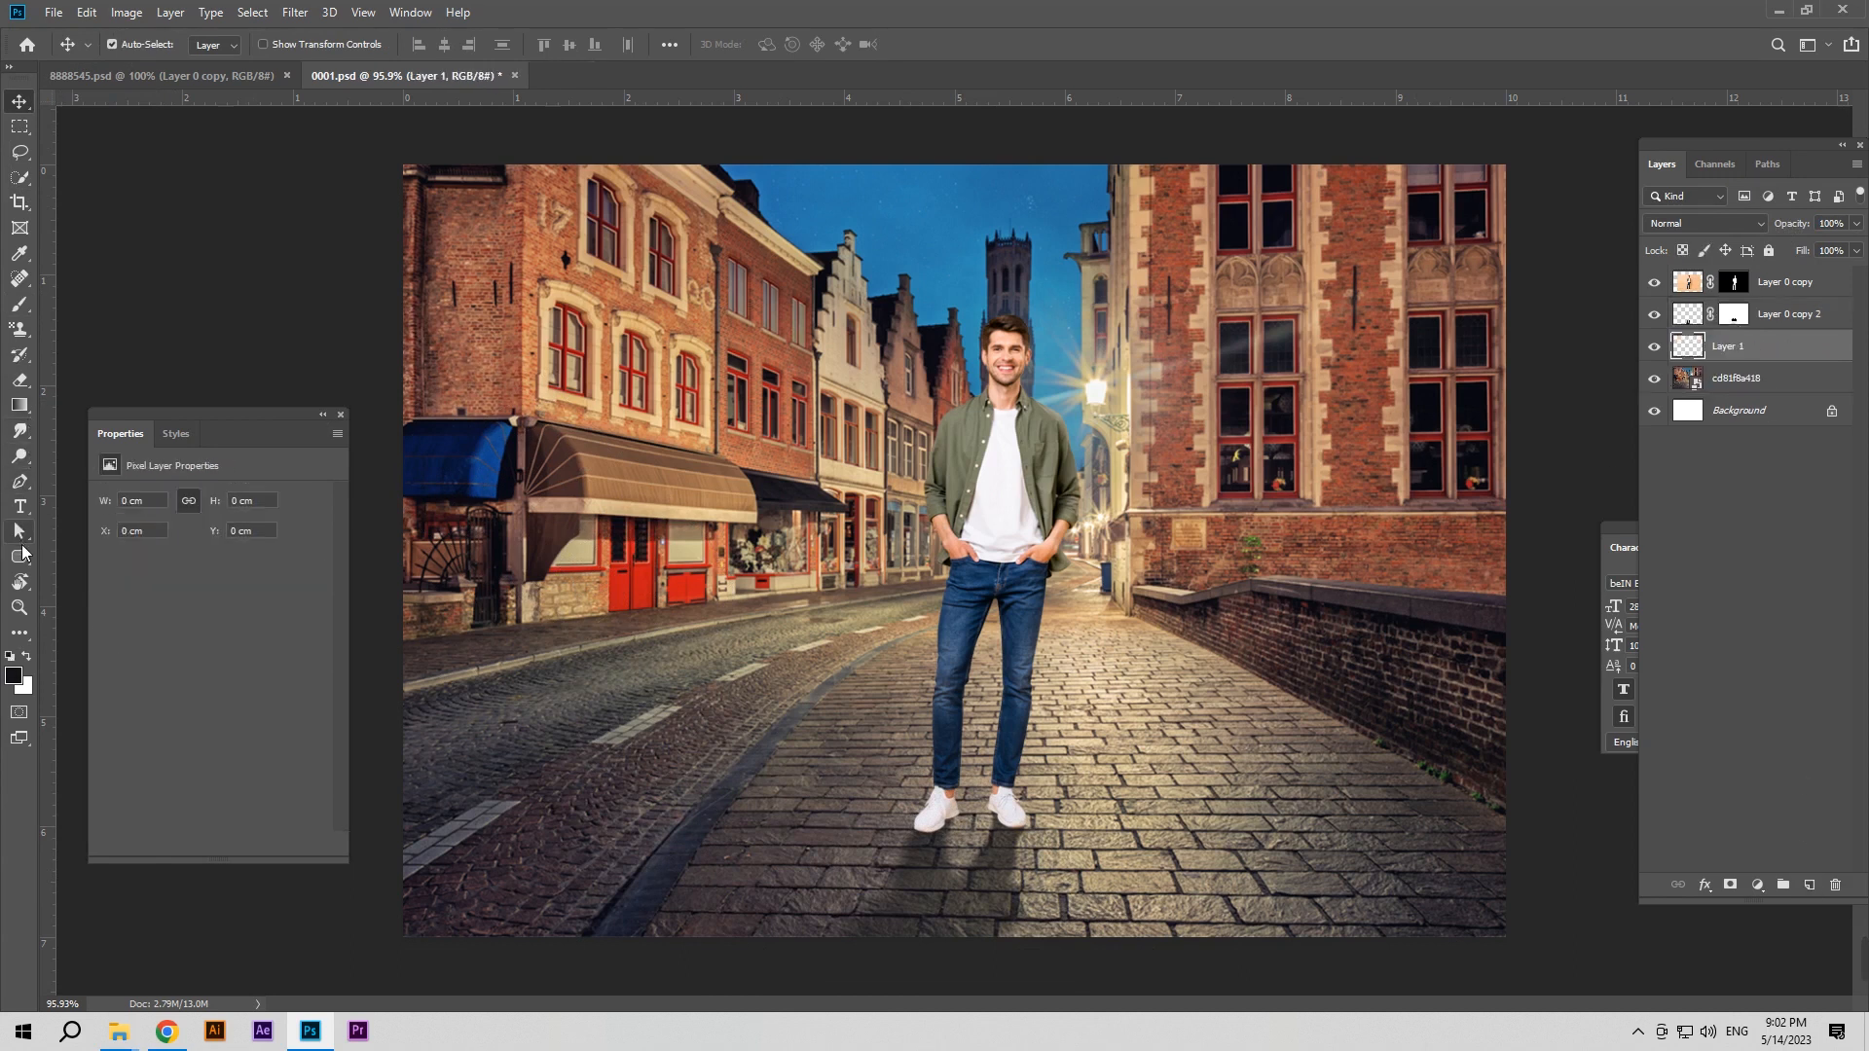
{"action": "left_click", "coordinate": [19, 305]}
{"action": "left_click", "coordinate": [117, 45]}
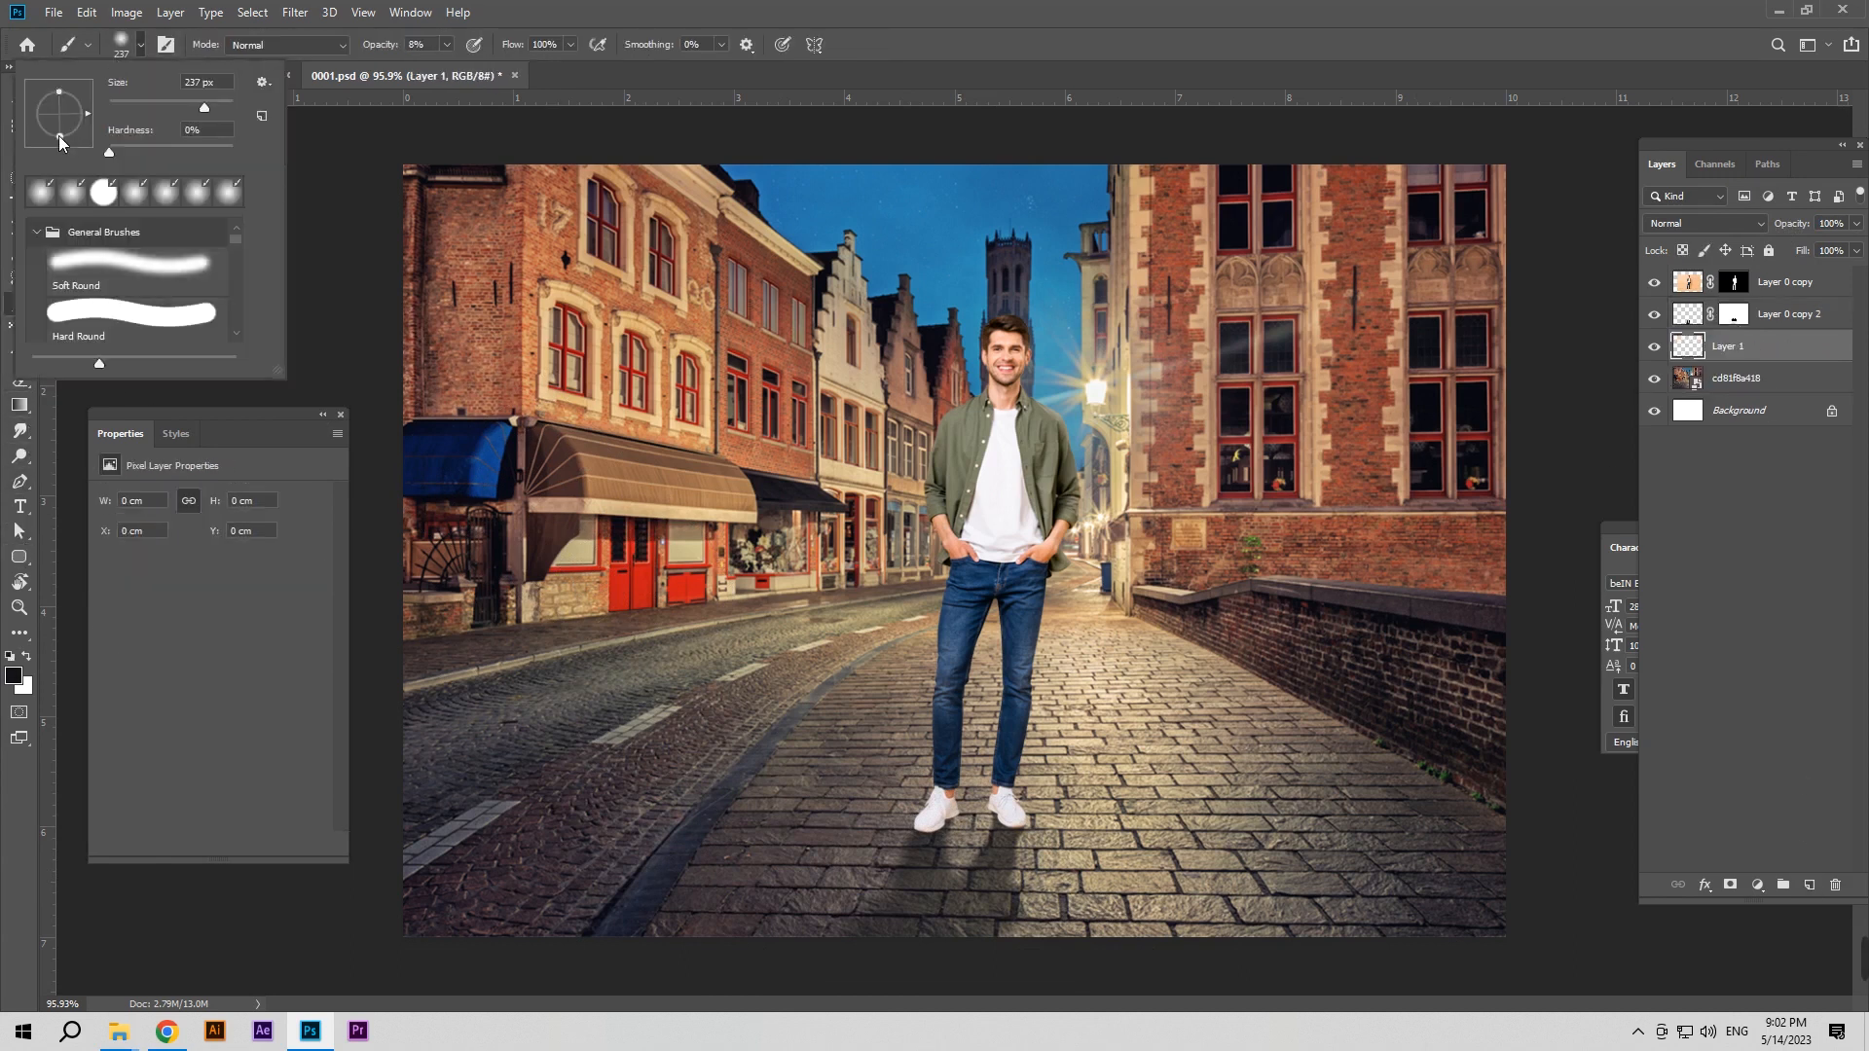
{"action": "right_click", "coordinate": [980, 802], "text": "alt"}
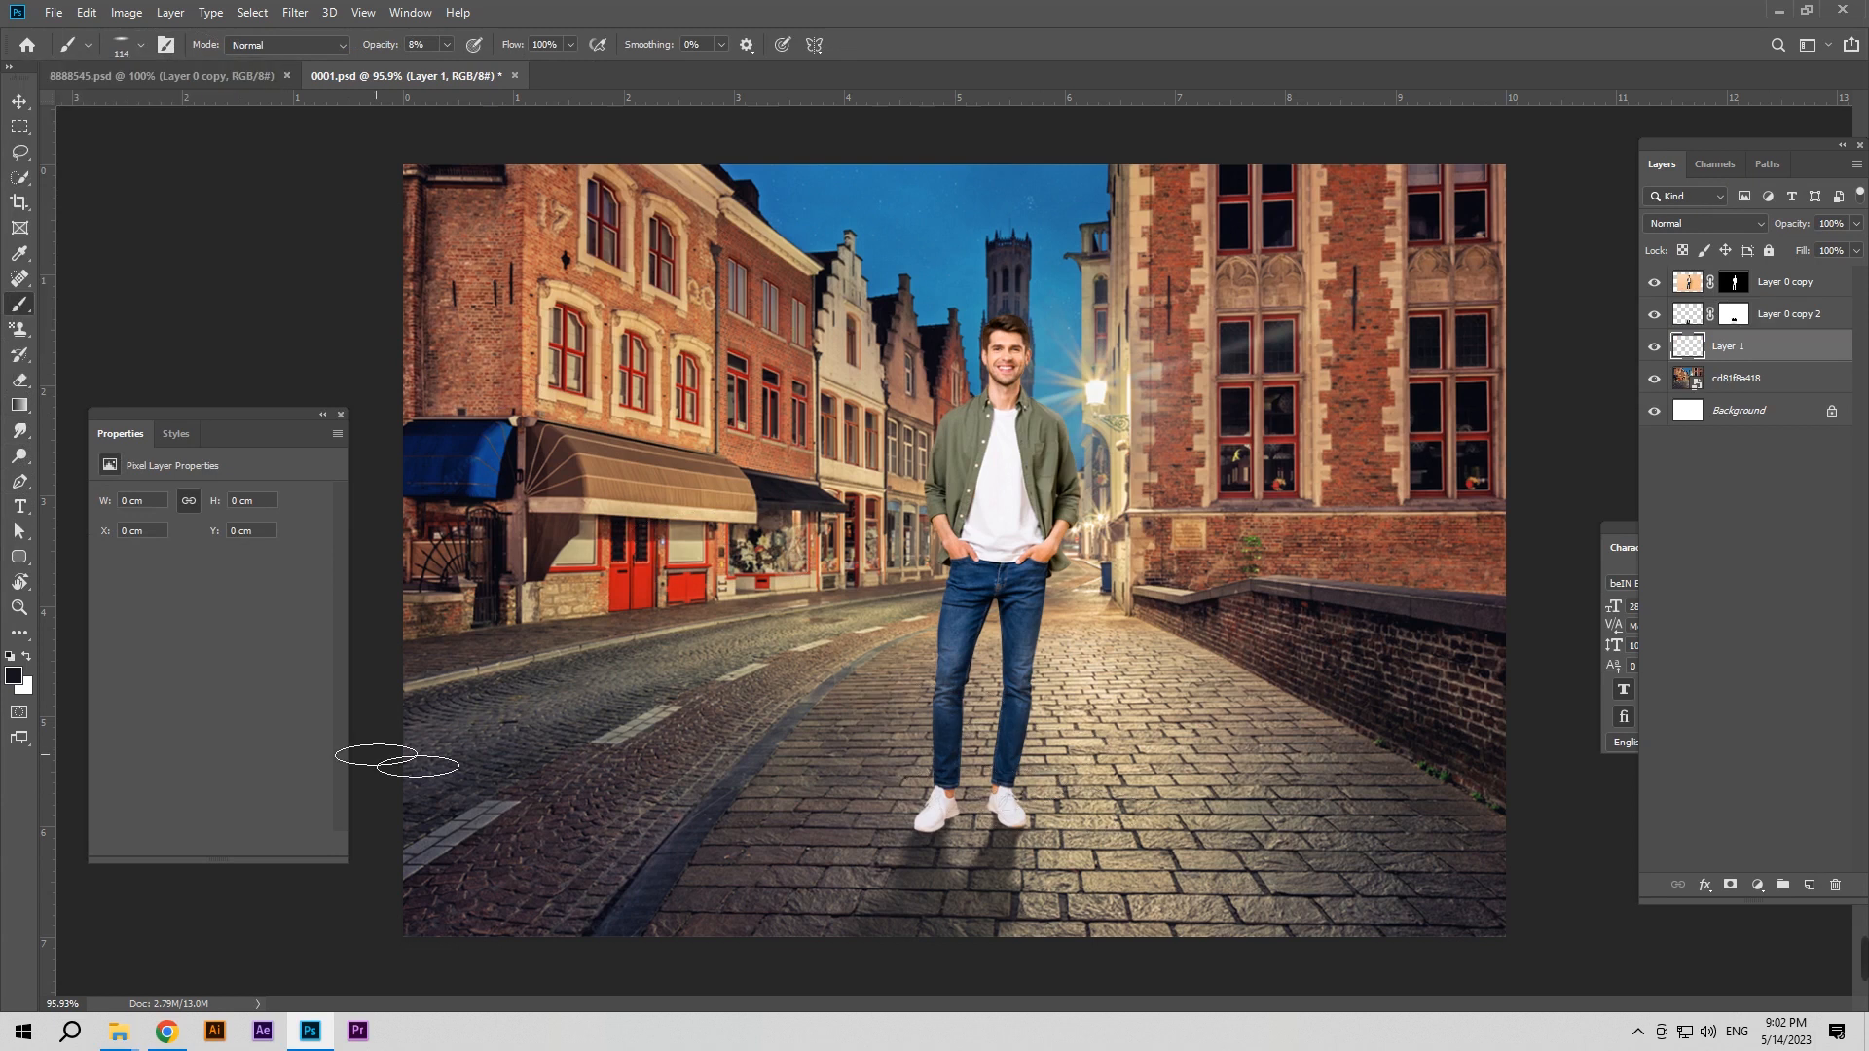
Paint dark contact shadows beneath both shoes on the new layer with the flattened brush, about 31 px at 32% opacity
{"action": "key", "text": "z"}
{"action": "left_click_drag", "start_coordinate": [963, 825], "coordinate": [999, 828]}
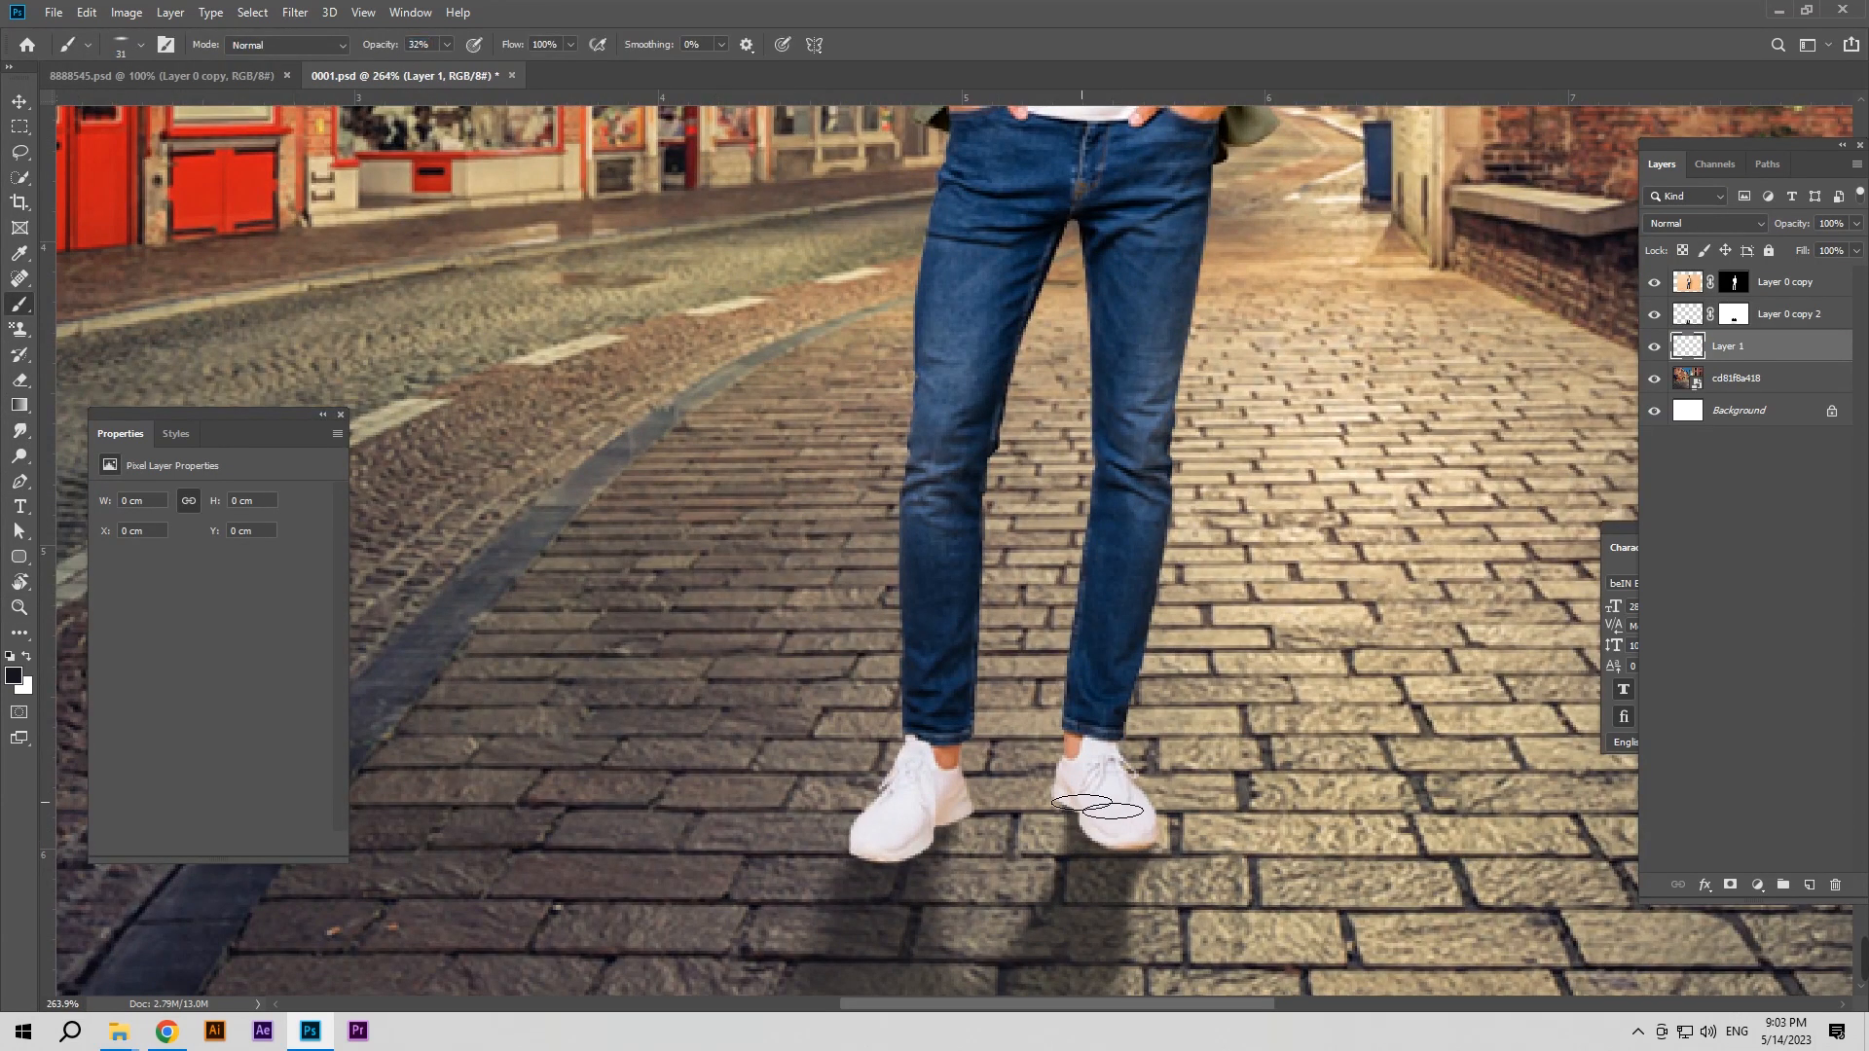
{"action": "left_click_drag", "start_coordinate": [1097, 805], "coordinate": [1104, 810]}
{"action": "left_click", "coordinate": [1080, 814]}
{"action": "left_click", "coordinate": [1084, 825]}
{"action": "left_click", "coordinate": [1077, 804]}
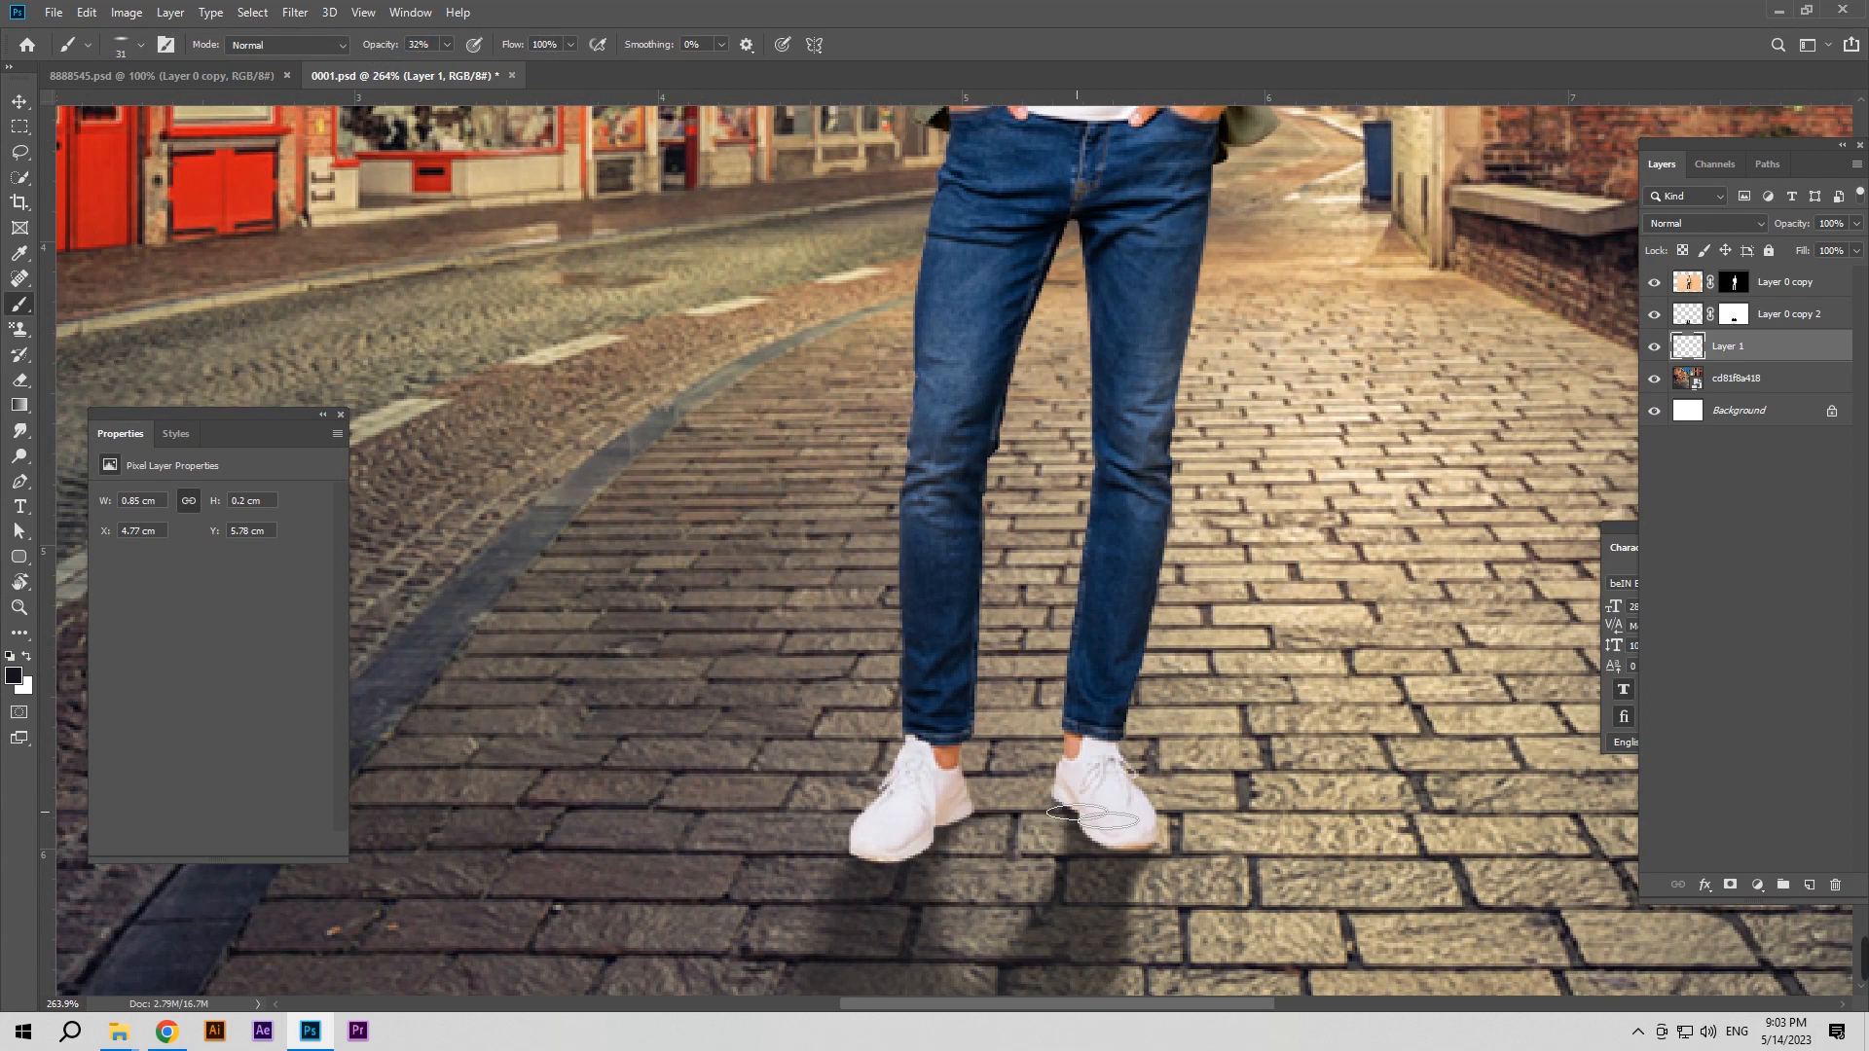
{"action": "right_click", "coordinate": [1071, 827], "text": "alt"}
{"action": "mouse_move", "coordinate": [1012, 825]}
{"action": "left_mouse_down"}
{"action": "mouse_move", "coordinate": [1004, 845]}
{"action": "mouse_move", "coordinate": [1024, 839]}
{"action": "mouse_move", "coordinate": [938, 855]}
{"action": "mouse_move", "coordinate": [967, 857]}
{"action": "left_mouse_up"}
{"action": "key", "text": "z"}
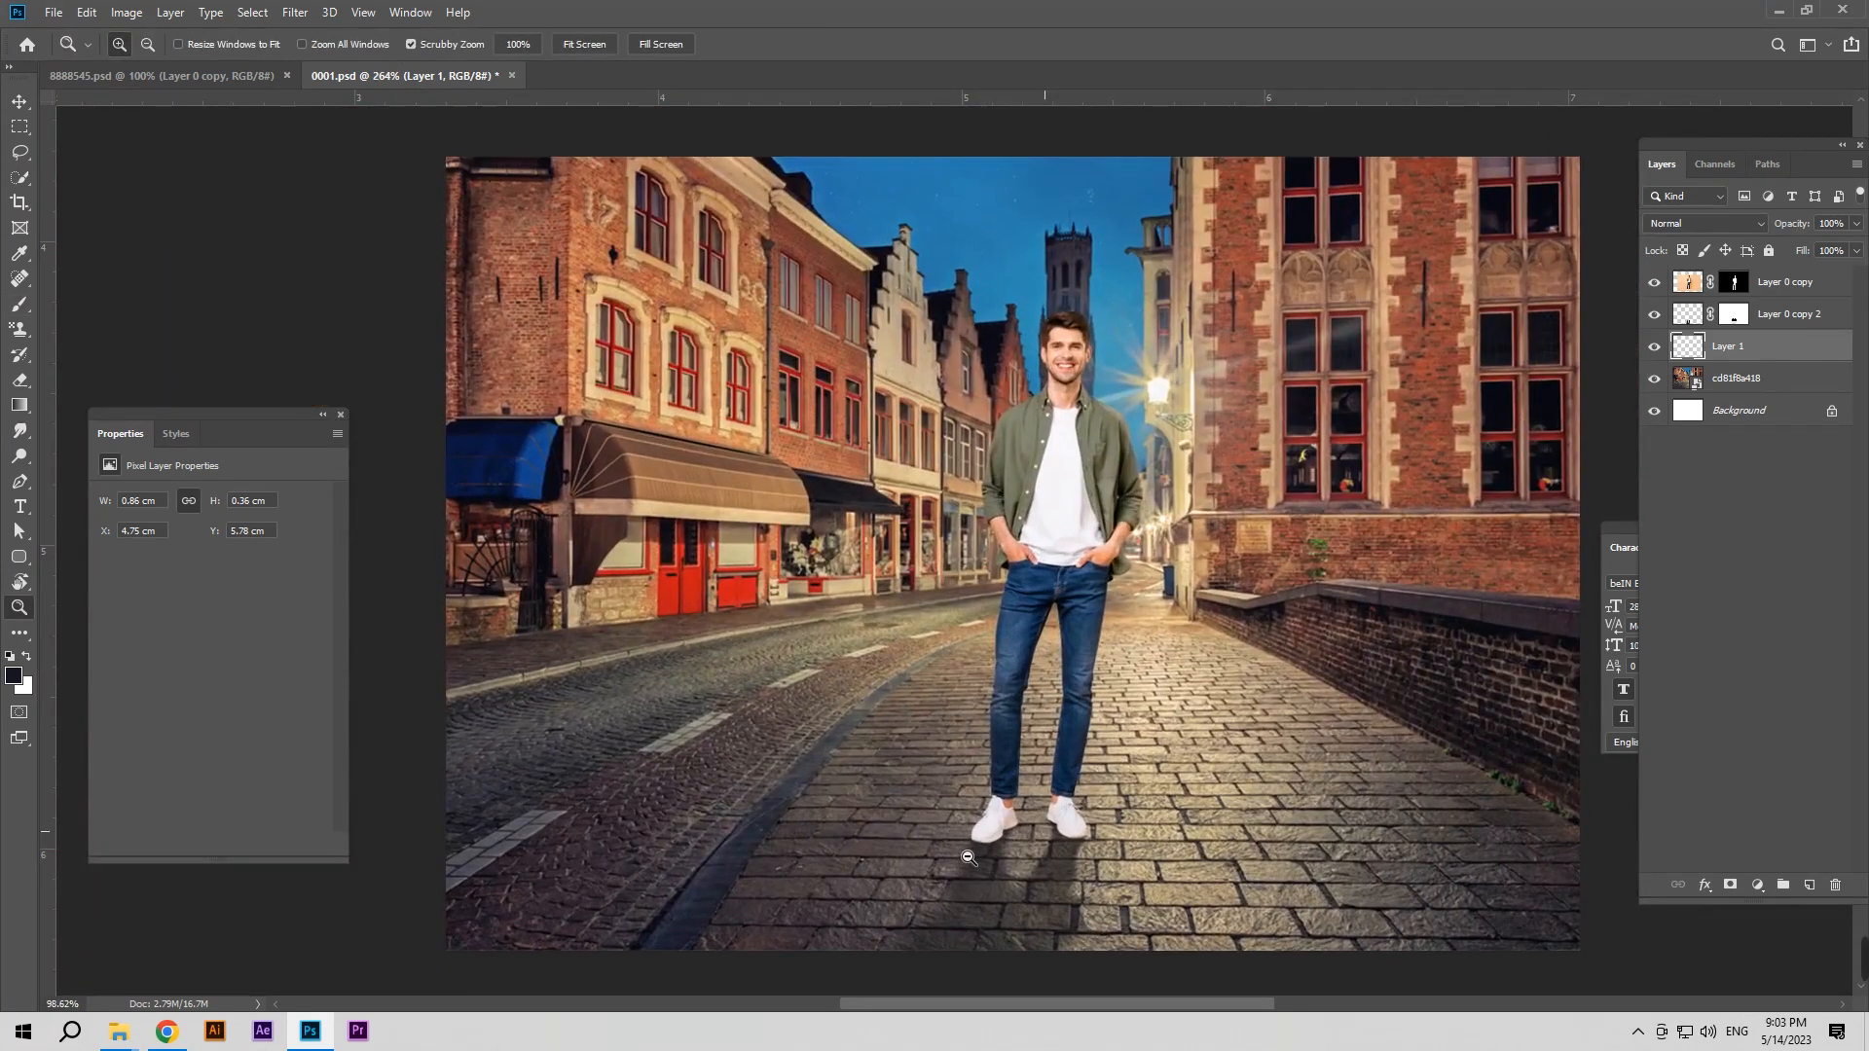
Add a Curves adjustment above the man's layer and lower its white point output to 168
{"action": "key", "text": "v"}
{"action": "left_click", "coordinate": [1707, 295]}
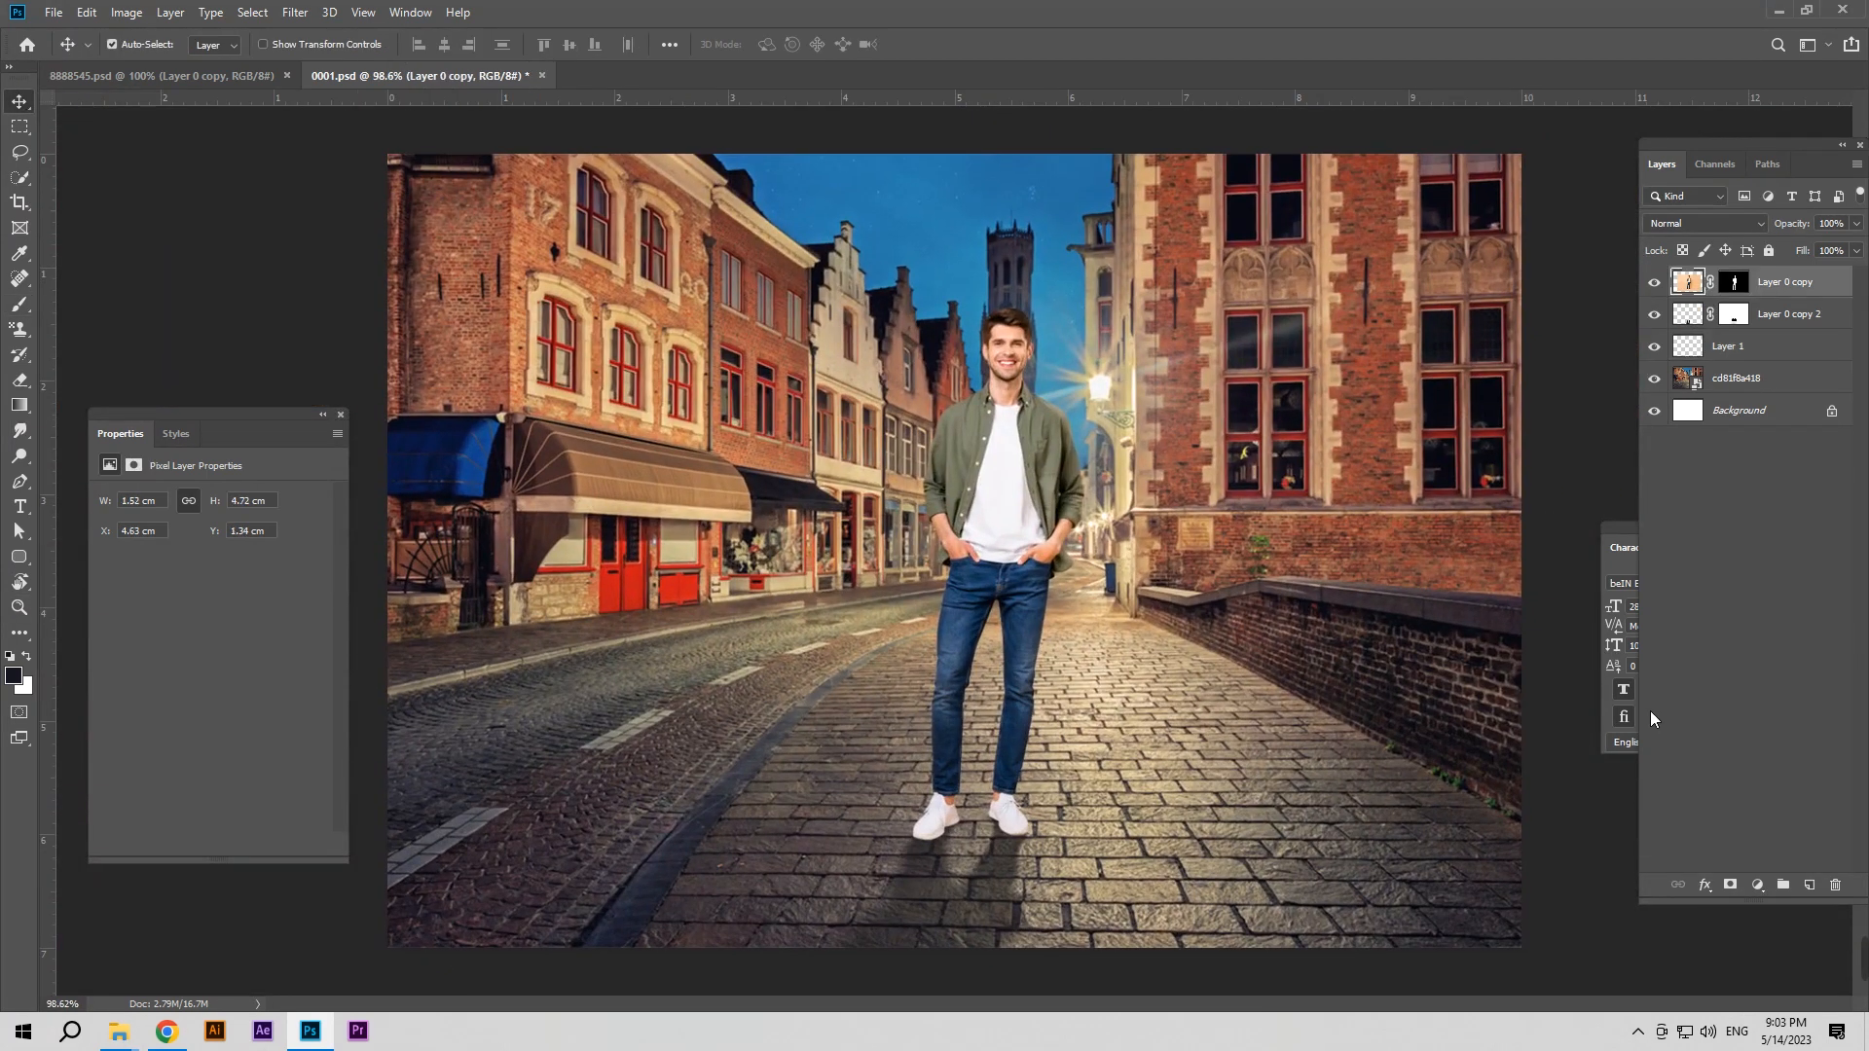
{"action": "left_click", "coordinate": [1758, 885]}
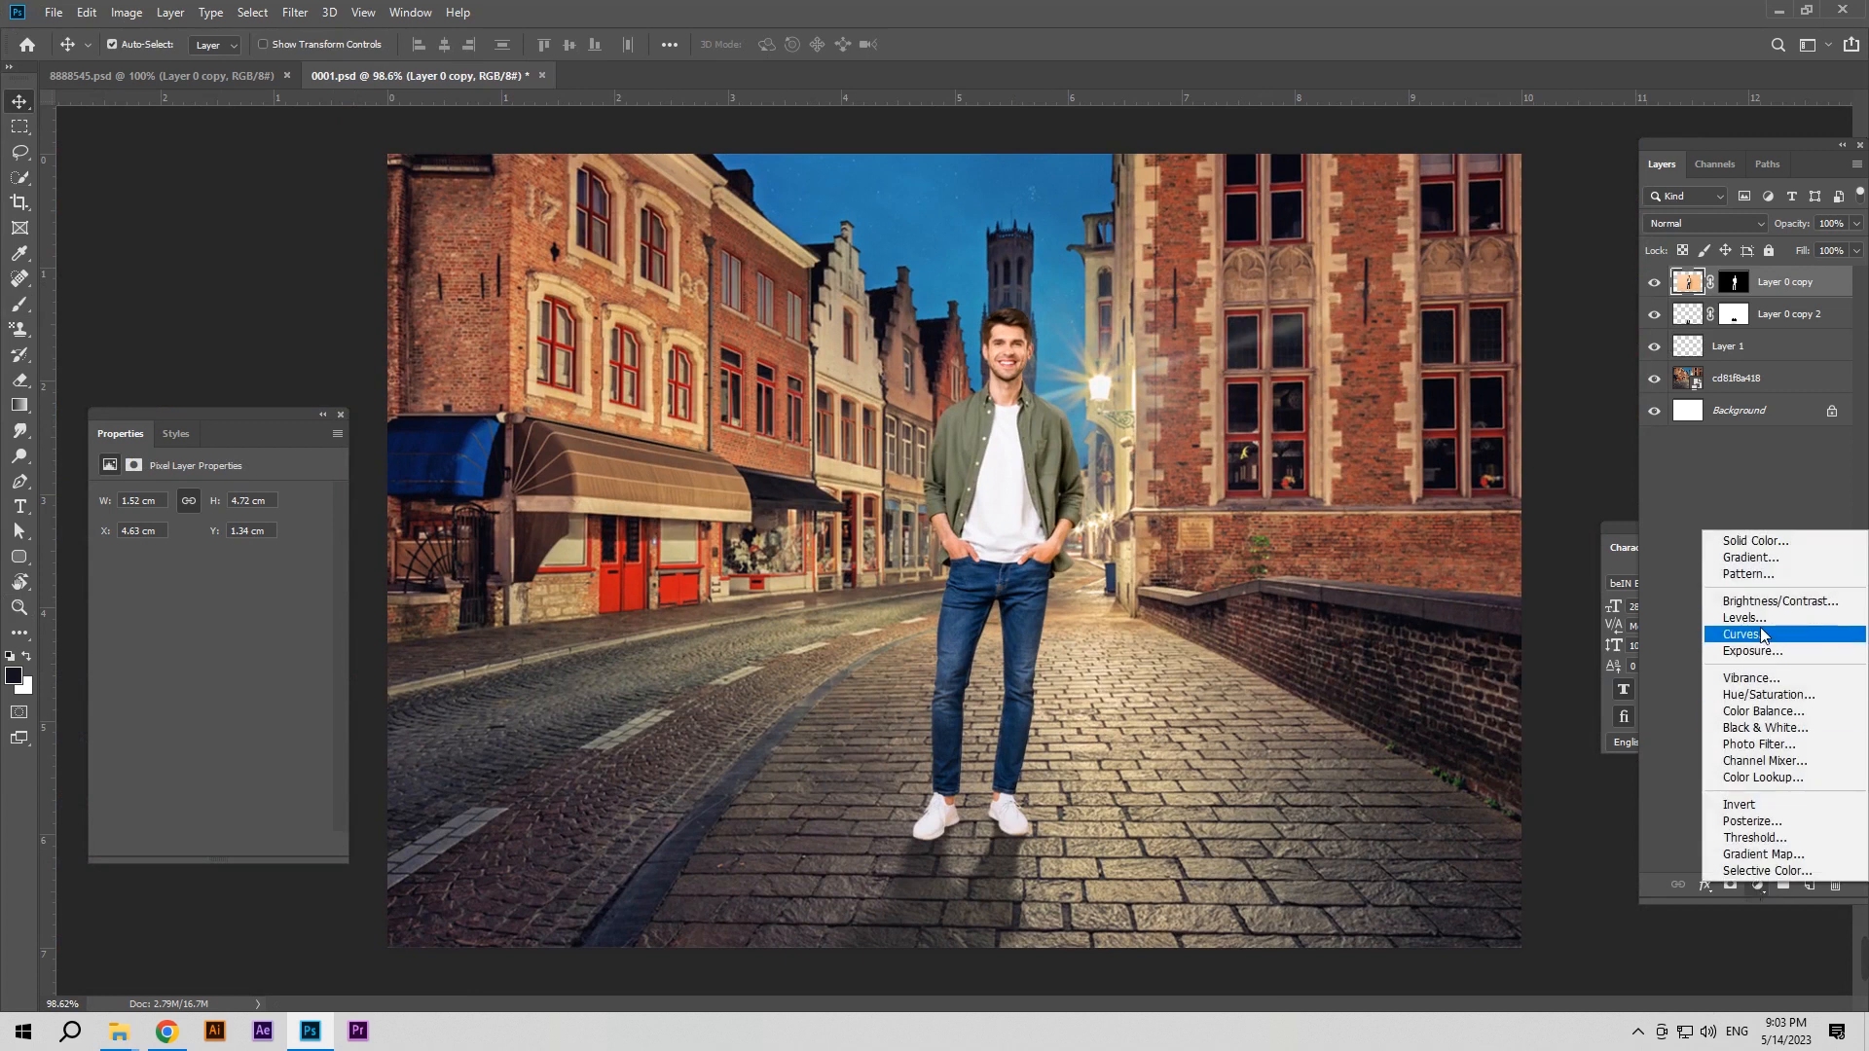
{"action": "left_click", "coordinate": [1763, 637]}
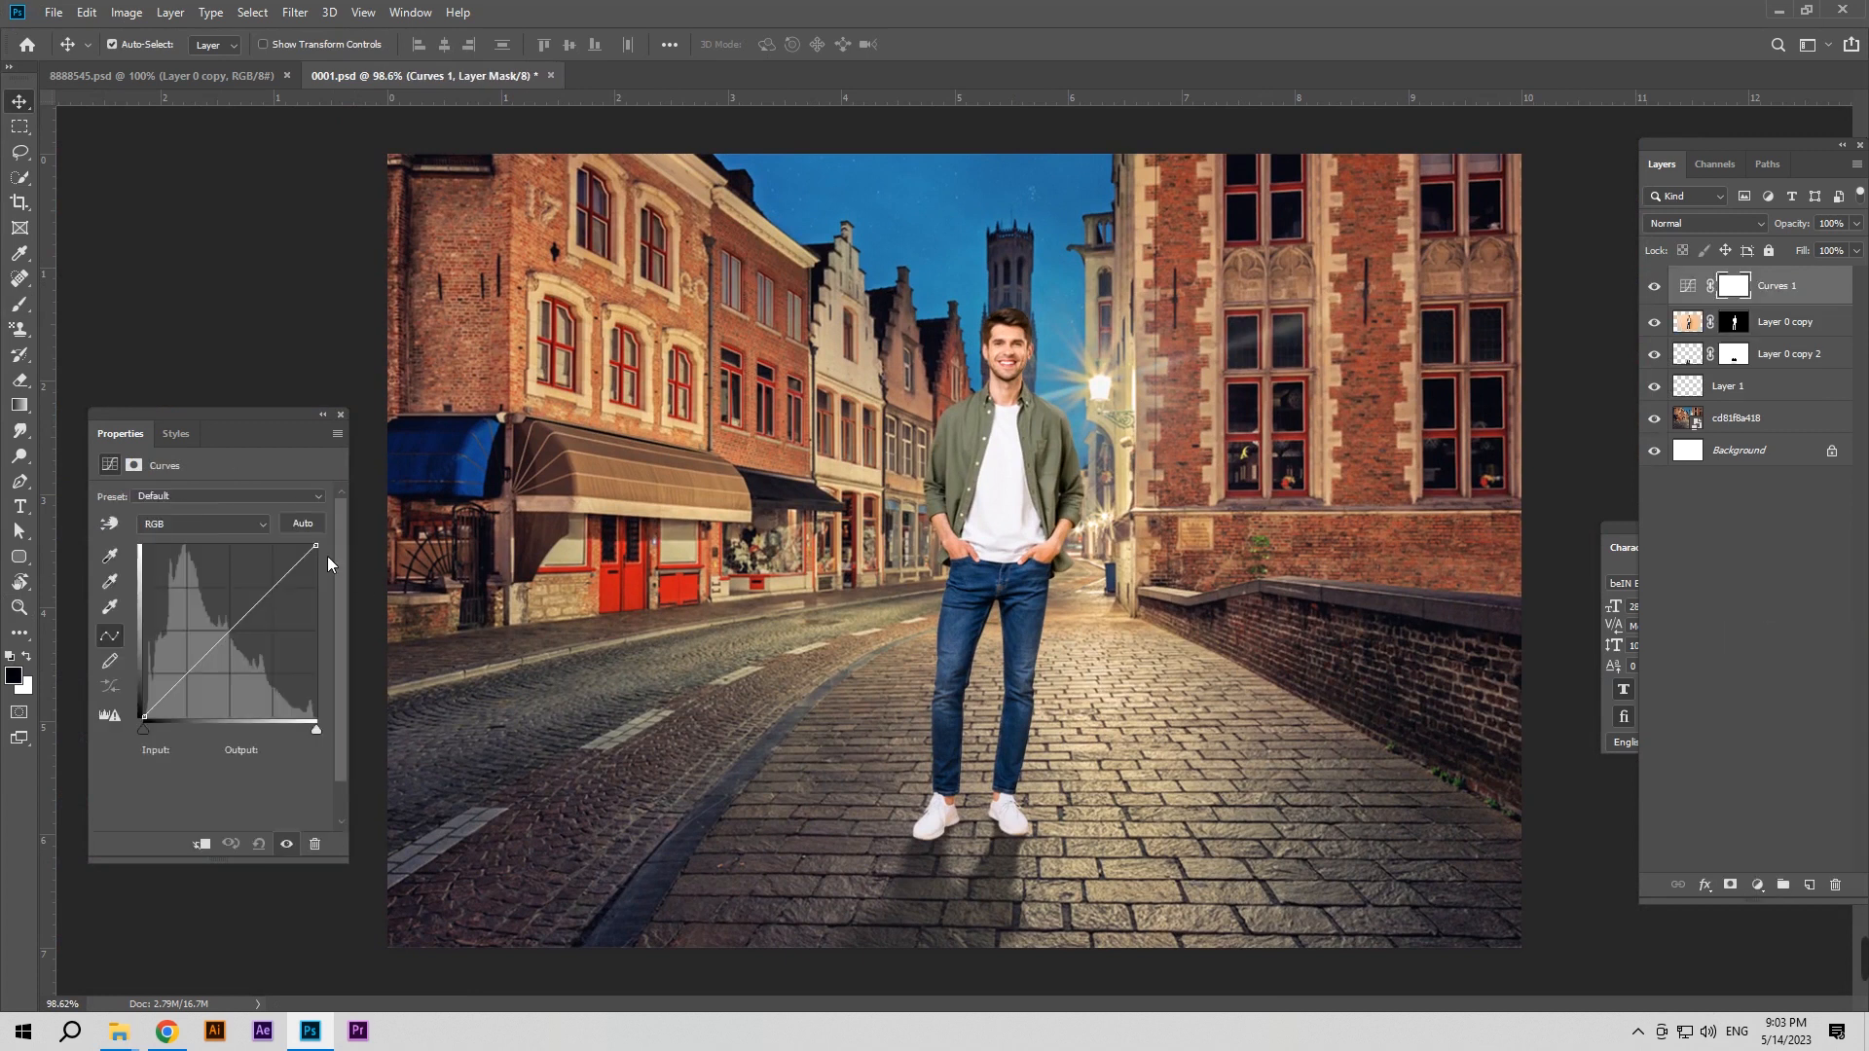
{"action": "left_click_drag", "start_coordinate": [325, 553], "coordinate": [328, 609]}
Clip the Curves adjustment to the man's layer and invert its mask to black
{"action": "right_click", "coordinate": [1840, 292]}
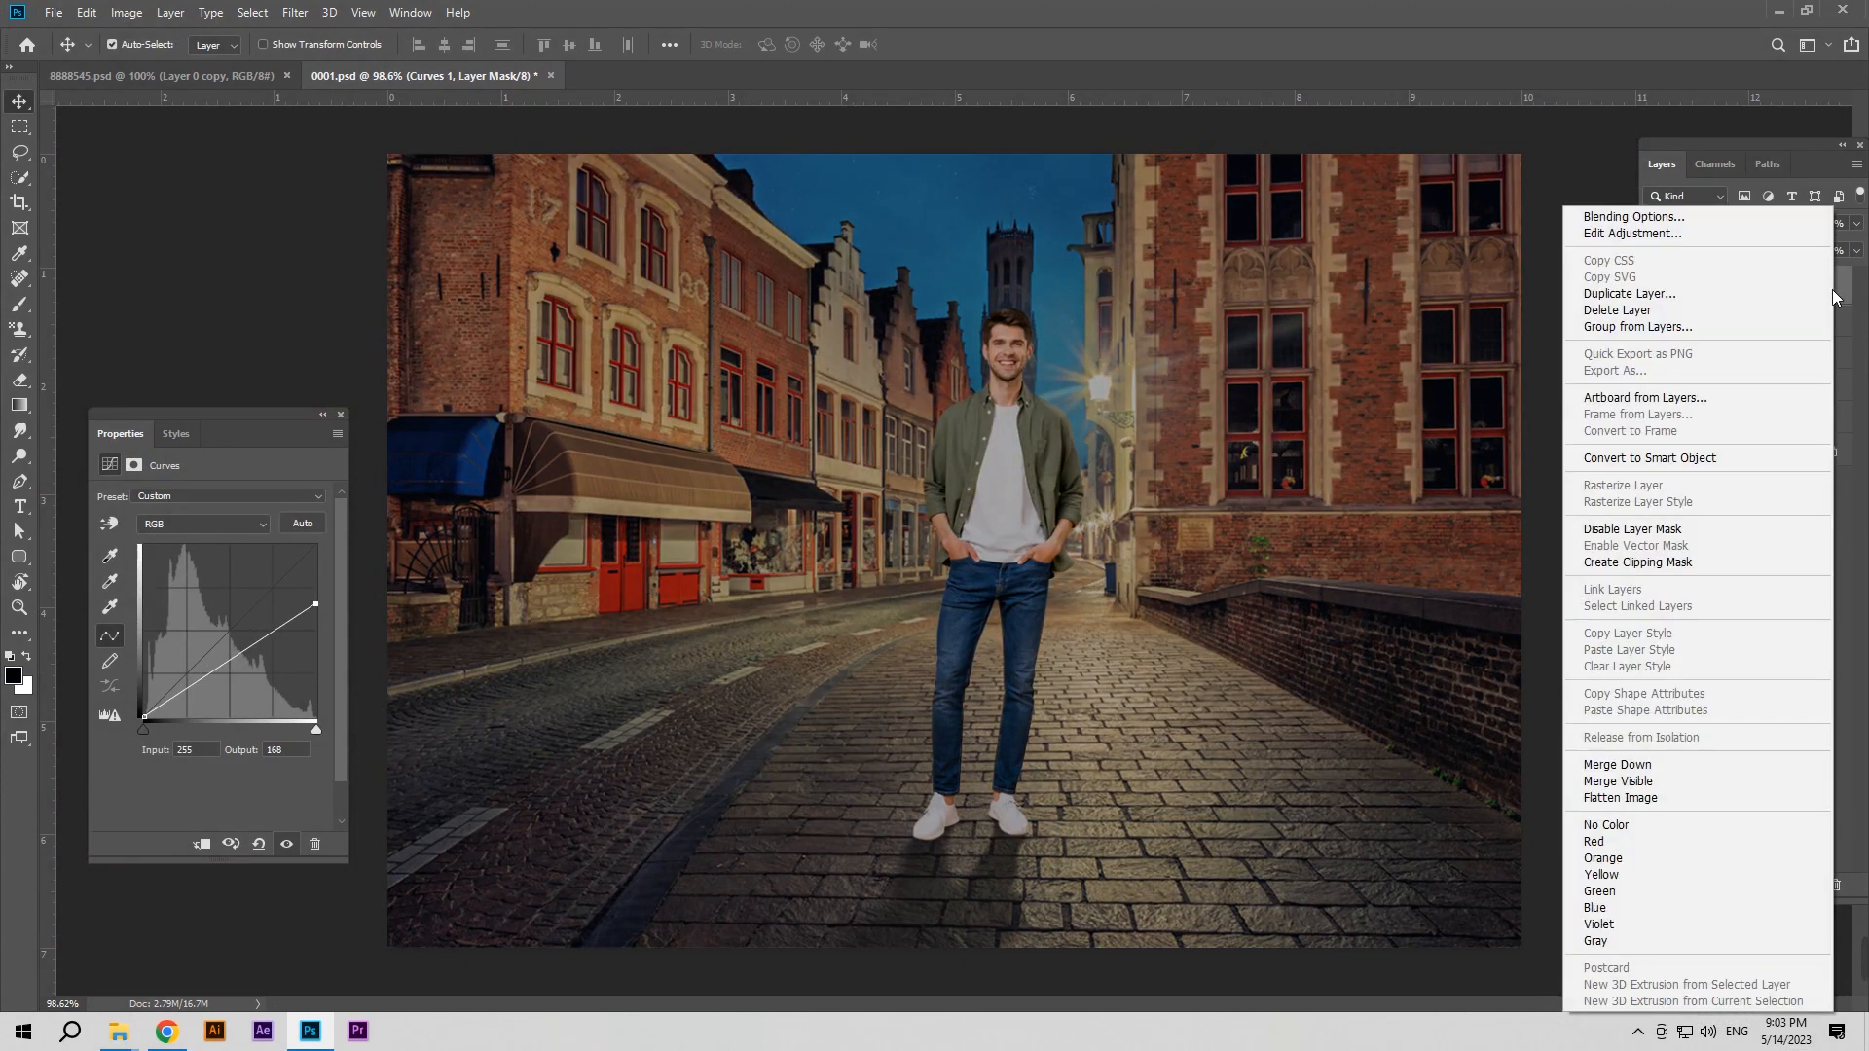
{"action": "left_click", "coordinate": [1654, 562]}
{"action": "left_click", "coordinate": [1760, 294]}
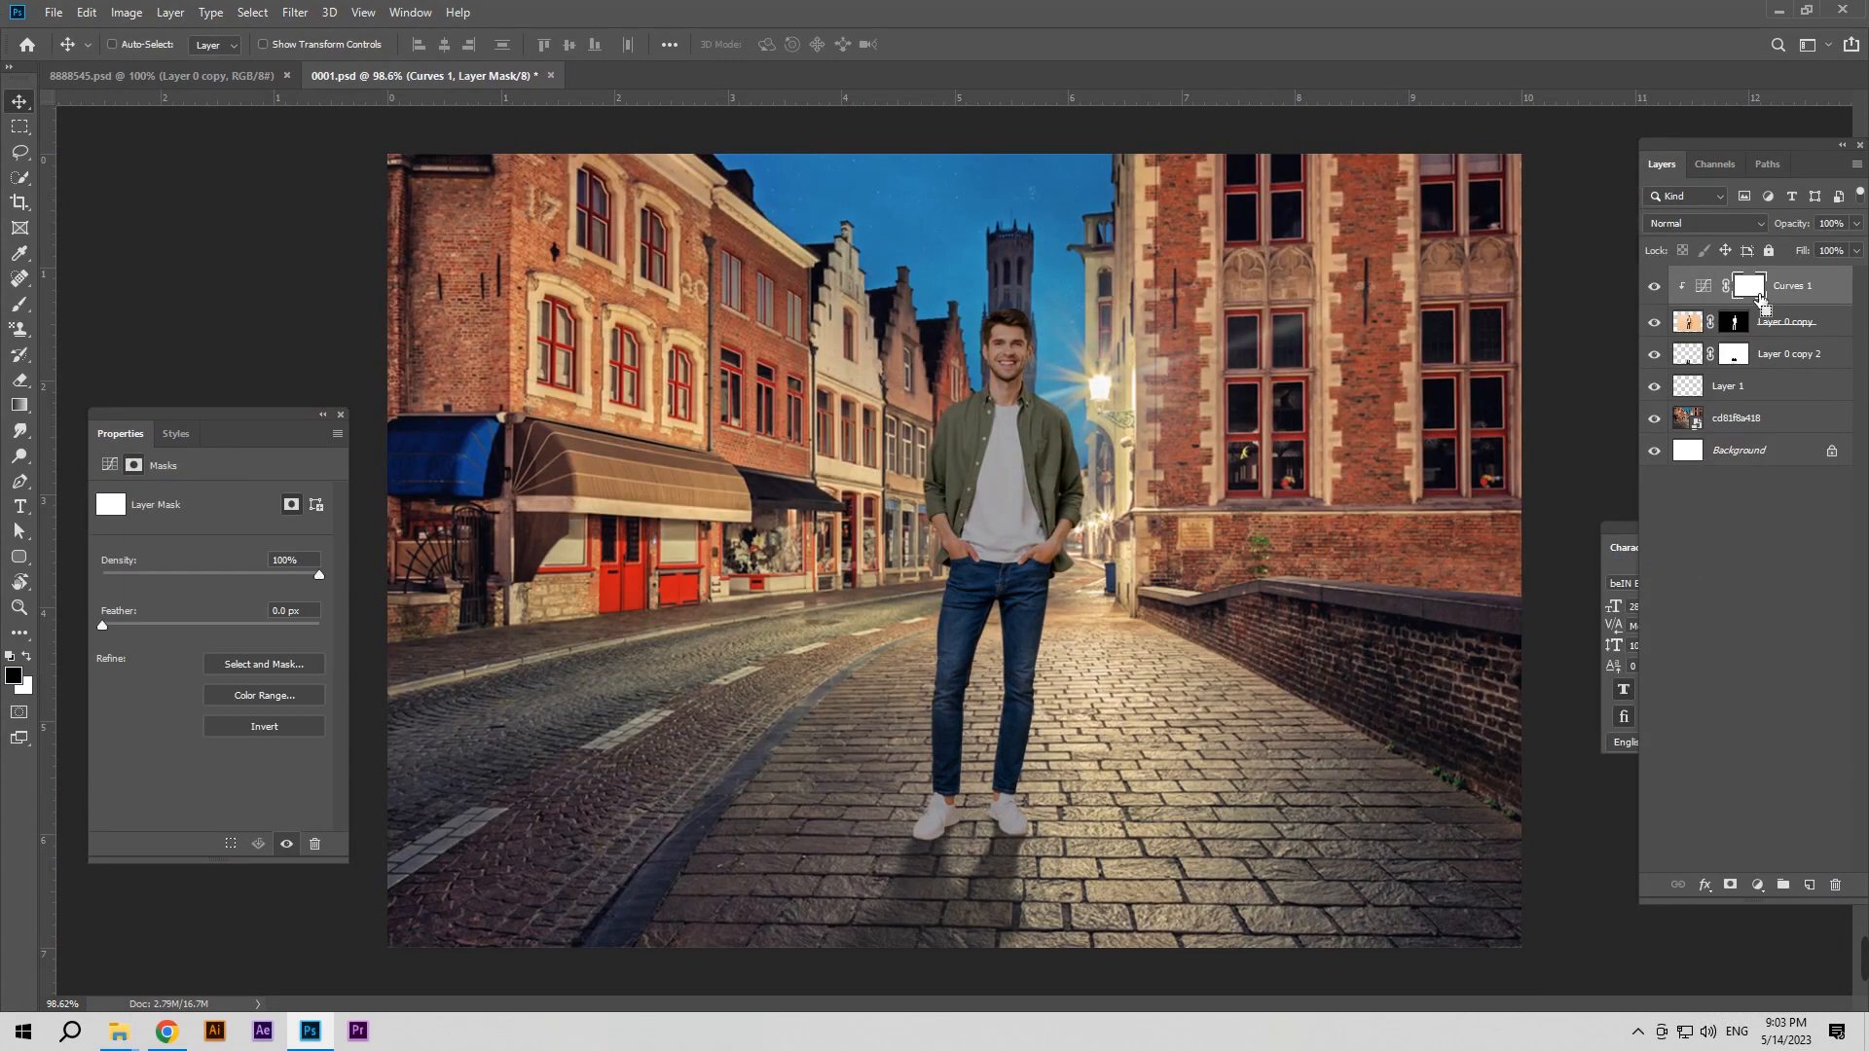
{"action": "key", "text": "ctrl+i"}
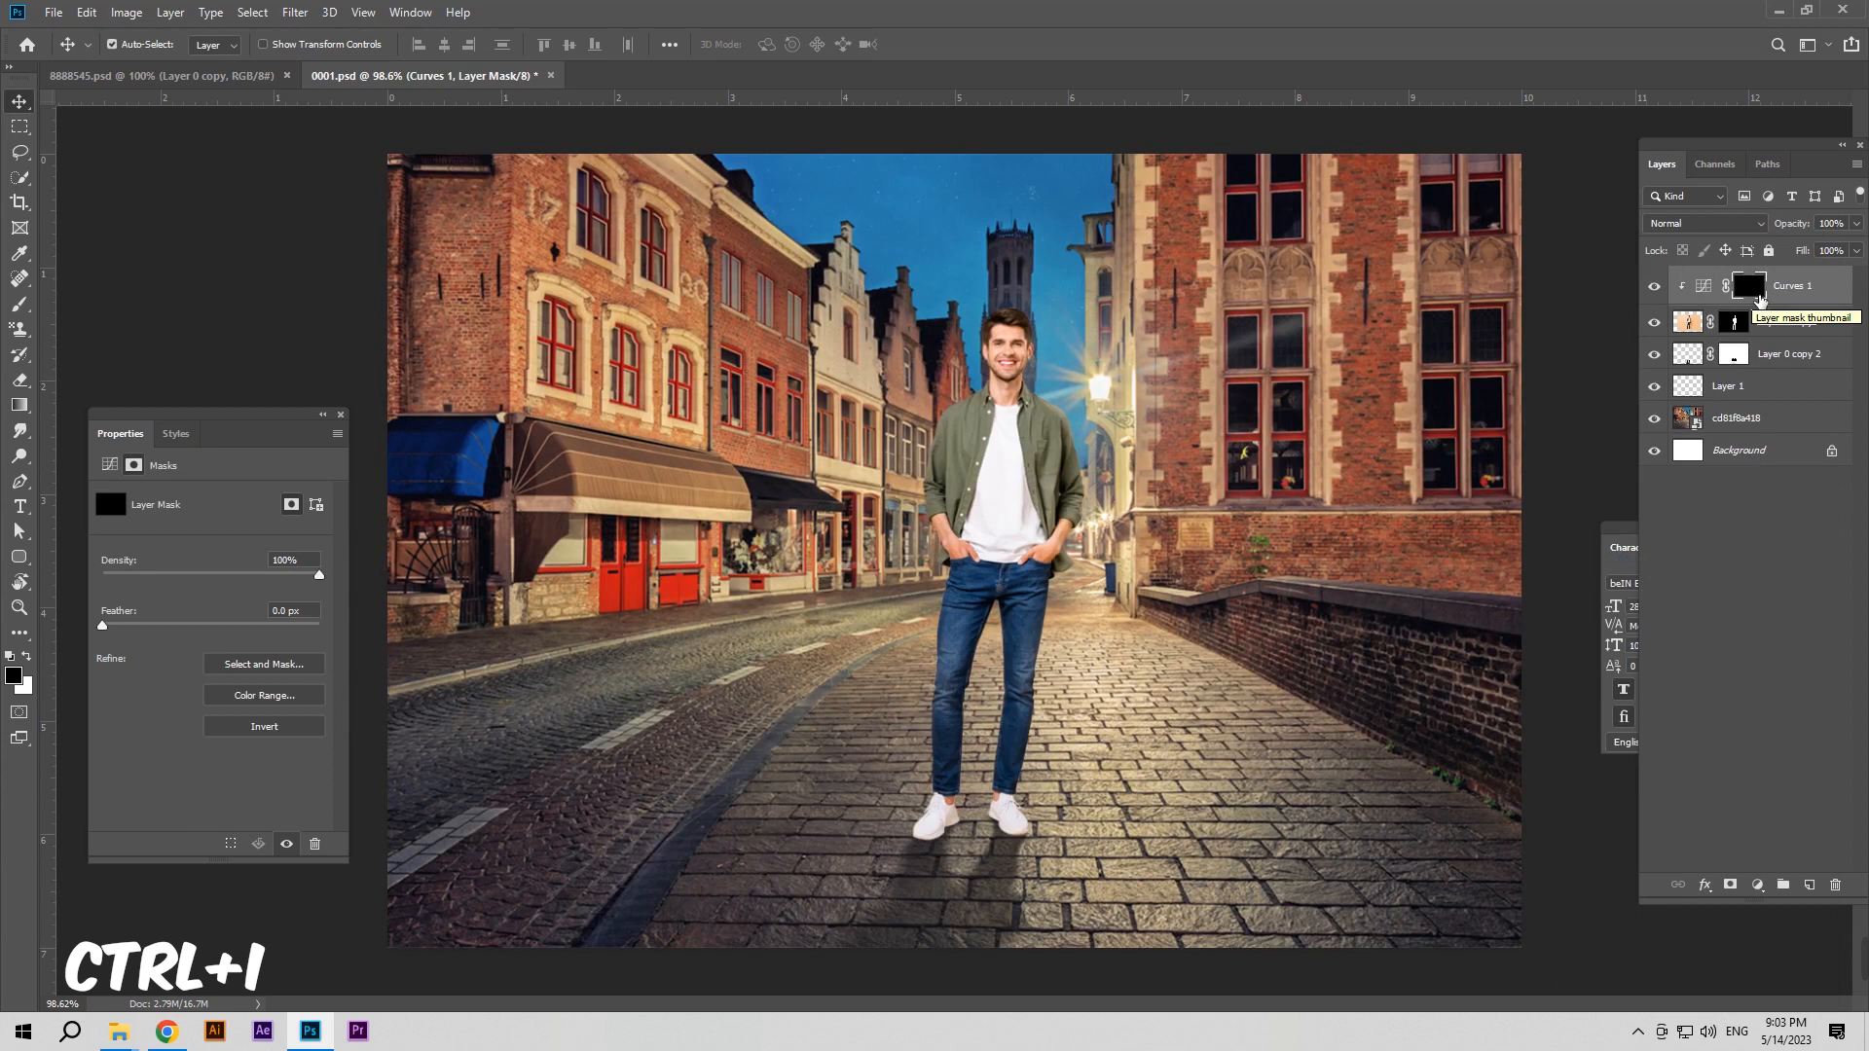
Darken the man's legs and feet by painting white on the Curves mask with a round soft 342 px brush at 20% opacity
{"action": "left_click", "coordinate": [19, 306]}
{"action": "left_click", "coordinate": [132, 36]}
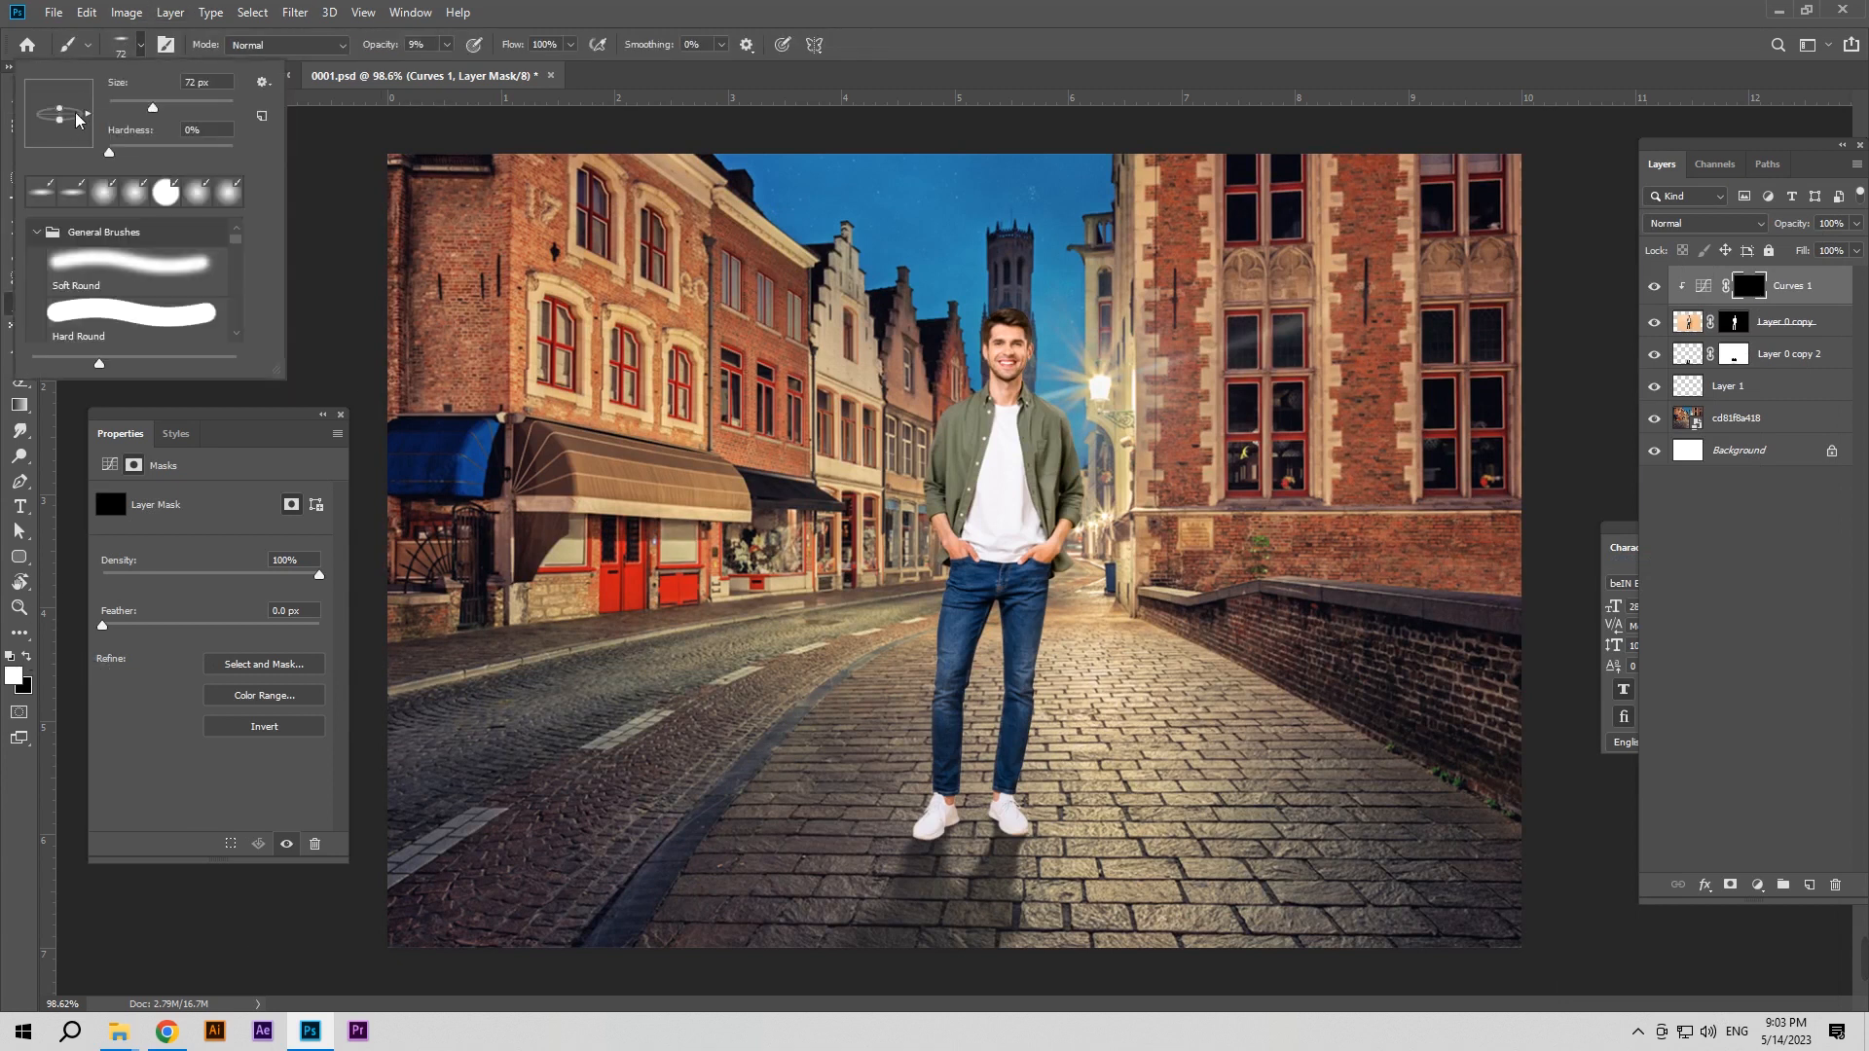
{"action": "left_click", "coordinate": [89, 253]}
{"action": "left_click_drag", "start_coordinate": [1022, 750], "coordinate": [1153, 735]}
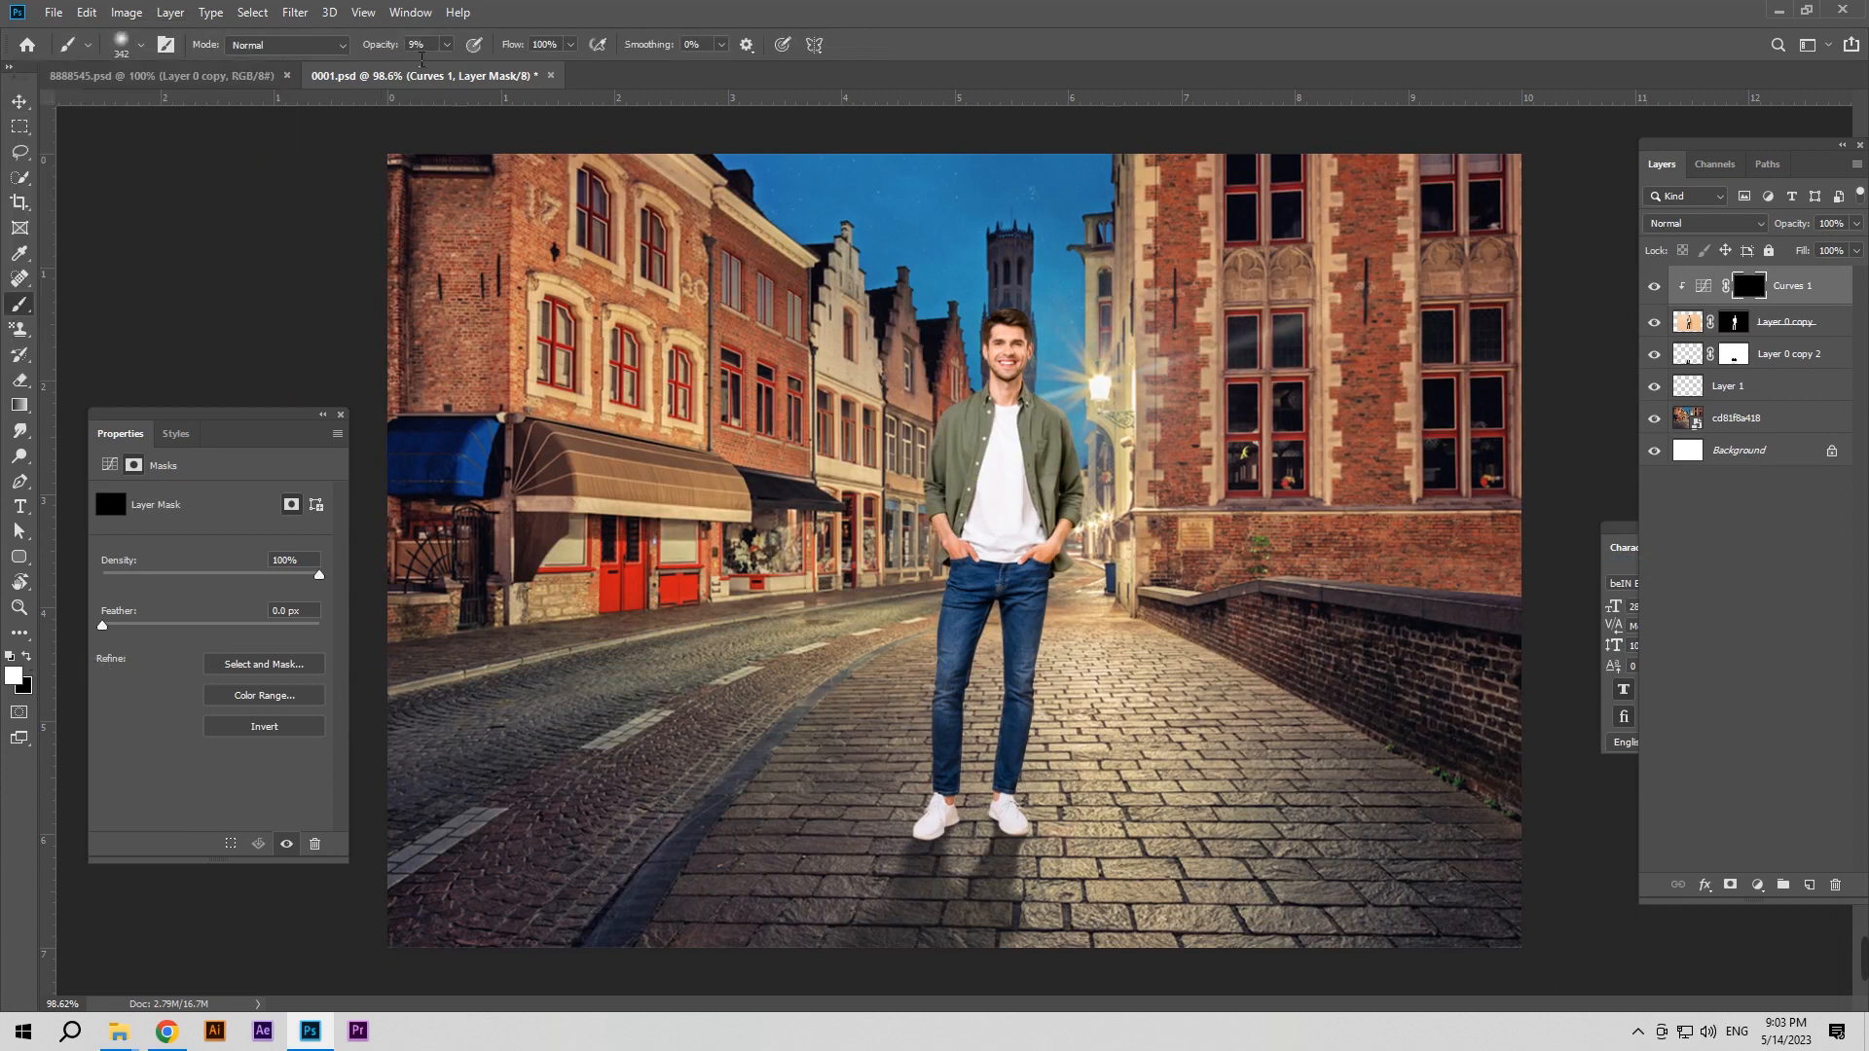
{"action": "left_click", "coordinate": [958, 779]}
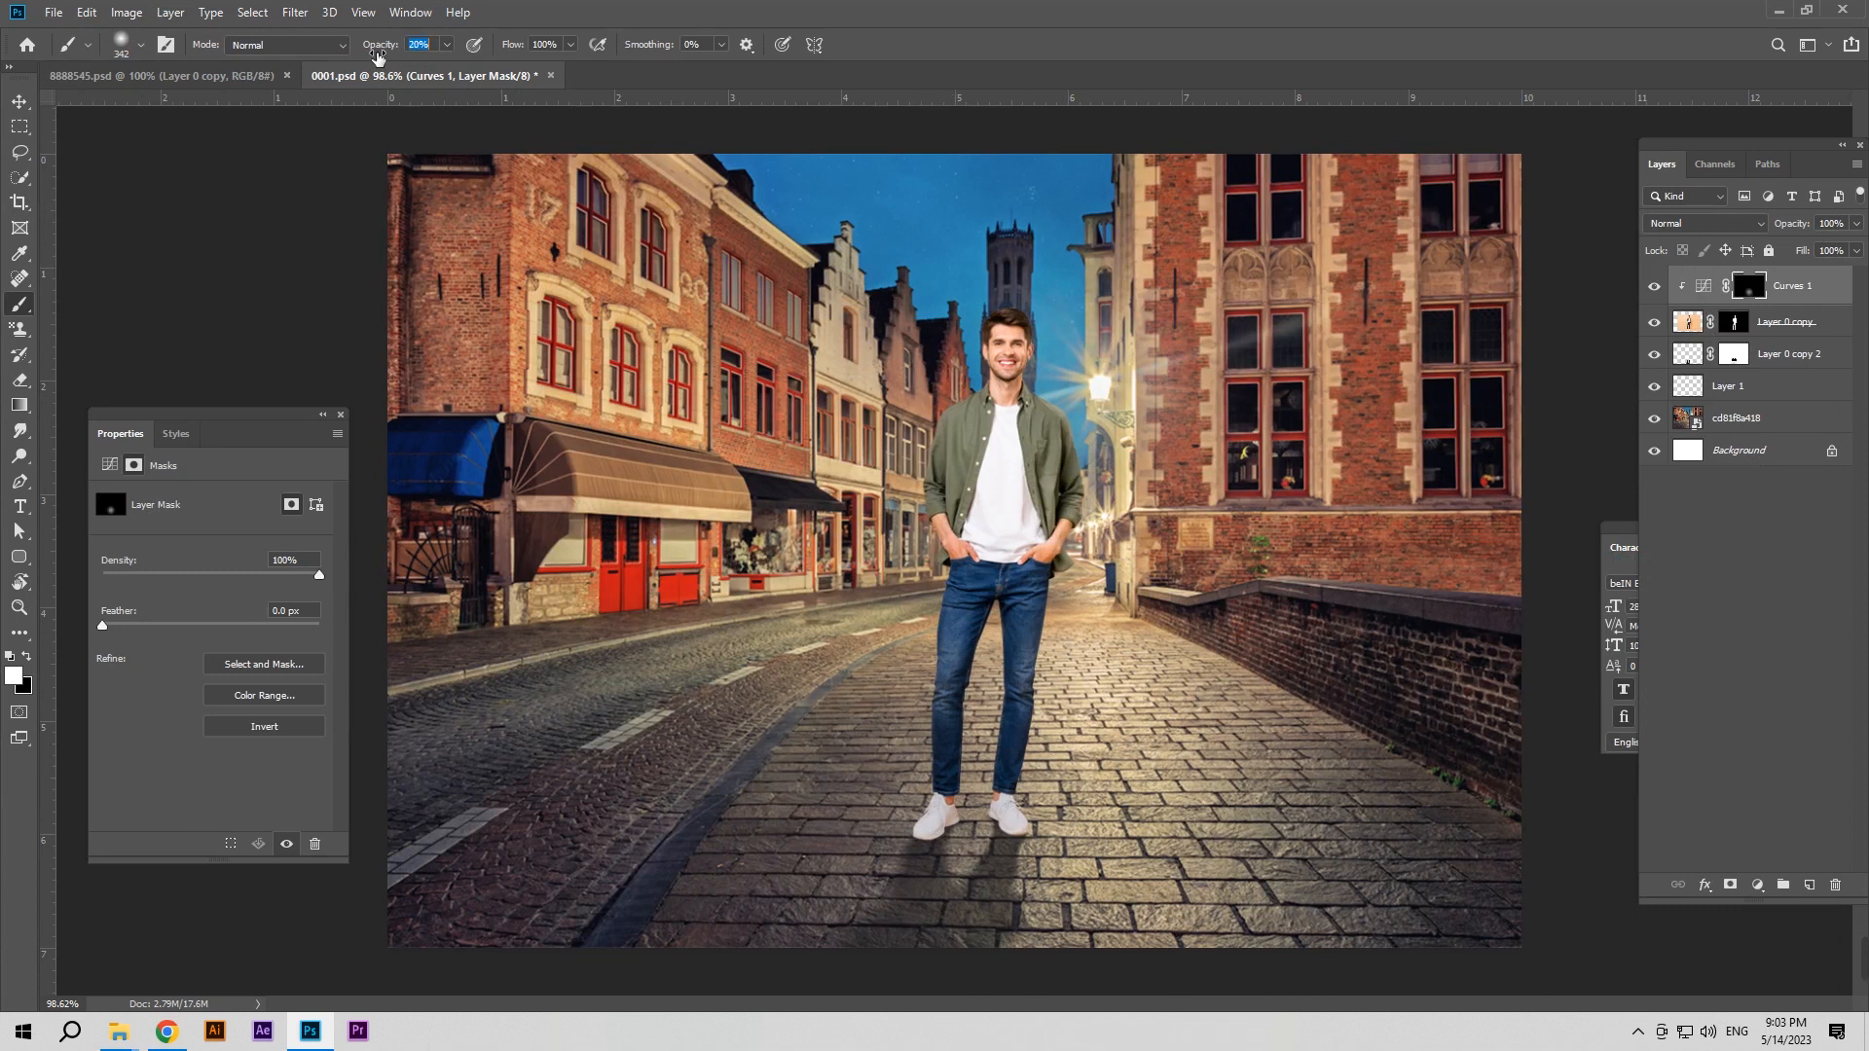
{"action": "mouse_move", "coordinate": [952, 622]}
{"action": "left_mouse_down"}
{"action": "mouse_move", "coordinate": [995, 628]}
{"action": "mouse_move", "coordinate": [942, 807]}
{"action": "left_mouse_up"}
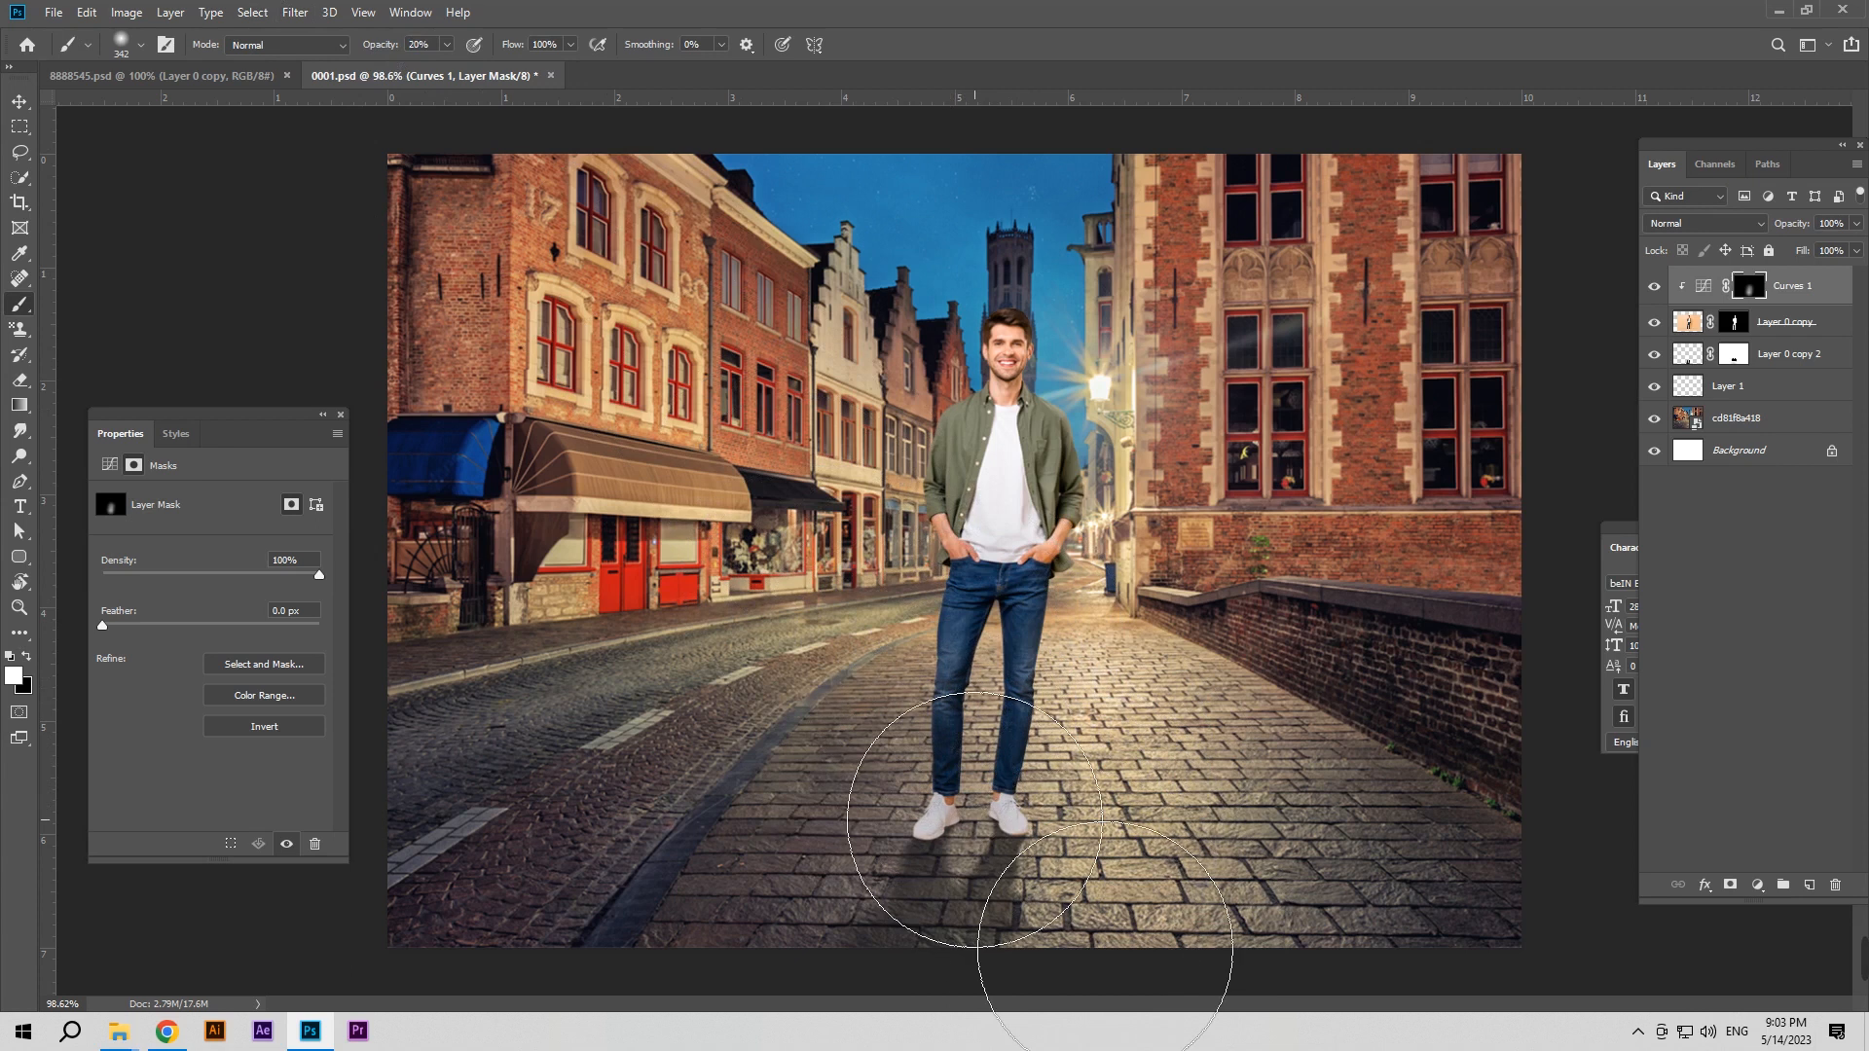
Darken the man's shirt and shoes on the Curves mask with a smaller soft white brush, about 129 px at 20% opacity
{"action": "right_click", "coordinate": [1000, 547], "text": "alt"}
{"action": "mouse_move", "coordinate": [950, 504]}
{"action": "left_mouse_down"}
{"action": "mouse_move", "coordinate": [971, 487]}
{"action": "mouse_move", "coordinate": [985, 559]}
{"action": "mouse_move", "coordinate": [1012, 511]}
{"action": "mouse_move", "coordinate": [983, 455]}
{"action": "left_mouse_up"}
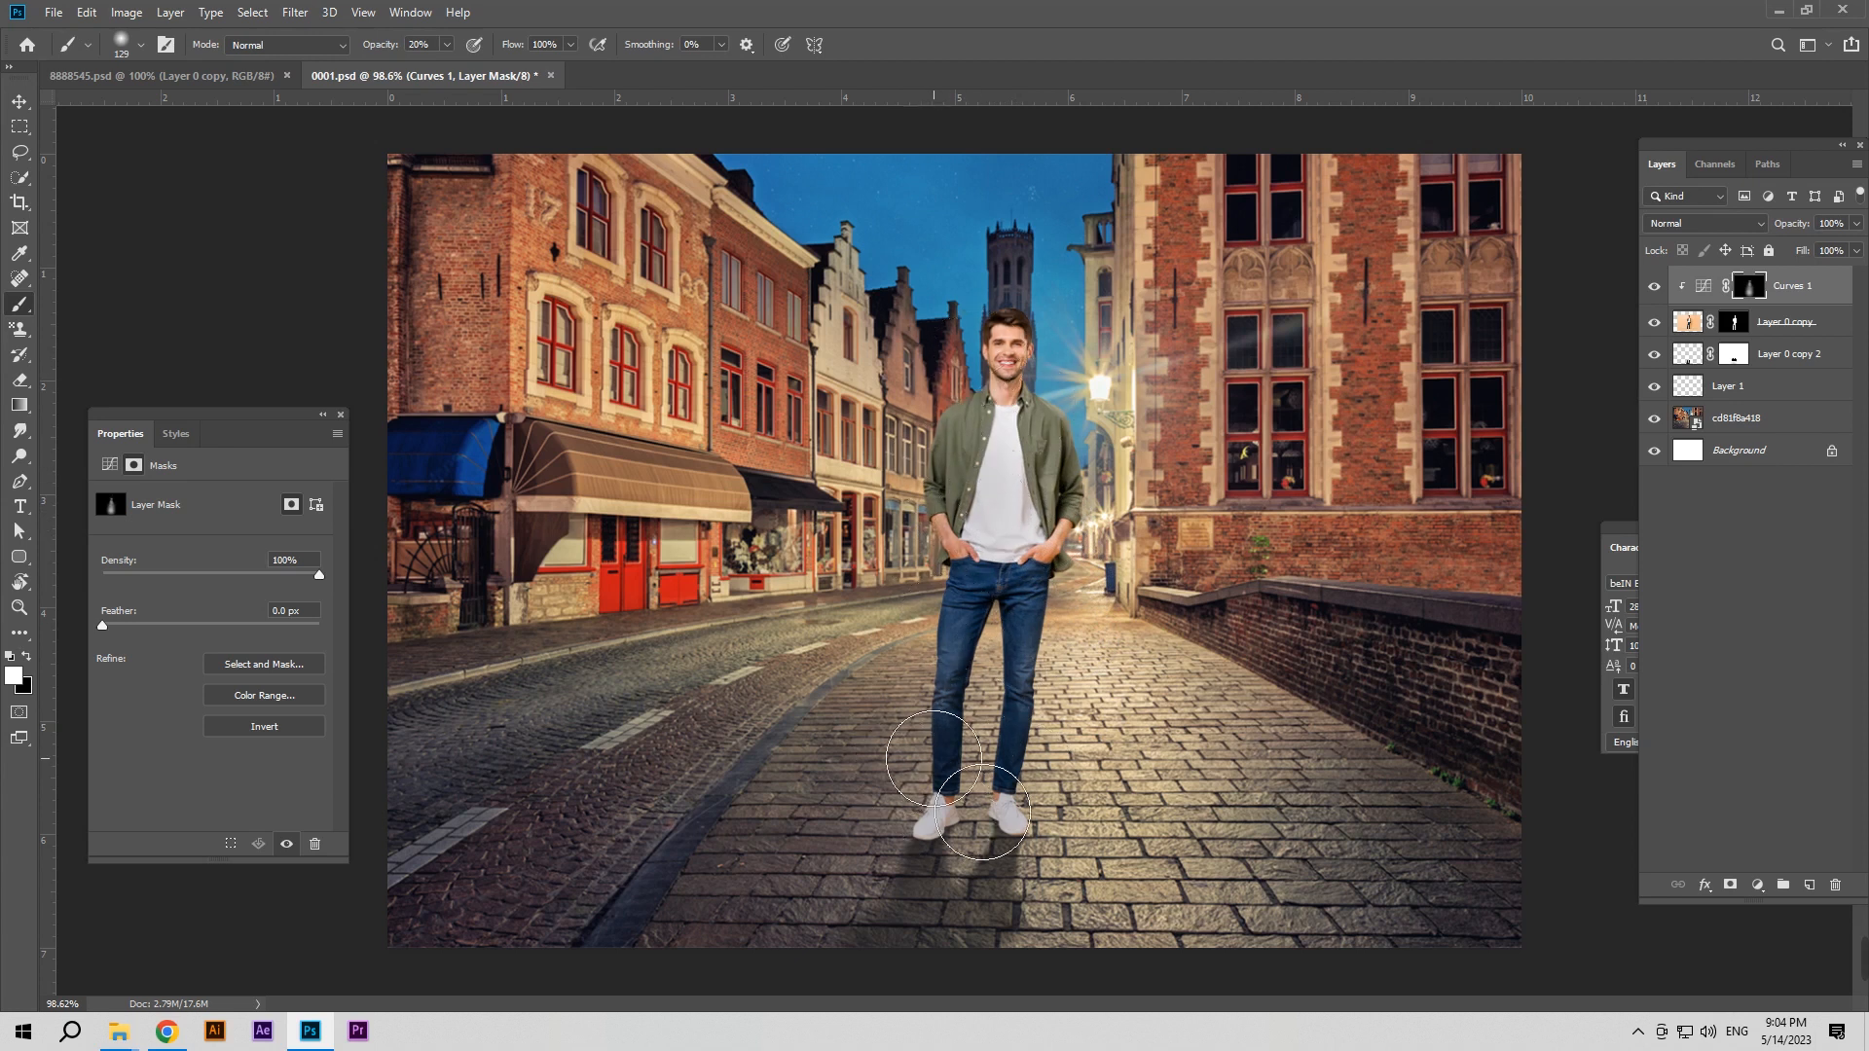
{"action": "scroll", "coordinate": [954, 832], "scroll_direction": "up", "scroll_amount": 5}
{"action": "left_click_drag", "start_coordinate": [950, 757], "coordinate": [896, 759]}
{"action": "mouse_move", "coordinate": [974, 843]}
{"action": "left_mouse_down"}
{"action": "mouse_move", "coordinate": [1022, 857]}
{"action": "mouse_move", "coordinate": [1032, 828]}
{"action": "mouse_move", "coordinate": [1001, 857]}
{"action": "left_mouse_up"}
{"action": "key", "text": "z"}
{"action": "left_click_drag", "start_coordinate": [996, 789], "coordinate": [919, 810]}
{"action": "key", "text": "ctrl+0"}
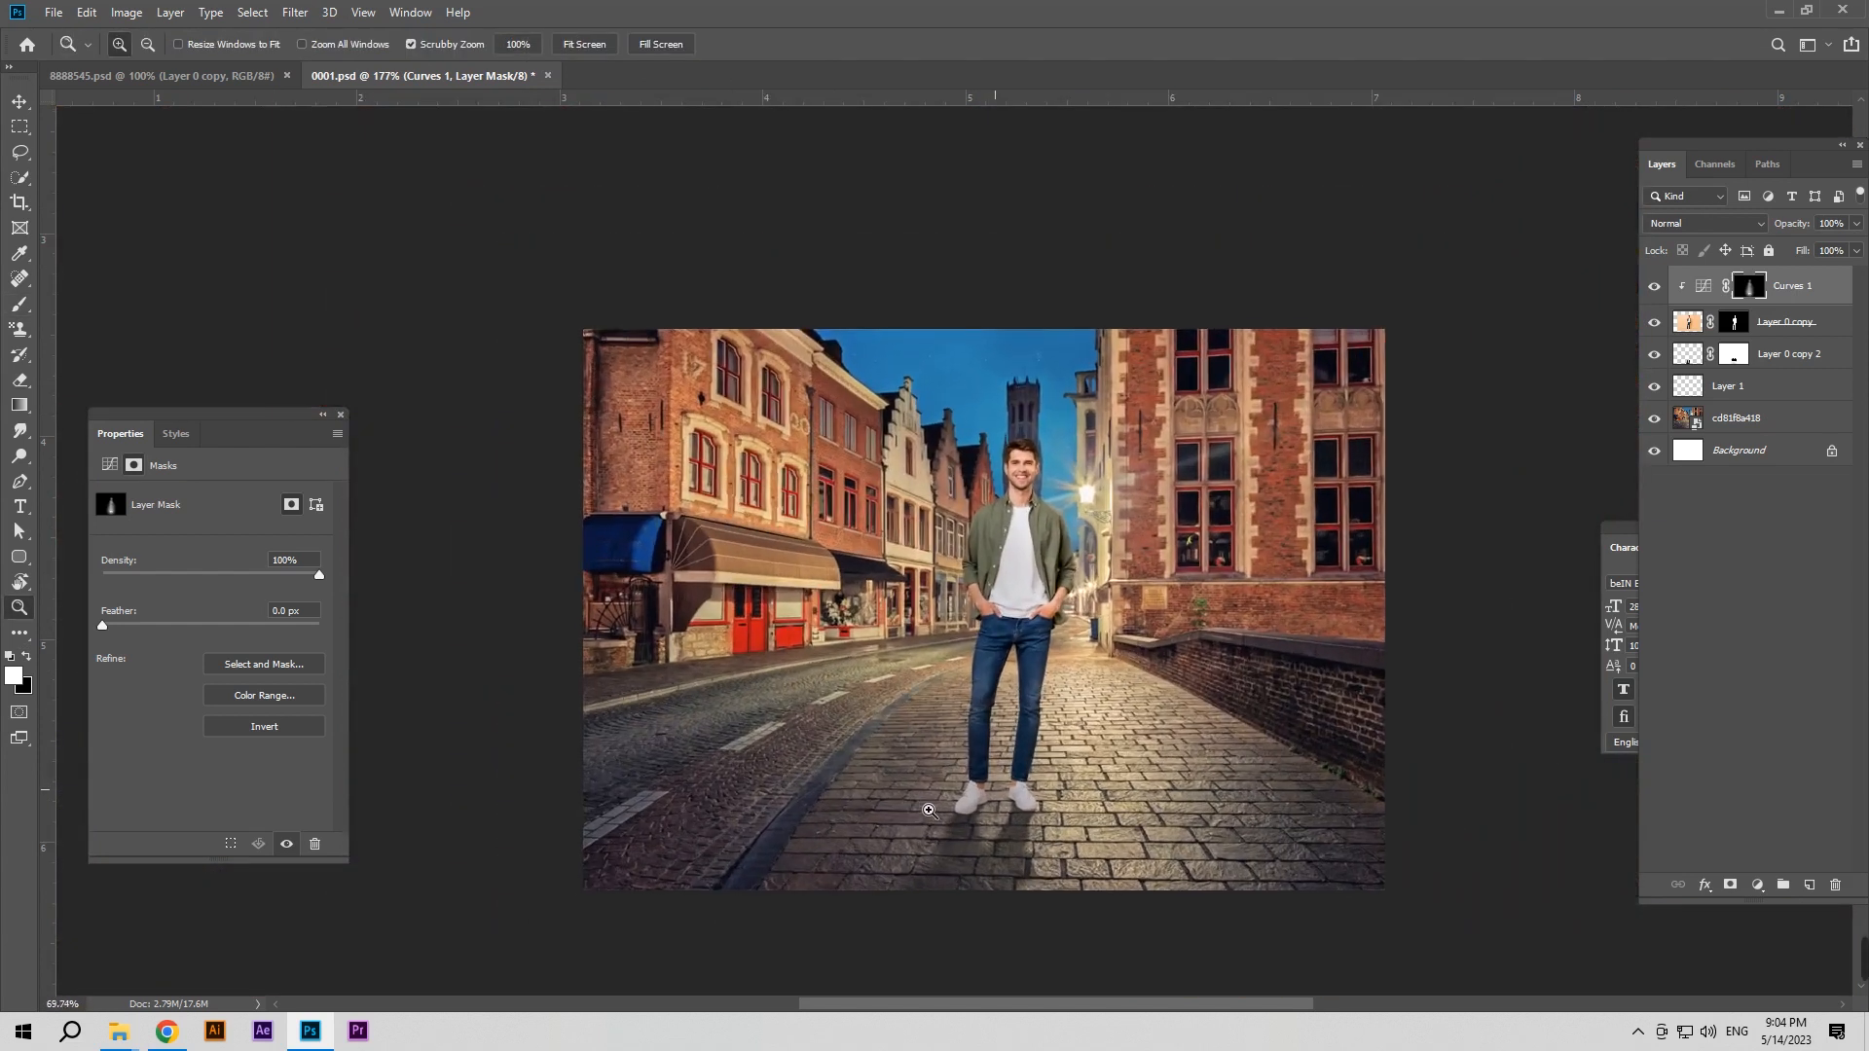
Add a Curves adjustment above the street photo with white point output 227, and invert its mask to black
{"action": "left_click", "coordinate": [21, 103]}
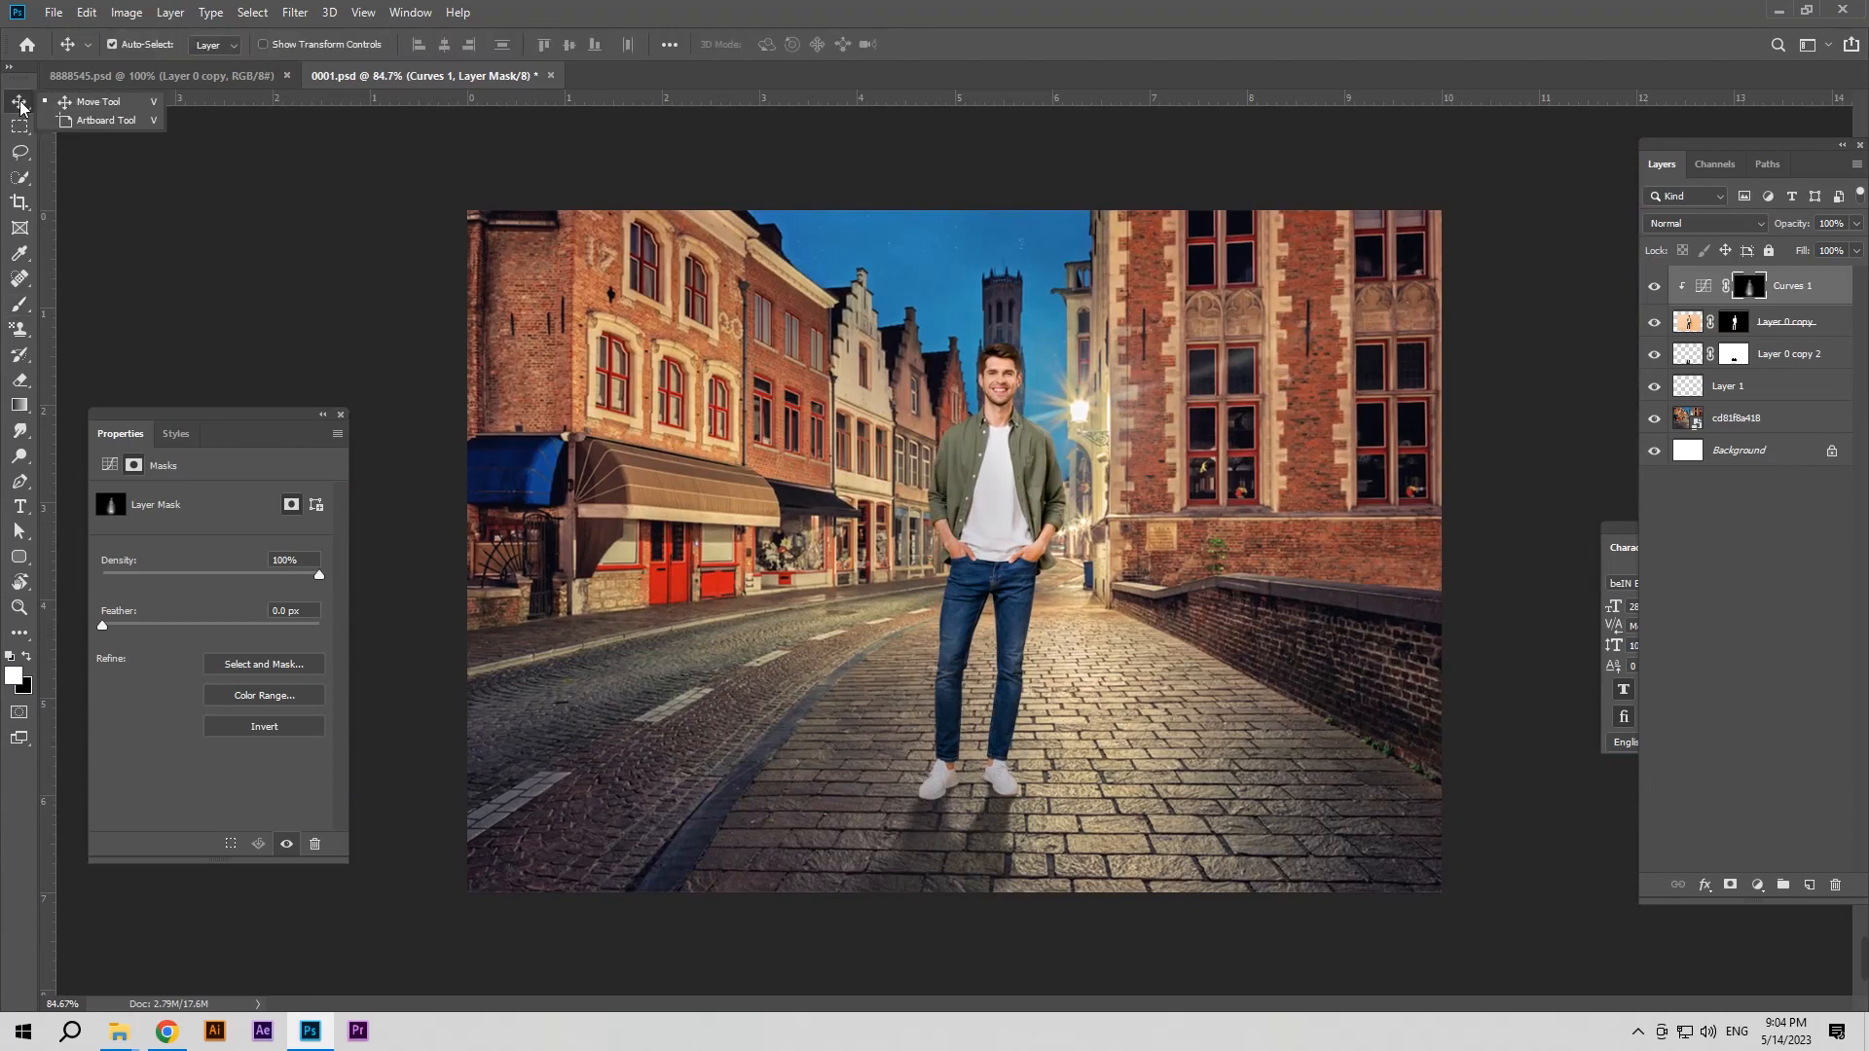
{"action": "left_click", "coordinate": [1186, 764]}
{"action": "left_click", "coordinate": [1757, 885]}
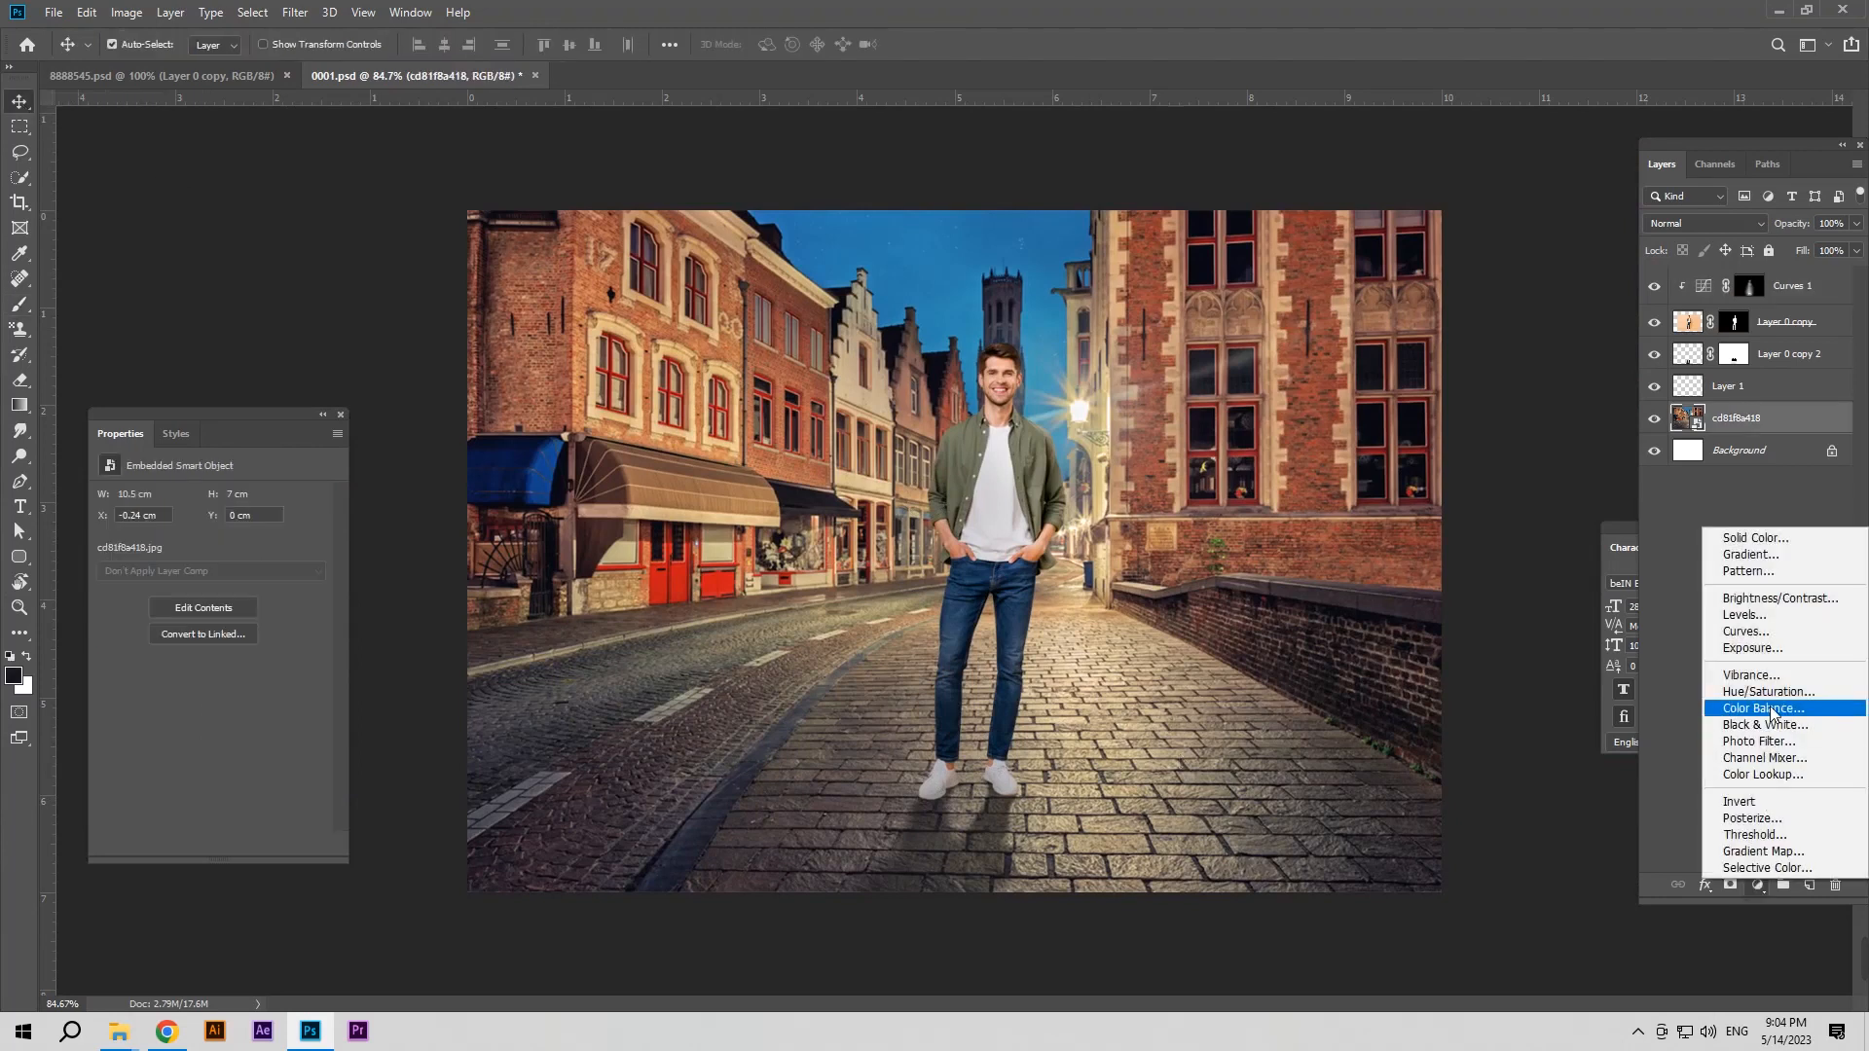
{"action": "left_click", "coordinate": [1747, 631]}
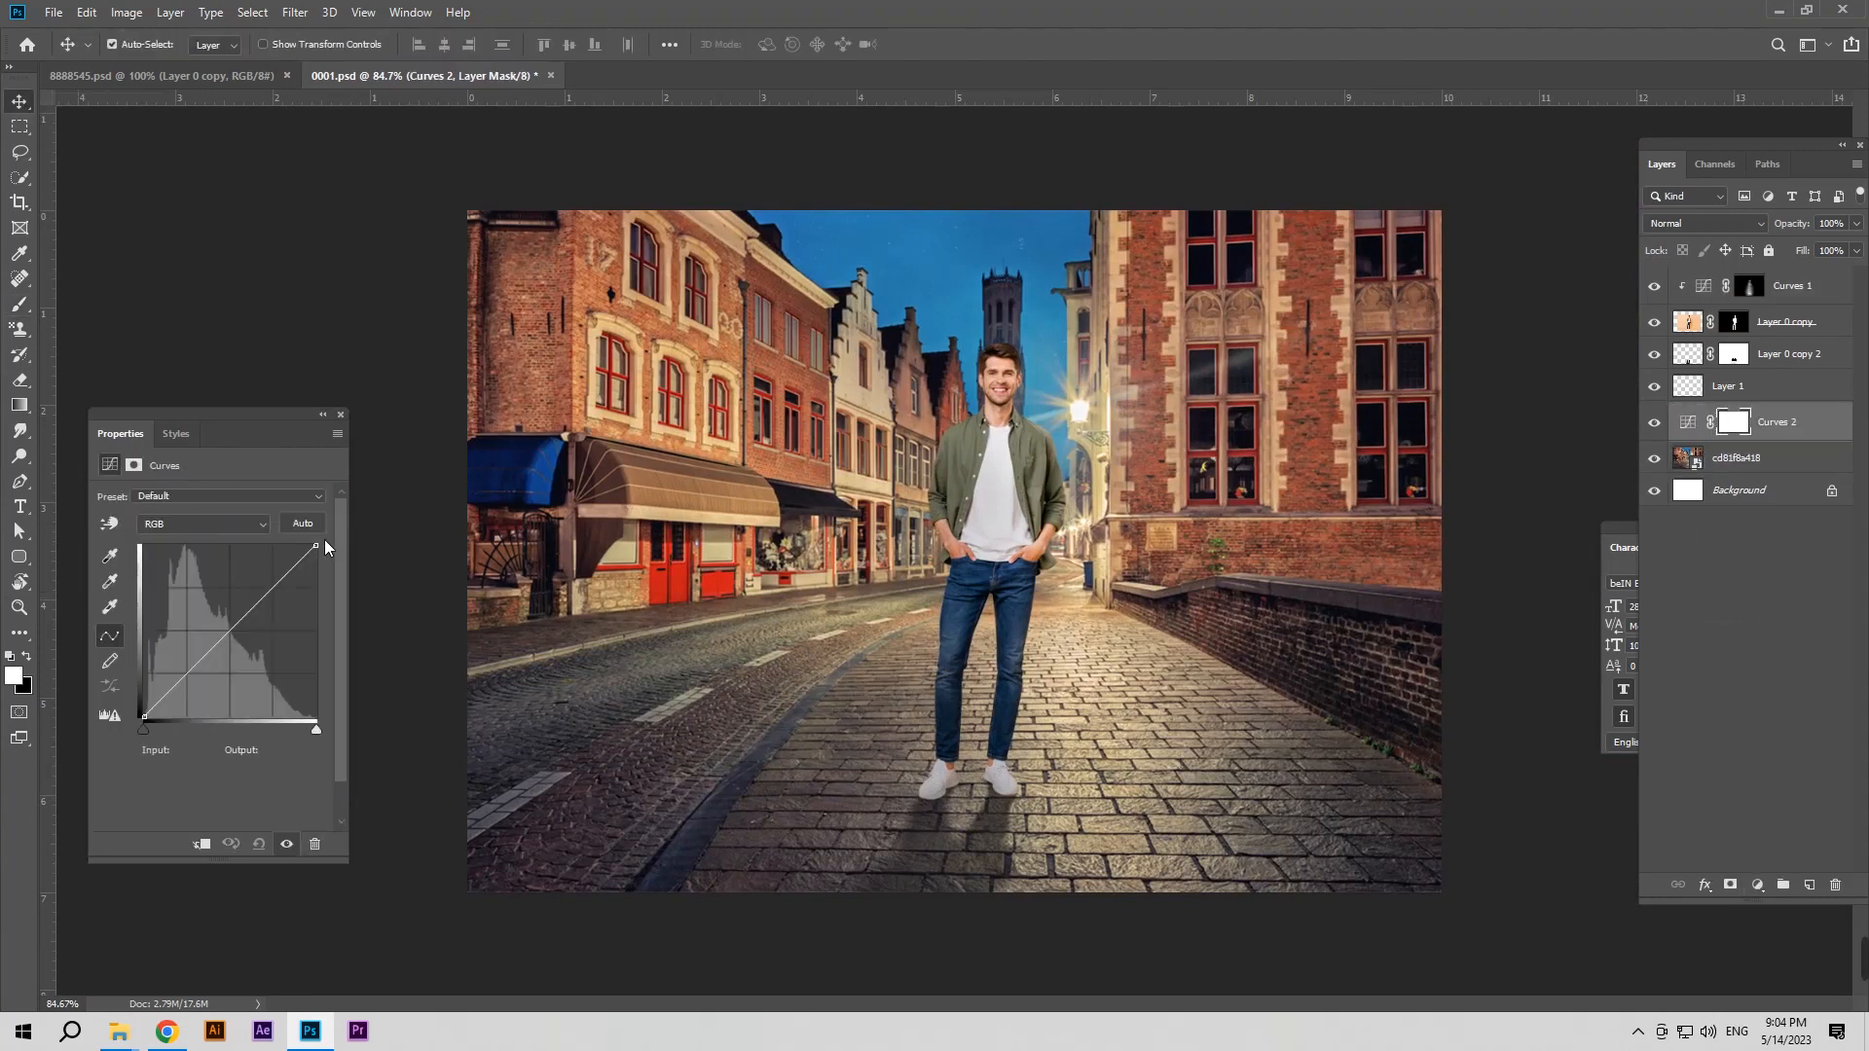
{"action": "left_click_drag", "start_coordinate": [315, 547], "coordinate": [330, 574]}
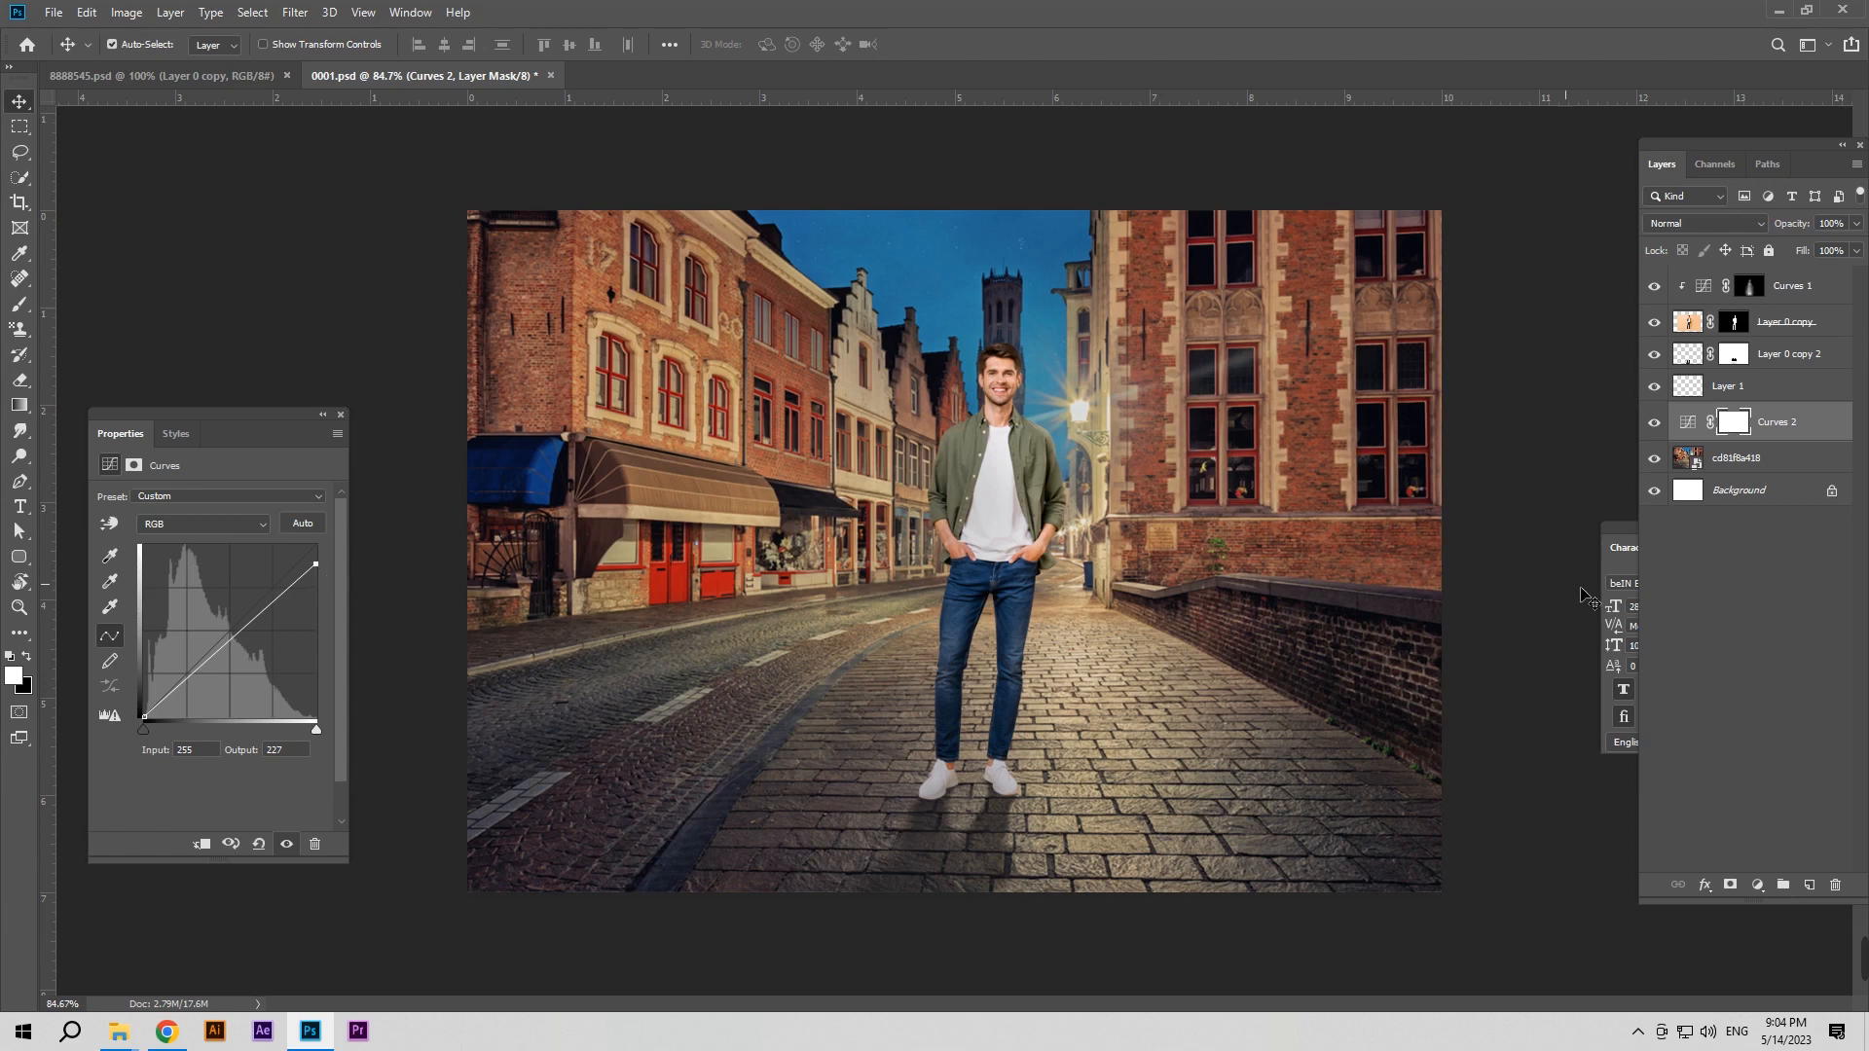
{"action": "key", "text": "ctrl+i"}
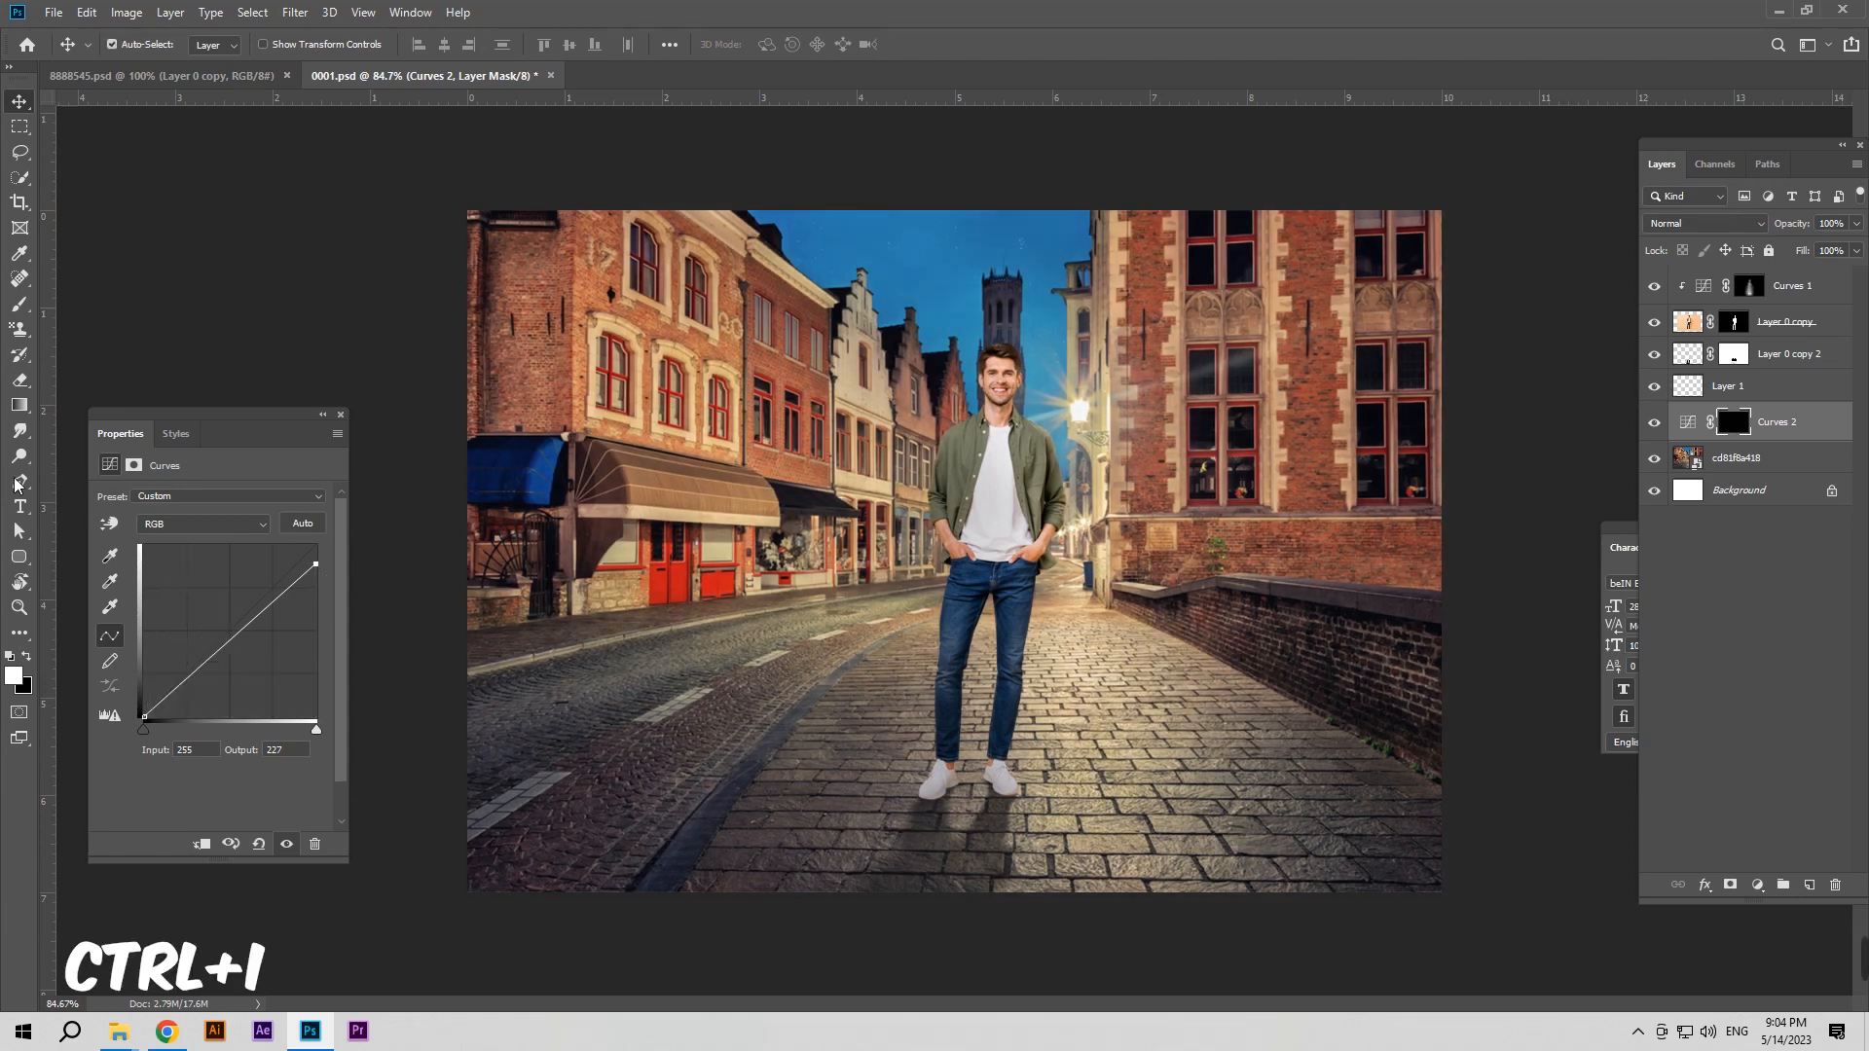
Darken the street and the buildings around the man by painting the new Curves mask with a large soft white brush at 100% opacity
{"action": "left_click", "coordinate": [19, 304]}
{"action": "mouse_move", "coordinate": [775, 529]}
{"action": "left_mouse_down", "text": "alt"}
{"action": "mouse_move", "coordinate": [930, 529]}
{"action": "mouse_move", "coordinate": [730, 686]}
{"action": "mouse_move", "coordinate": [492, 399]}
{"action": "mouse_move", "coordinate": [482, 463]}
{"action": "mouse_move", "coordinate": [599, 622]}
{"action": "left_mouse_up", "text": "alt"}
{"action": "mouse_move", "coordinate": [529, 550]}
{"action": "left_mouse_down"}
{"action": "mouse_move", "coordinate": [505, 836]}
{"action": "mouse_move", "coordinate": [700, 781]}
{"action": "mouse_move", "coordinate": [672, 809]}
{"action": "mouse_move", "coordinate": [754, 874]}
{"action": "mouse_move", "coordinate": [968, 843]}
{"action": "mouse_move", "coordinate": [972, 872]}
{"action": "mouse_move", "coordinate": [1225, 879]}
{"action": "mouse_move", "coordinate": [1340, 841]}
{"action": "mouse_move", "coordinate": [937, 799]}
{"action": "mouse_move", "coordinate": [813, 762]}
{"action": "left_mouse_up"}
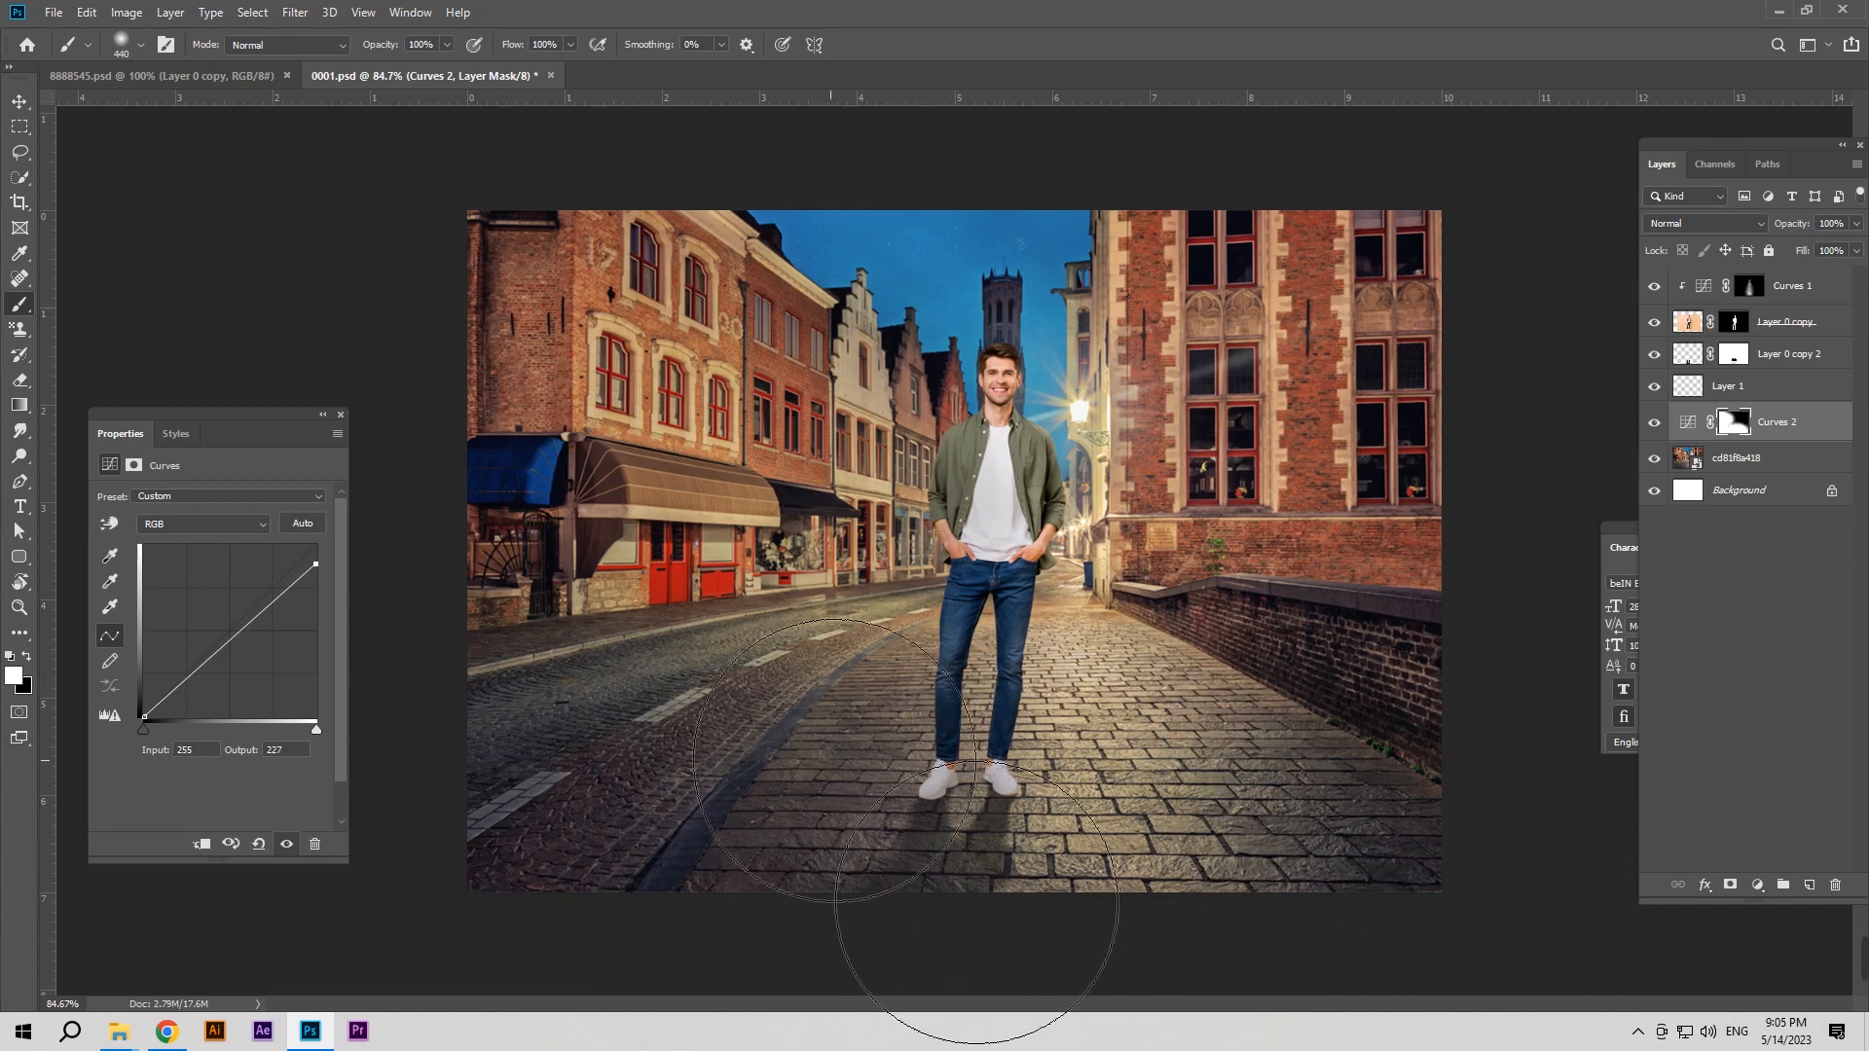
{"action": "left_click_drag", "start_coordinate": [1193, 828], "coordinate": [1089, 829]}
{"action": "mouse_move", "coordinate": [1400, 331]}
{"action": "left_mouse_down"}
{"action": "mouse_move", "coordinate": [1174, 222]}
{"action": "mouse_move", "coordinate": [1270, 239]}
{"action": "mouse_move", "coordinate": [1150, 349]}
{"action": "mouse_move", "coordinate": [1278, 410]}
{"action": "mouse_move", "coordinate": [1170, 507]}
{"action": "mouse_move", "coordinate": [1475, 540]}
{"action": "mouse_move", "coordinate": [1453, 567]}
{"action": "mouse_move", "coordinate": [1500, 689]}
{"action": "mouse_move", "coordinate": [1465, 746]}
{"action": "mouse_move", "coordinate": [1345, 661]}
{"action": "mouse_move", "coordinate": [1211, 666]}
{"action": "left_mouse_up"}
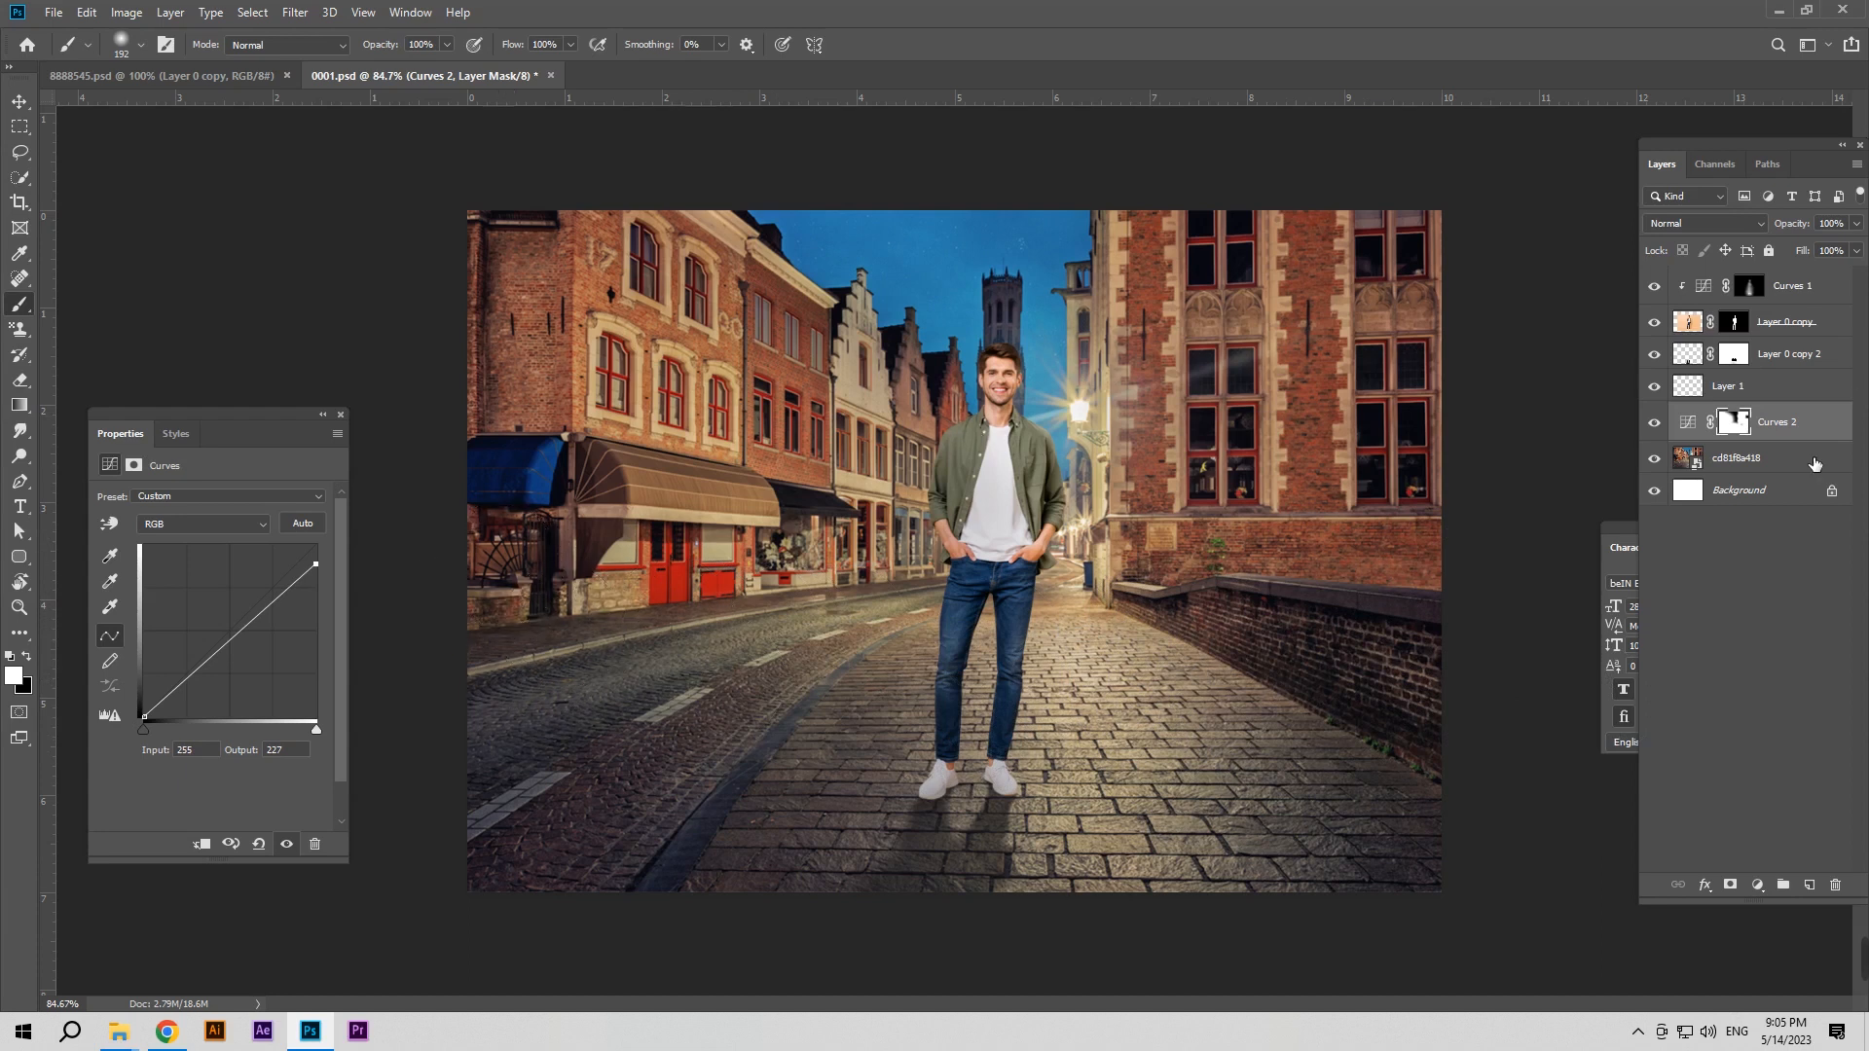
Add another Curves adjustment above the street's first one with white point output 169, and invert its mask to black
{"action": "left_click", "coordinate": [1759, 890]}
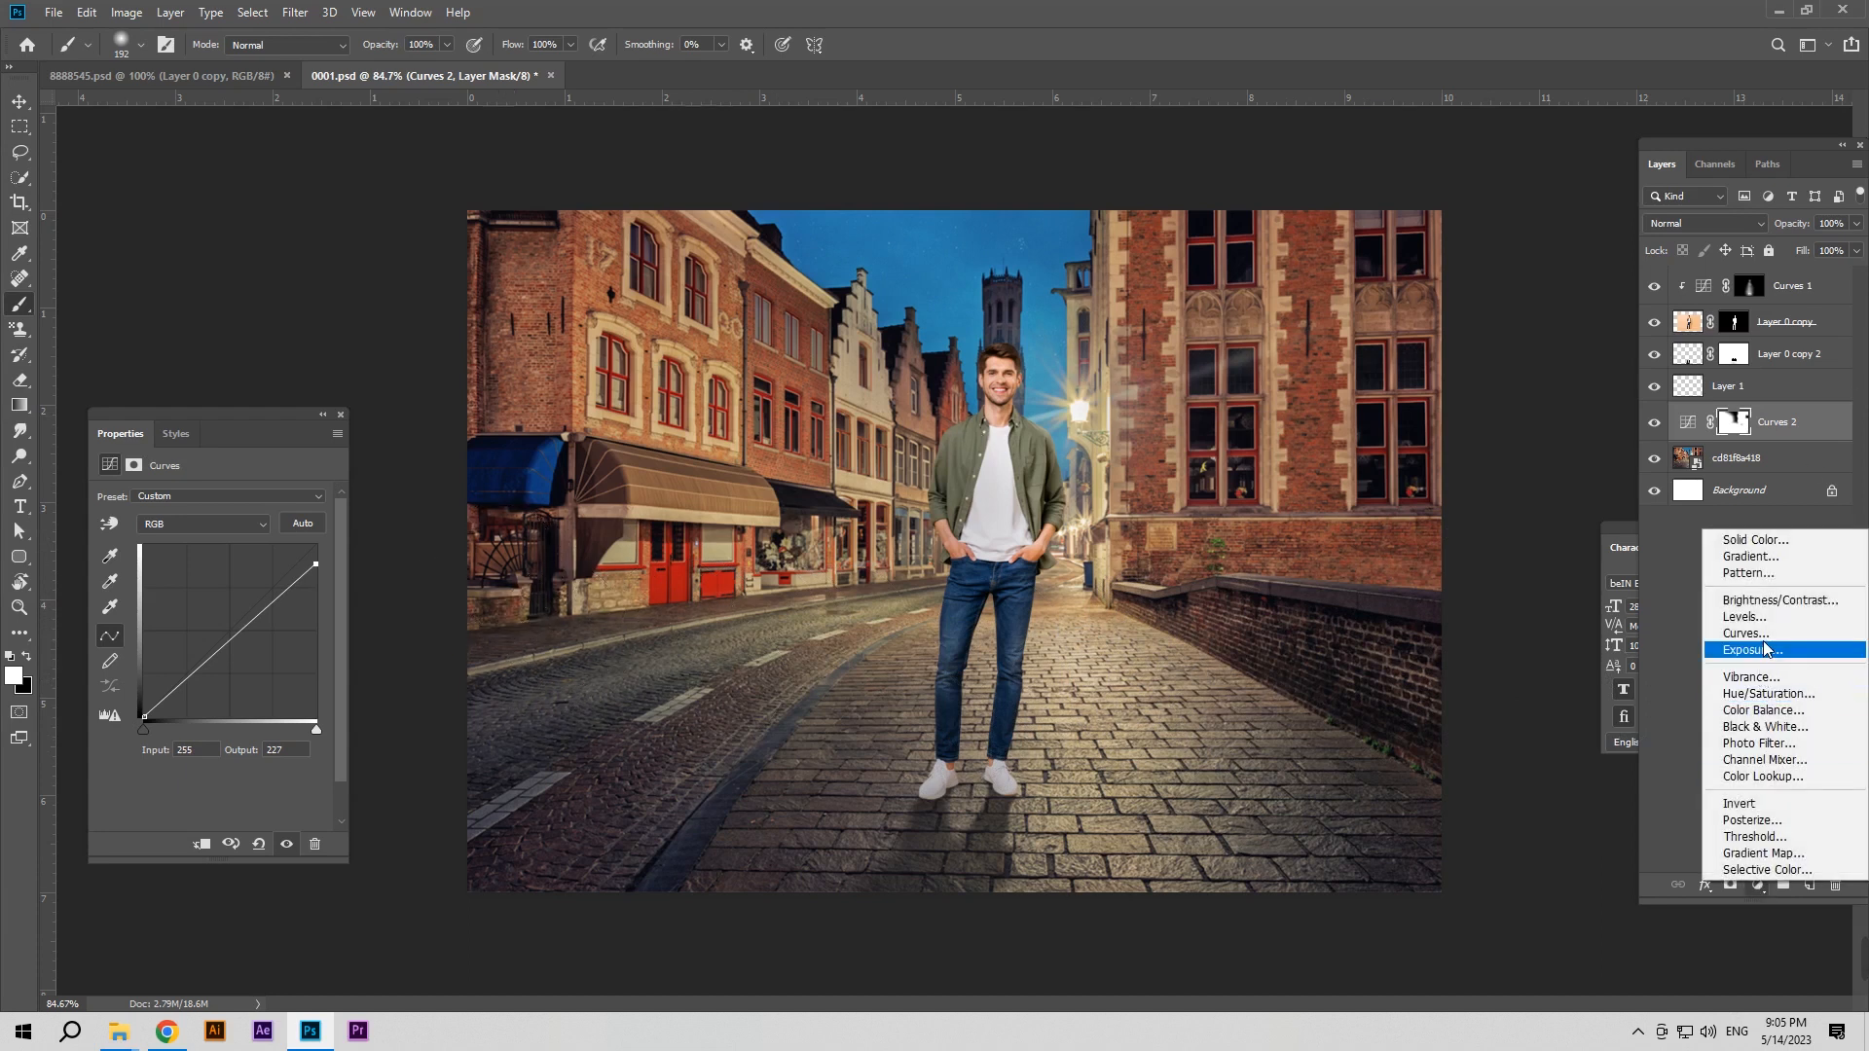
{"action": "left_click", "coordinate": [1767, 641]}
{"action": "left_click_drag", "start_coordinate": [326, 557], "coordinate": [328, 584]}
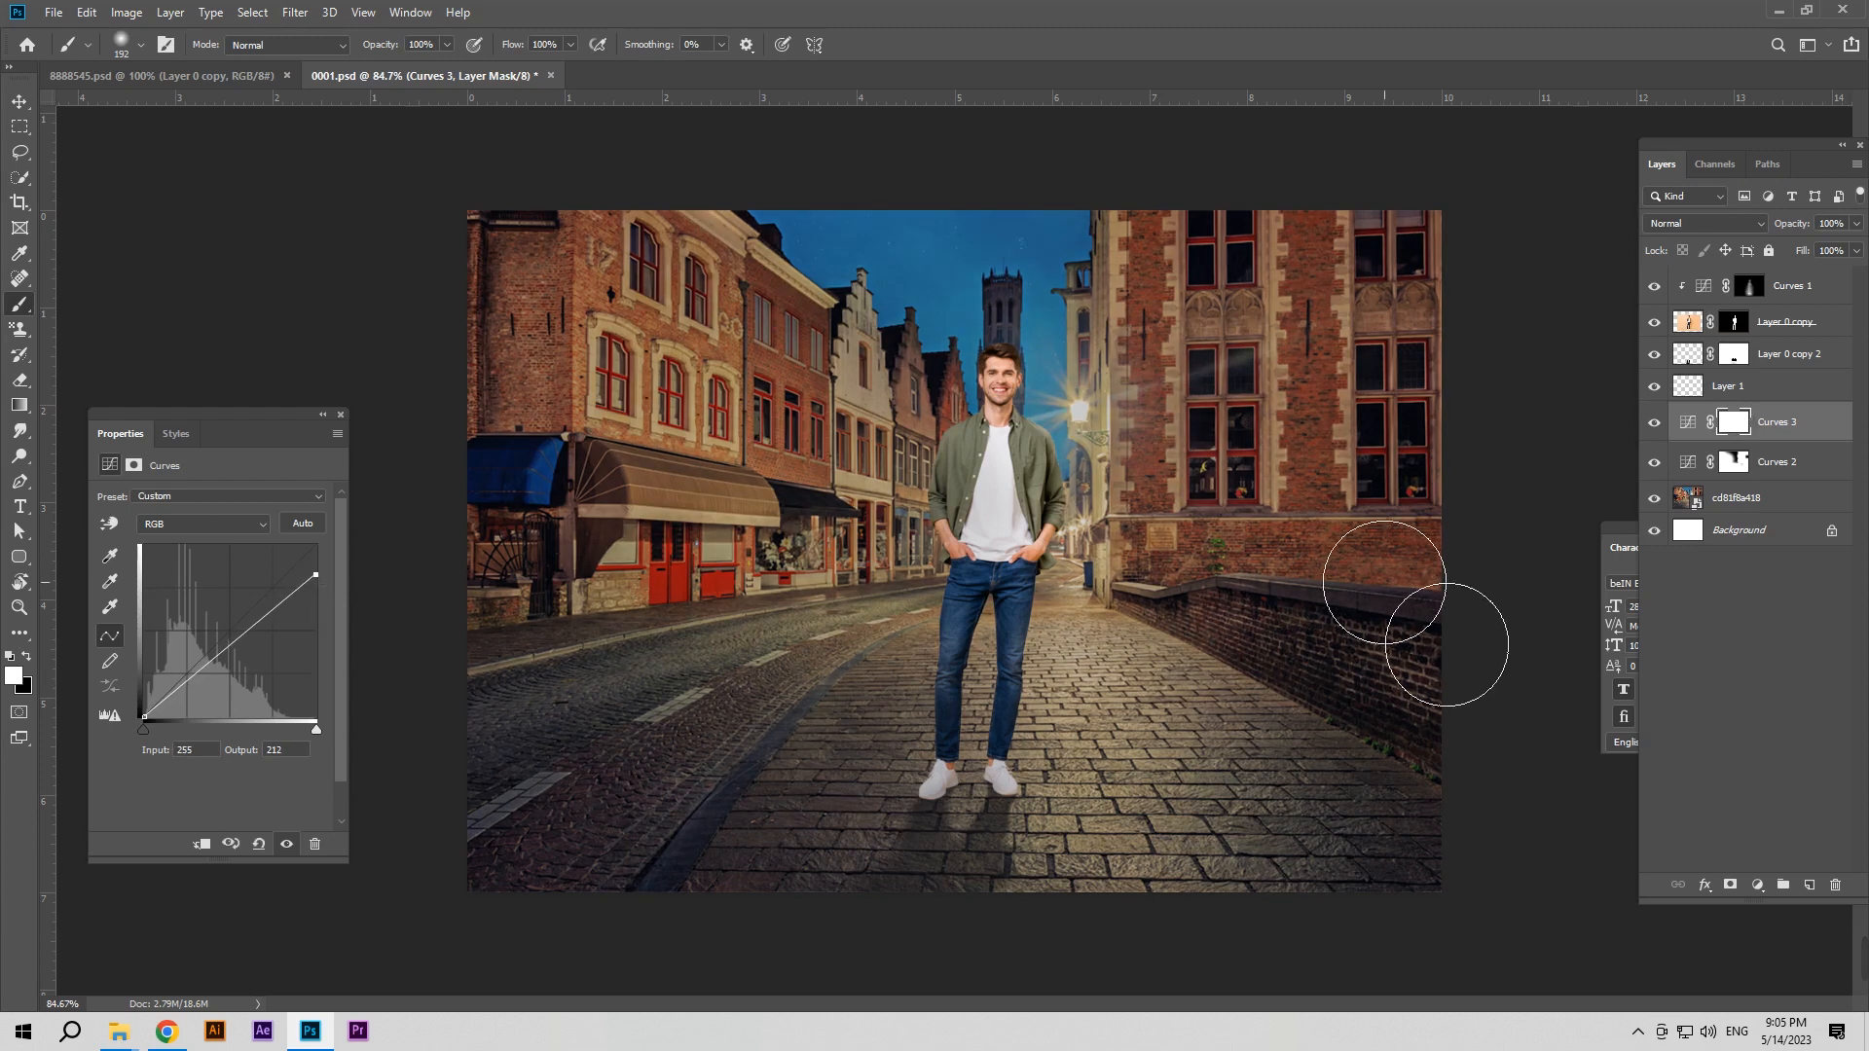
{"action": "left_click_drag", "start_coordinate": [328, 583], "coordinate": [331, 618]}
{"action": "key", "text": "ctrl+i"}
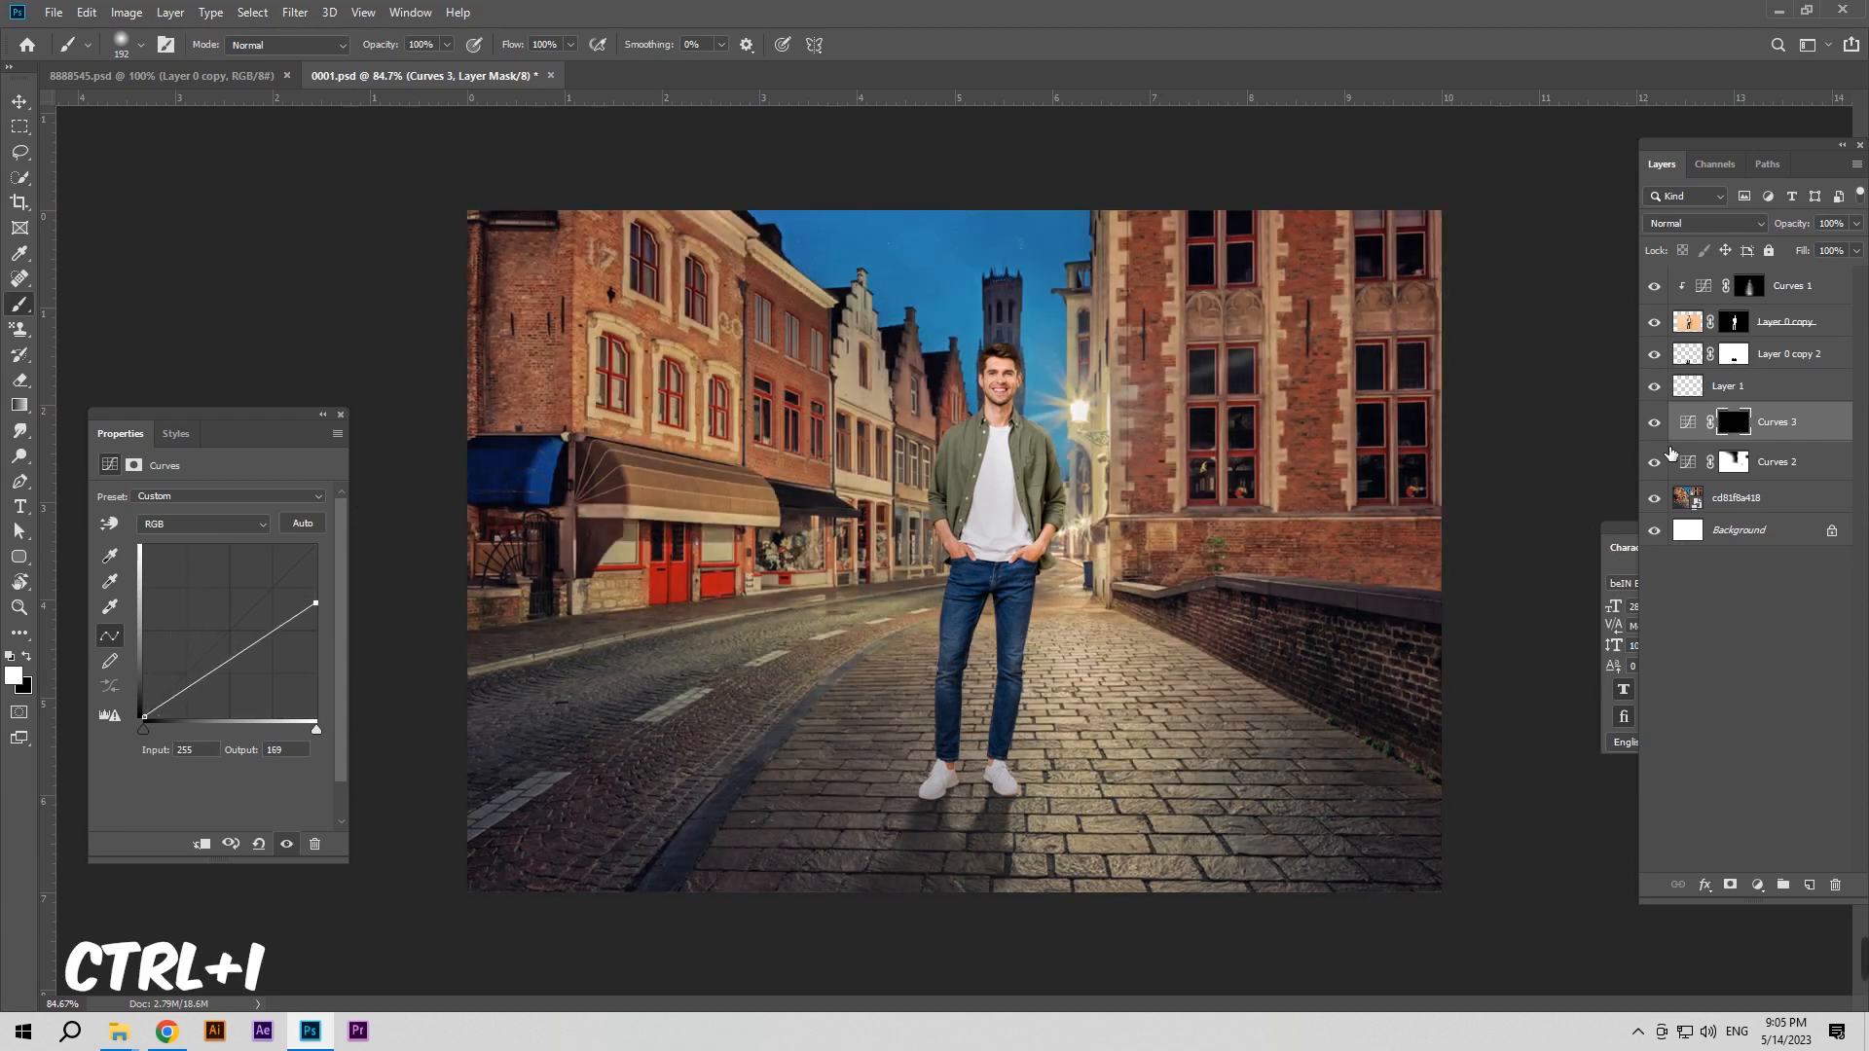
Darken the photo's lower edge and the left-hand buildings on the new Curves mask with a 287 px soft white brush, ending at 61% opacity
{"action": "left_click_drag", "start_coordinate": [1141, 646], "coordinate": [1234, 646]}
{"action": "left_click_drag", "start_coordinate": [1420, 822], "coordinate": [1348, 901]}
{"action": "left_click_drag", "start_coordinate": [1376, 973], "coordinate": [706, 963]}
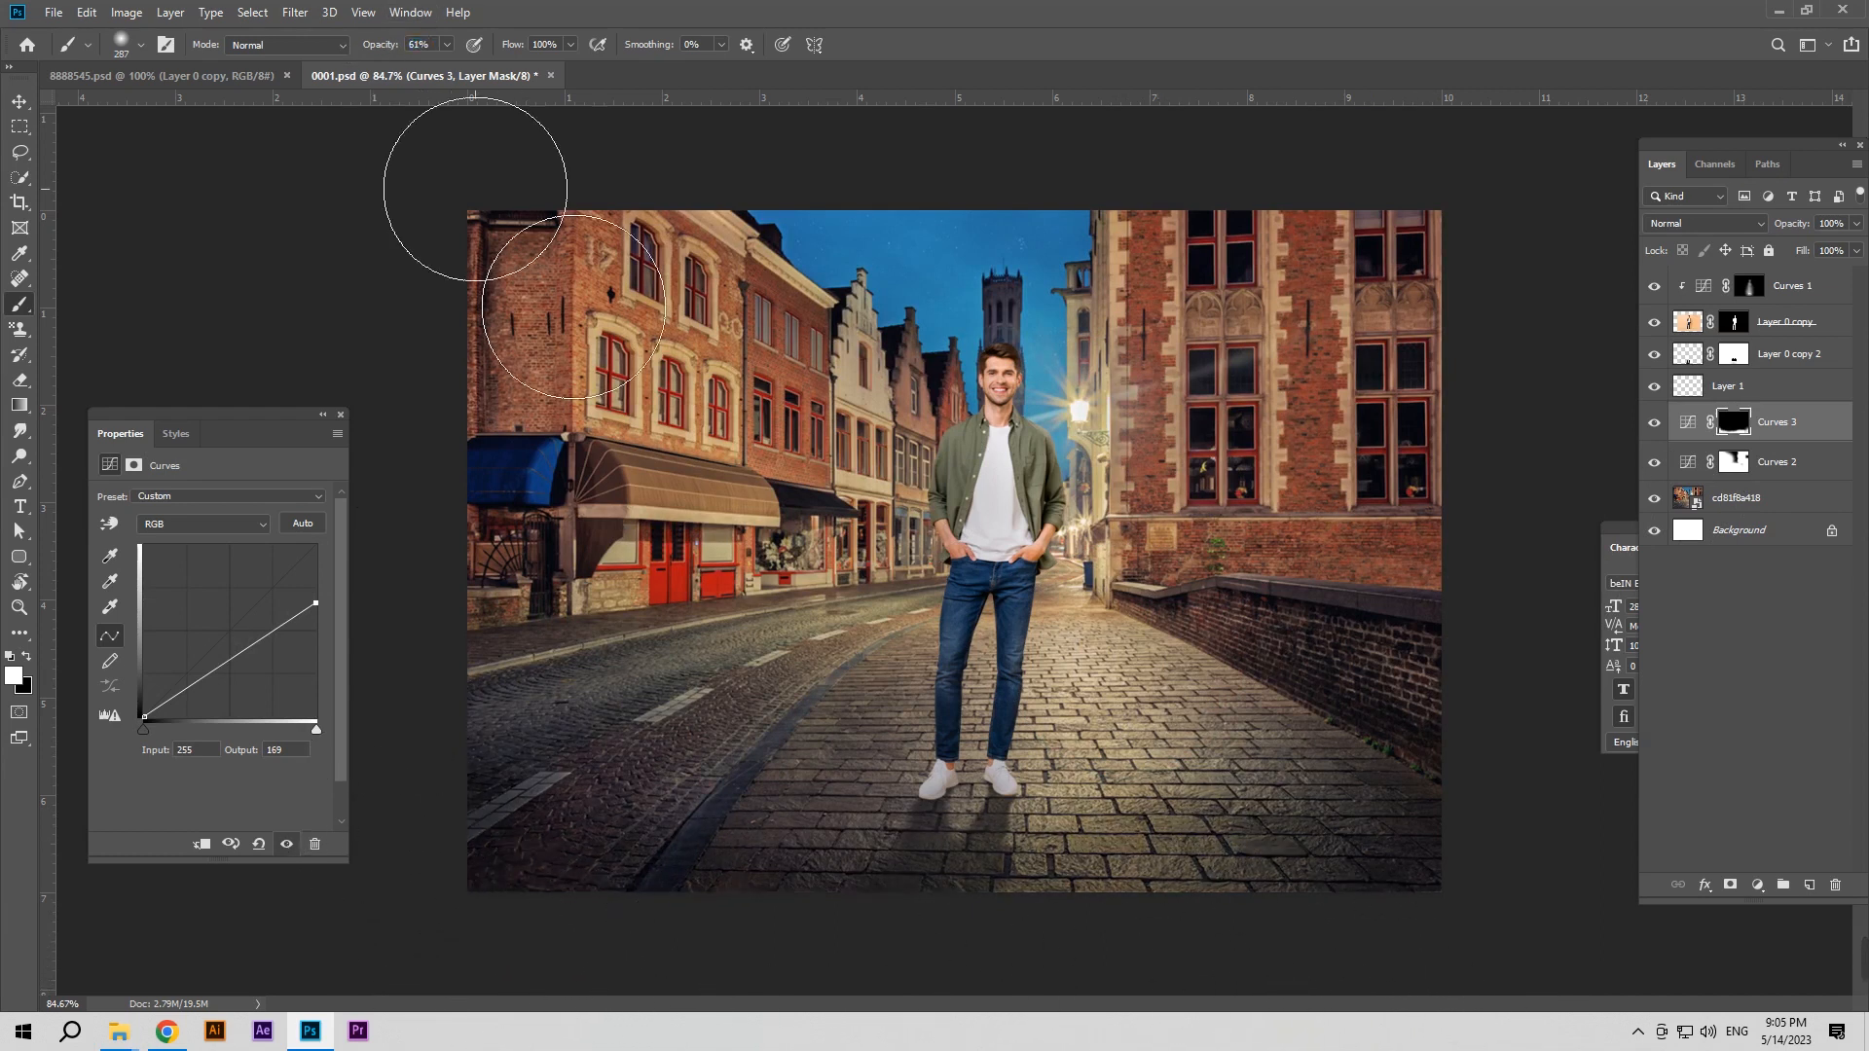
{"action": "left_click_drag", "start_coordinate": [482, 319], "coordinate": [459, 576]}
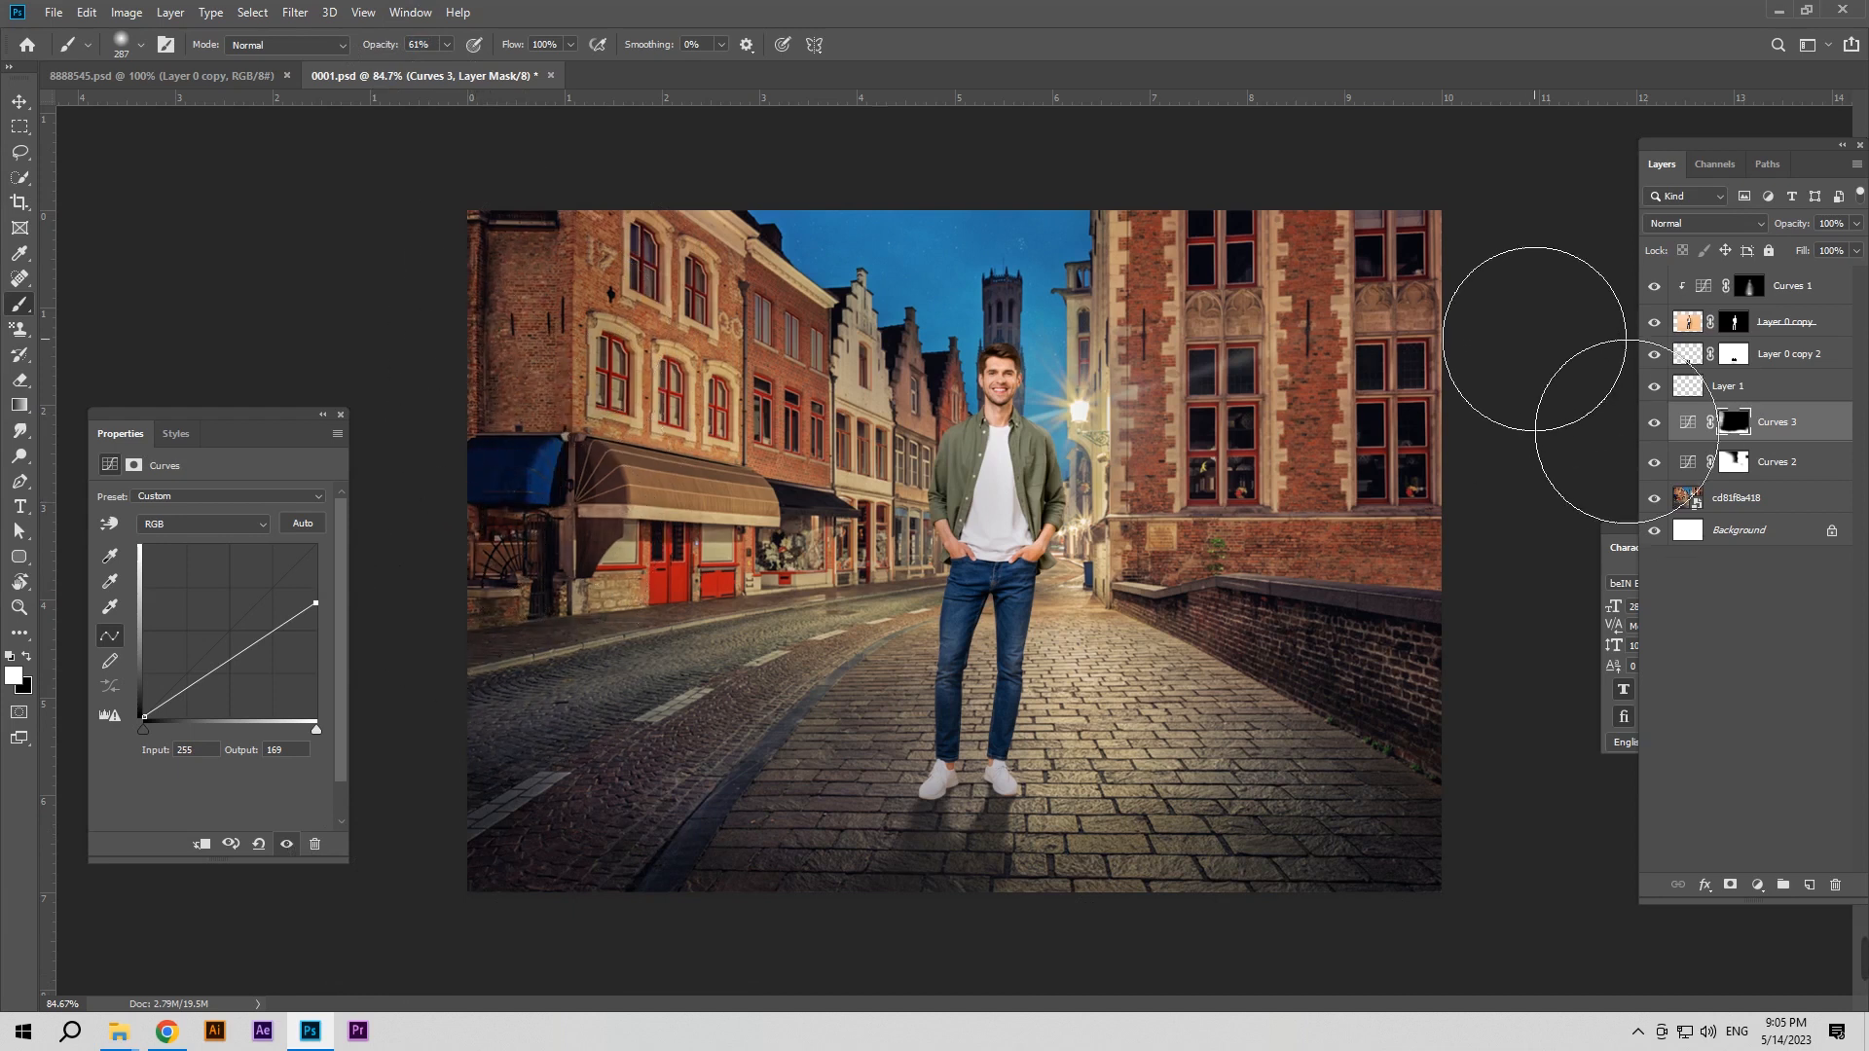
Darken the right-hand building at 33% brush opacity and the foreground cobblestones at 27% on the same Curves mask
{"action": "left_click_drag", "start_coordinate": [375, 54], "coordinate": [362, 53]}
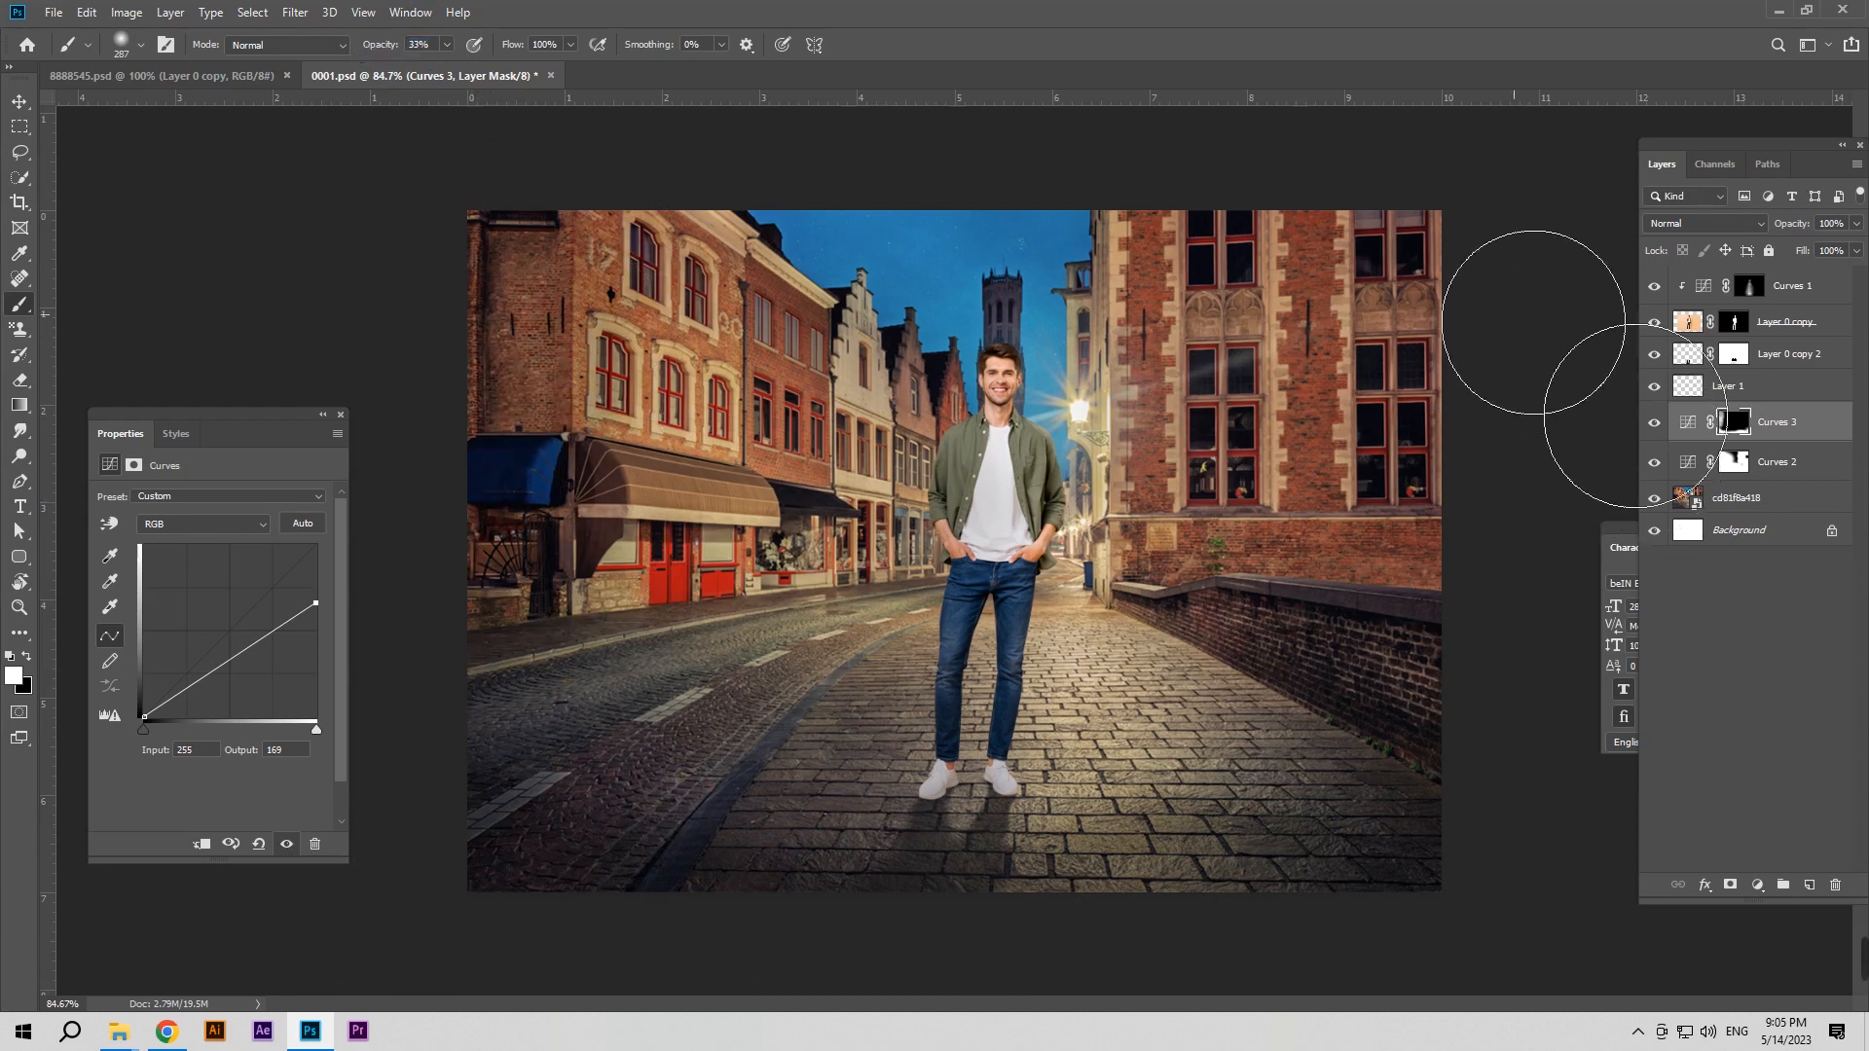
{"action": "mouse_move", "coordinate": [1225, 275]}
{"action": "left_mouse_down"}
{"action": "mouse_move", "coordinate": [1286, 288]}
{"action": "mouse_move", "coordinate": [1371, 384]}
{"action": "mouse_move", "coordinate": [1358, 454]}
{"action": "mouse_move", "coordinate": [1225, 521]}
{"action": "mouse_move", "coordinate": [1465, 589]}
{"action": "mouse_move", "coordinate": [1179, 600]}
{"action": "mouse_move", "coordinate": [1529, 788]}
{"action": "left_mouse_up"}
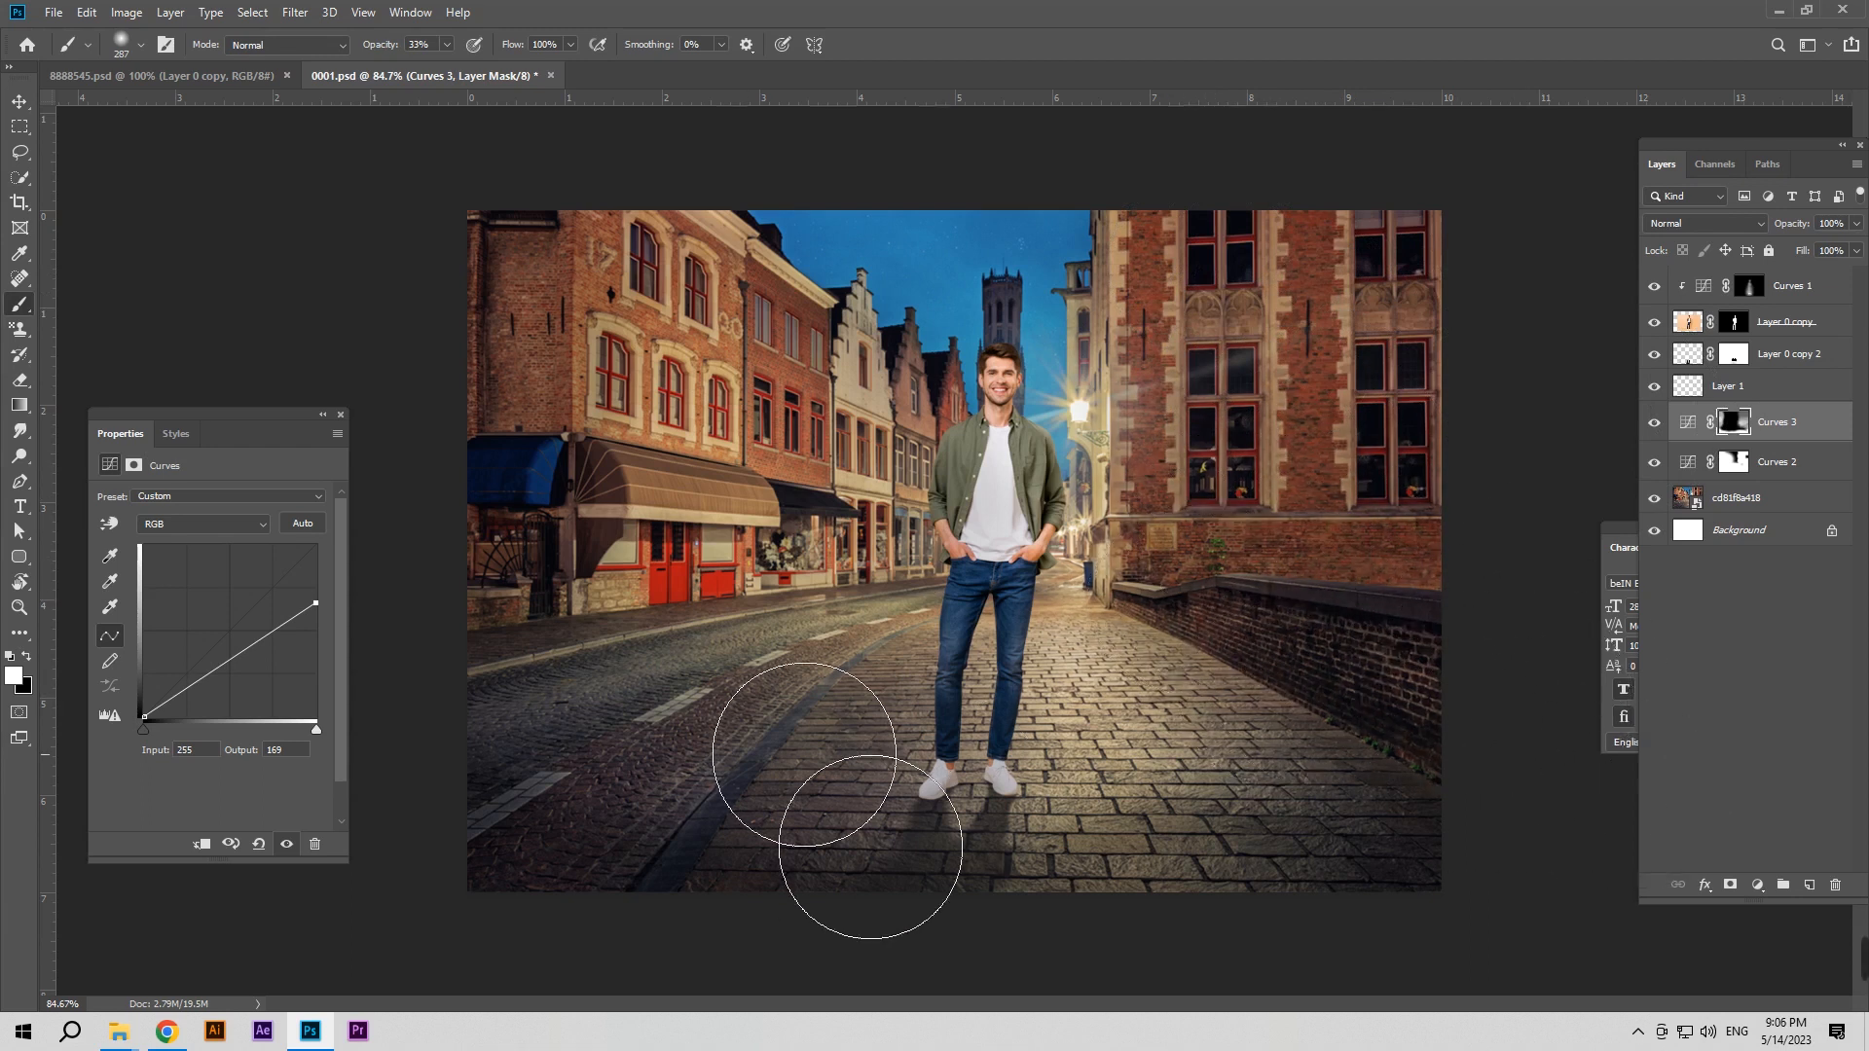
{"action": "left_click_drag", "start_coordinate": [381, 55], "coordinate": [374, 55]}
{"action": "left_click_drag", "start_coordinate": [1238, 722], "coordinate": [622, 728]}
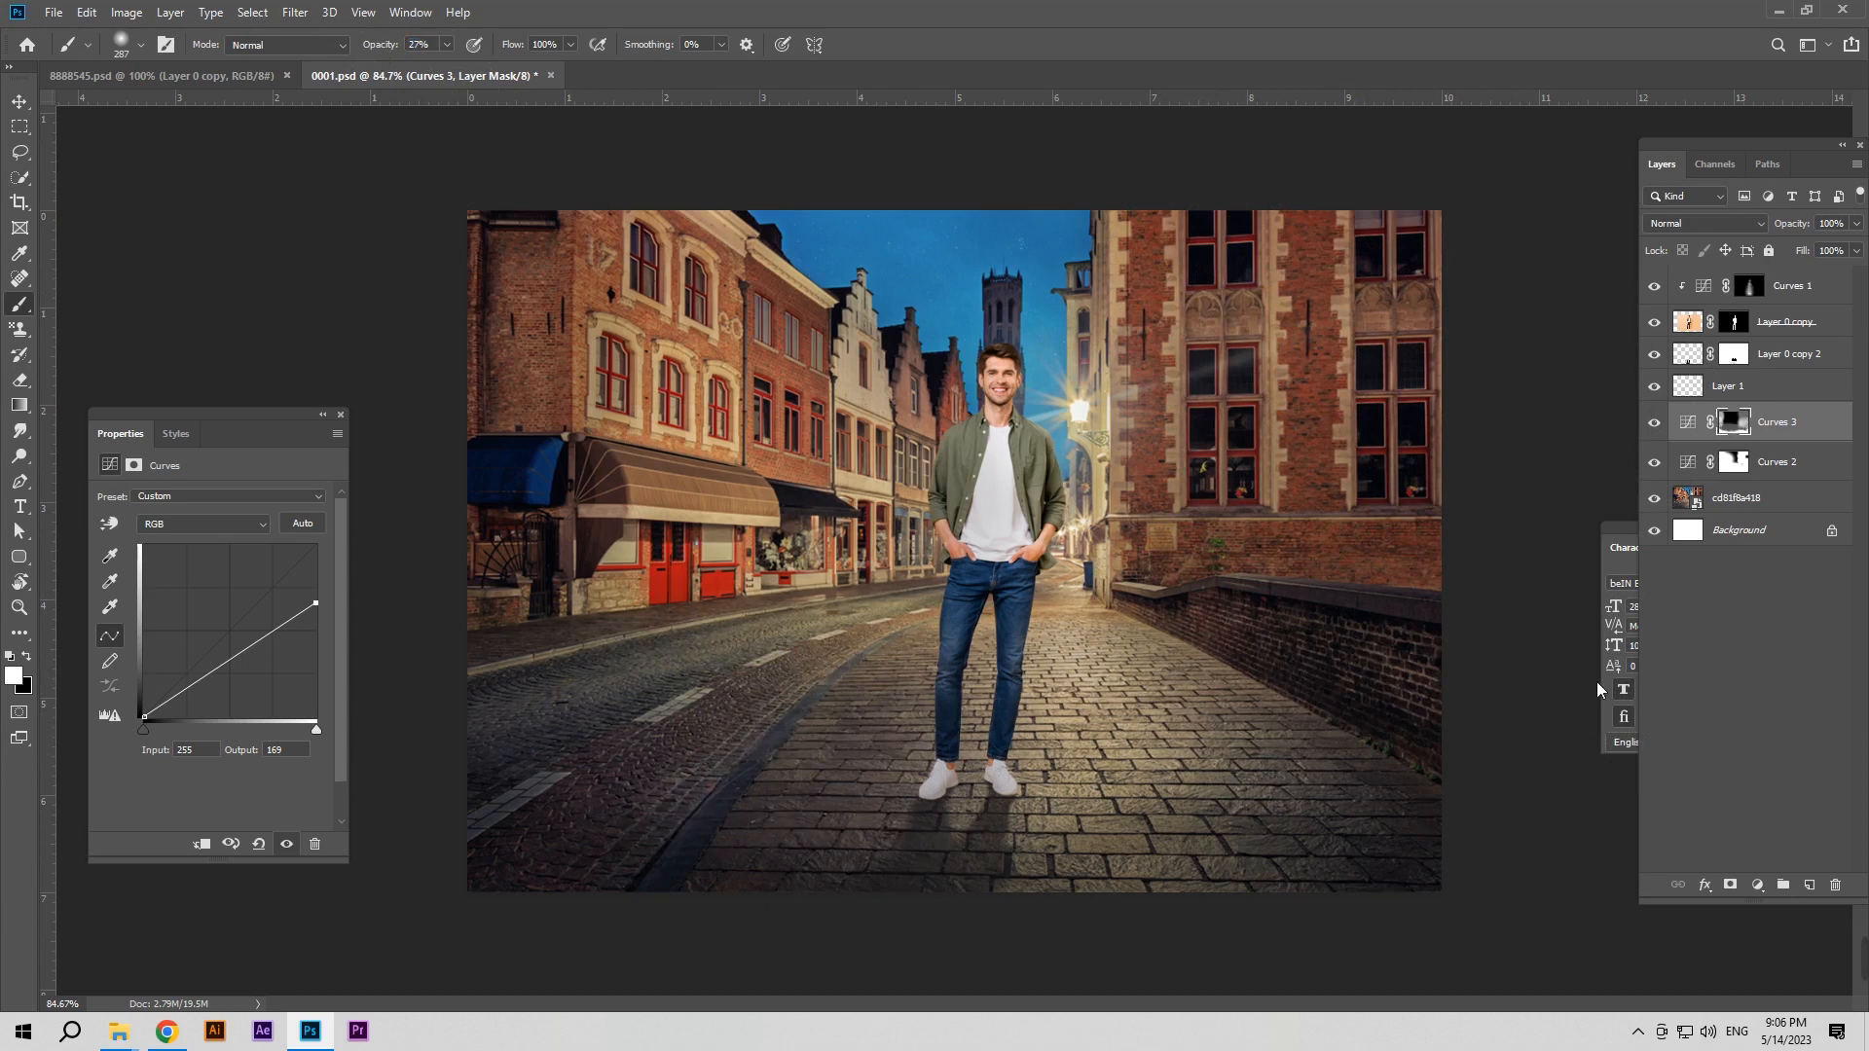
{"action": "left_click", "coordinate": [19, 110]}
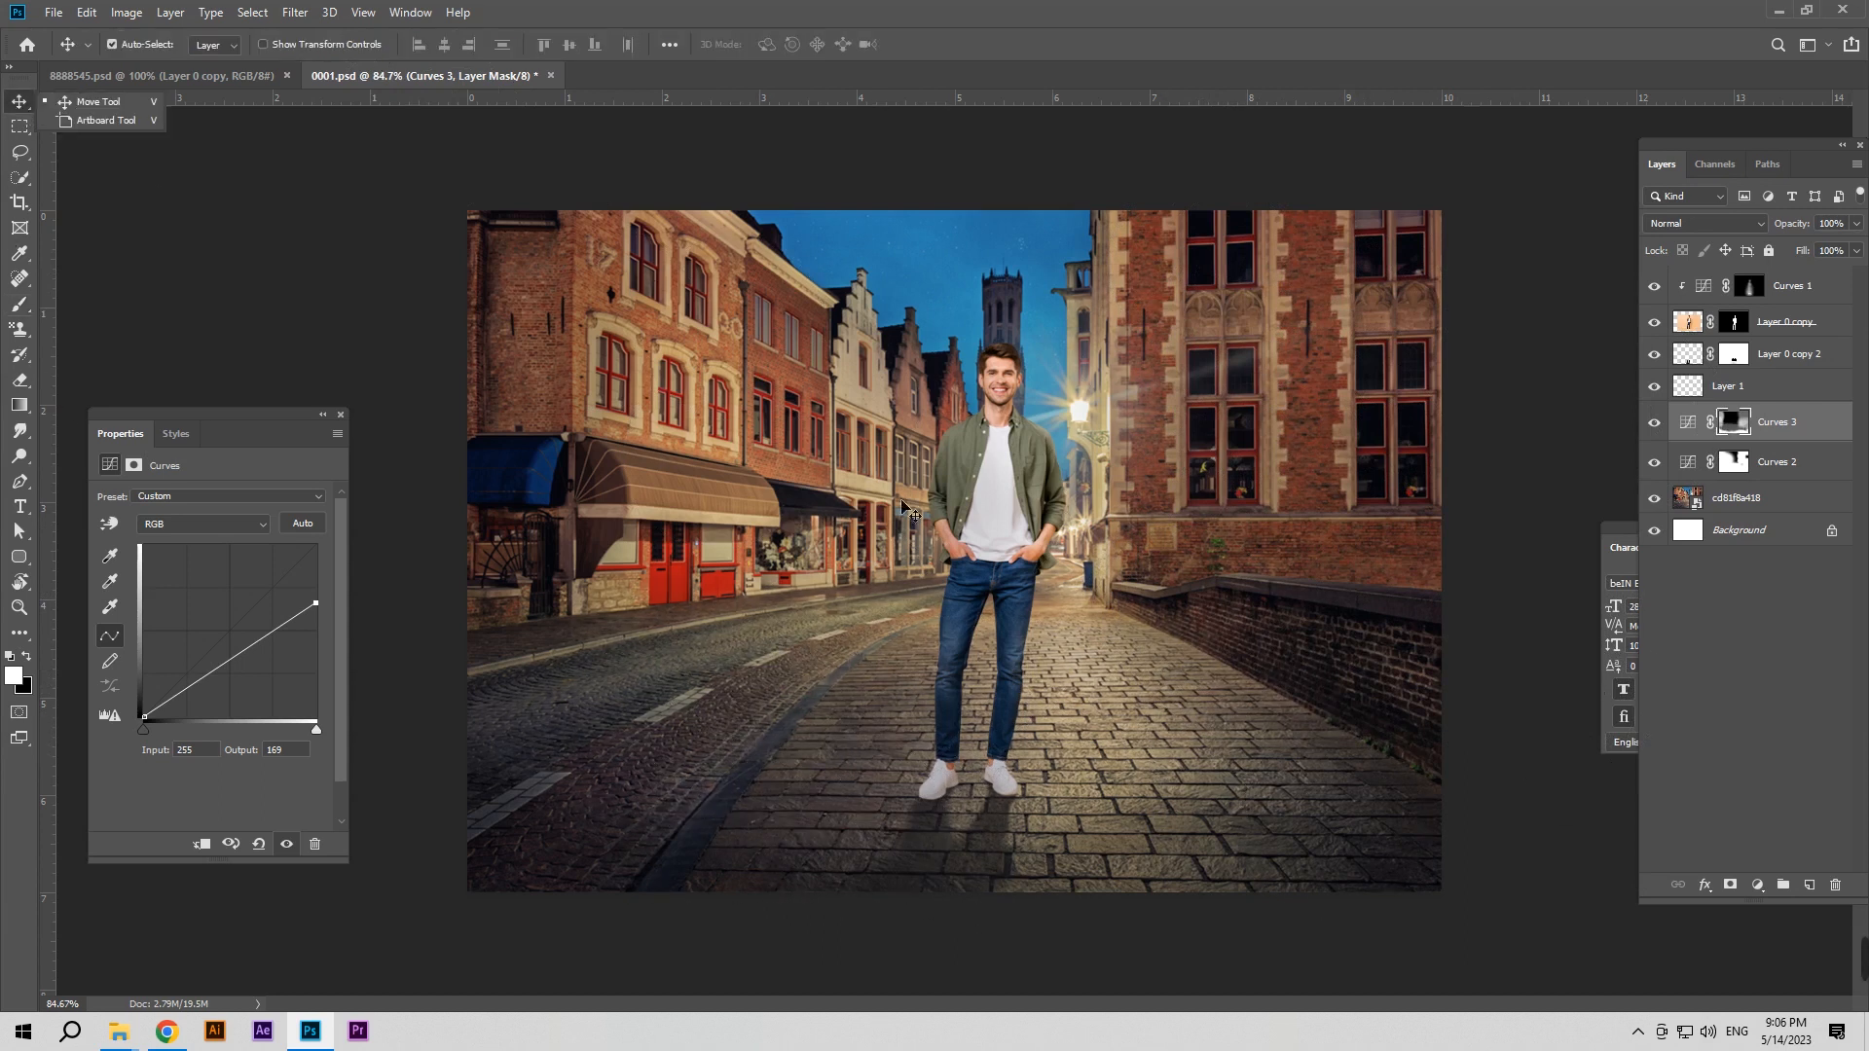
Apply Color Balance to the man's layer, with highlights shifted to -9 toward yellow and midtones slightly toward red
{"action": "left_click", "coordinate": [1696, 329]}
{"action": "left_click", "coordinate": [132, 13]}
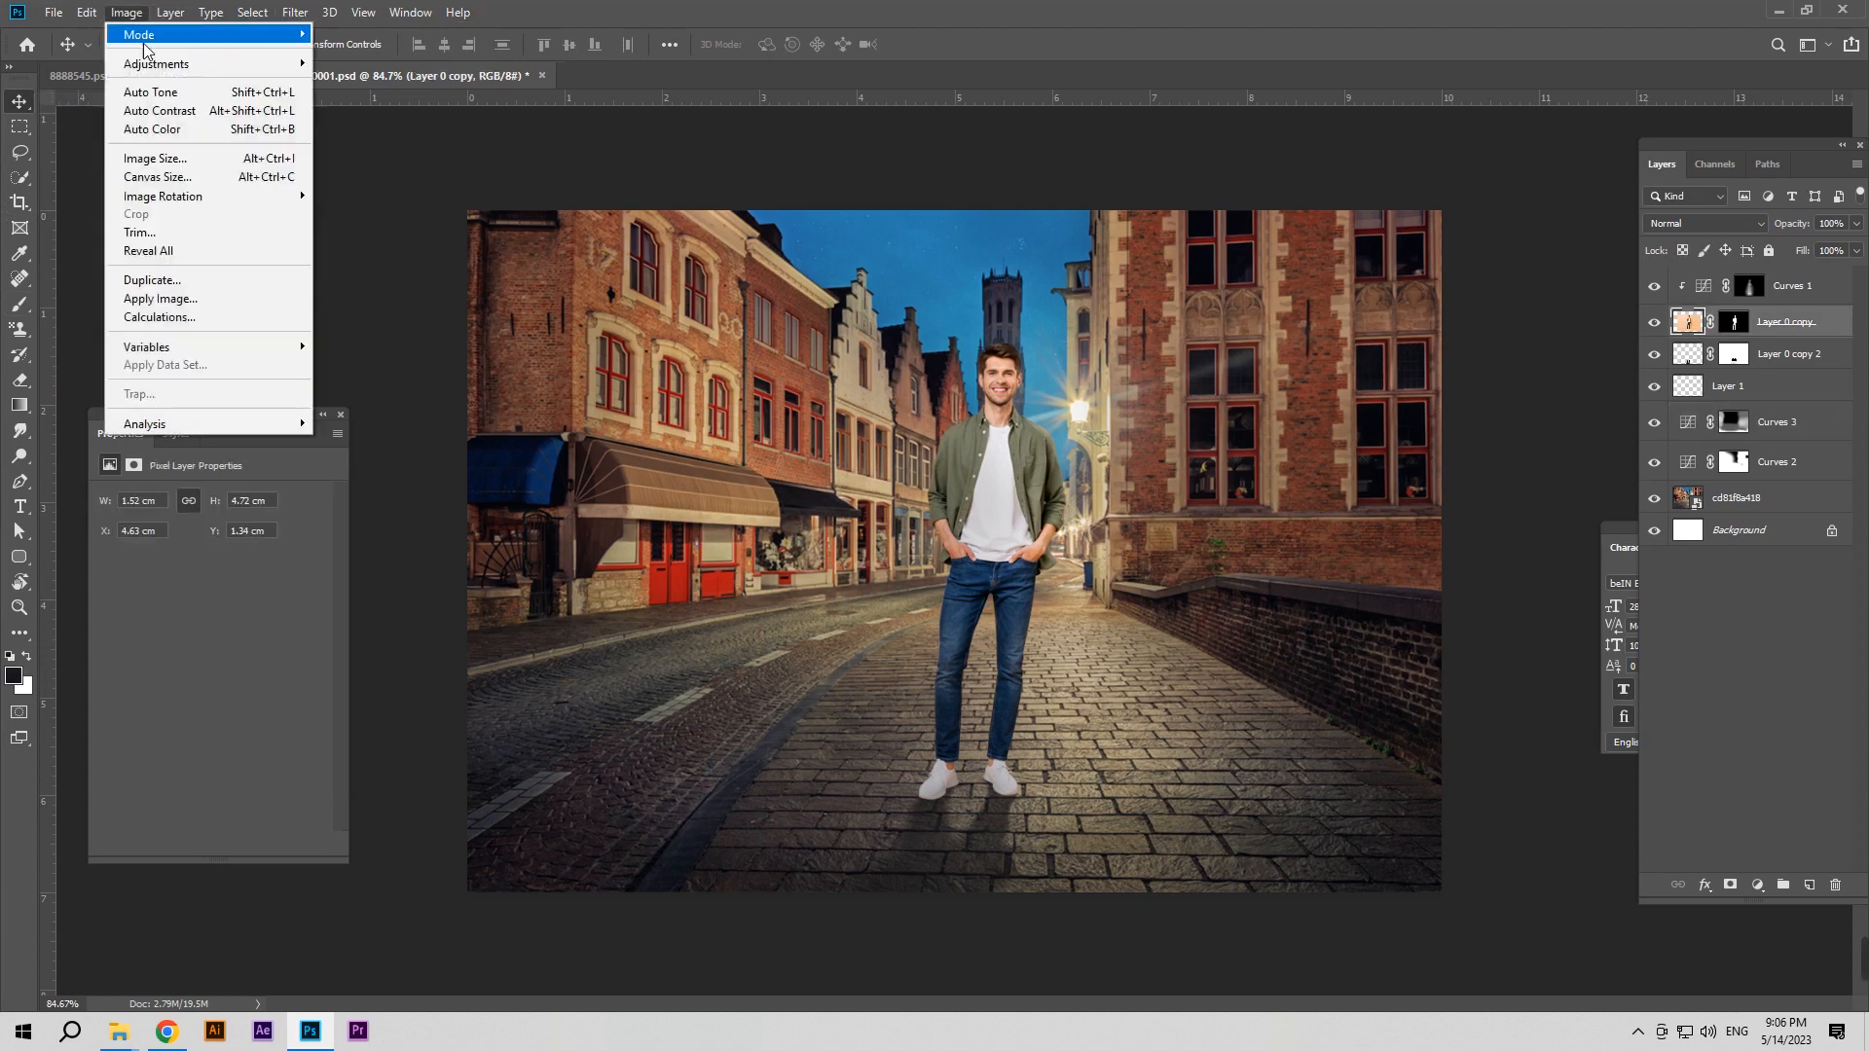
{"action": "mouse_move", "coordinate": [151, 64]}
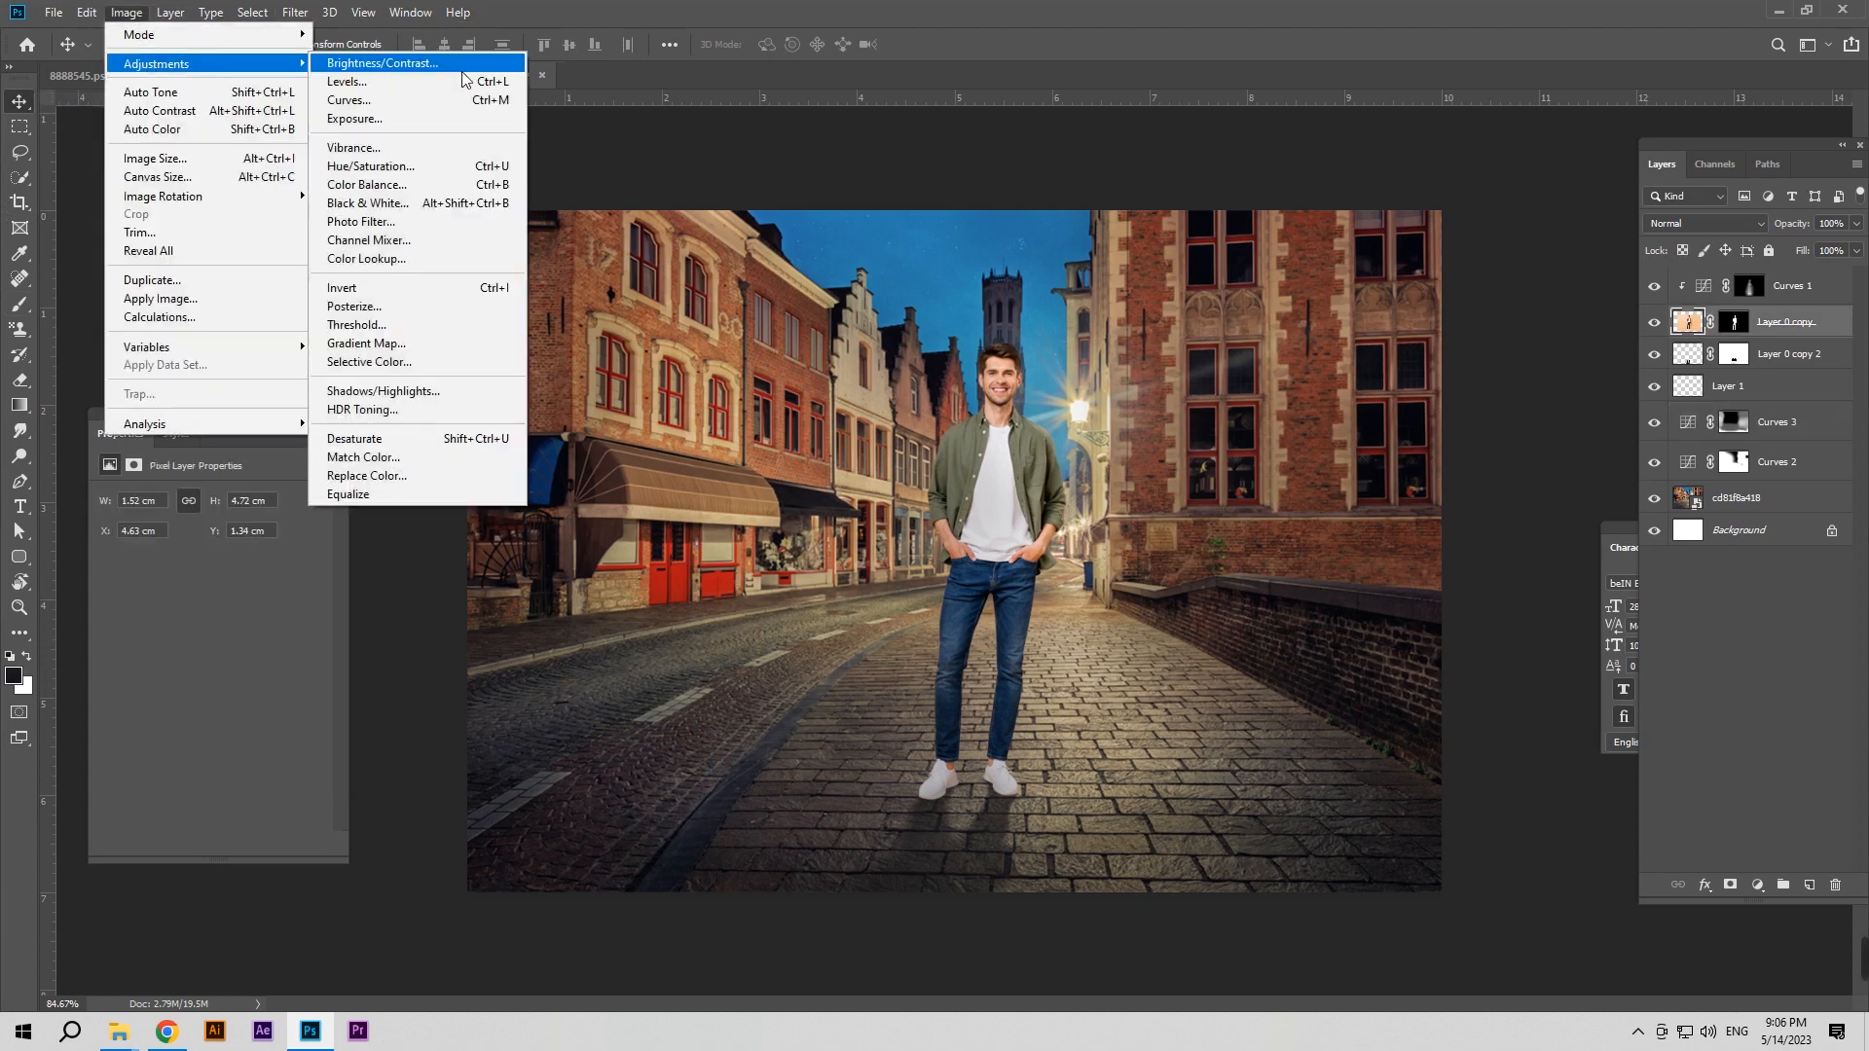
{"action": "left_click", "coordinate": [446, 186]}
{"action": "left_click_drag", "start_coordinate": [218, 283], "coordinate": [208, 283]}
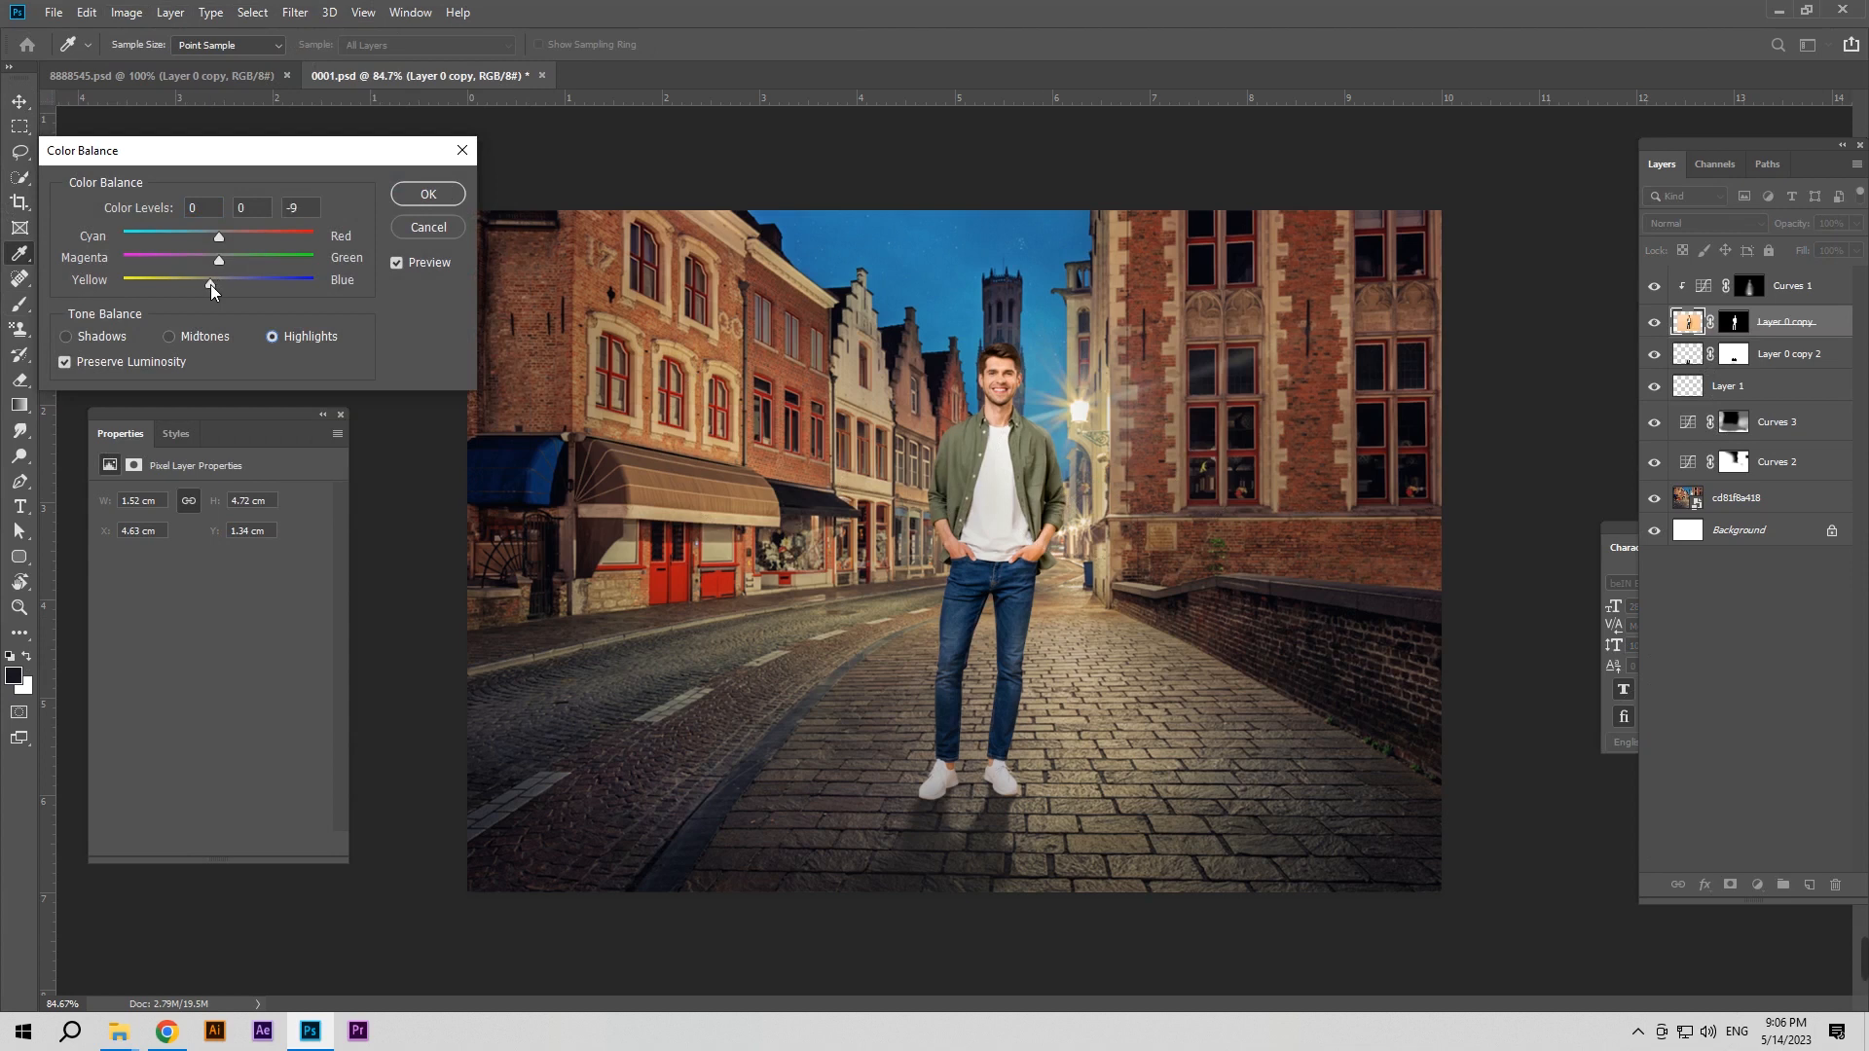
{"action": "left_click", "coordinate": [201, 335]}
{"action": "left_click_drag", "start_coordinate": [223, 237], "coordinate": [224, 236]}
{"action": "left_click", "coordinate": [453, 202]}
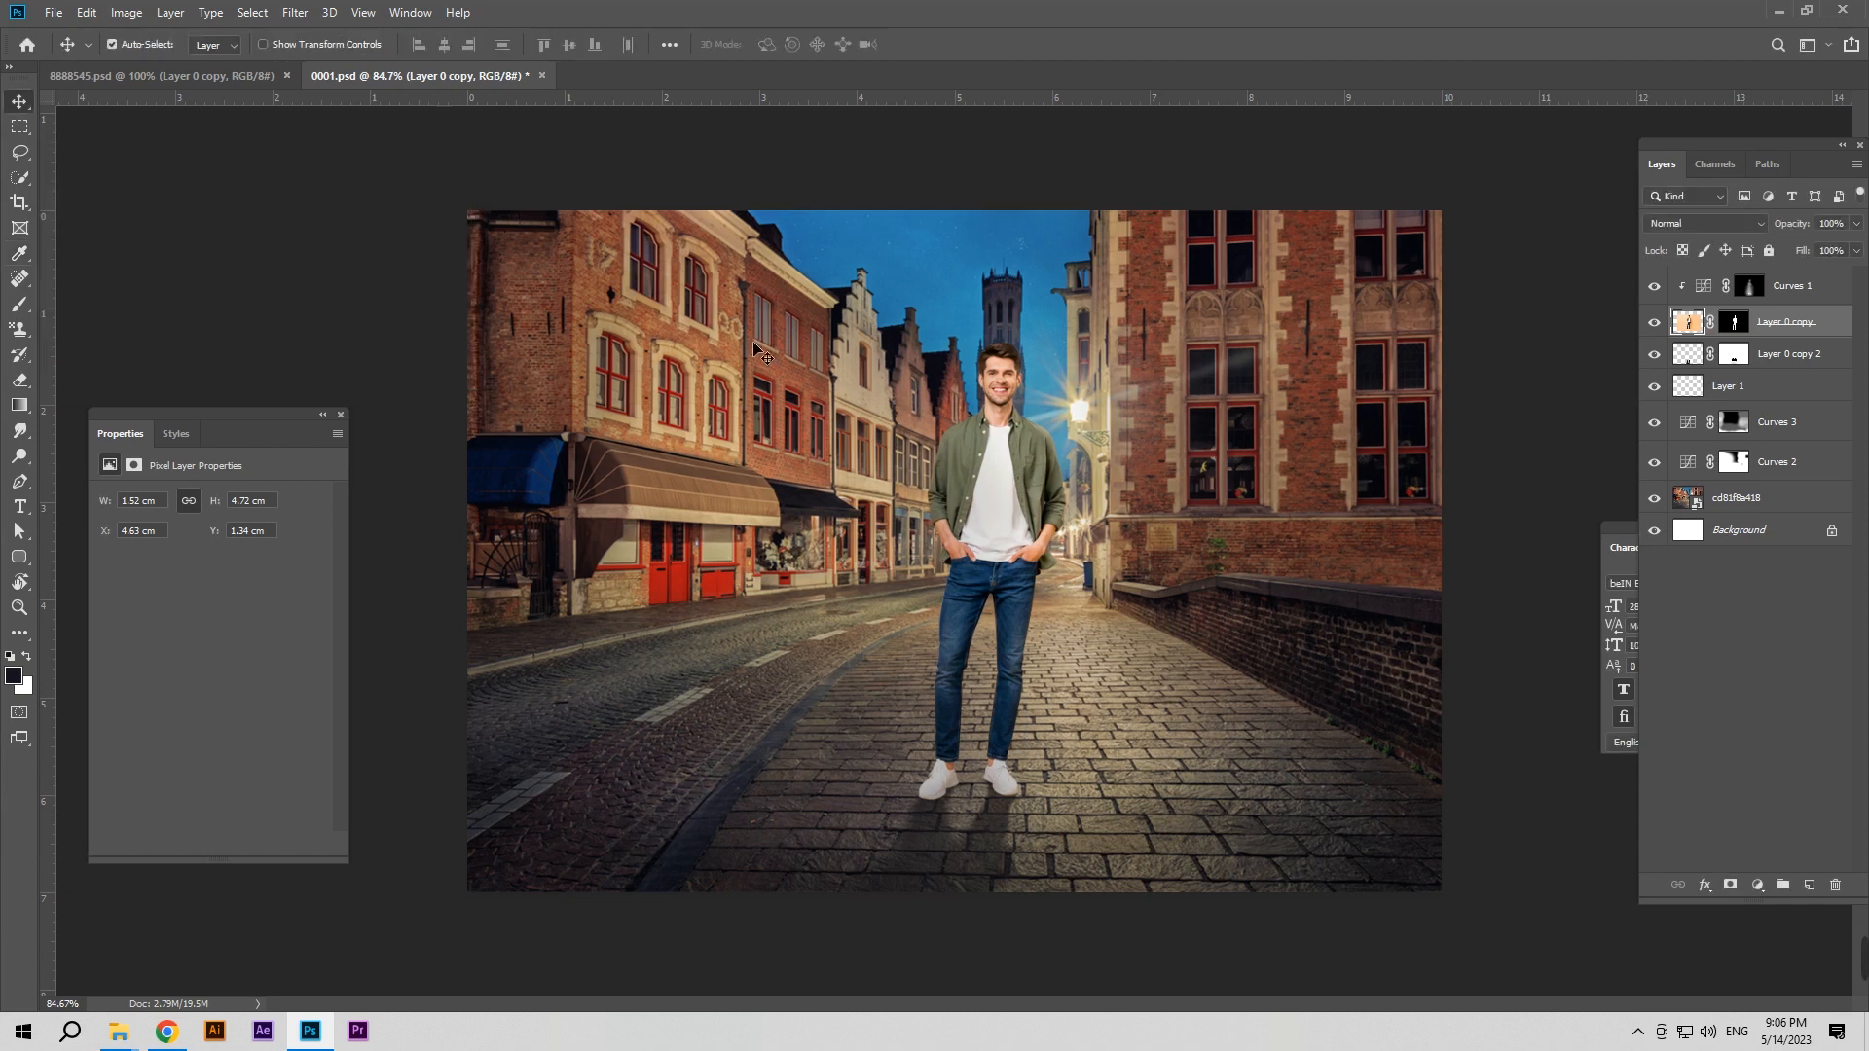
Apply Color Balance to the street photo, with highlights at -8 toward yellow, midtones slightly toward red and shadows slightly toward cyan
{"action": "left_click", "coordinate": [1756, 503]}
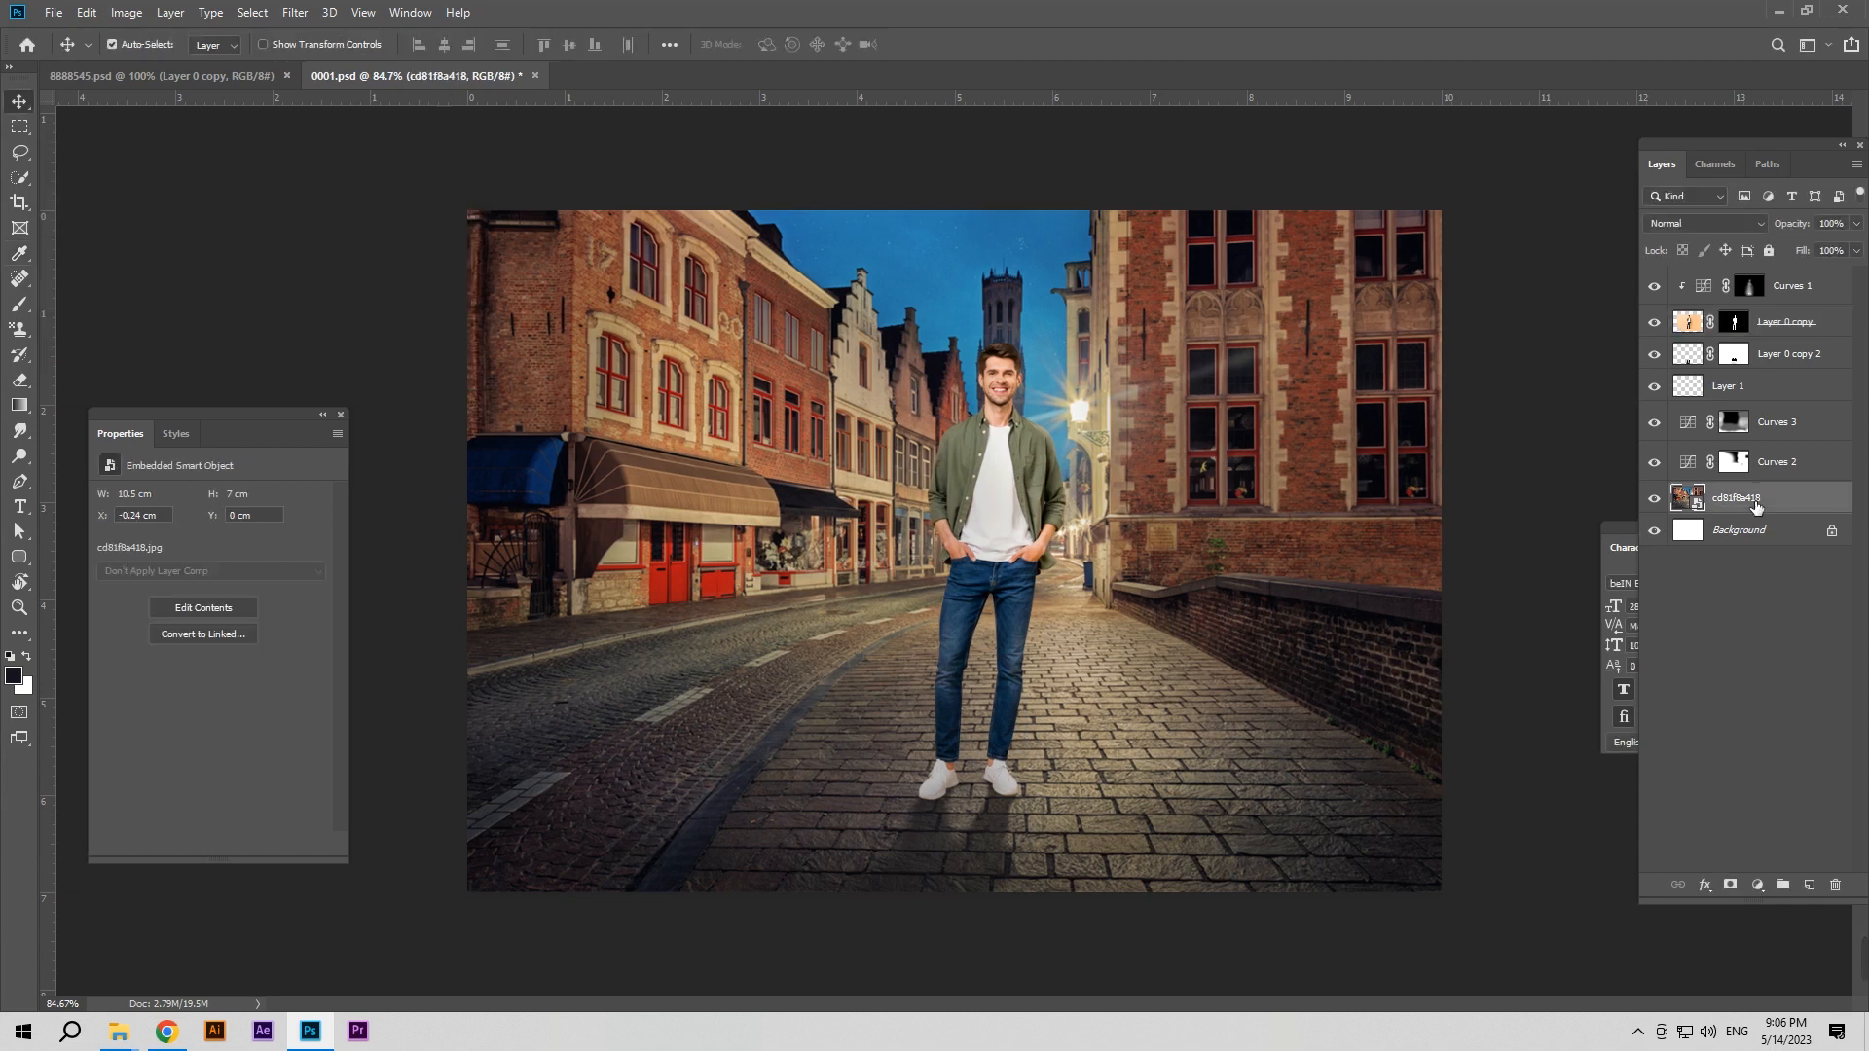
{"action": "left_click", "coordinate": [127, 12]}
{"action": "mouse_move", "coordinate": [171, 64]}
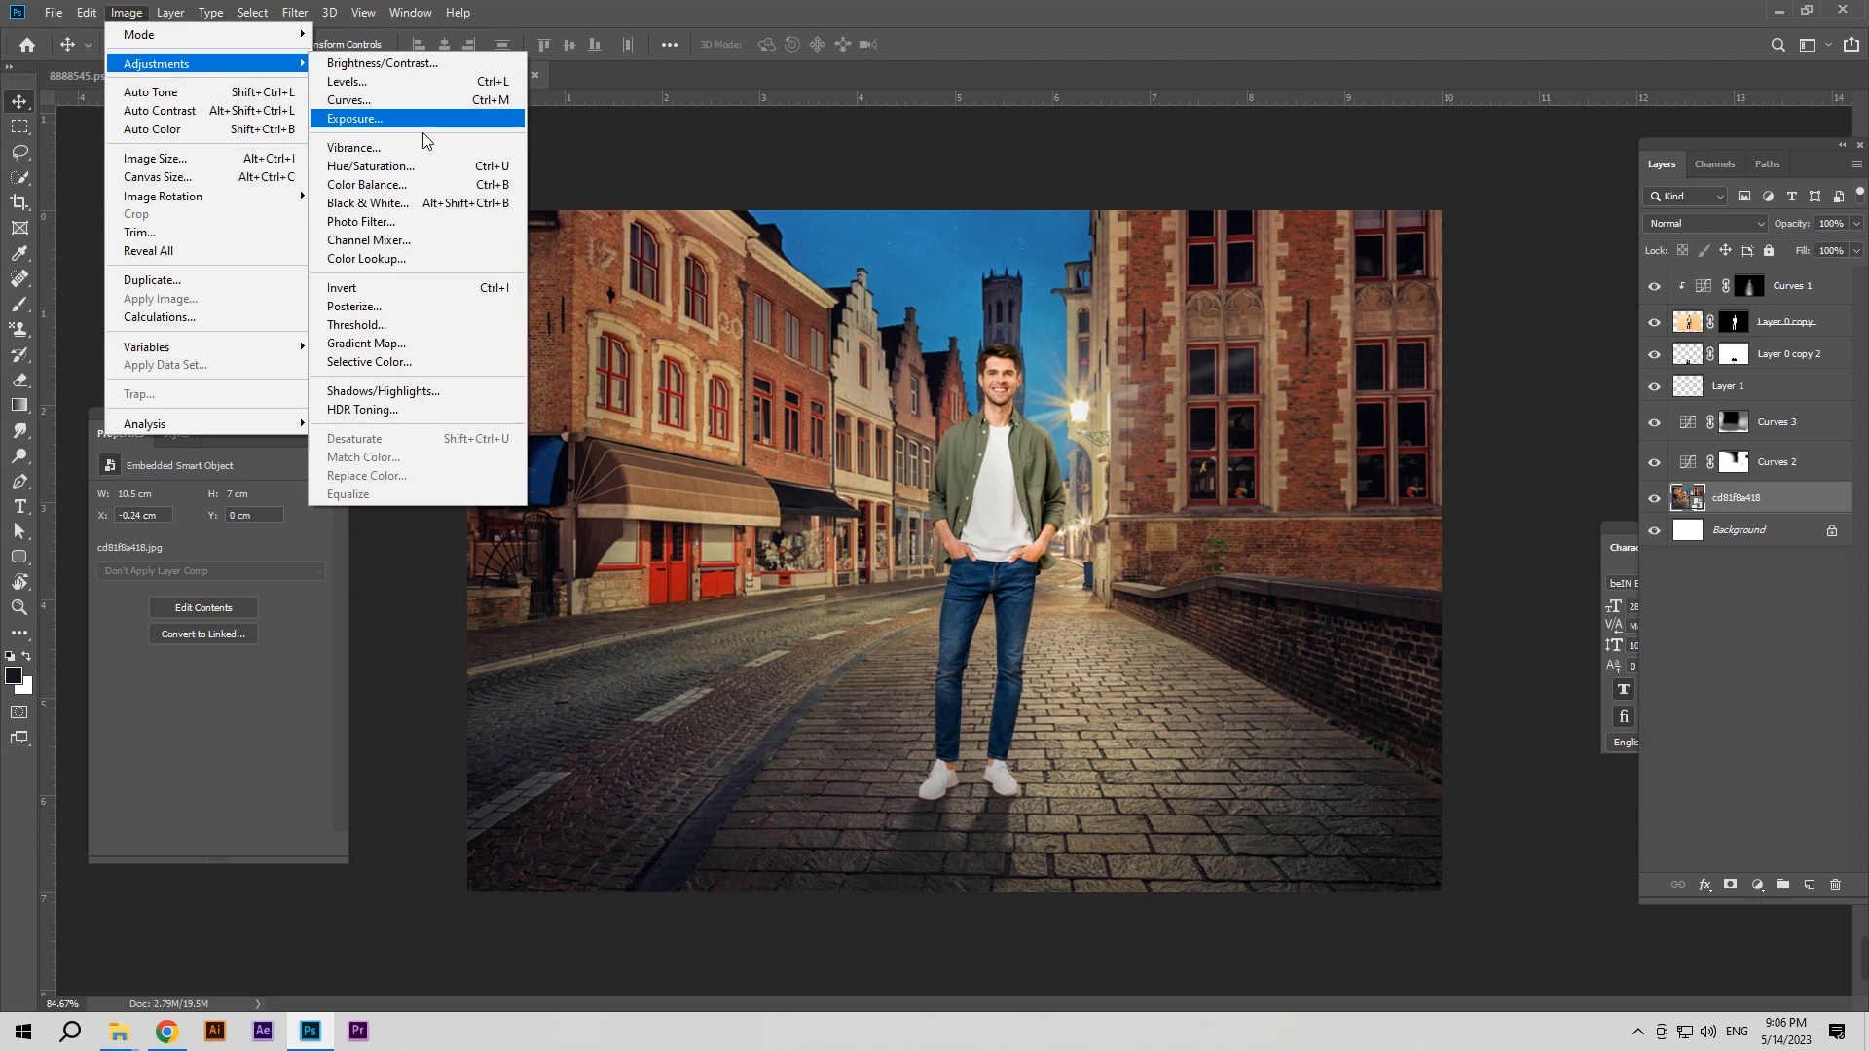
{"action": "left_click", "coordinate": [422, 185]}
{"action": "left_click_drag", "start_coordinate": [931, 248], "coordinate": [230, 146]}
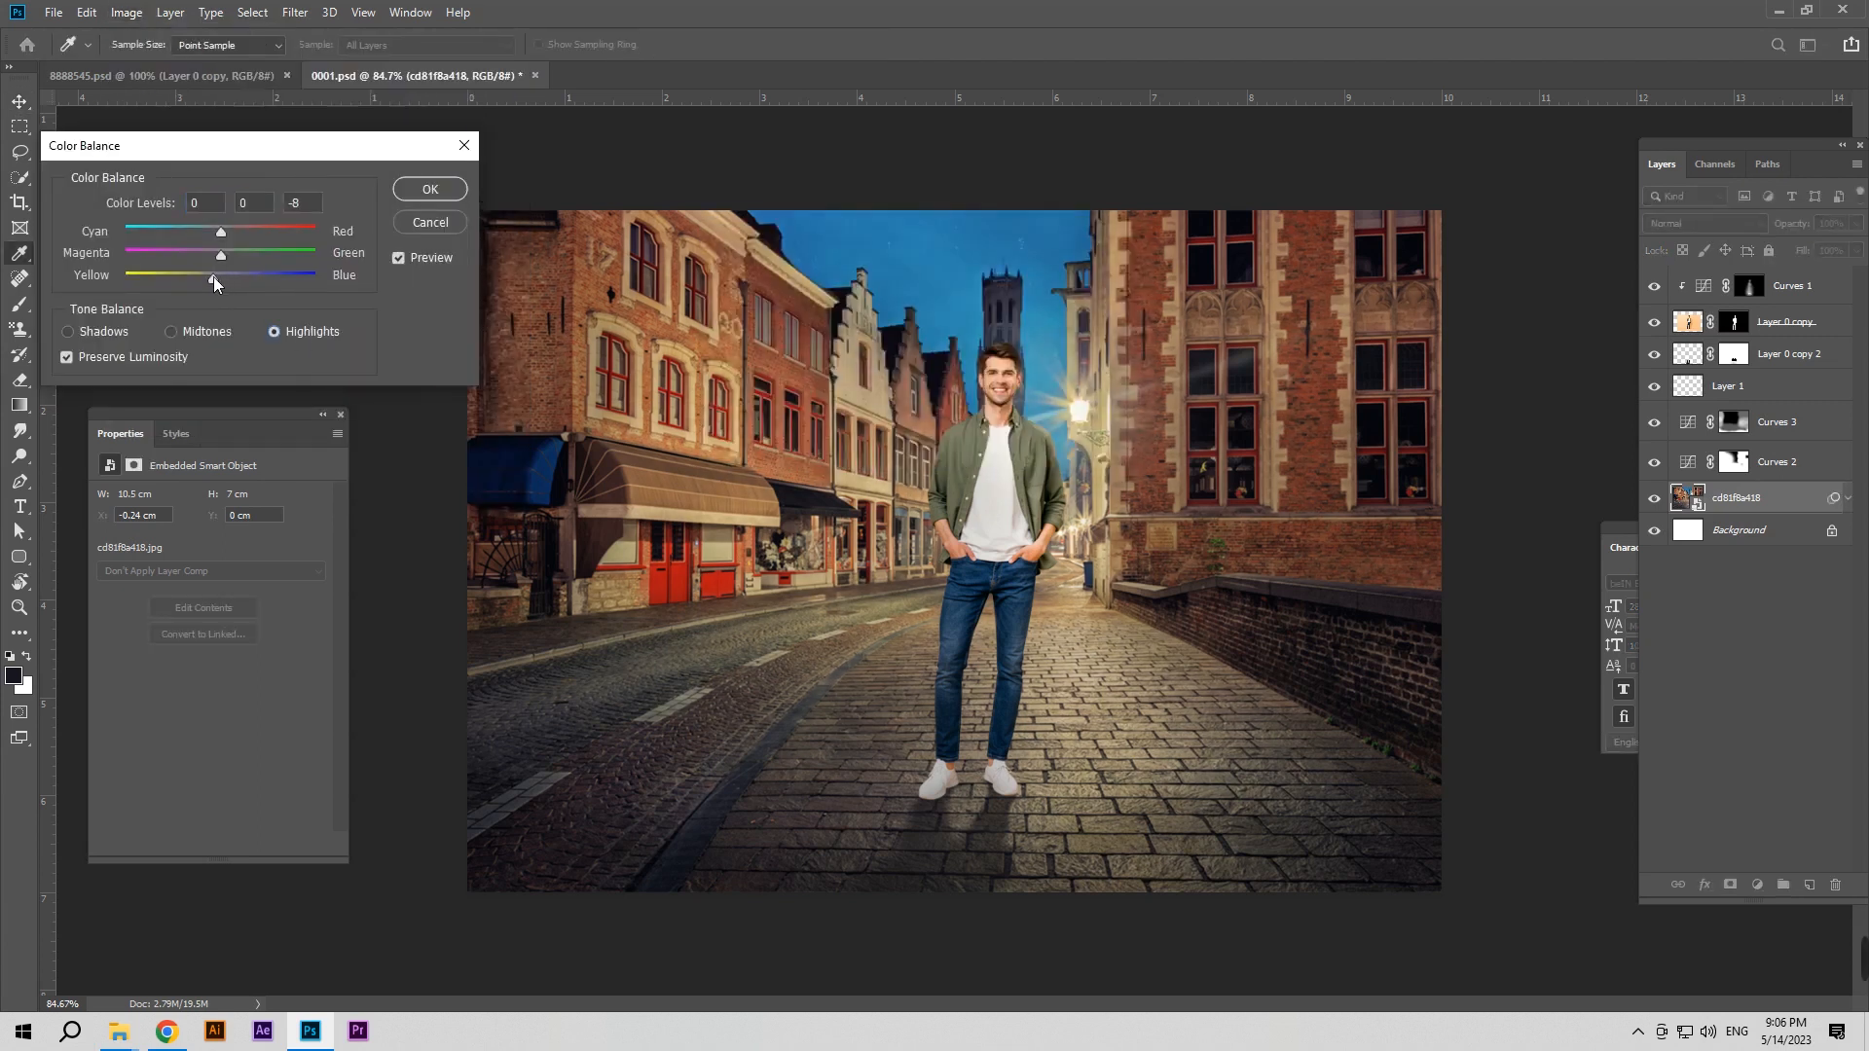
{"action": "left_click", "coordinate": [206, 334]}
{"action": "left_click_drag", "start_coordinate": [226, 230], "coordinate": [227, 230]}
{"action": "left_click", "coordinate": [122, 328]}
{"action": "left_click", "coordinate": [216, 233]}
{"action": "left_click", "coordinate": [430, 188]}
{"action": "key", "text": "v"}
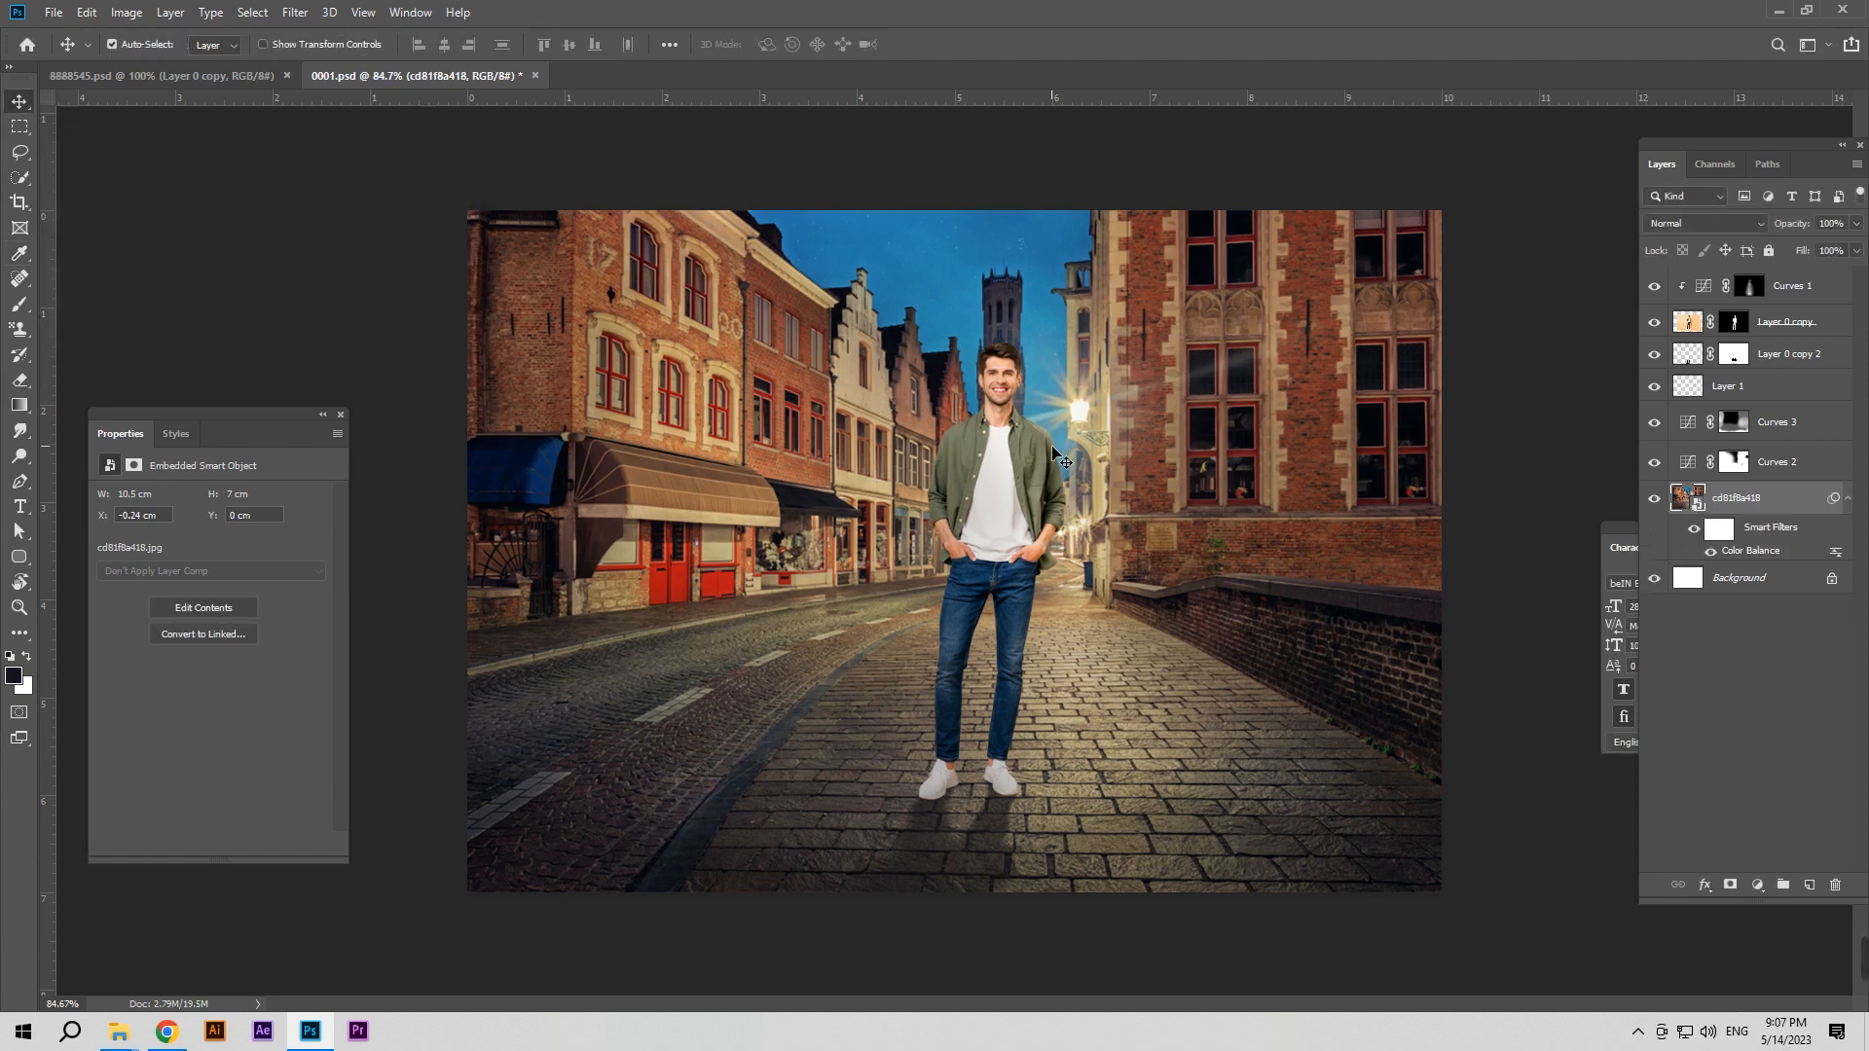
Add a new empty layer above the man's layer and clip it to him
{"action": "left_click", "coordinate": [1024, 433]}
{"action": "key", "text": "ctrl+space"}
{"action": "left_click_drag", "start_coordinate": [1015, 409], "coordinate": [1174, 455]}
{"action": "left_click", "coordinate": [1812, 885]}
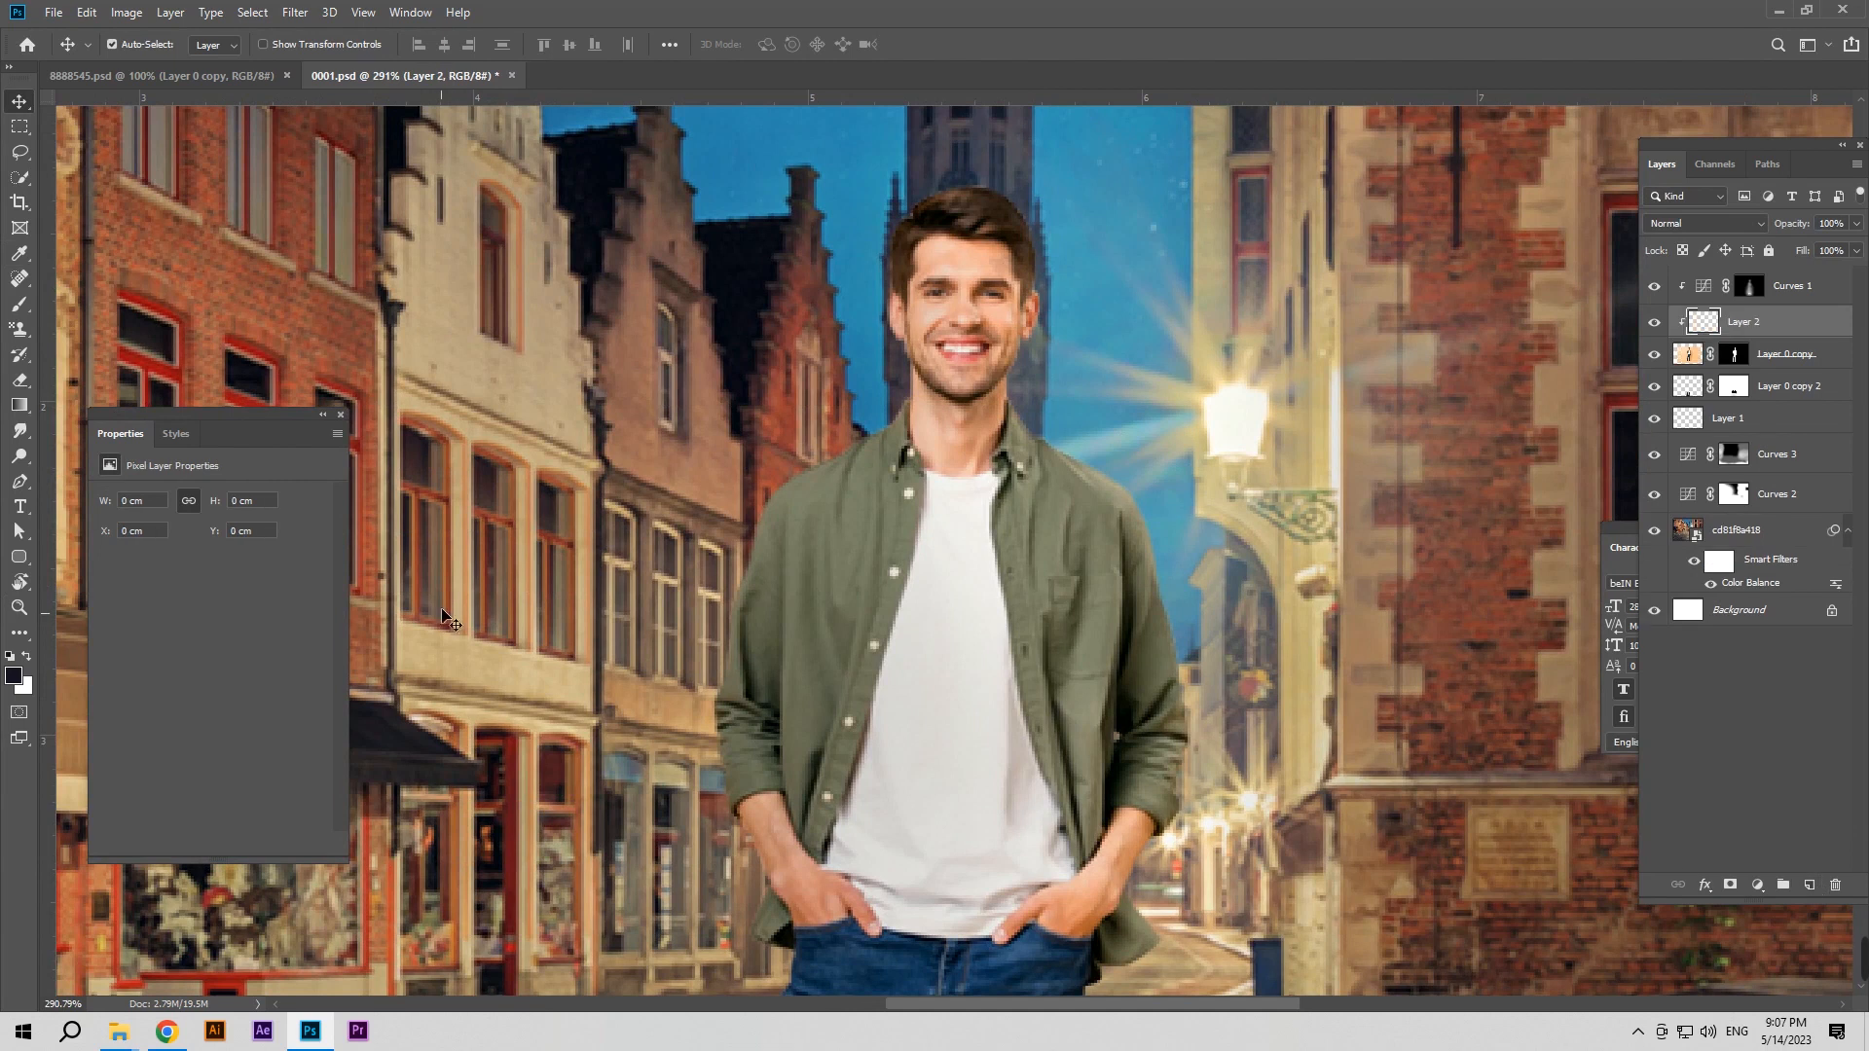
Sample the street lamp's pale yellow glow and paint a rim light along the lamp-facing edge of the man's head with a 5 px brush
{"action": "left_click", "coordinate": [19, 304]}
{"action": "left_click", "coordinate": [1210, 434], "text": "alt"}
{"action": "left_click_drag", "start_coordinate": [1209, 428], "coordinate": [825, 431]}
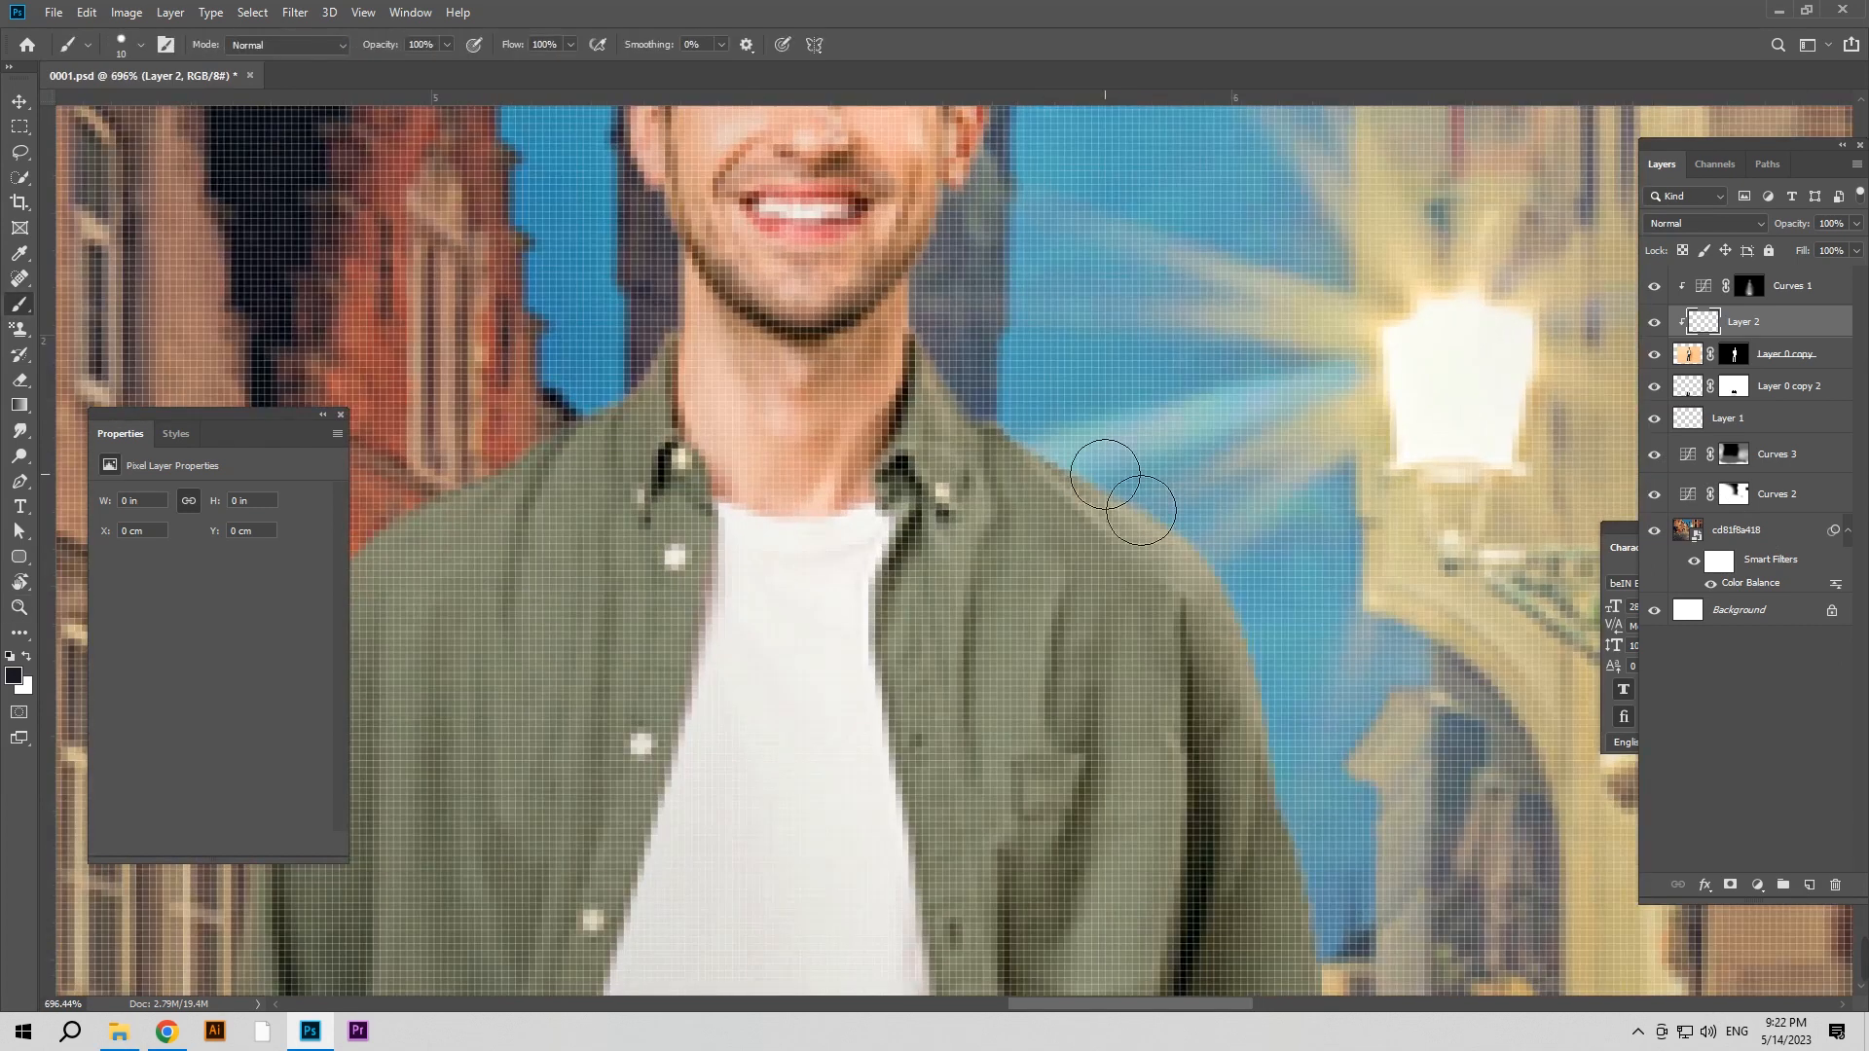
{"action": "scroll", "coordinate": [1063, 581], "scroll_direction": "up", "scroll_amount": 5}
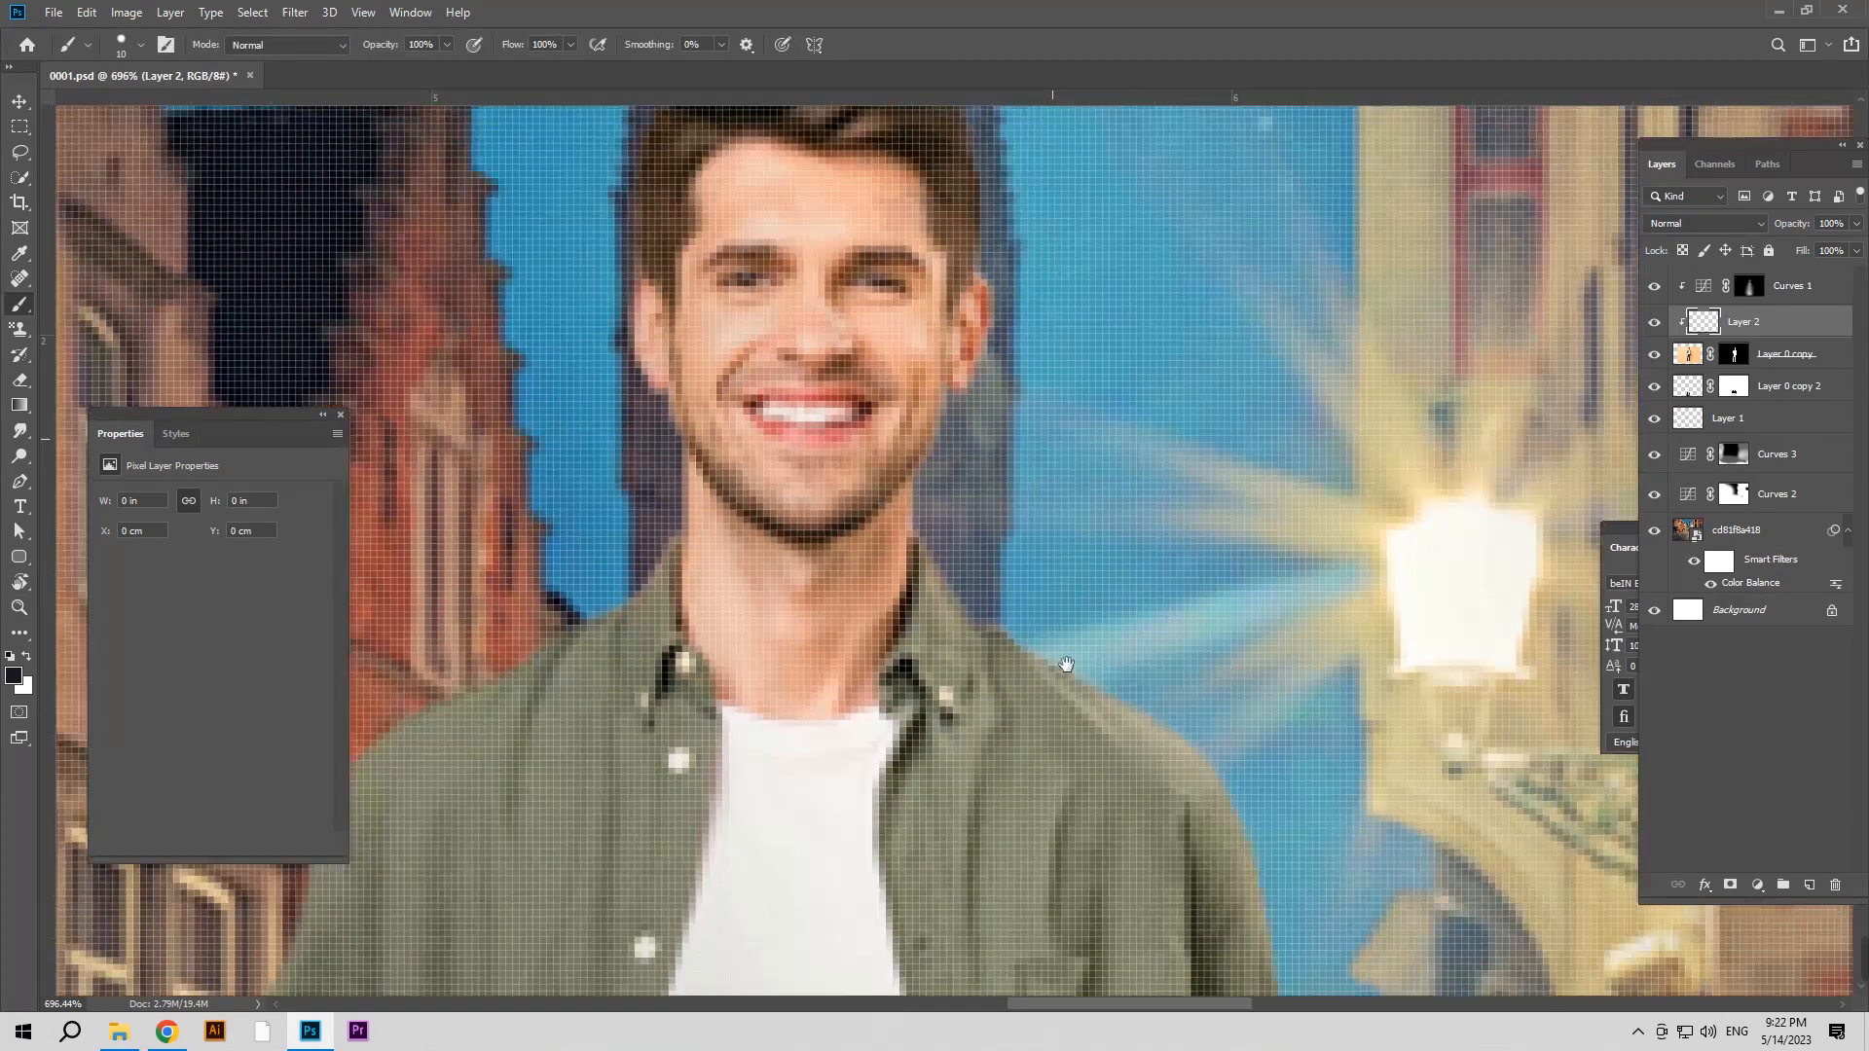
{"action": "mouse_move", "coordinate": [1063, 581]}
{"action": "left_mouse_down"}
{"action": "mouse_move", "coordinate": [1030, 584]}
{"action": "mouse_move", "coordinate": [1045, 313]}
{"action": "left_mouse_up"}
{"action": "left_click", "coordinate": [1392, 624], "text": "alt"}
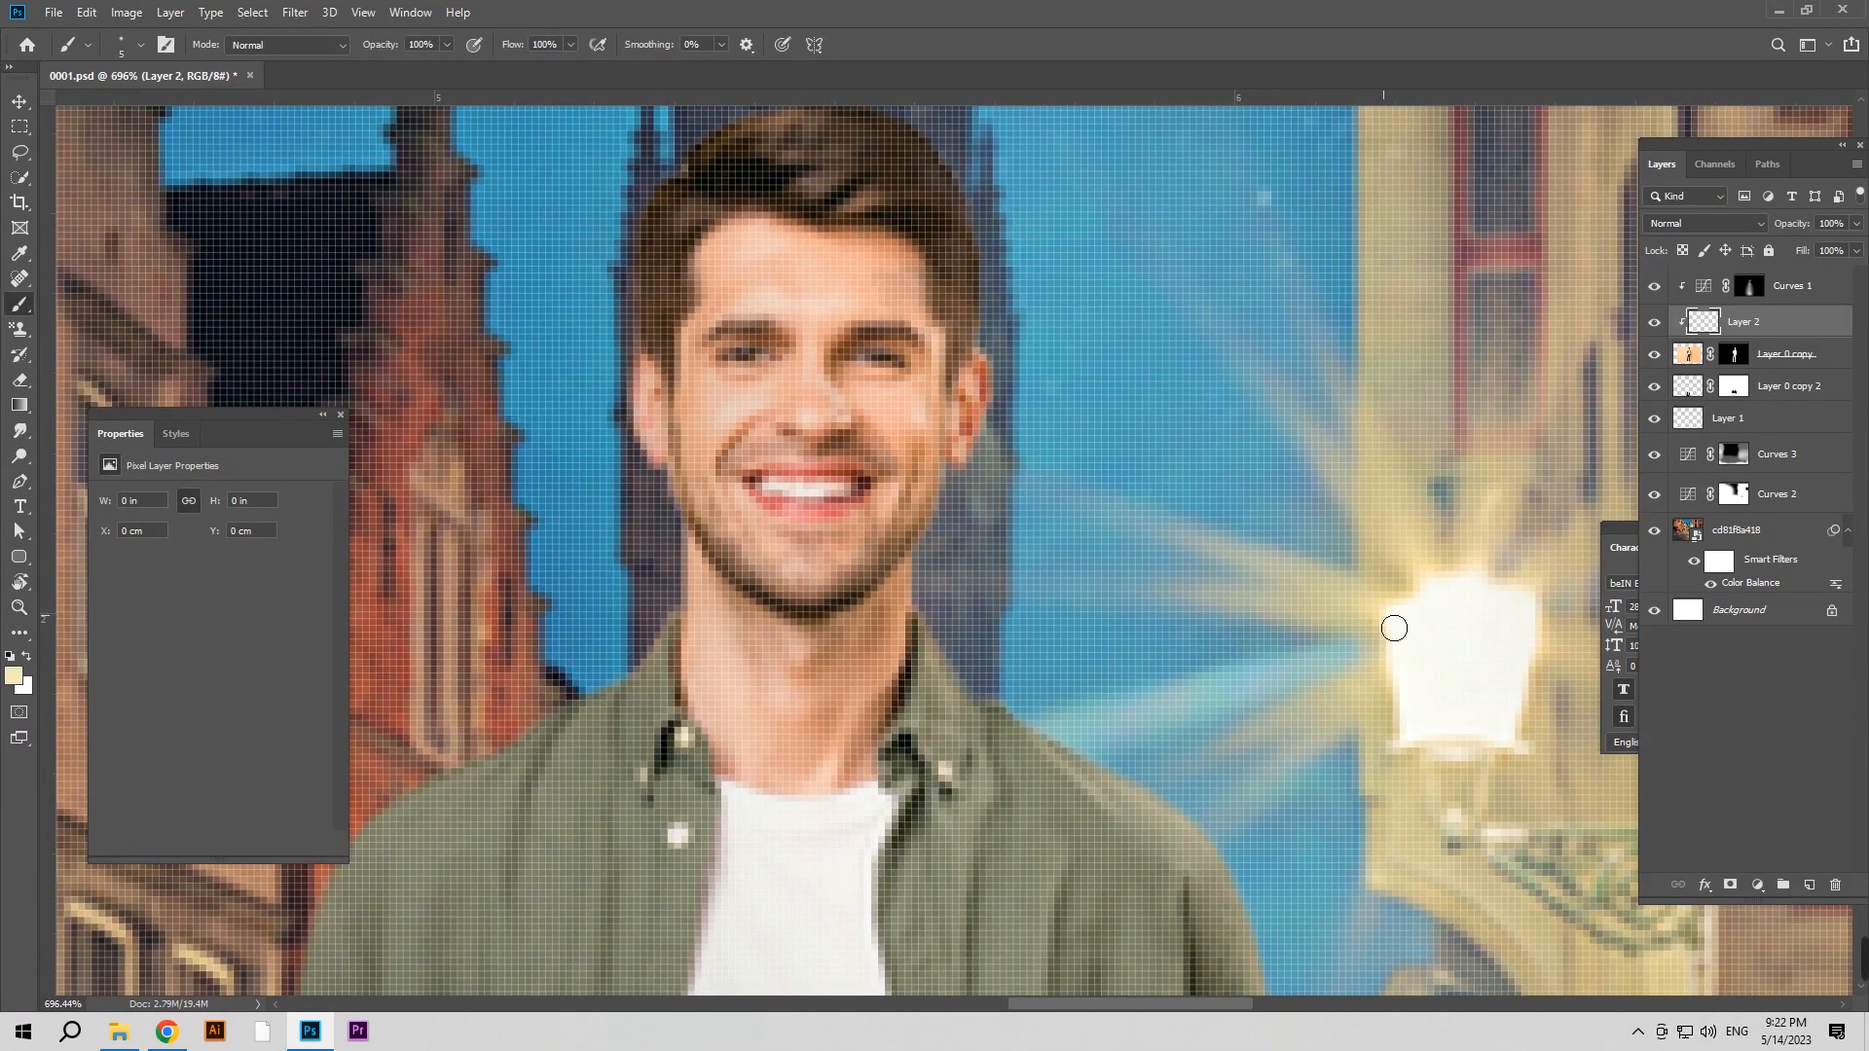
{"action": "left_click", "coordinate": [977, 263]}
{"action": "mouse_move", "coordinate": [1008, 366]}
{"action": "left_mouse_down"}
{"action": "mouse_move", "coordinate": [988, 488]}
{"action": "mouse_move", "coordinate": [961, 486]}
{"action": "mouse_move", "coordinate": [930, 584]}
{"action": "mouse_move", "coordinate": [994, 710]}
{"action": "mouse_move", "coordinate": [943, 625]}
{"action": "left_mouse_up"}
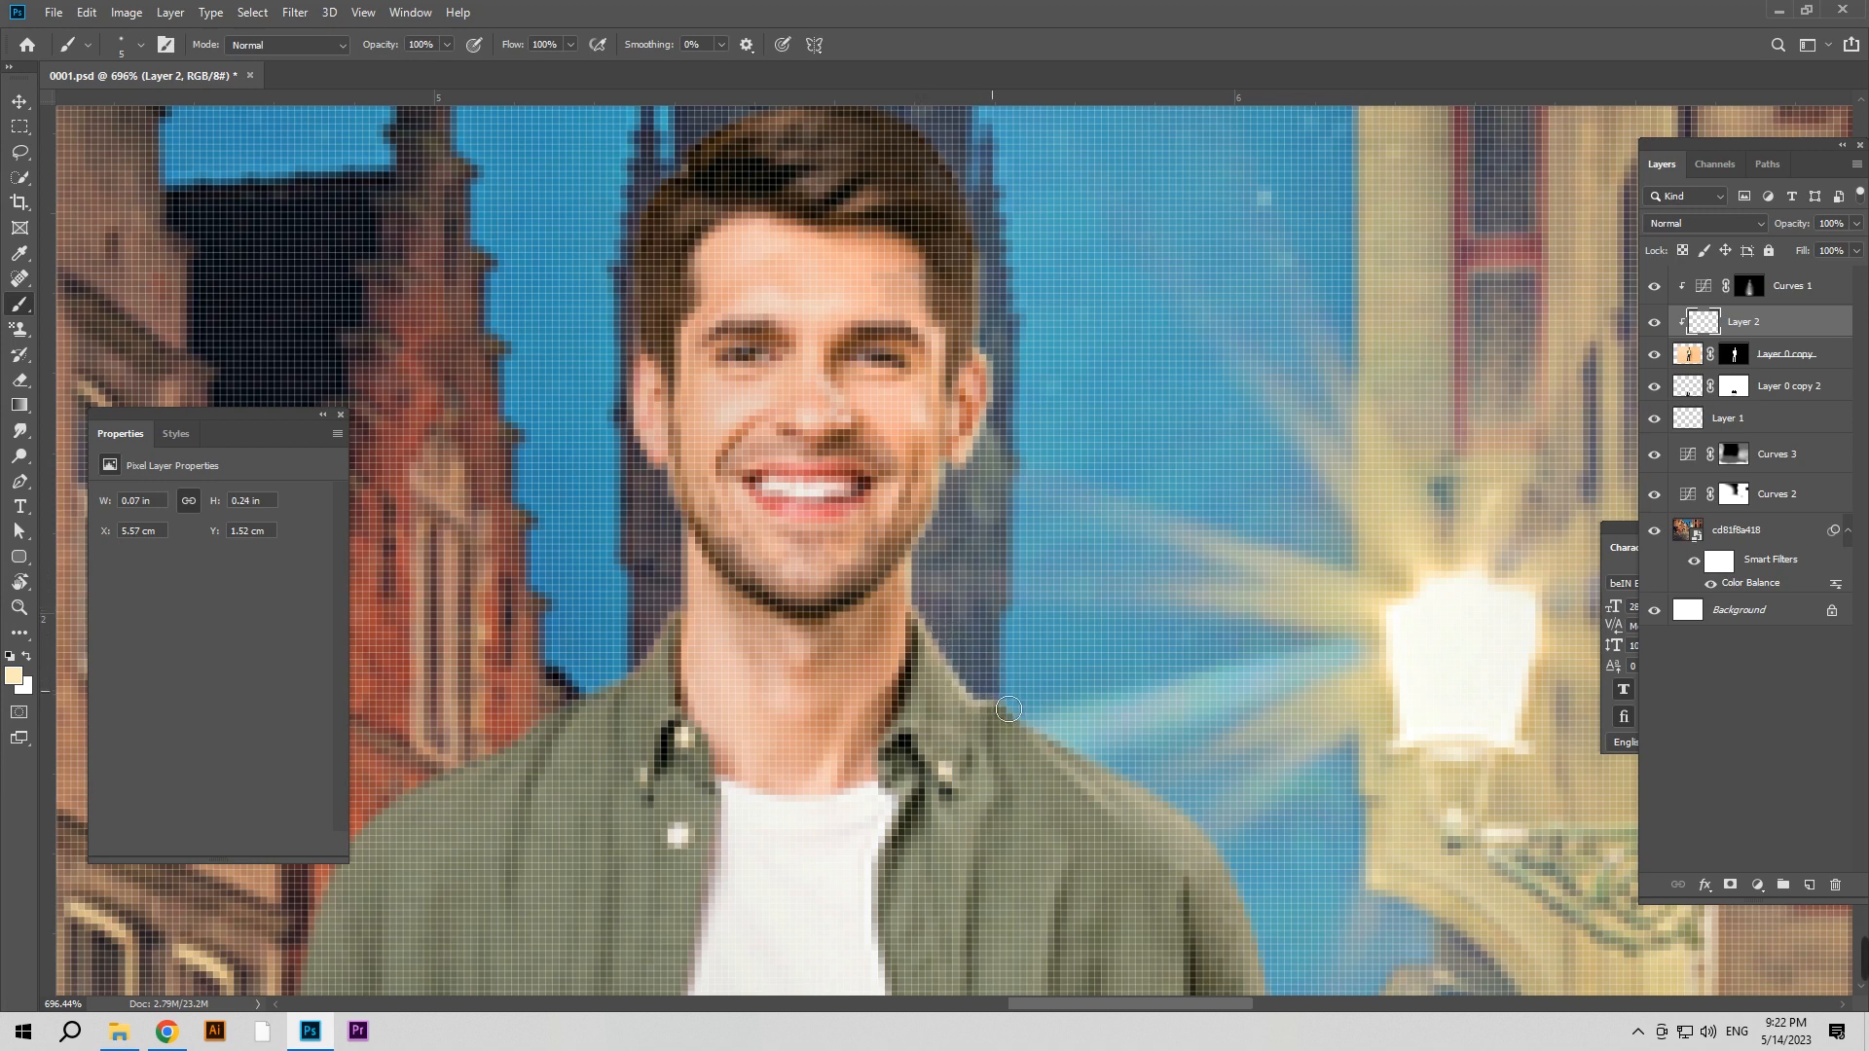
Extend the rim light to the collar and shoulder, blending it inward with a 3 px brush at 18% opacity
{"action": "left_click_drag", "start_coordinate": [1012, 707], "coordinate": [1040, 729]}
{"action": "right_click", "coordinate": [985, 603], "text": "alt"}
{"action": "left_click_drag", "start_coordinate": [406, 49], "coordinate": [325, 55]}
{"action": "mouse_move", "coordinate": [896, 587]}
{"action": "left_mouse_down"}
{"action": "mouse_move", "coordinate": [830, 622]}
{"action": "mouse_move", "coordinate": [961, 794]}
{"action": "left_mouse_up"}
{"action": "mouse_move", "coordinate": [991, 720]}
{"action": "left_mouse_down"}
{"action": "mouse_move", "coordinate": [962, 774]}
{"action": "mouse_move", "coordinate": [1014, 777]}
{"action": "mouse_move", "coordinate": [988, 663]}
{"action": "mouse_move", "coordinate": [945, 586]}
{"action": "left_mouse_up"}
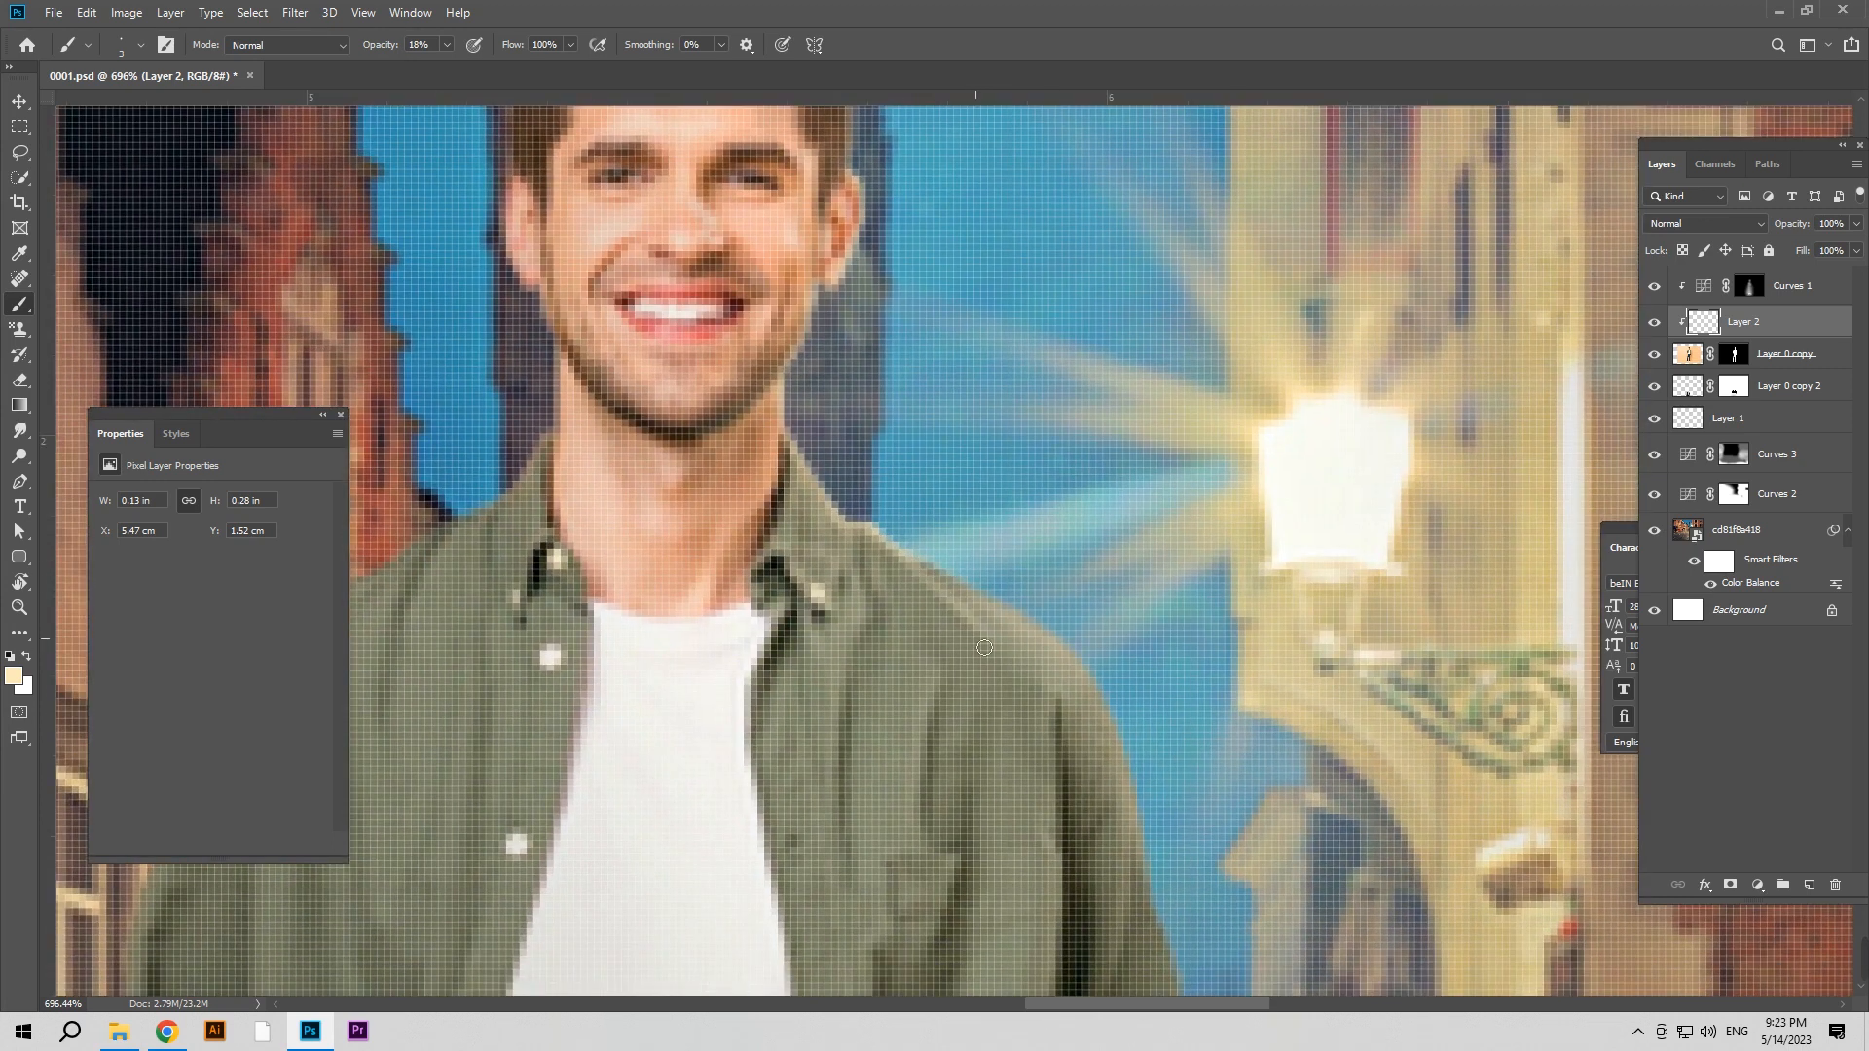
{"action": "left_click_drag", "start_coordinate": [990, 645], "coordinate": [996, 618]}
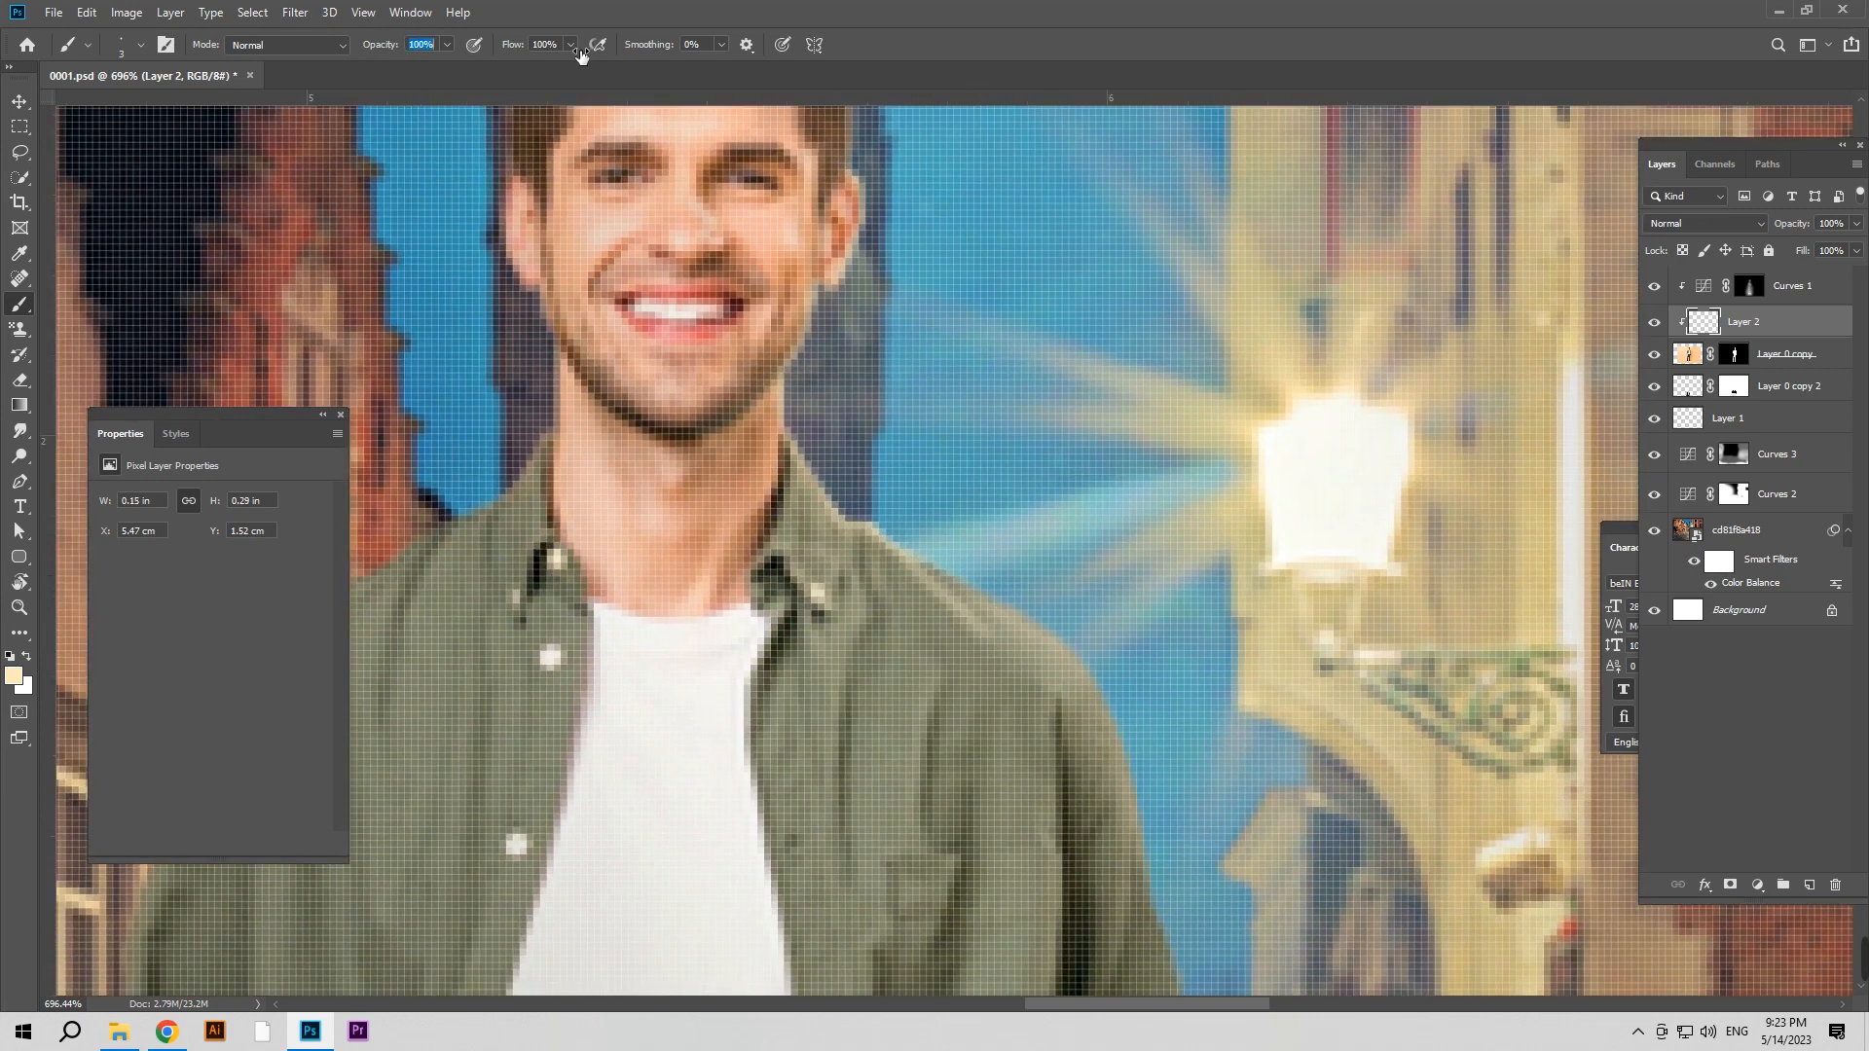
Paint a crisp rim light down the shoulder and upper sleeve edge with the 3 px brush at 100% opacity
{"action": "mouse_move", "coordinate": [993, 597]}
{"action": "left_mouse_down"}
{"action": "mouse_move", "coordinate": [1071, 643]}
{"action": "mouse_move", "coordinate": [1076, 562]}
{"action": "left_mouse_up"}
{"action": "left_click", "coordinate": [1105, 680], "text": "shift"}
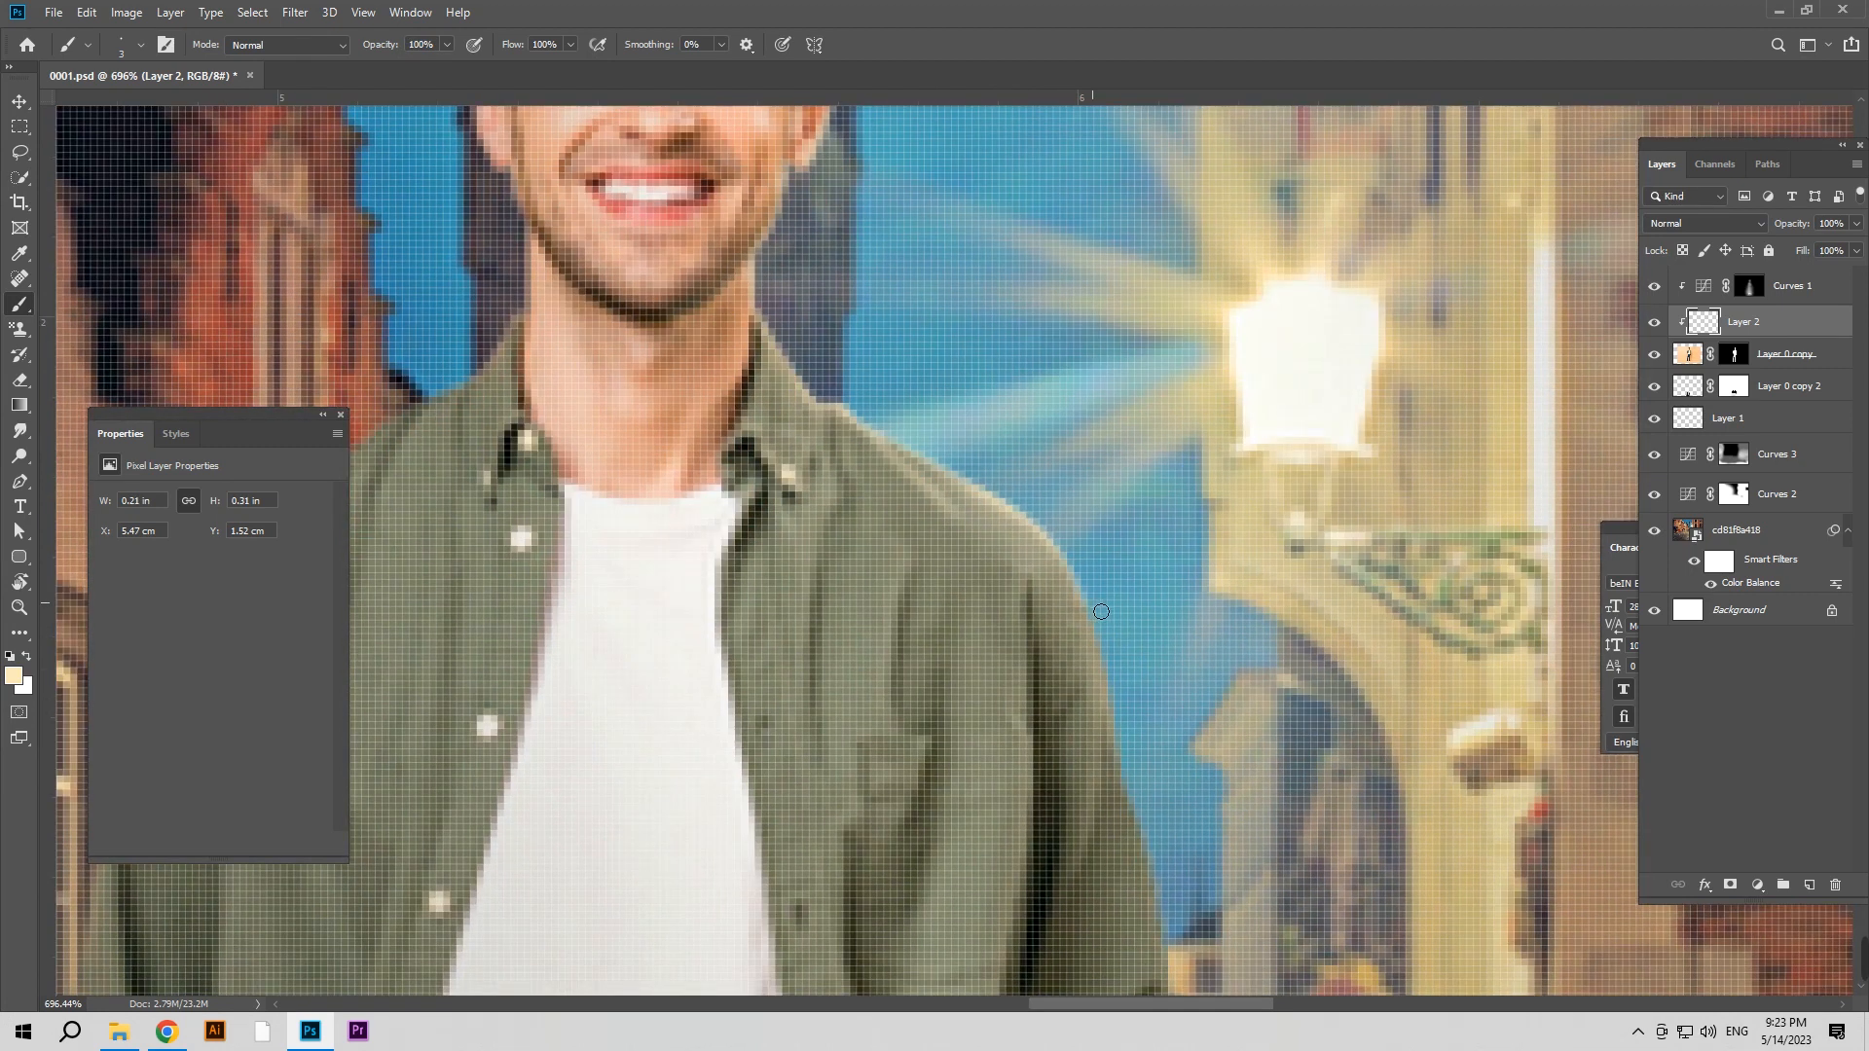
{"action": "left_click", "coordinate": [1110, 665], "text": "shift"}
{"action": "left_click", "coordinate": [1122, 712], "text": "shift"}
{"action": "mouse_move", "coordinate": [1122, 712]}
{"action": "left_mouse_down"}
{"action": "mouse_move", "coordinate": [1098, 553]}
{"action": "mouse_move", "coordinate": [1105, 574]}
{"action": "left_mouse_up"}
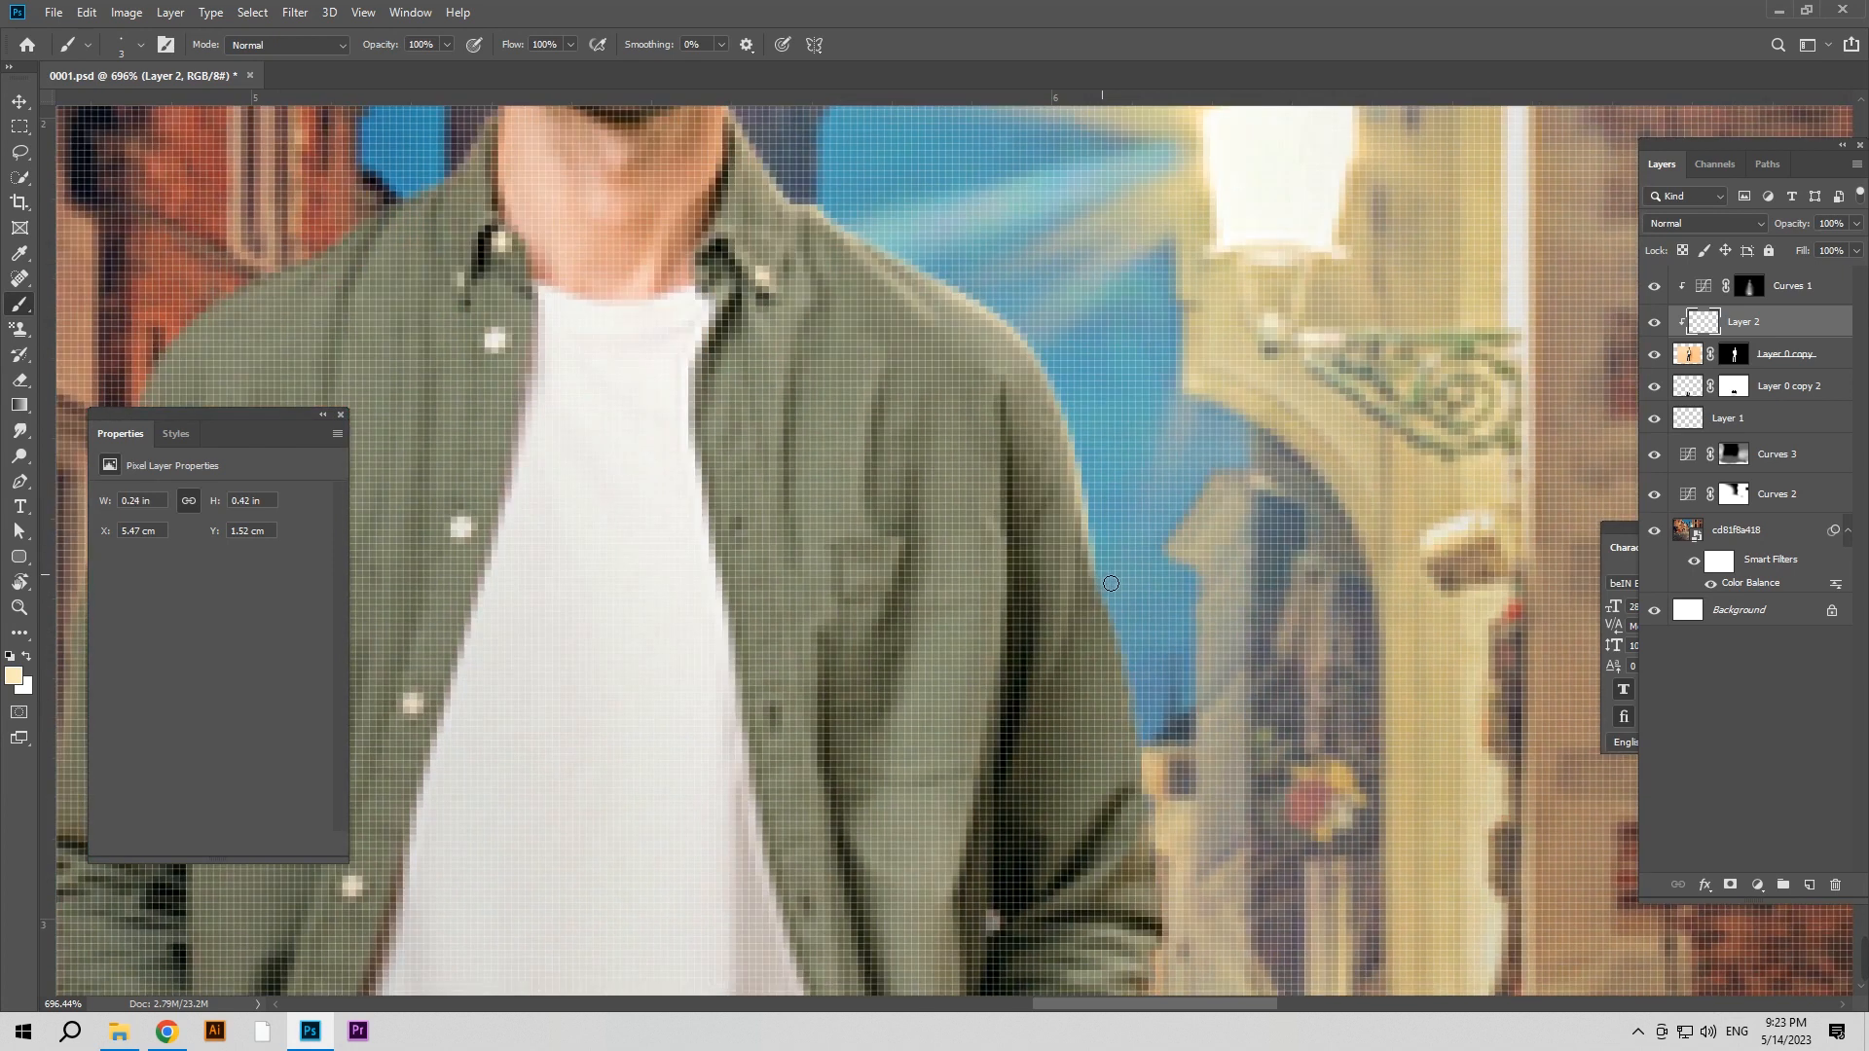
{"action": "left_click", "coordinate": [1133, 658], "text": "shift"}
Add faint highlights to the upper sleeve folds with the brush at 11% opacity
{"action": "left_click_drag", "start_coordinate": [393, 50], "coordinate": [300, 57]}
{"action": "left_click", "coordinate": [1081, 598], "text": "shift"}
{"action": "left_click", "coordinate": [1069, 652], "text": "shift"}
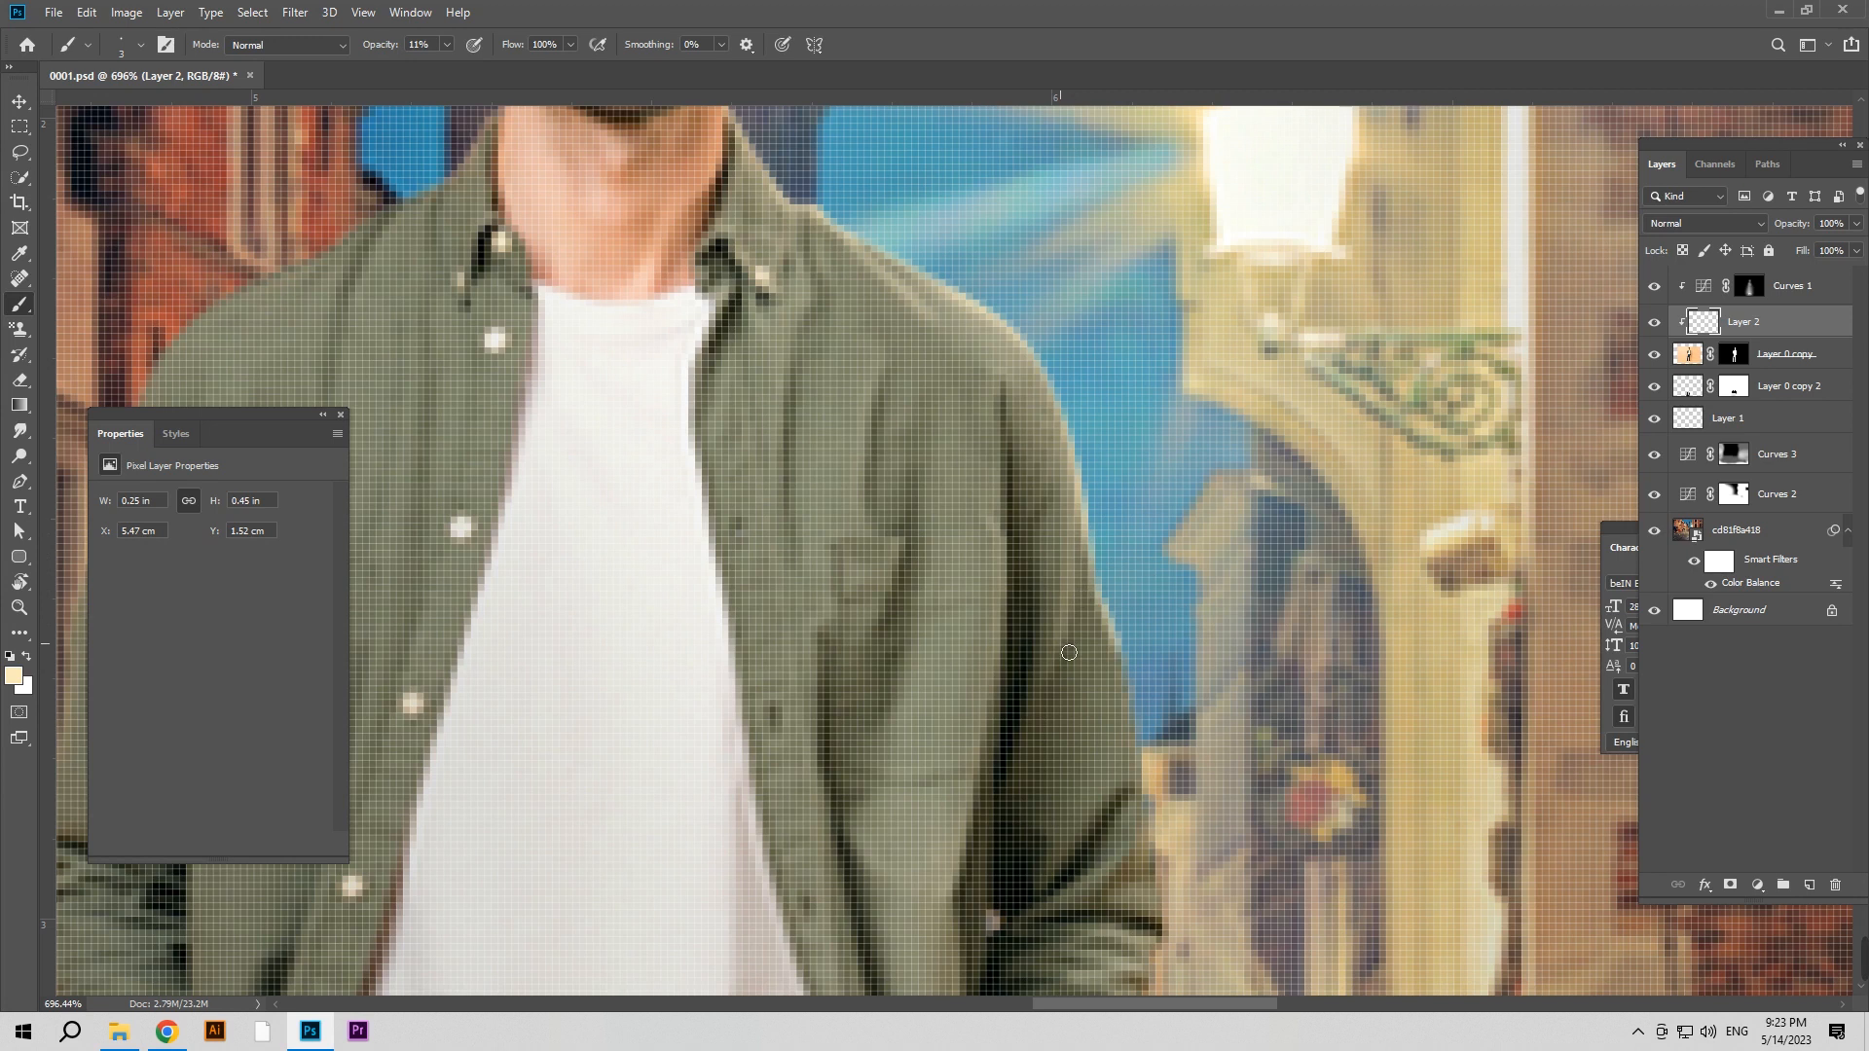
{"action": "left_click", "coordinate": [1052, 688], "text": "shift"}
{"action": "left_click", "coordinate": [1072, 640], "text": "shift"}
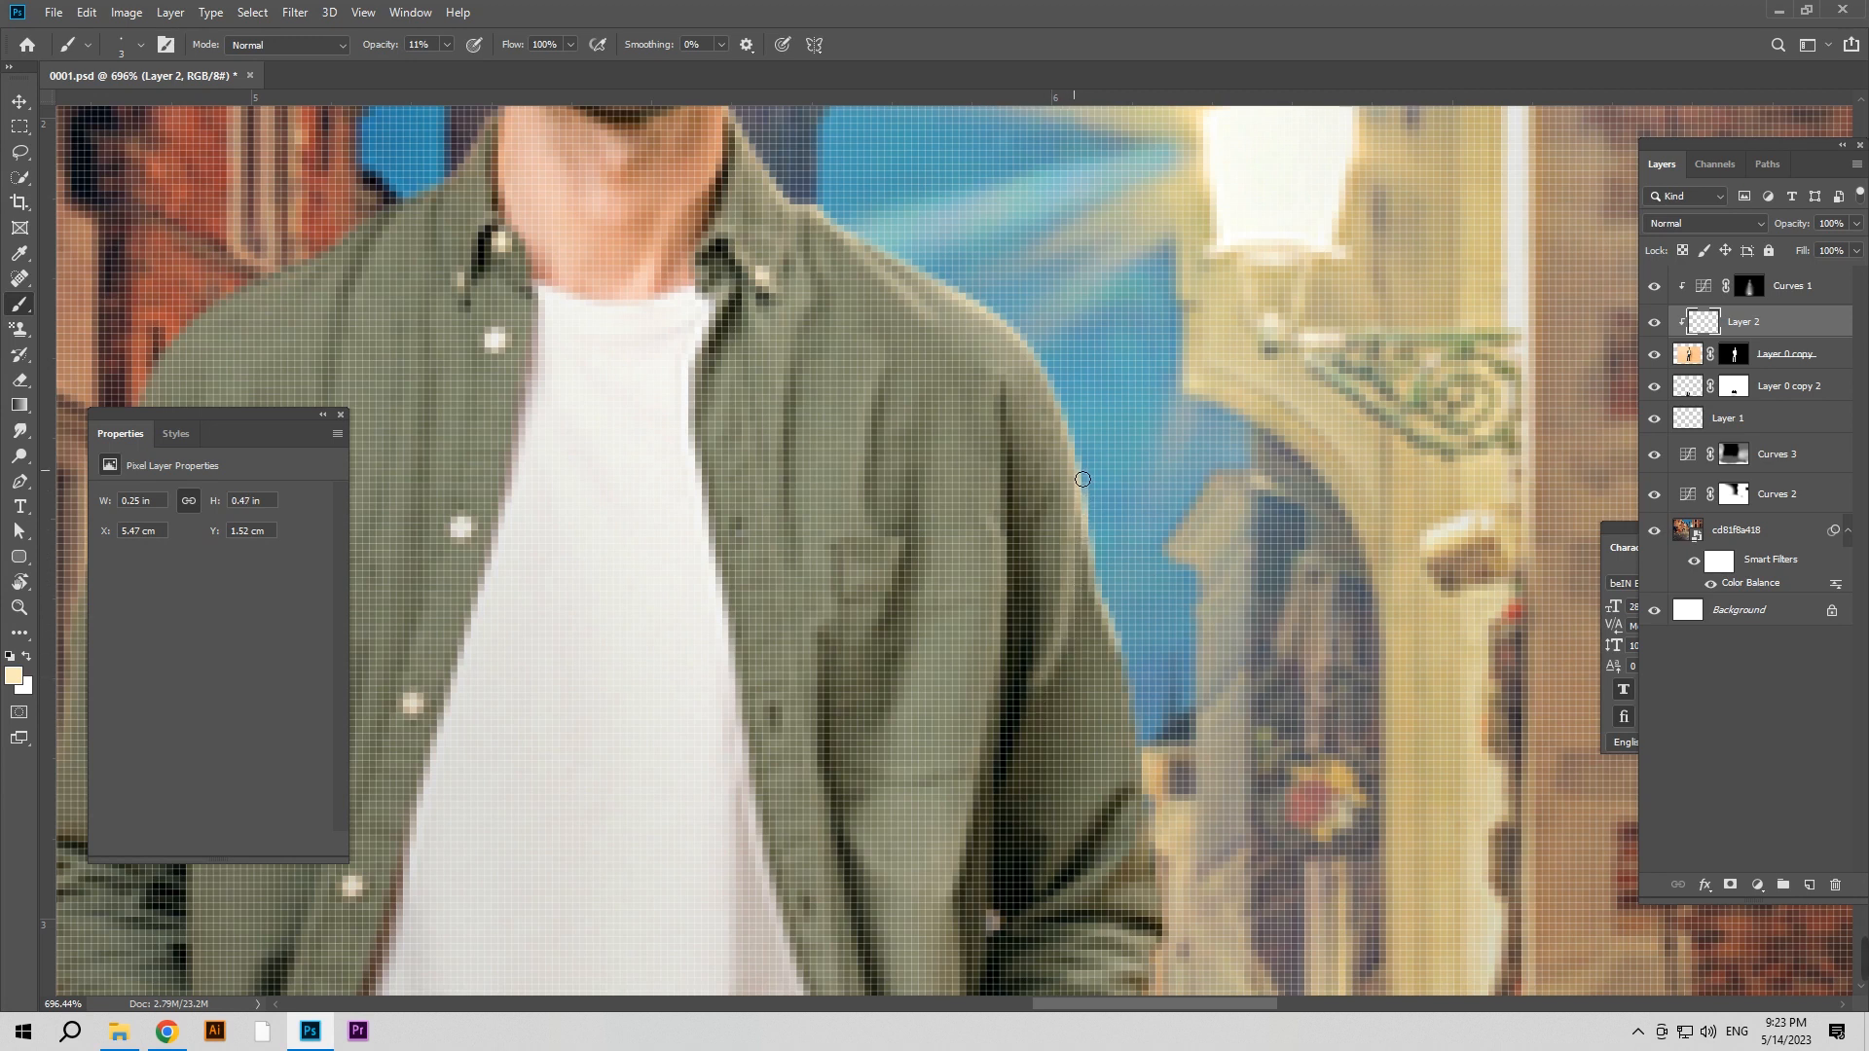
Continue the rim light down the sleeve edge to the elbow at 100% brush opacity
{"action": "left_click_drag", "start_coordinate": [1175, 759], "coordinate": [1192, 596]}
{"action": "left_click_drag", "start_coordinate": [379, 48], "coordinate": [812, 49]}
{"action": "left_click", "coordinate": [1158, 558], "text": "shift"}
{"action": "left_click", "coordinate": [1164, 590], "text": "shift"}
{"action": "left_click", "coordinate": [1168, 619], "text": "shift"}
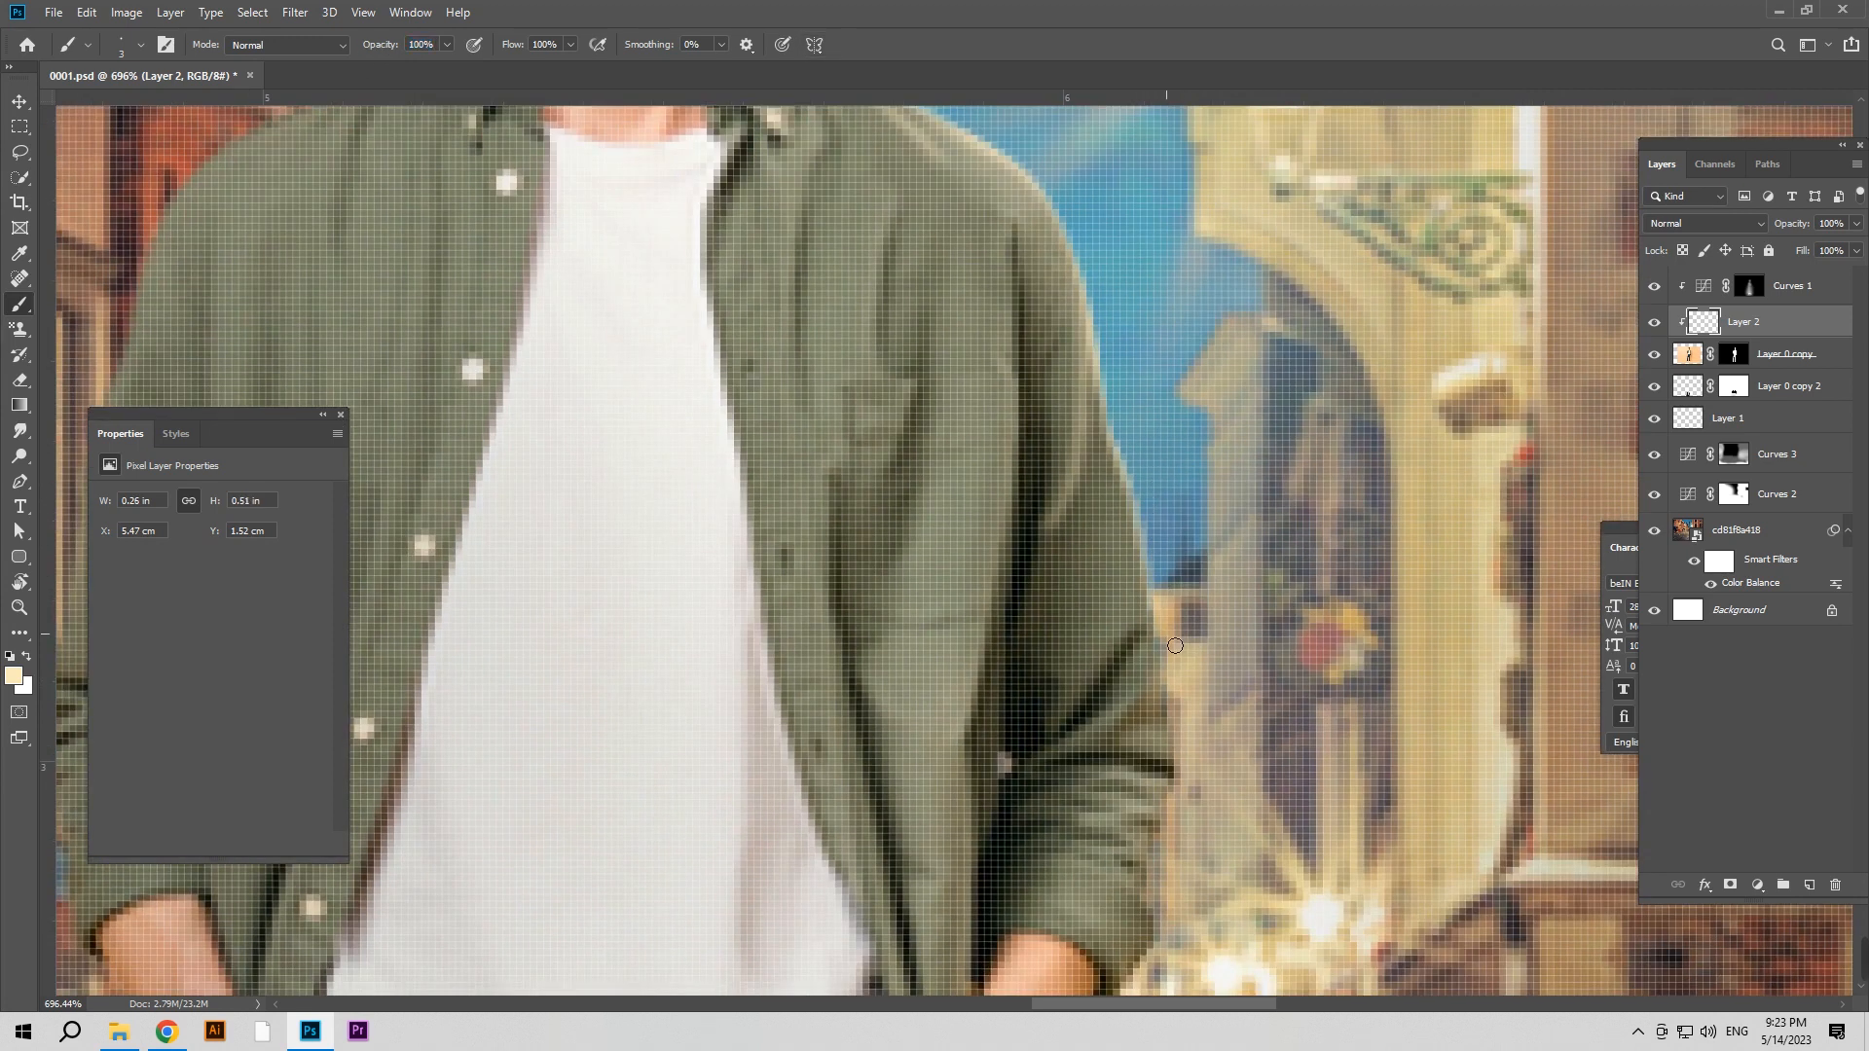
{"action": "left_click", "coordinate": [1170, 645], "text": "shift"}
{"action": "left_click", "coordinate": [1178, 699], "text": "shift"}
Paint soft highlights along the sleeve creases at the elbow with the brush at 34% opacity
{"action": "mouse_move", "coordinate": [388, 47]}
{"action": "left_mouse_down"}
{"action": "mouse_move", "coordinate": [255, 55]}
{"action": "mouse_move", "coordinate": [288, 61]}
{"action": "left_mouse_up"}
{"action": "left_click", "coordinate": [1149, 639]}
{"action": "left_click", "coordinate": [1113, 669], "text": "shift"}
{"action": "left_click", "coordinate": [1093, 702], "text": "shift"}
{"action": "left_click", "coordinate": [1063, 735], "text": "shift"}
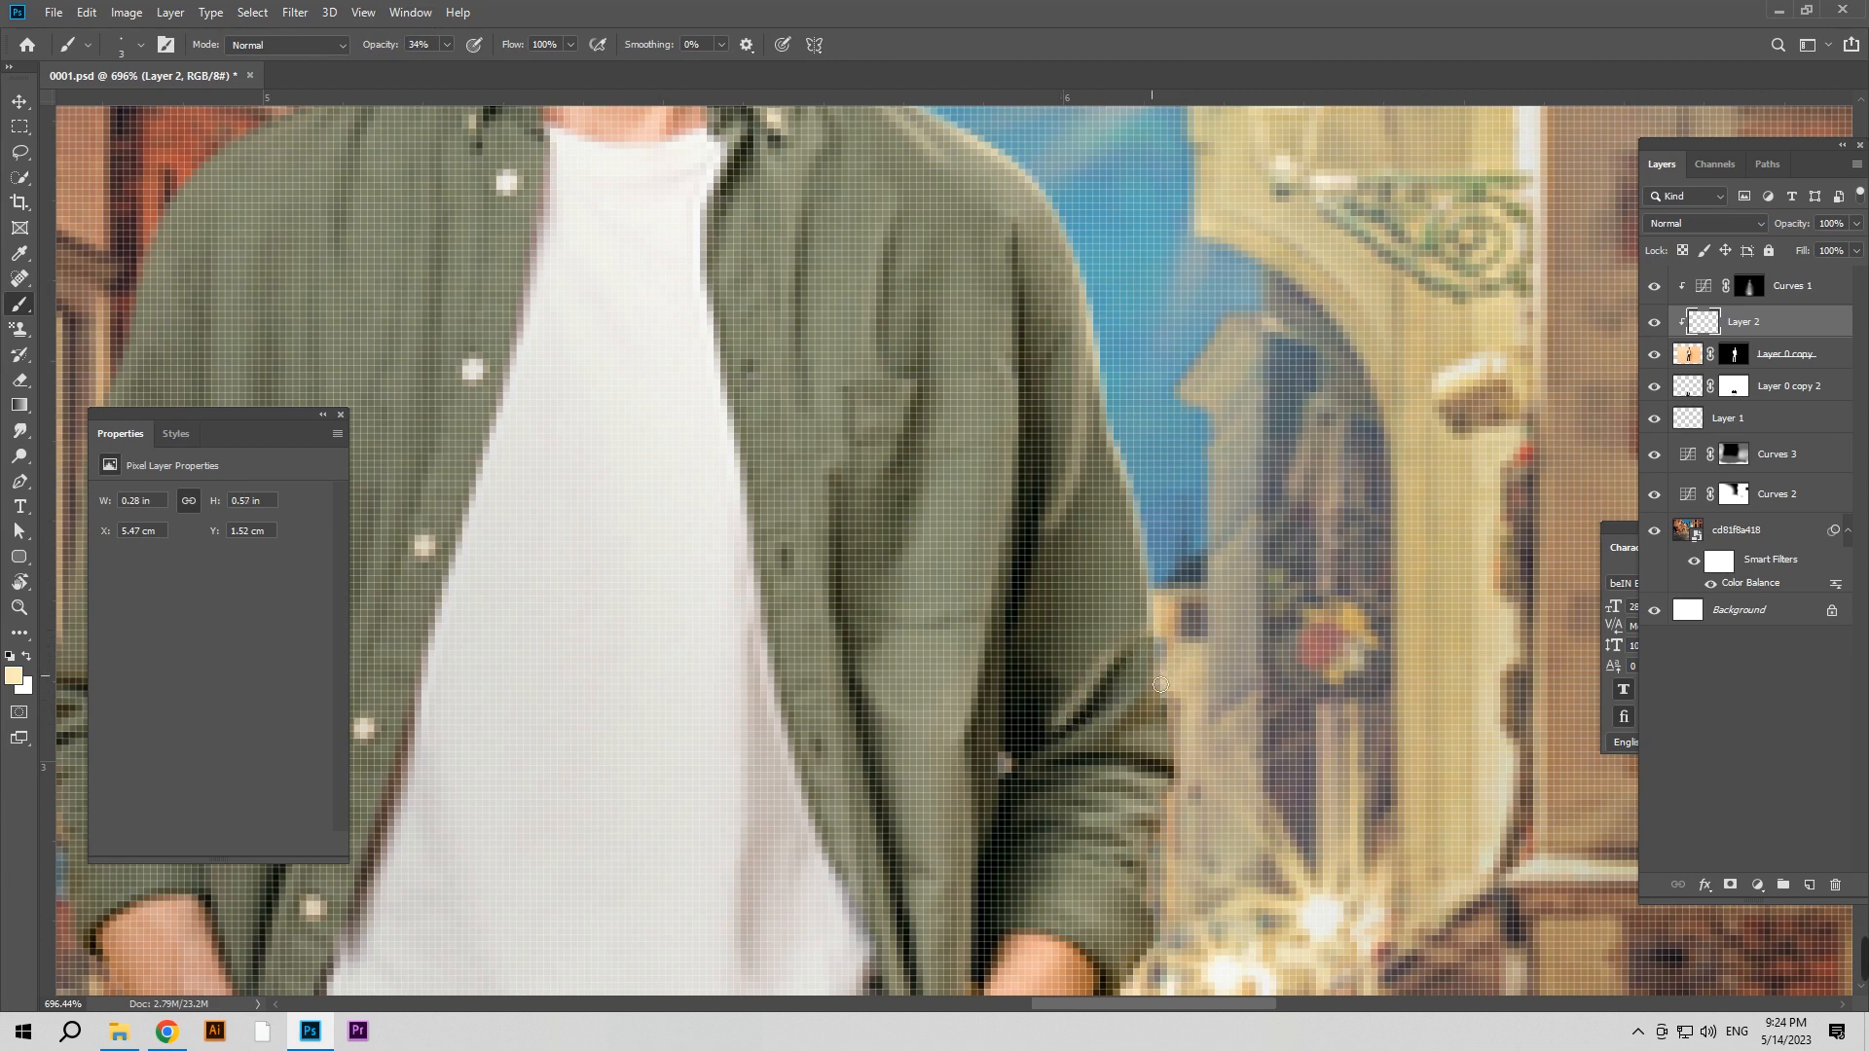
{"action": "left_click", "coordinate": [1136, 709], "text": "shift"}
{"action": "left_click", "coordinate": [1111, 734], "text": "shift"}
{"action": "left_click", "coordinate": [1061, 760], "text": "shift"}
{"action": "left_click", "coordinate": [1049, 759], "text": "shift"}
{"action": "left_click", "coordinate": [1066, 735], "text": "shift"}
Add a layer mask to the rim-light layer and enlarge the black brush to about 12 px
{"action": "key", "text": "z"}
{"action": "mouse_move", "coordinate": [1118, 728]}
{"action": "left_mouse_down"}
{"action": "mouse_move", "coordinate": [963, 730]}
{"action": "mouse_move", "coordinate": [1143, 663]}
{"action": "mouse_move", "coordinate": [1203, 507]}
{"action": "left_mouse_up"}
{"action": "key", "text": "b"}
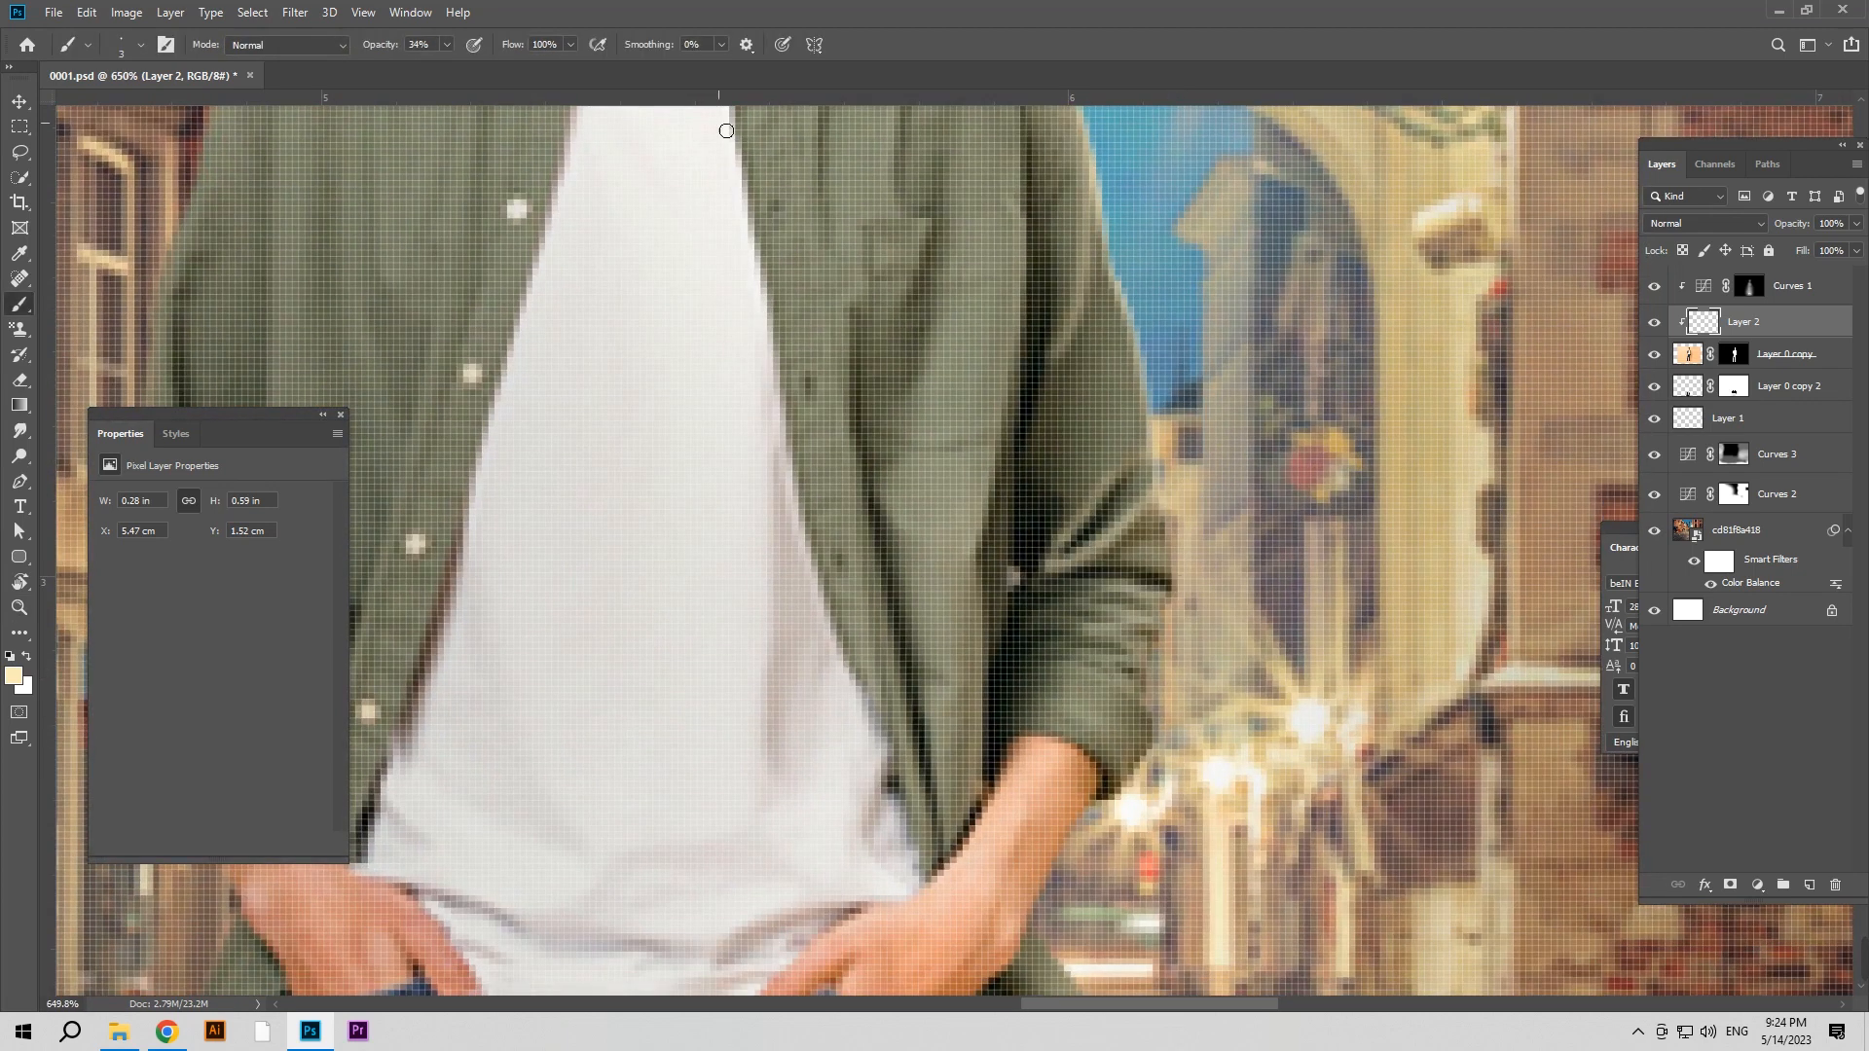
{"action": "left_click", "coordinate": [1730, 884]}
{"action": "right_click", "coordinate": [1082, 516]}
{"action": "left_click_drag", "start_coordinate": [1082, 492], "coordinate": [1123, 492]}
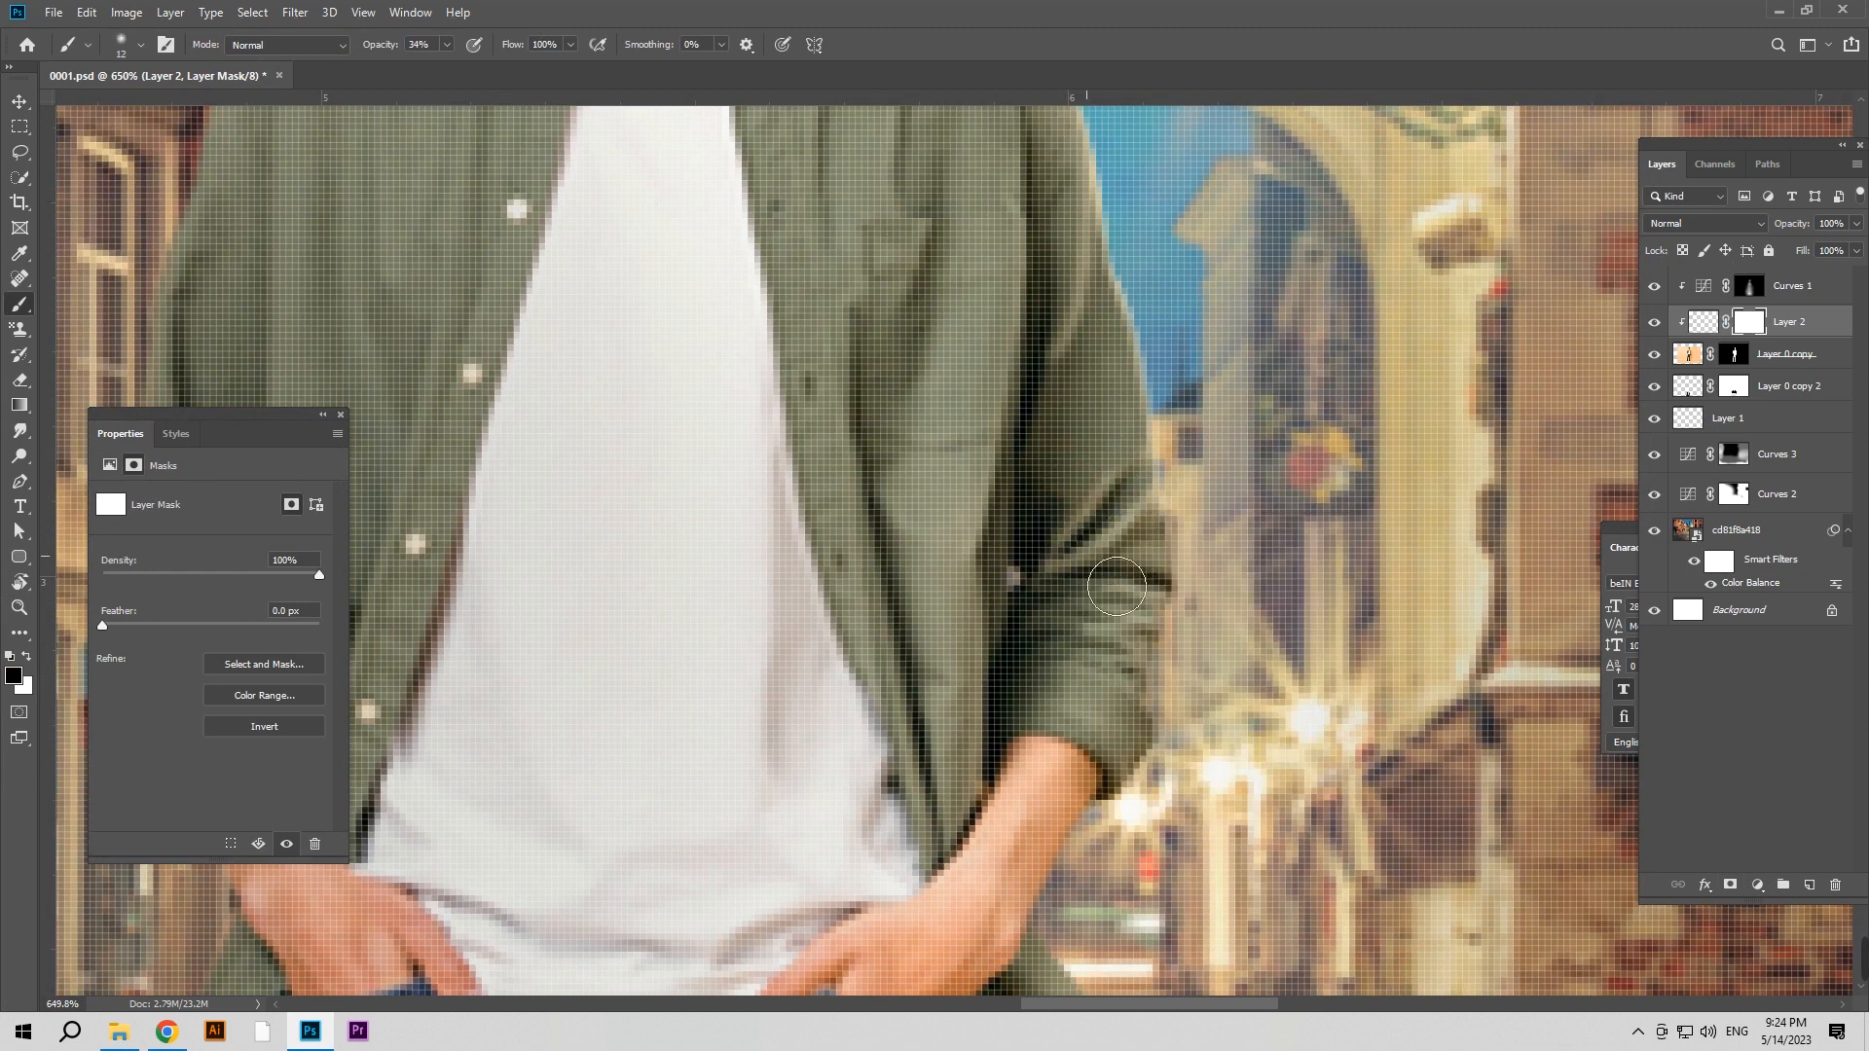
{"action": "key", "text": "z"}
{"action": "mouse_move", "coordinate": [1112, 561]}
{"action": "left_mouse_down"}
{"action": "mouse_move", "coordinate": [975, 577]}
{"action": "mouse_move", "coordinate": [1081, 575]}
{"action": "left_mouse_up"}
{"action": "key", "text": "b"}
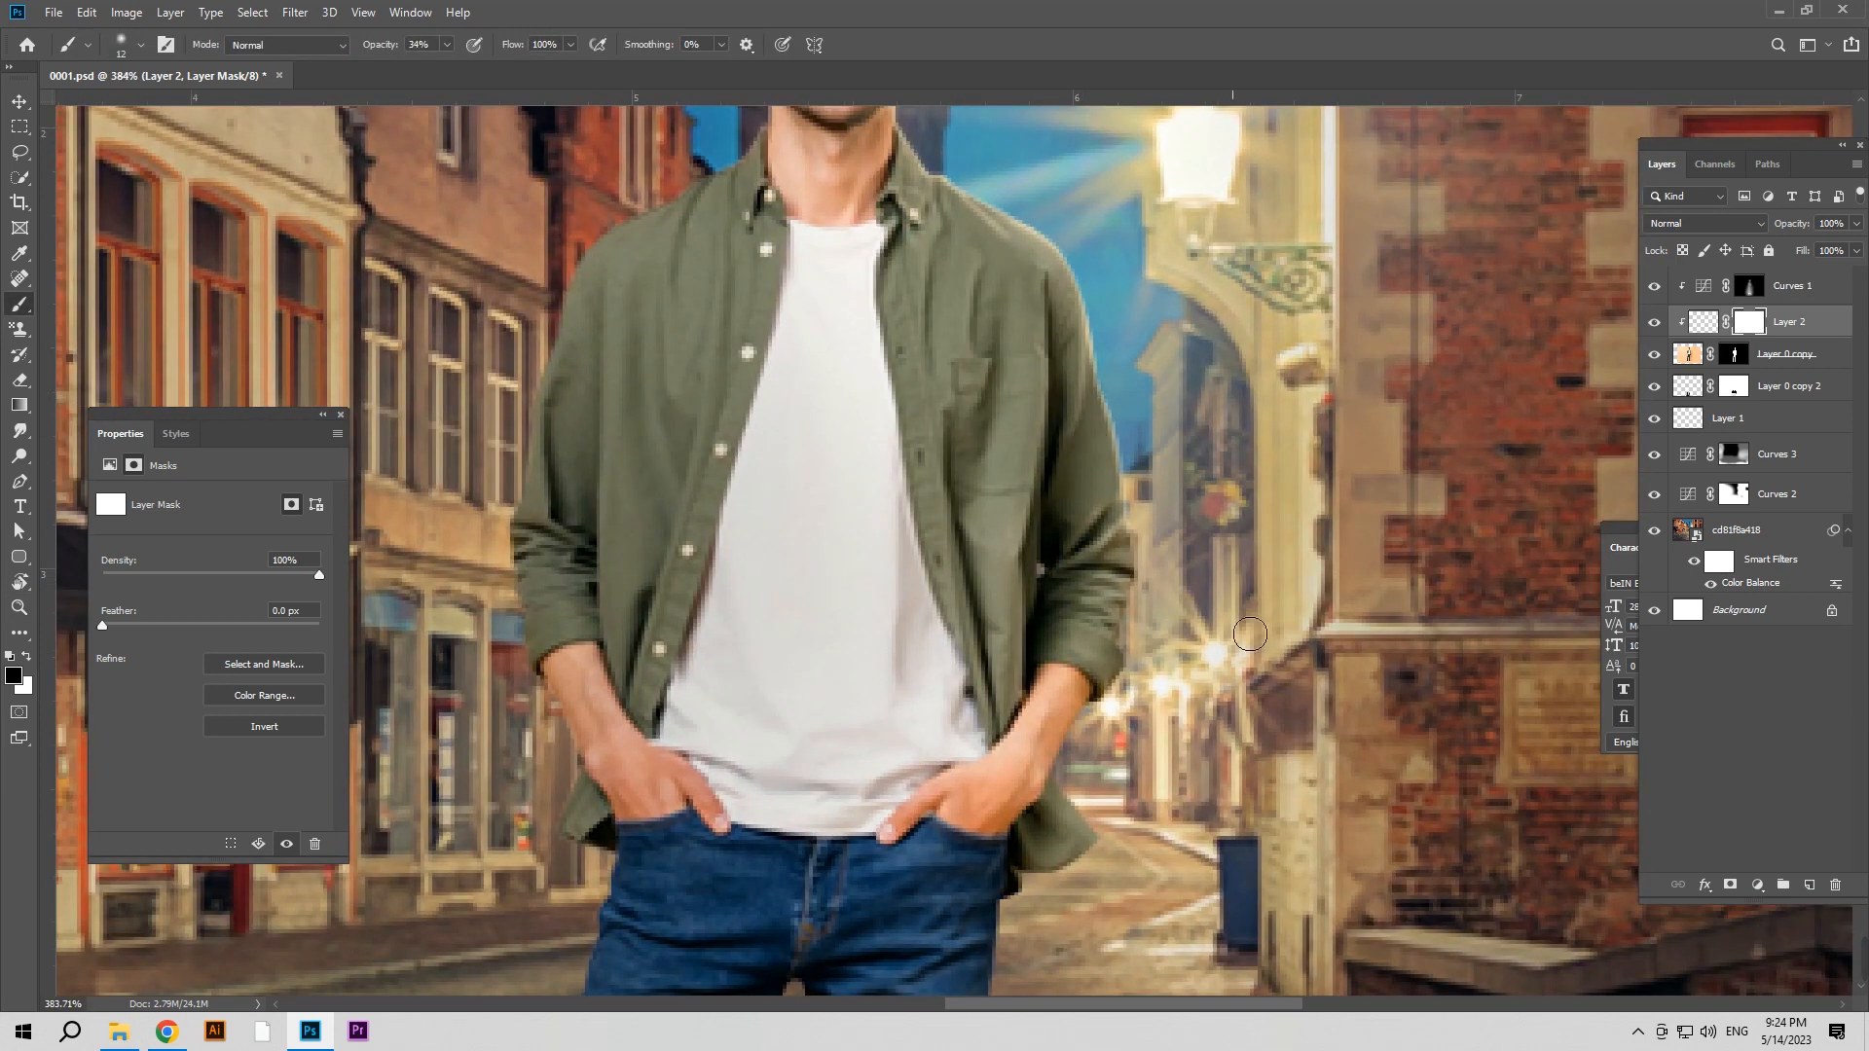
Set the brush to 4 px at 100% opacity and switch painting from the mask back to the rim-light layer's pixels
{"action": "left_click_drag", "start_coordinate": [1146, 565], "coordinate": [1207, 566]}
{"action": "key", "text": "0"}
{"action": "right_click", "coordinate": [1160, 510], "text": "alt"}
{"action": "right_click", "coordinate": [1143, 504], "text": "alt"}
{"action": "left_click_drag", "start_coordinate": [1142, 503], "coordinate": [1133, 507]}
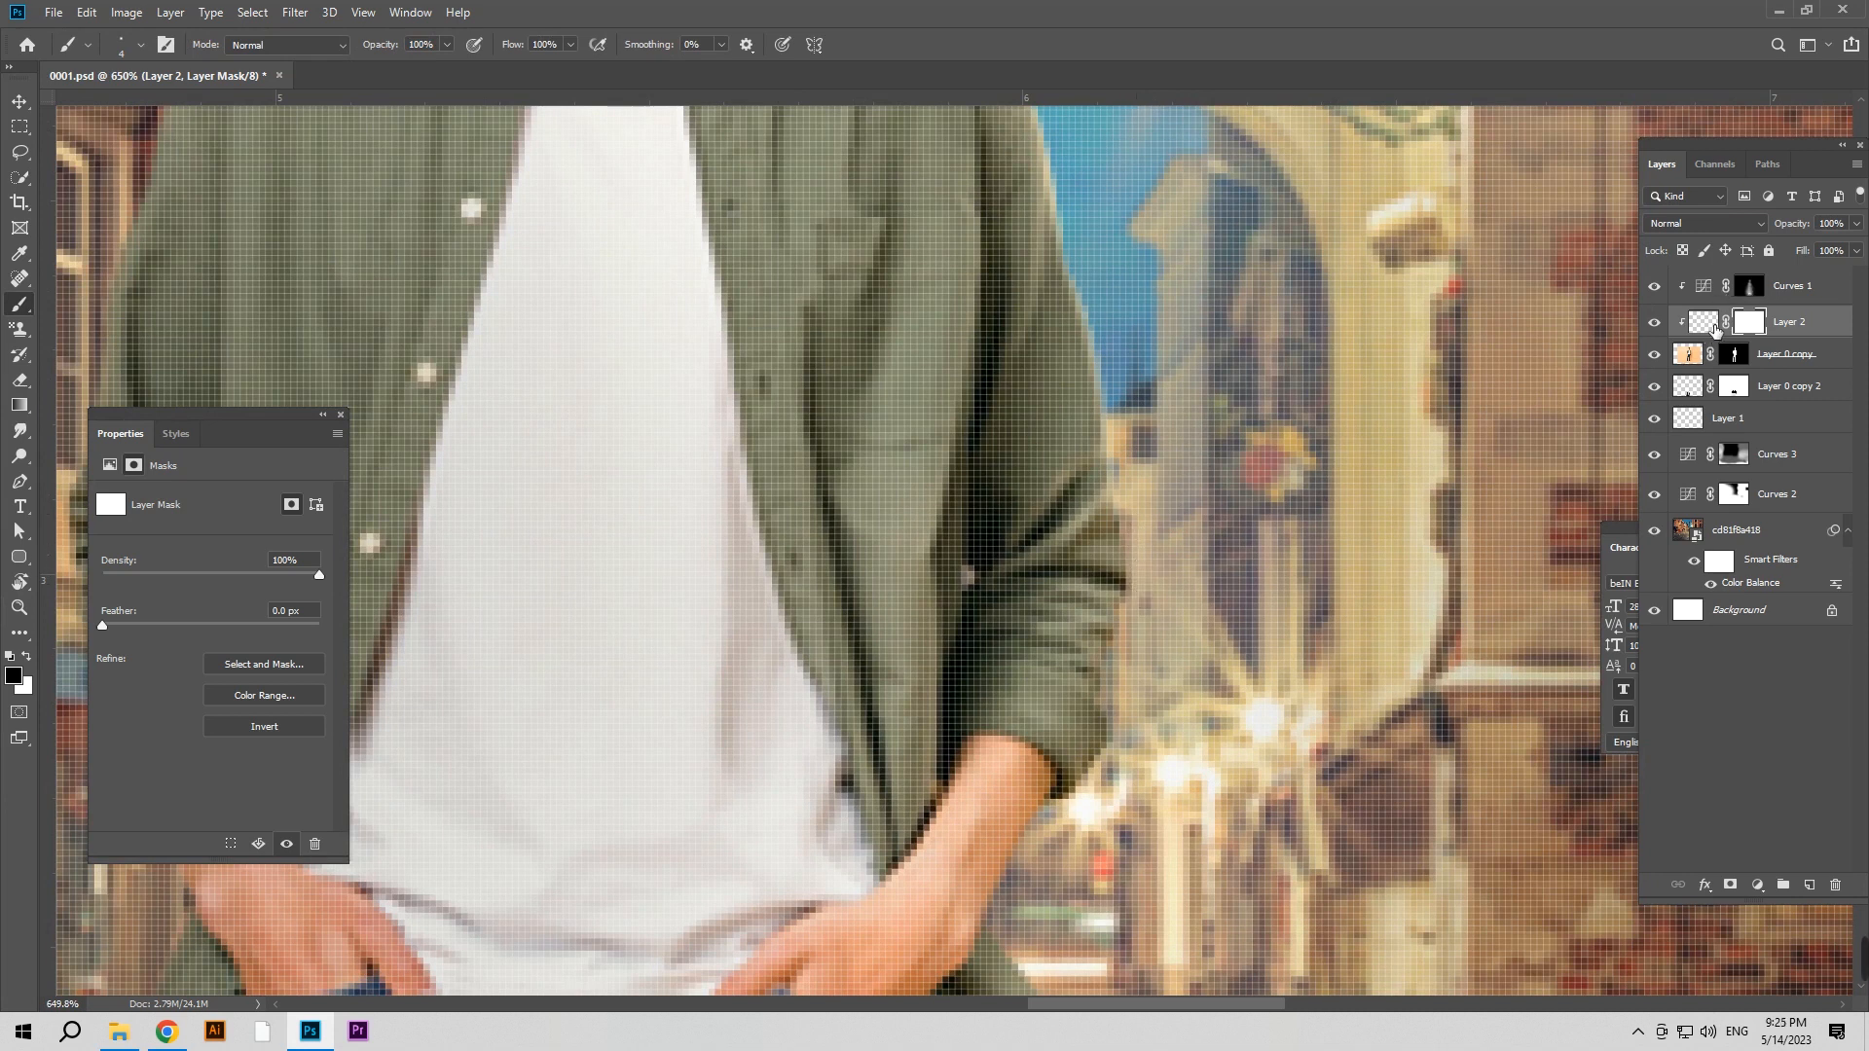
{"action": "left_click", "coordinate": [1704, 329]}
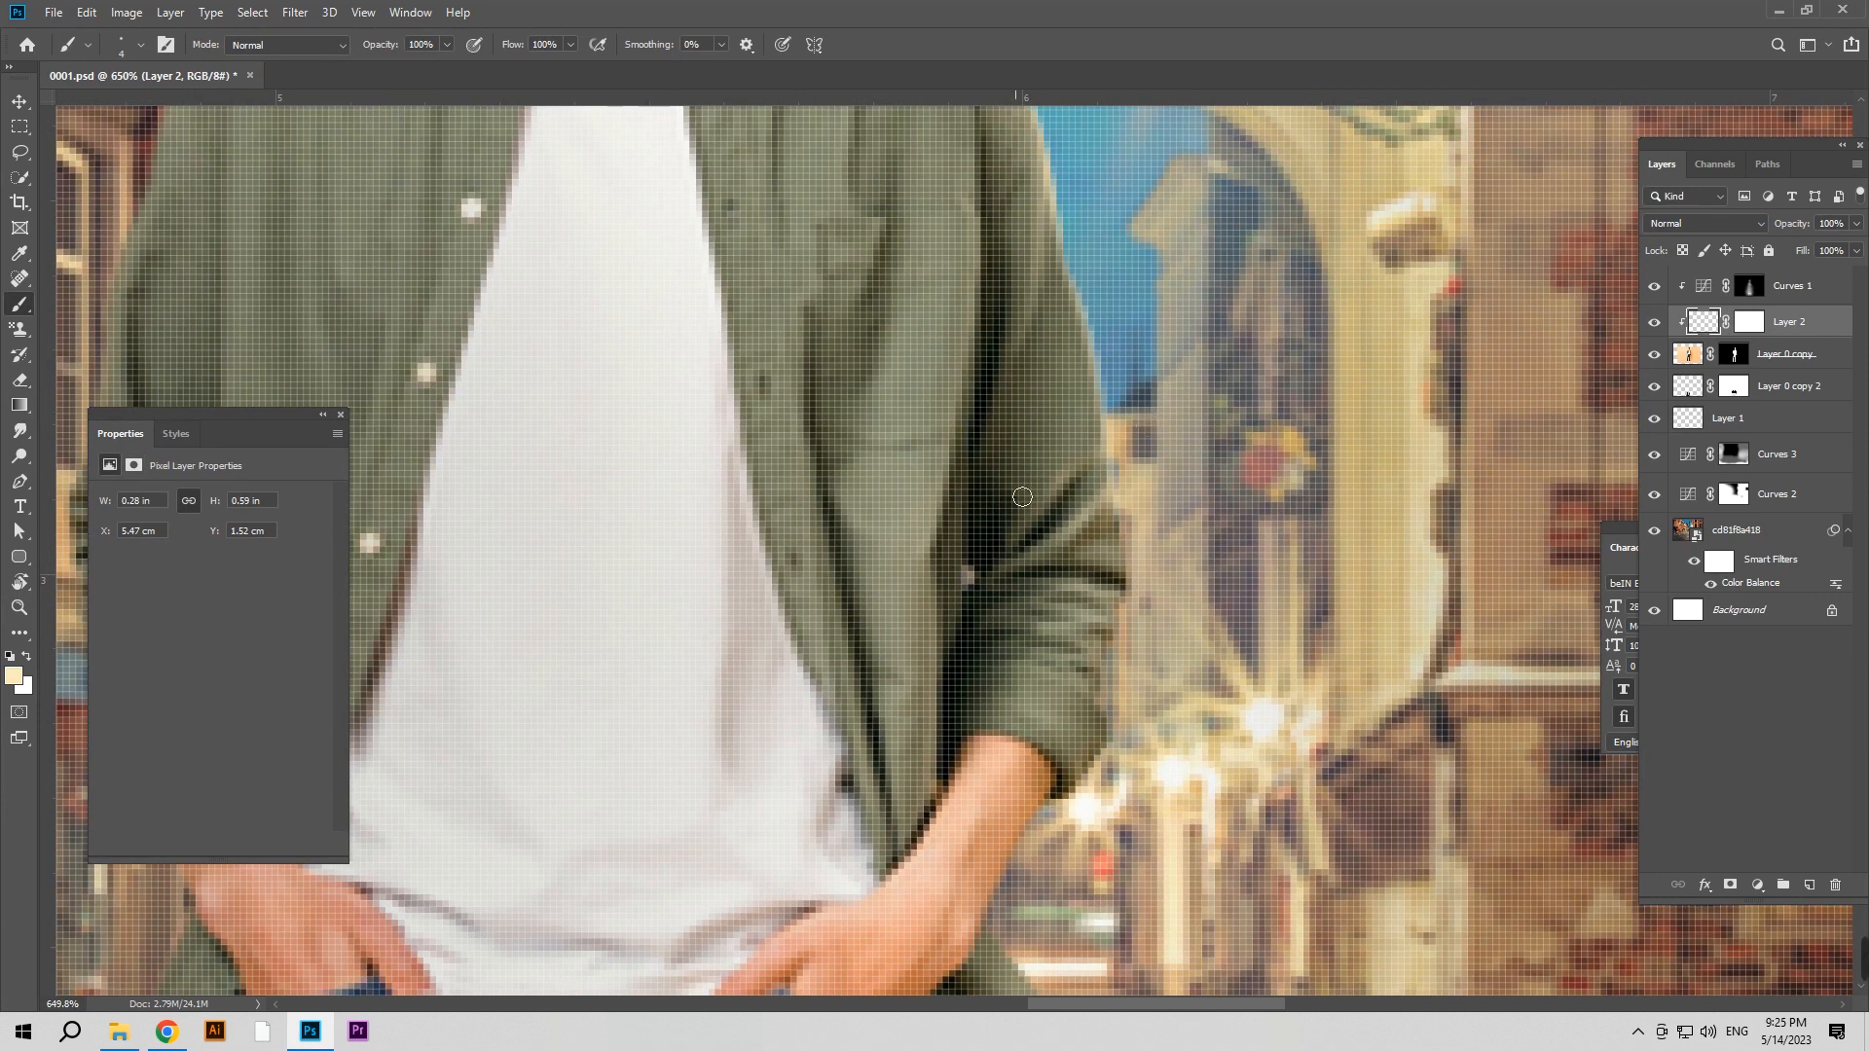
Extend the thin rim light from the sleeve down the shirt hem and along the outer edge of the jeans
{"action": "scroll", "coordinate": [1137, 524], "scroll_direction": "up", "scroll_amount": 3}
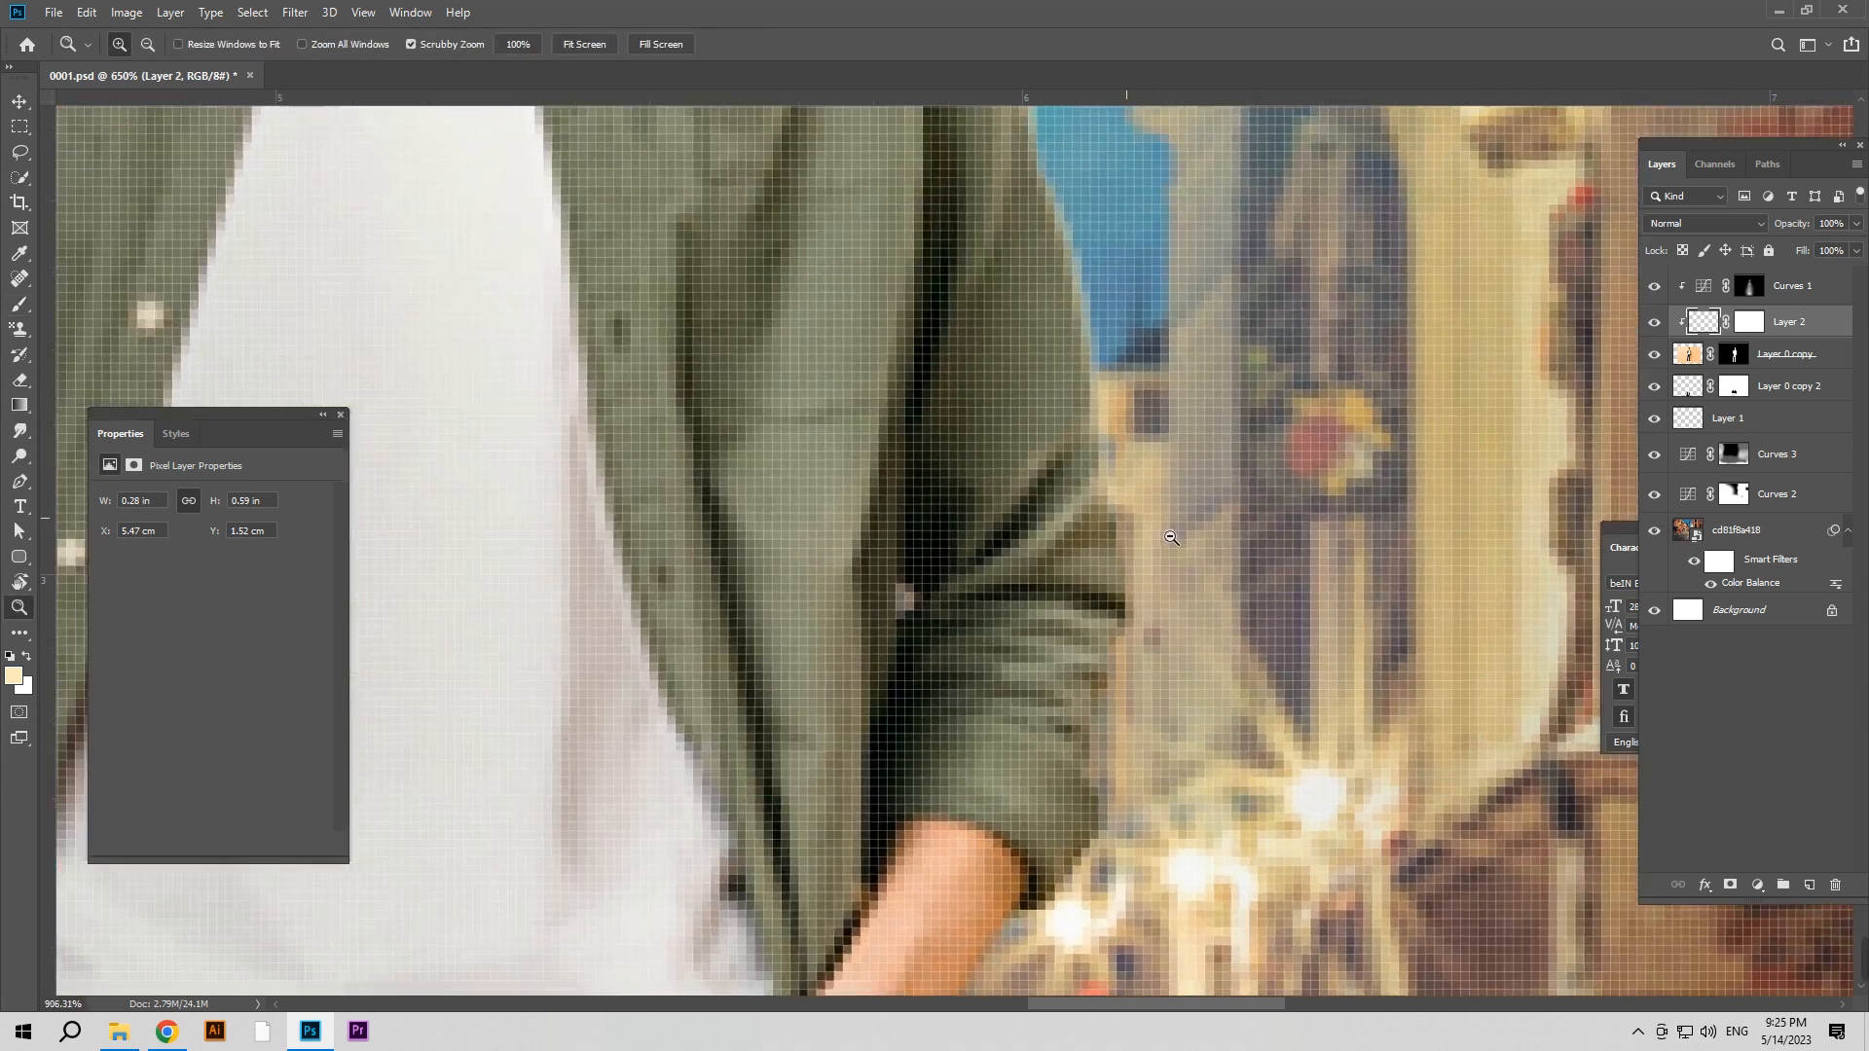
{"action": "mouse_move", "coordinate": [1147, 594]}
{"action": "left_mouse_down"}
{"action": "mouse_move", "coordinate": [1112, 723]}
{"action": "mouse_move", "coordinate": [1126, 821]}
{"action": "mouse_move", "coordinate": [1146, 606]}
{"action": "mouse_move", "coordinate": [1091, 697]}
{"action": "mouse_move", "coordinate": [1036, 729]}
{"action": "mouse_move", "coordinate": [926, 615]}
{"action": "mouse_move", "coordinate": [959, 690]}
{"action": "mouse_move", "coordinate": [986, 693]}
{"action": "mouse_move", "coordinate": [1042, 762]}
{"action": "mouse_move", "coordinate": [1037, 788]}
{"action": "mouse_move", "coordinate": [942, 862]}
{"action": "mouse_move", "coordinate": [849, 864]}
{"action": "mouse_move", "coordinate": [890, 765]}
{"action": "mouse_move", "coordinate": [893, 674]}
{"action": "left_mouse_up"}
{"action": "mouse_move", "coordinate": [857, 740]}
{"action": "left_mouse_down"}
{"action": "mouse_move", "coordinate": [834, 755]}
{"action": "mouse_move", "coordinate": [908, 692]}
{"action": "mouse_move", "coordinate": [933, 573]}
{"action": "mouse_move", "coordinate": [884, 590]}
{"action": "mouse_move", "coordinate": [871, 672]}
{"action": "mouse_move", "coordinate": [904, 582]}
{"action": "left_mouse_up"}
{"action": "left_click_drag", "start_coordinate": [893, 726], "coordinate": [911, 561]}
{"action": "left_click_drag", "start_coordinate": [891, 473], "coordinate": [880, 568]}
{"action": "mouse_move", "coordinate": [889, 645]}
{"action": "left_mouse_down"}
{"action": "mouse_move", "coordinate": [911, 458]}
{"action": "mouse_move", "coordinate": [913, 485]}
{"action": "mouse_move", "coordinate": [893, 614]}
{"action": "mouse_move", "coordinate": [869, 627]}
{"action": "mouse_move", "coordinate": [881, 355]}
{"action": "mouse_move", "coordinate": [829, 644]}
{"action": "left_mouse_up"}
{"action": "mouse_move", "coordinate": [836, 718]}
{"action": "left_mouse_down"}
{"action": "mouse_move", "coordinate": [839, 751]}
{"action": "mouse_move", "coordinate": [682, 672]}
{"action": "left_mouse_up"}
{"action": "key", "text": "z"}
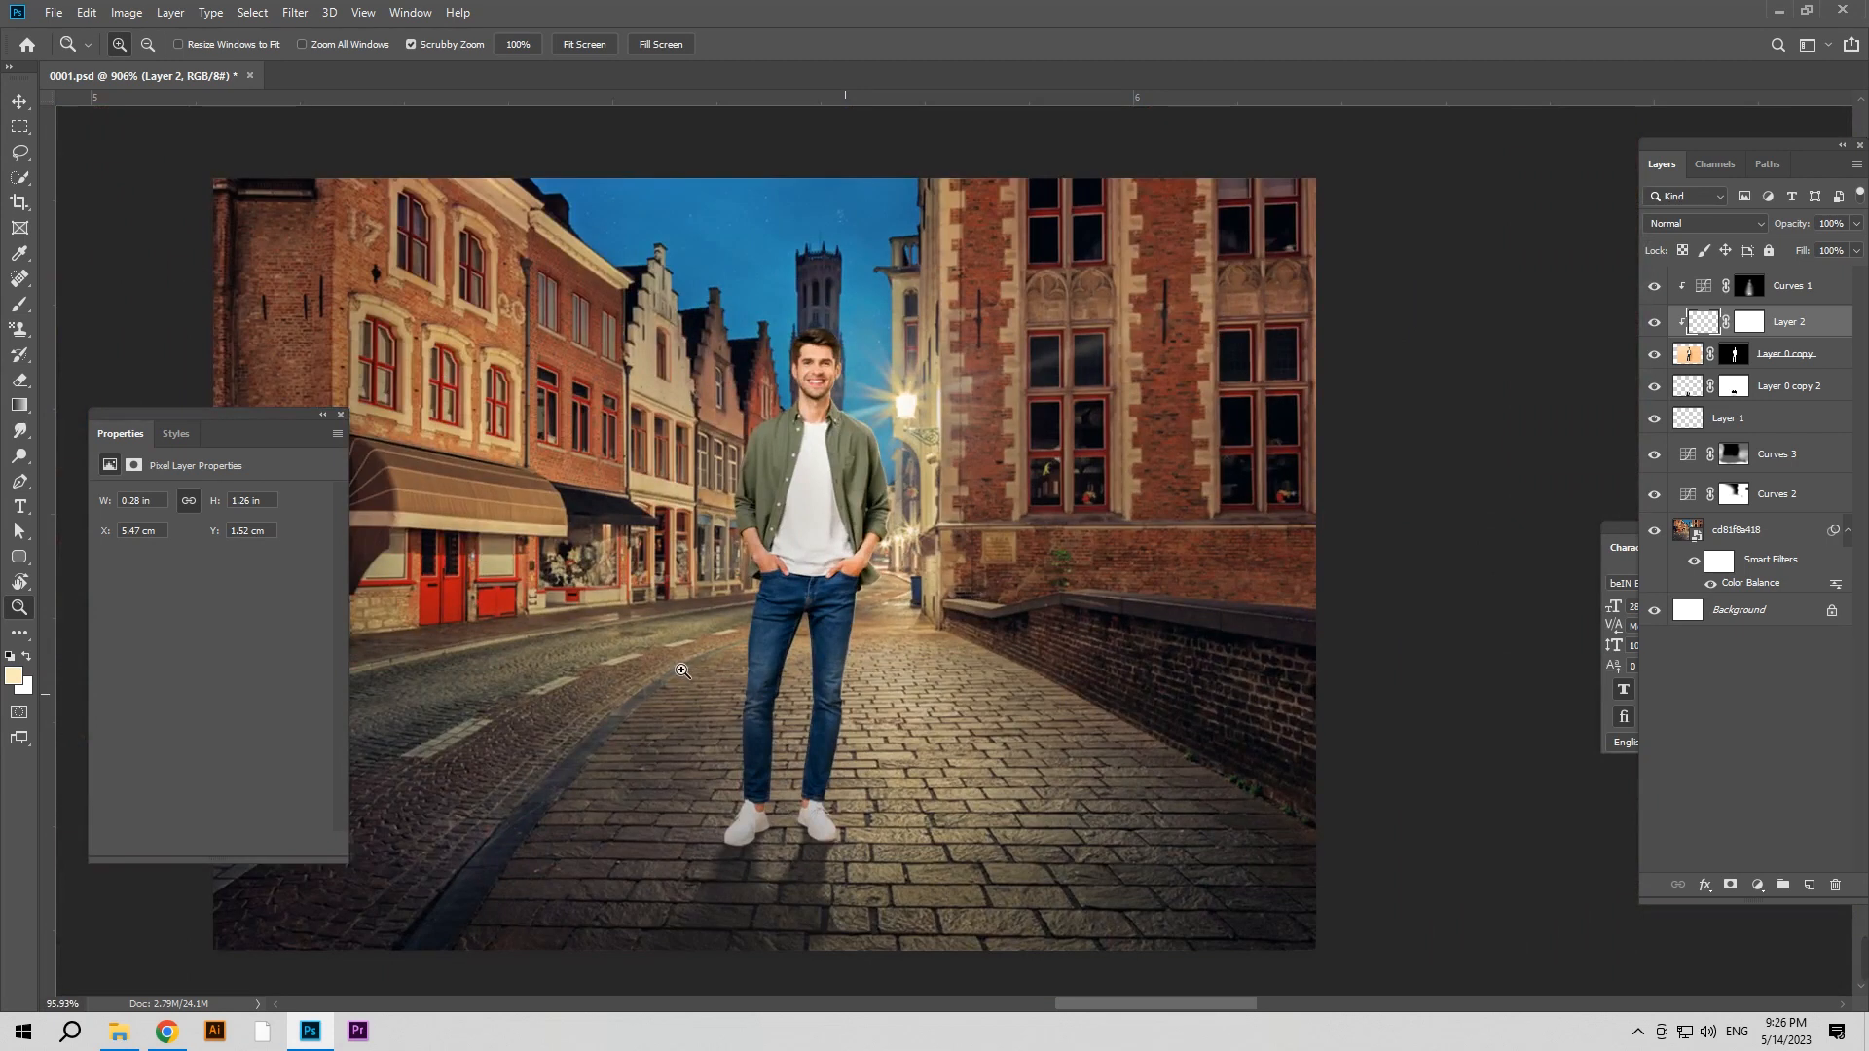
{"action": "left_click_drag", "start_coordinate": [835, 725], "coordinate": [881, 726]}
{"action": "key", "text": "b"}
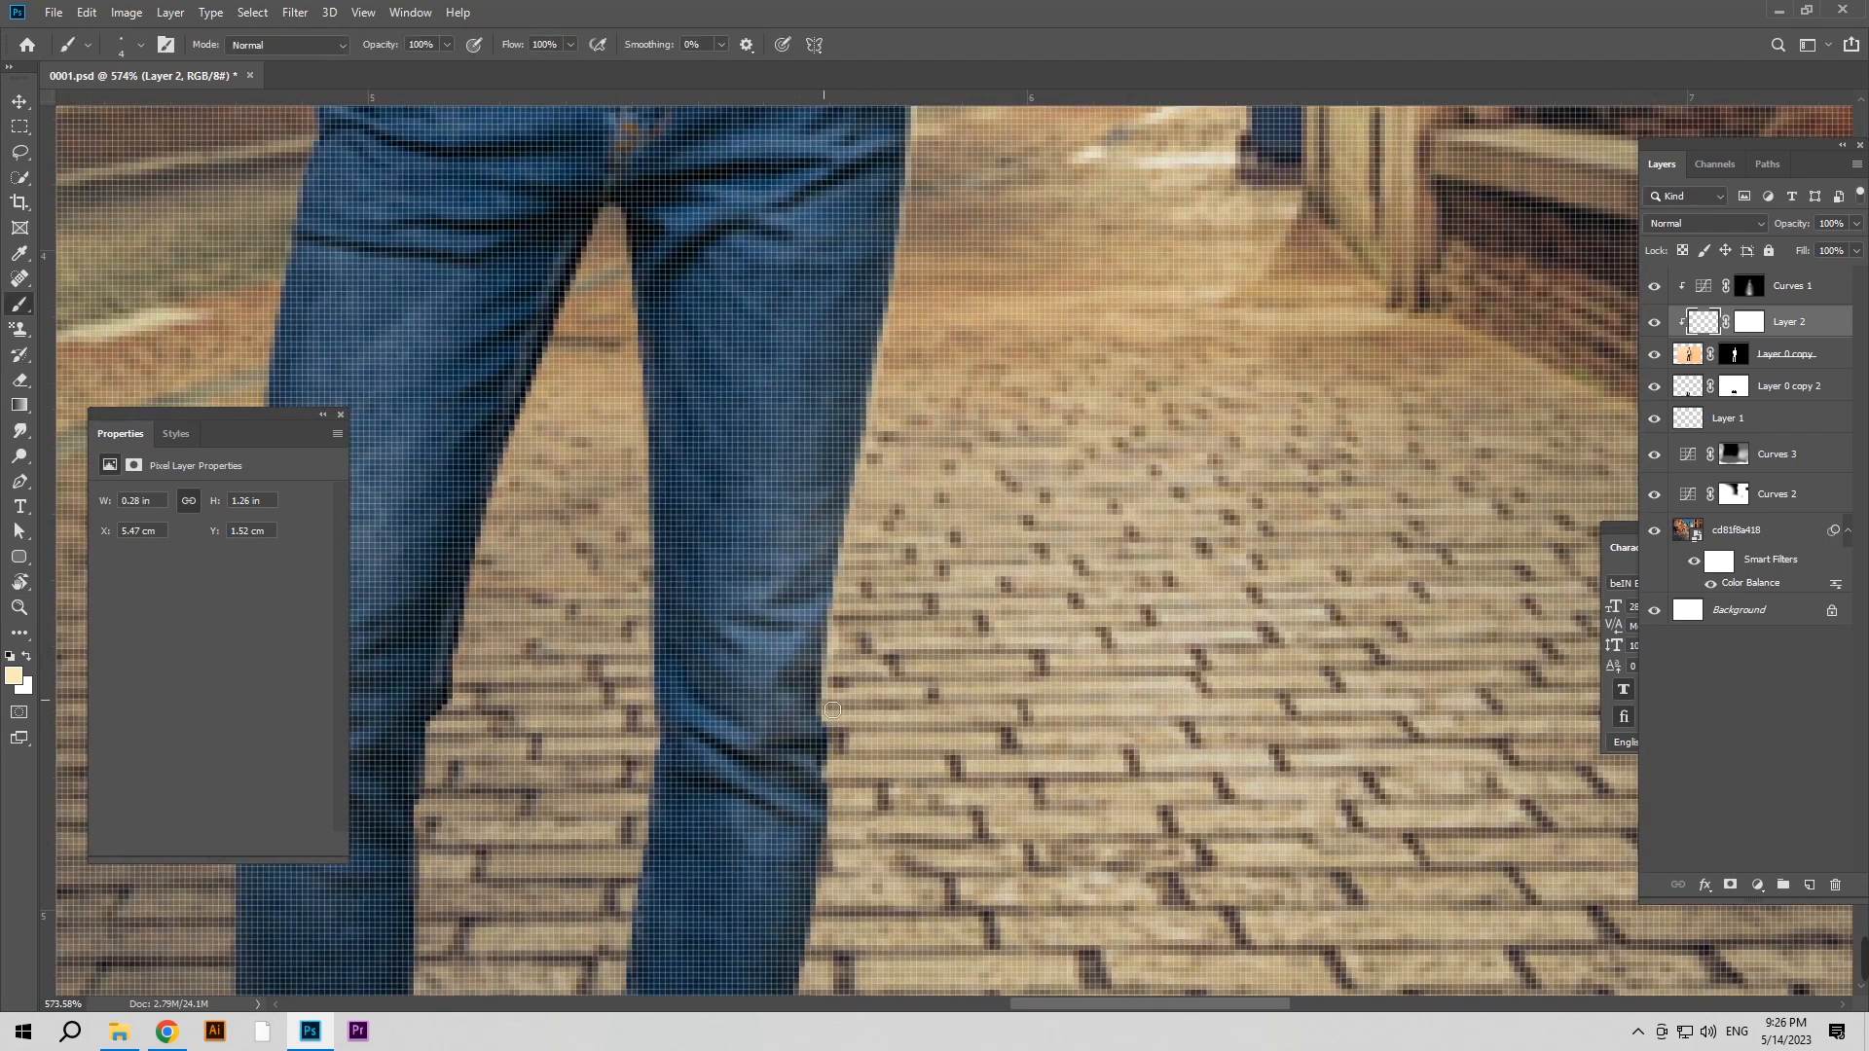
{"action": "left_click_drag", "start_coordinate": [1049, 409], "coordinate": [980, 833]}
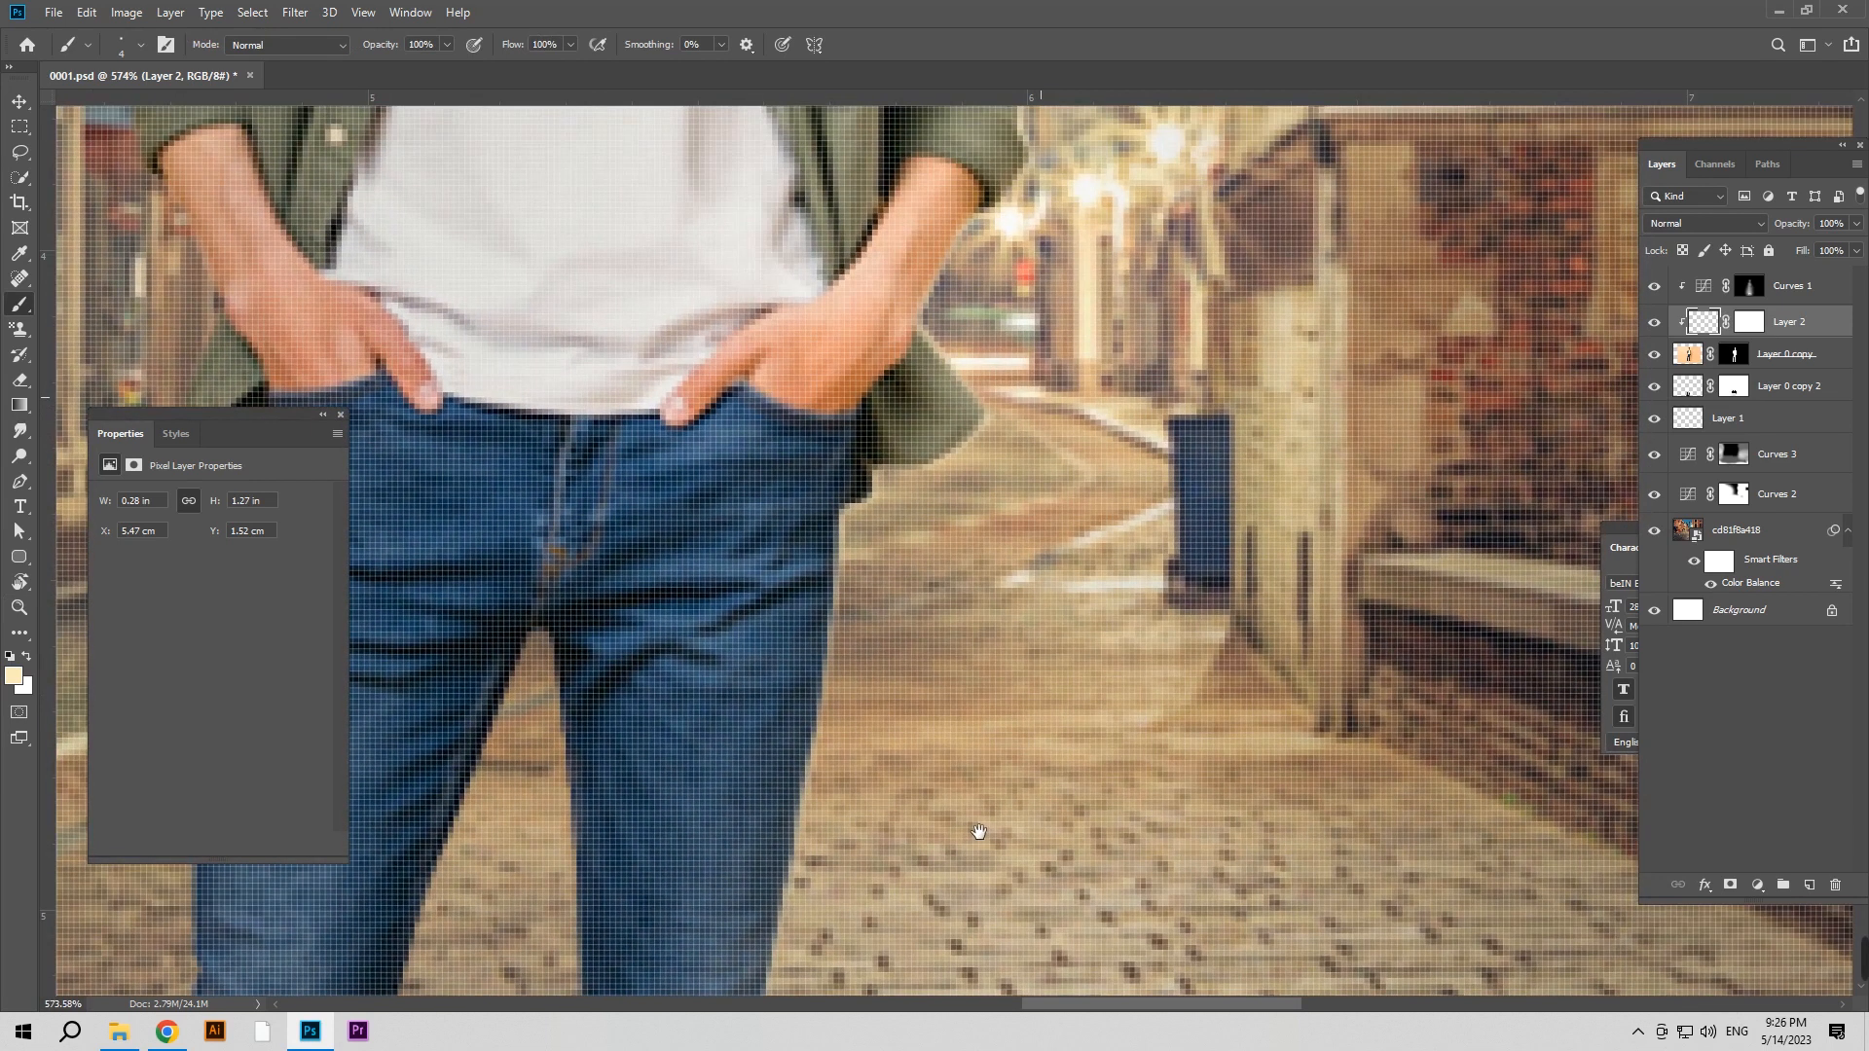
Add a new layer above the rim-light layer and paint a soft glow along the lamp-side arm and shirt with a 37 px brush at 15% opacity
{"action": "left_click", "coordinate": [1809, 885]}
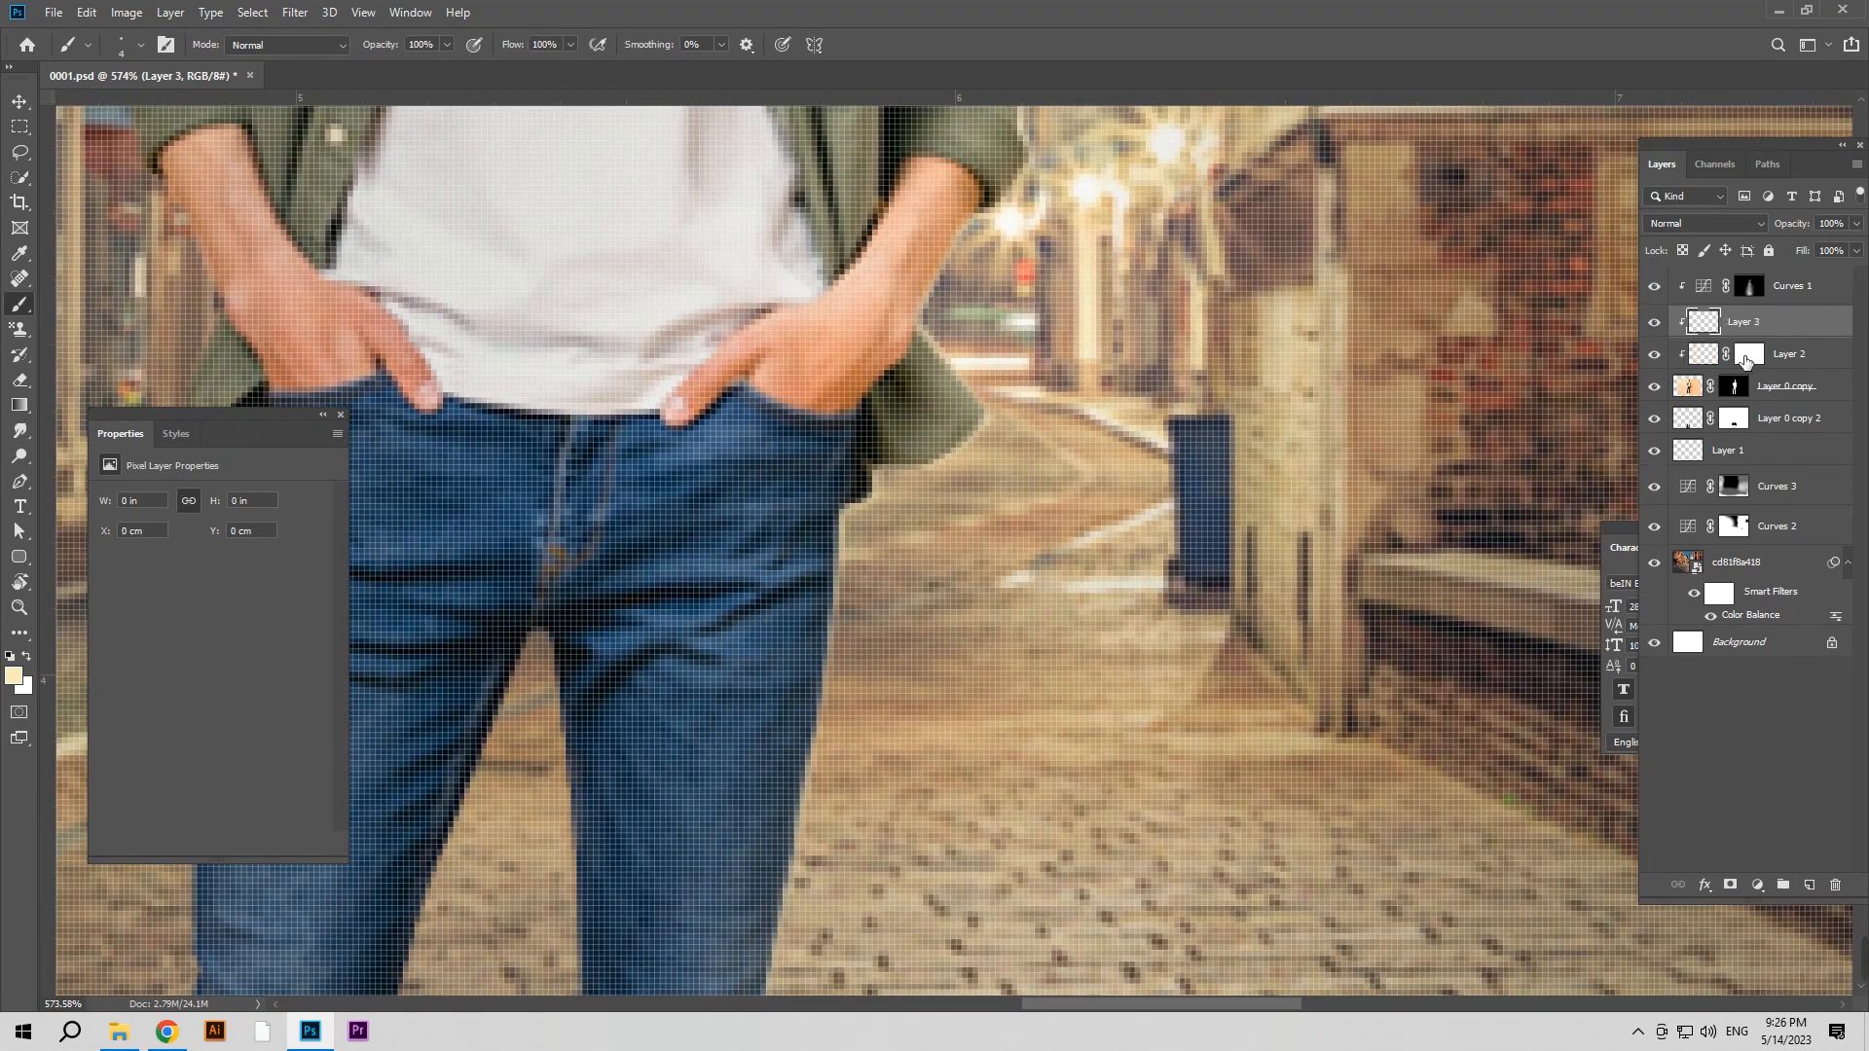
{"action": "scroll", "coordinate": [1059, 348], "scroll_direction": "down", "scroll_amount": 2}
{"action": "mouse_move", "coordinate": [1059, 348]}
{"action": "left_mouse_down"}
{"action": "mouse_move", "coordinate": [1070, 562]}
{"action": "mouse_move", "coordinate": [1130, 535]}
{"action": "left_mouse_up"}
{"action": "mouse_move", "coordinate": [371, 49]}
{"action": "left_mouse_down"}
{"action": "mouse_move", "coordinate": [212, 45]}
{"action": "mouse_move", "coordinate": [228, 45]}
{"action": "left_mouse_up"}
{"action": "left_click", "coordinate": [940, 569]}
{"action": "mouse_move", "coordinate": [1030, 589]}
{"action": "left_mouse_down"}
{"action": "mouse_move", "coordinate": [1095, 331]}
{"action": "mouse_move", "coordinate": [1084, 606]}
{"action": "mouse_move", "coordinate": [1066, 432]}
{"action": "mouse_move", "coordinate": [917, 233]}
{"action": "mouse_move", "coordinate": [938, 486]}
{"action": "mouse_move", "coordinate": [839, 436]}
{"action": "mouse_move", "coordinate": [853, 443]}
{"action": "mouse_move", "coordinate": [886, 292]}
{"action": "mouse_move", "coordinate": [879, 177]}
{"action": "mouse_move", "coordinate": [904, 348]}
{"action": "left_mouse_up"}
{"action": "left_click_drag", "start_coordinate": [891, 322], "coordinate": [824, 243]}
{"action": "left_click_drag", "start_coordinate": [1077, 526], "coordinate": [870, 131]}
{"action": "left_click_drag", "start_coordinate": [954, 768], "coordinate": [1057, 547]}
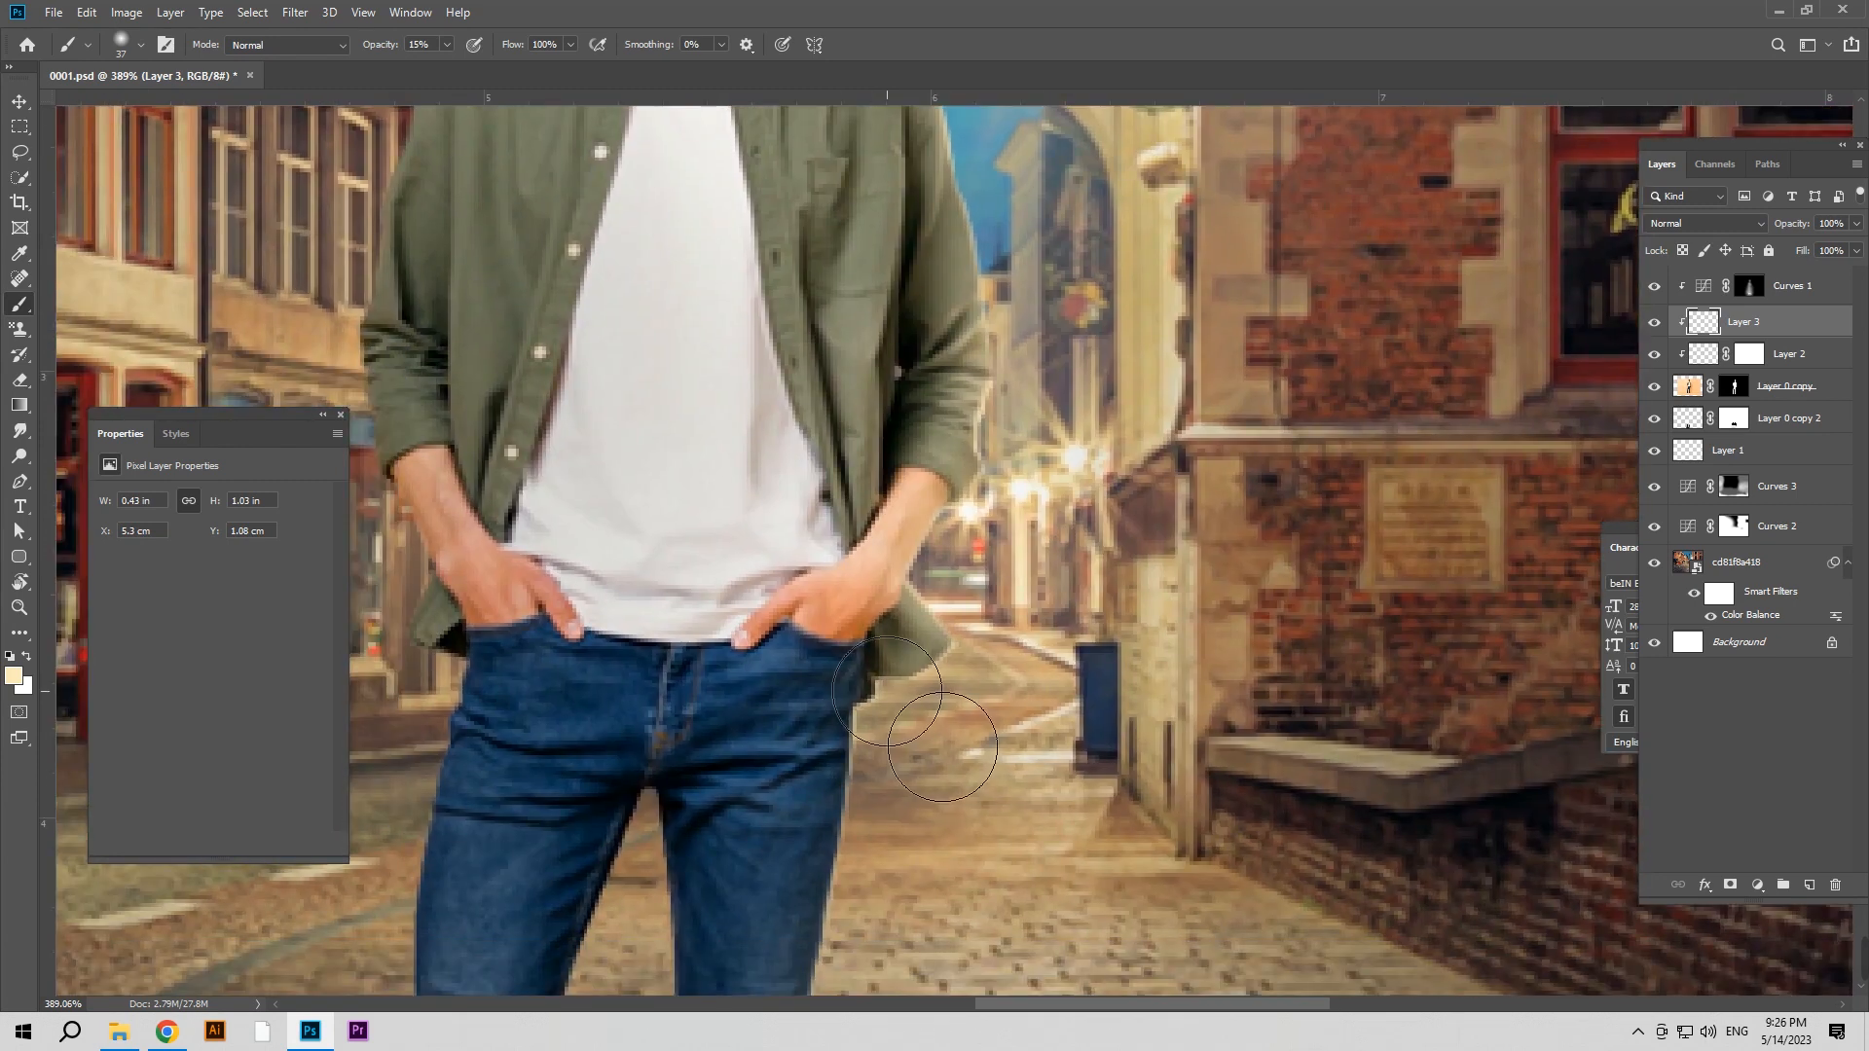
Continue the soft glow down the lamp-side outer leg of the jeans
{"action": "mouse_move", "coordinate": [926, 798]}
{"action": "left_mouse_down"}
{"action": "mouse_move", "coordinate": [857, 750]}
{"action": "mouse_move", "coordinate": [859, 832]}
{"action": "mouse_move", "coordinate": [924, 538]}
{"action": "mouse_move", "coordinate": [868, 805]}
{"action": "mouse_move", "coordinate": [881, 872]}
{"action": "mouse_move", "coordinate": [922, 805]}
{"action": "mouse_move", "coordinate": [1051, 736]}
{"action": "mouse_move", "coordinate": [1021, 732]}
{"action": "mouse_move", "coordinate": [1017, 818]}
{"action": "left_mouse_up"}
{"action": "mouse_move", "coordinate": [1038, 853]}
{"action": "left_mouse_down"}
{"action": "mouse_move", "coordinate": [1054, 492]}
{"action": "mouse_move", "coordinate": [1006, 674]}
{"action": "mouse_move", "coordinate": [1040, 841]}
{"action": "left_mouse_up"}
{"action": "left_click_drag", "start_coordinate": [947, 425], "coordinate": [975, 729]}
{"action": "left_click", "coordinate": [893, 262]}
Paint a faint highlight down the inner edge of the other jeans leg, from crotch to ankle, at reduced brush opacity
{"action": "left_click_drag", "start_coordinate": [381, 45], "coordinate": [679, 53]}
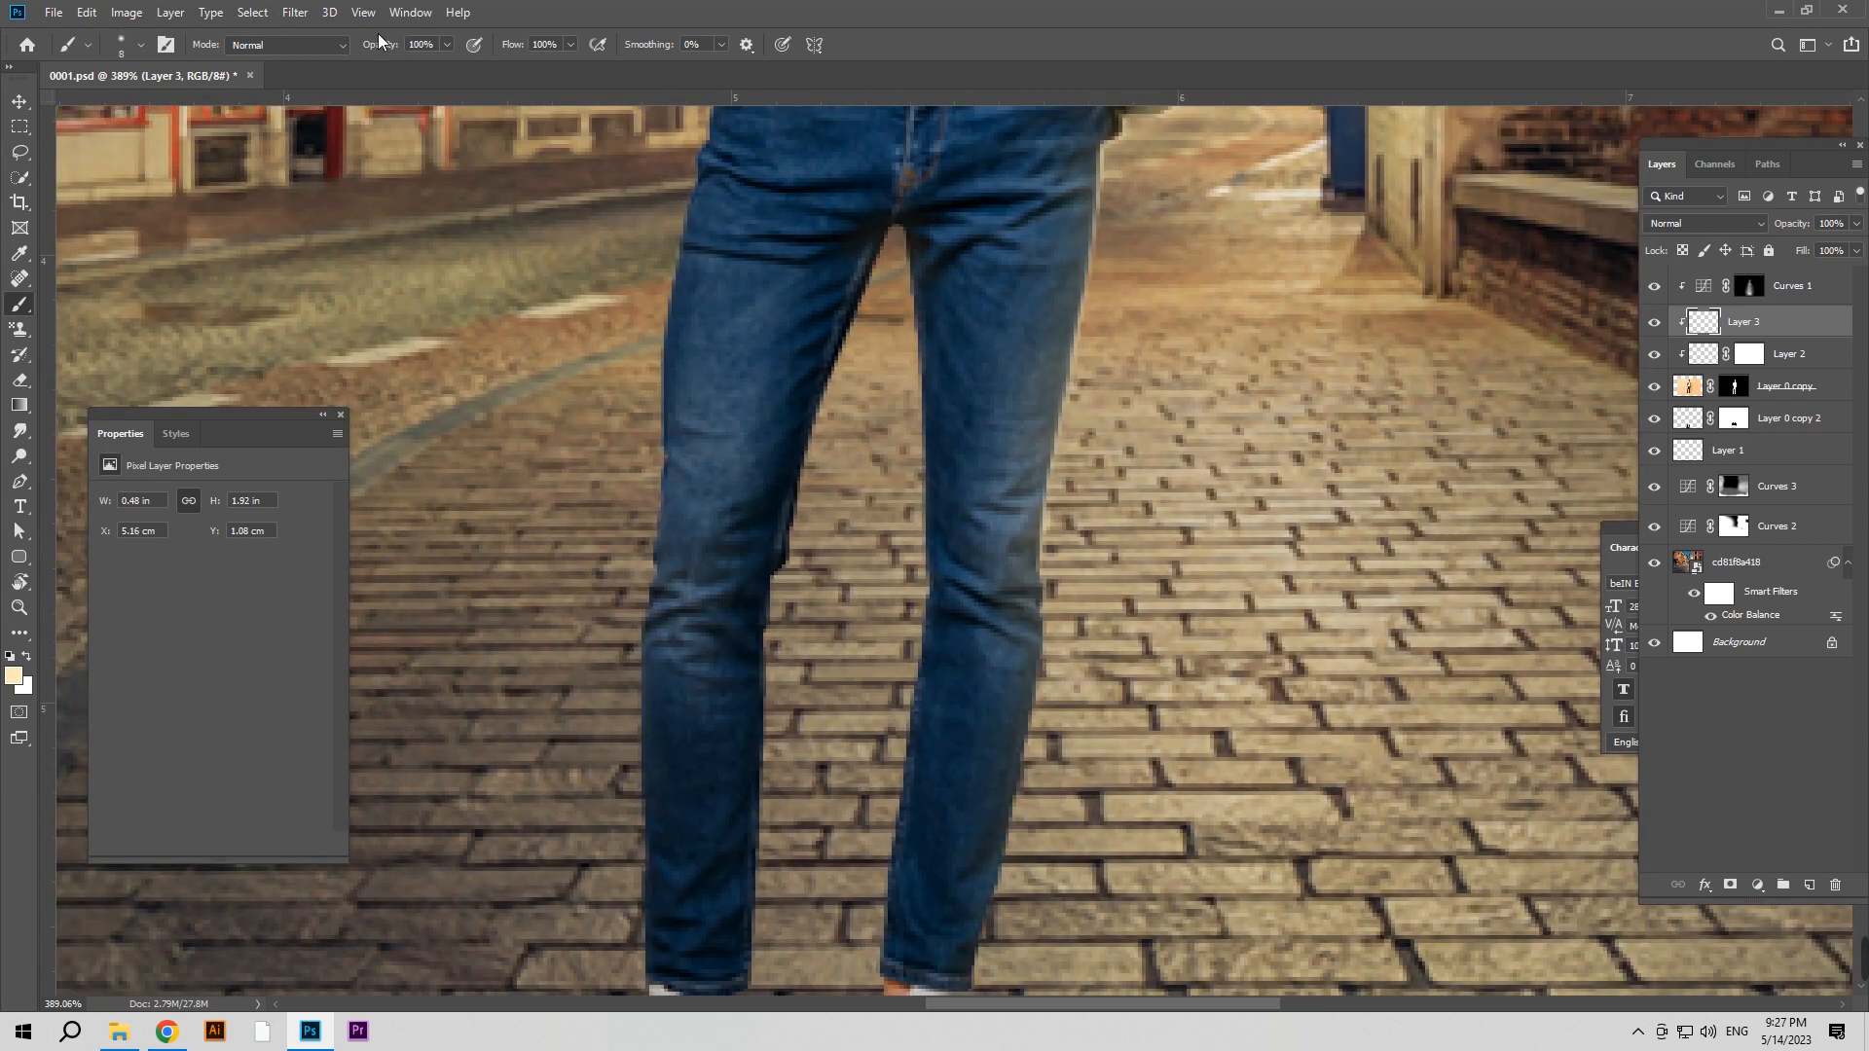
{"action": "left_click_drag", "start_coordinate": [393, 52], "coordinate": [358, 54]}
{"action": "mouse_move", "coordinate": [905, 255]}
{"action": "left_mouse_down"}
{"action": "mouse_move", "coordinate": [925, 292]}
{"action": "mouse_move", "coordinate": [894, 271]}
{"action": "left_mouse_up"}
{"action": "key", "text": "ctrl+z"}
{"action": "left_click_drag", "start_coordinate": [381, 56], "coordinate": [366, 58]}
{"action": "mouse_move", "coordinate": [896, 243]}
{"action": "left_mouse_down"}
{"action": "mouse_move", "coordinate": [814, 533]}
{"action": "mouse_move", "coordinate": [848, 582]}
{"action": "mouse_move", "coordinate": [813, 890]}
{"action": "left_mouse_up"}
{"action": "left_click_drag", "start_coordinate": [817, 744], "coordinate": [880, 471]}
{"action": "left_click_drag", "start_coordinate": [826, 618], "coordinate": [843, 716]}
Paint a broader soft glow along the inner legs with a 45 px brush at 9% opacity
{"action": "key", "text": "z"}
{"action": "mouse_move", "coordinate": [880, 631]}
{"action": "left_mouse_down"}
{"action": "mouse_move", "coordinate": [762, 645]}
{"action": "mouse_move", "coordinate": [821, 638]}
{"action": "left_mouse_up"}
{"action": "key", "text": "b"}
{"action": "left_click_drag", "start_coordinate": [390, 49], "coordinate": [379, 52]}
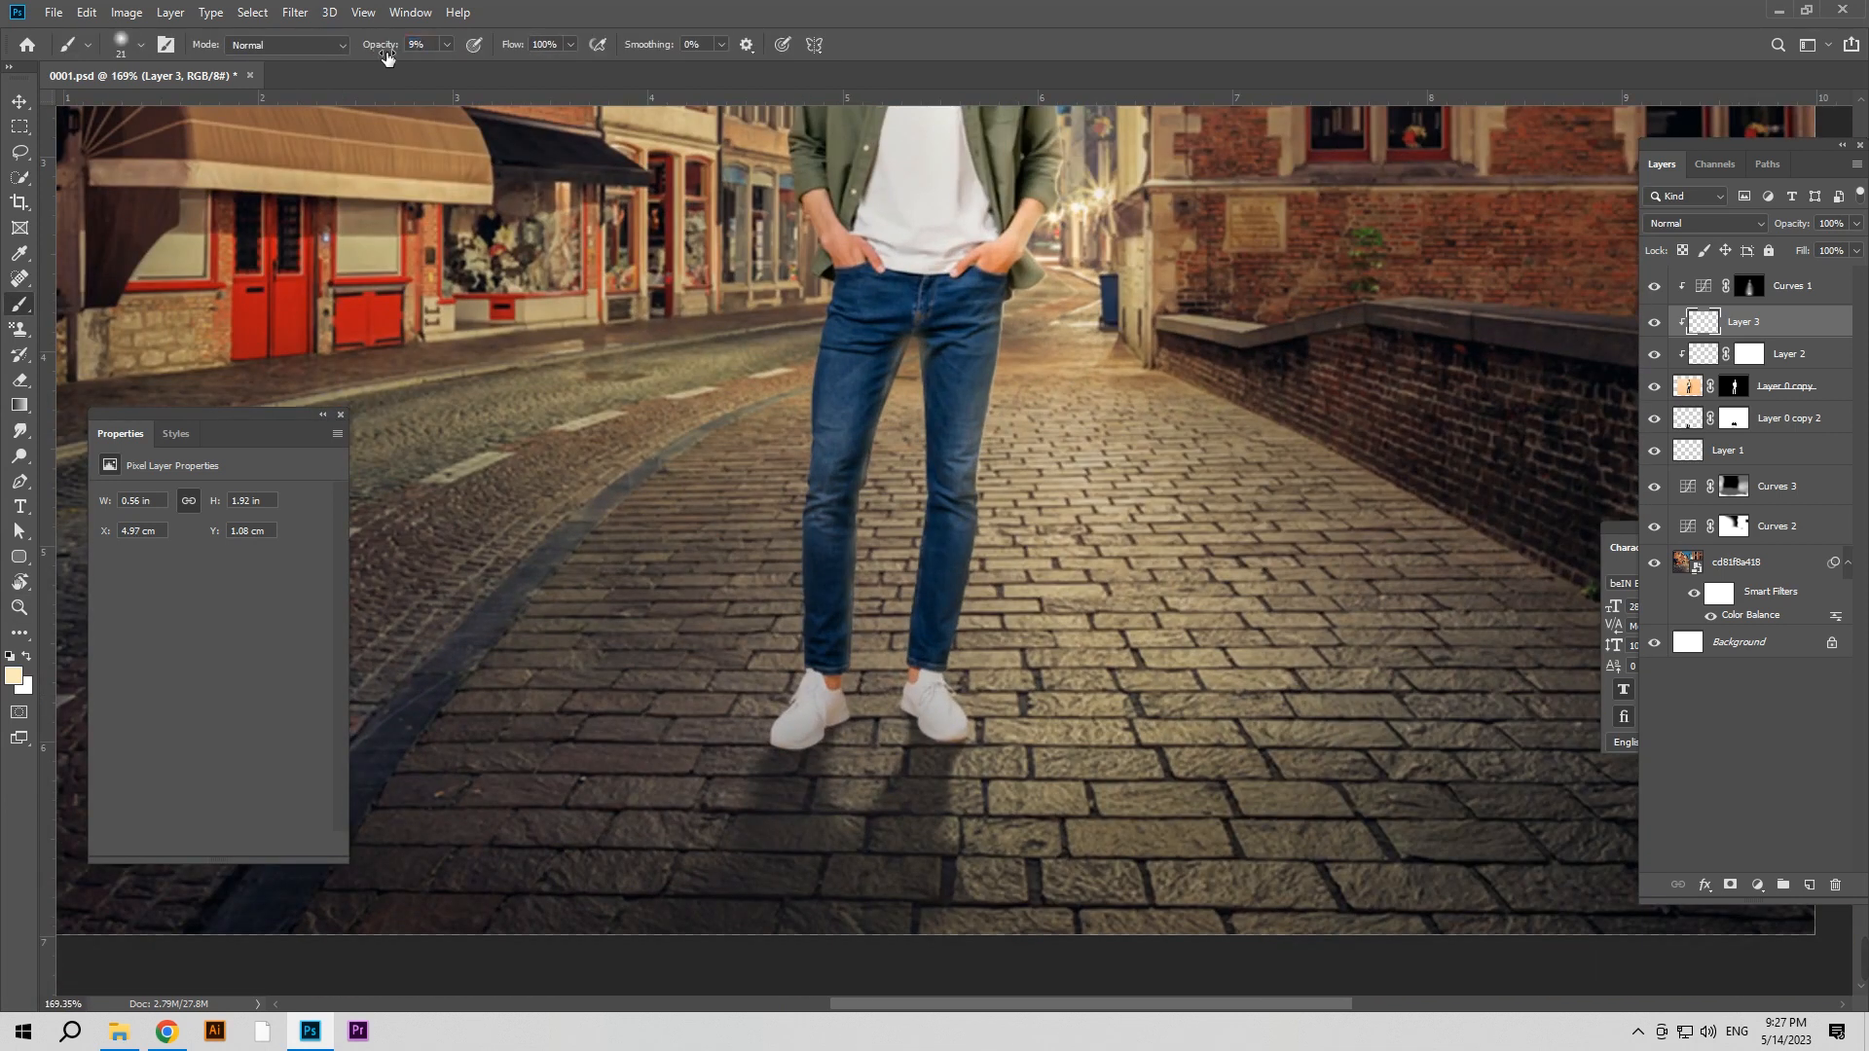
{"action": "right_click", "coordinate": [849, 461], "text": "alt"}
{"action": "mouse_move", "coordinate": [881, 399]}
{"action": "left_mouse_down"}
{"action": "mouse_move", "coordinate": [894, 444]}
{"action": "mouse_move", "coordinate": [867, 492]}
{"action": "left_mouse_up"}
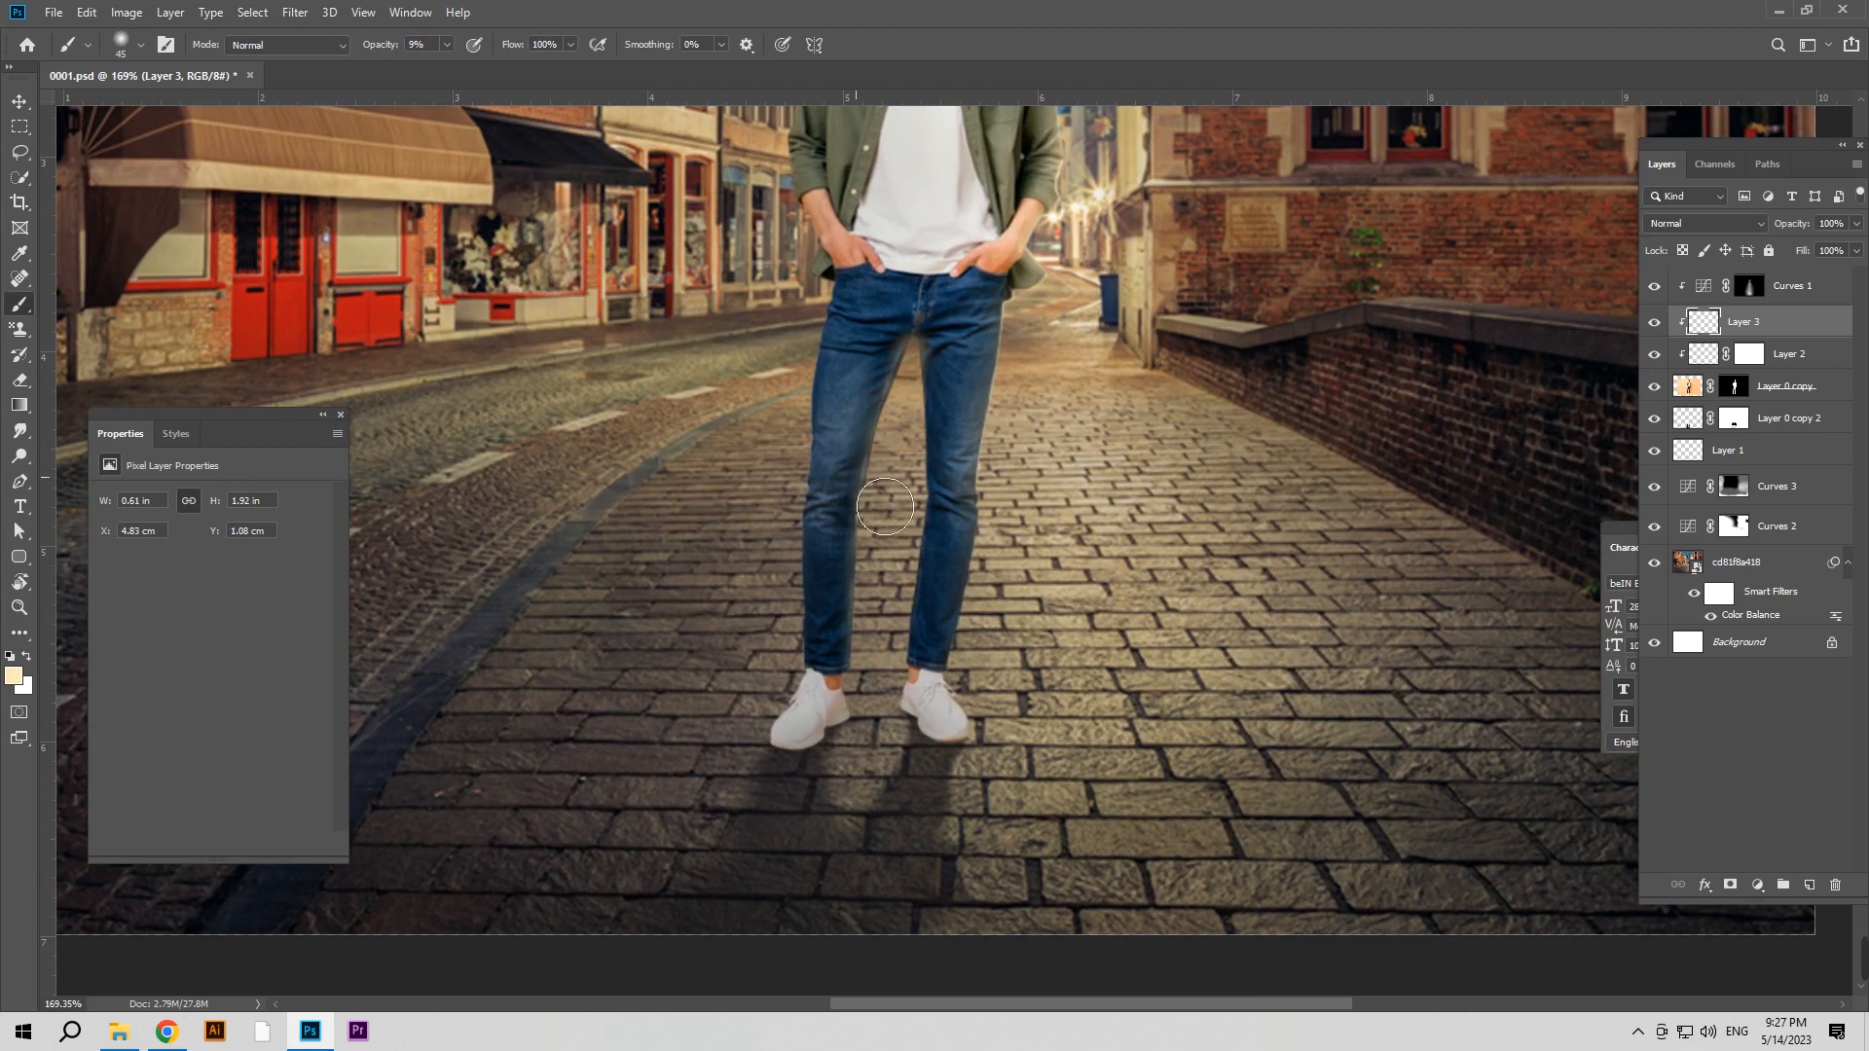
{"action": "mouse_move", "coordinate": [917, 387]}
{"action": "left_mouse_down"}
{"action": "mouse_move", "coordinate": [882, 510]}
{"action": "mouse_move", "coordinate": [875, 646]}
{"action": "left_mouse_up"}
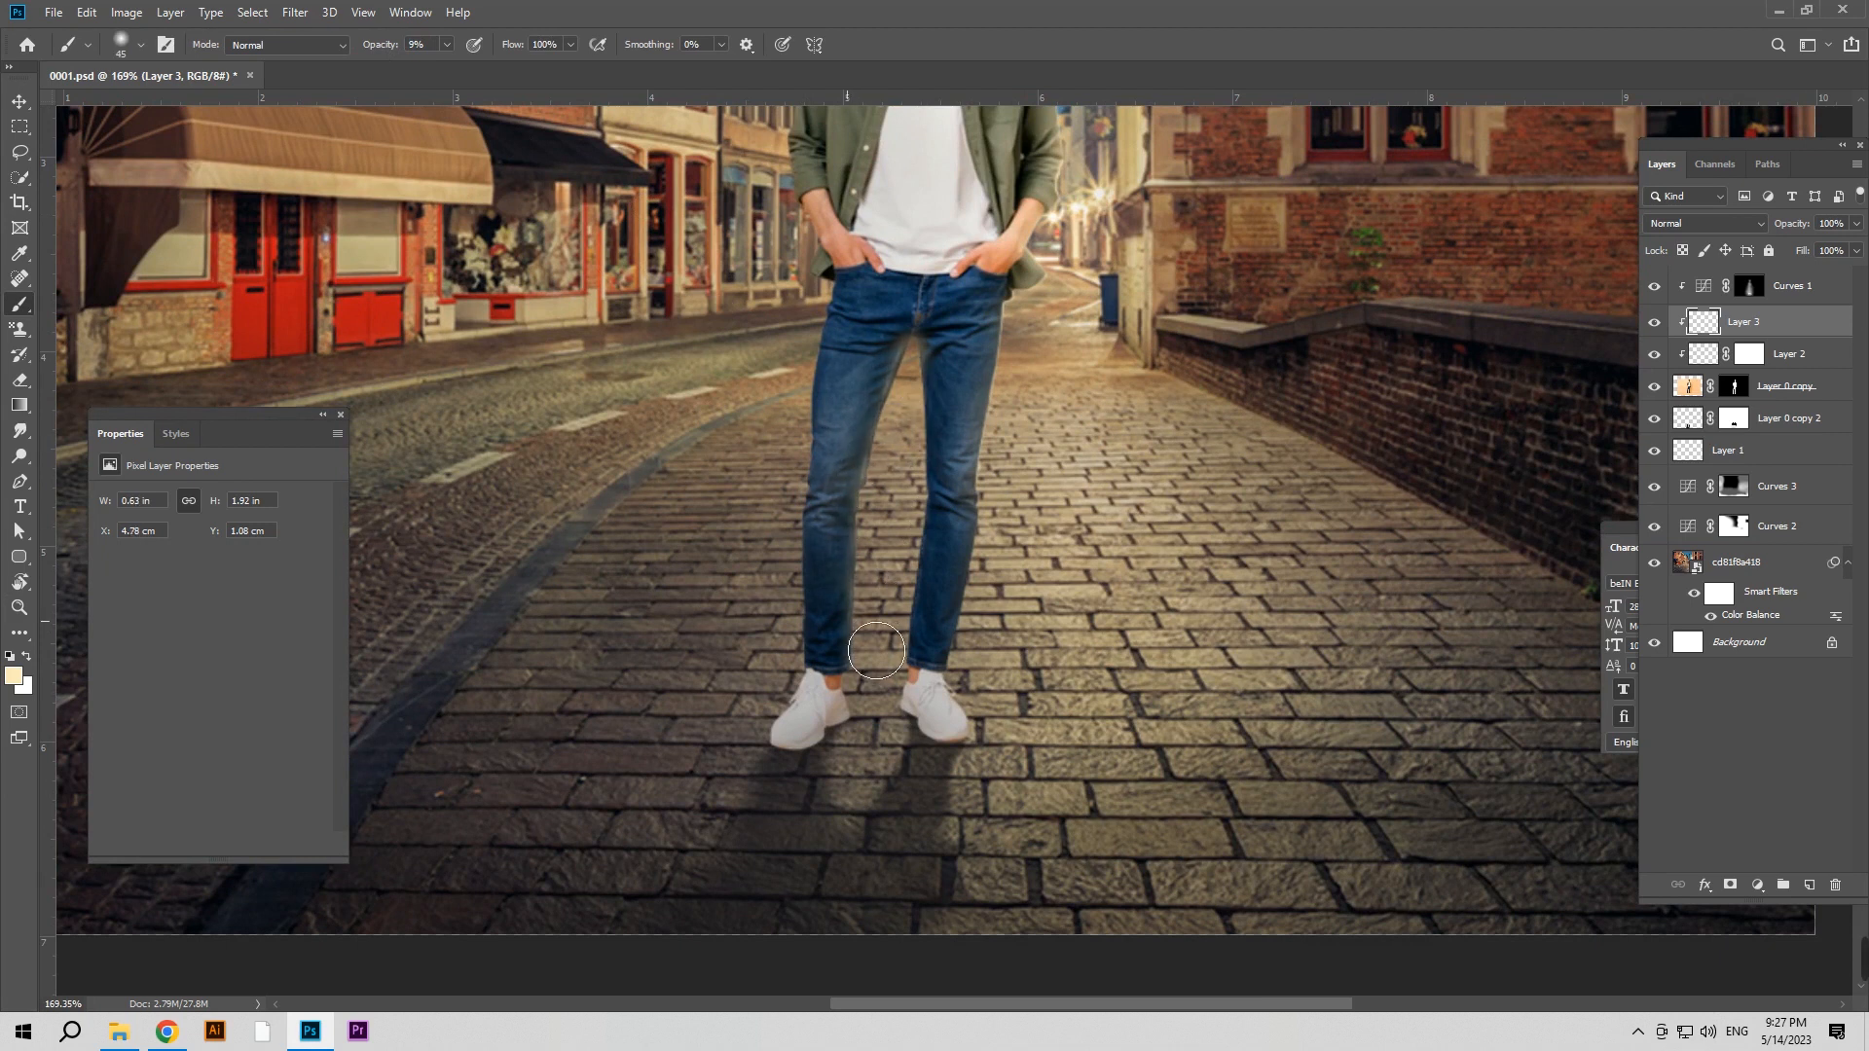
Add a layer mask to the soft-glow layer
{"action": "key", "text": "z"}
{"action": "left_click_drag", "start_coordinate": [952, 366], "coordinate": [1198, 363]}
{"action": "key", "text": "b"}
{"action": "left_click", "coordinate": [1731, 885]}
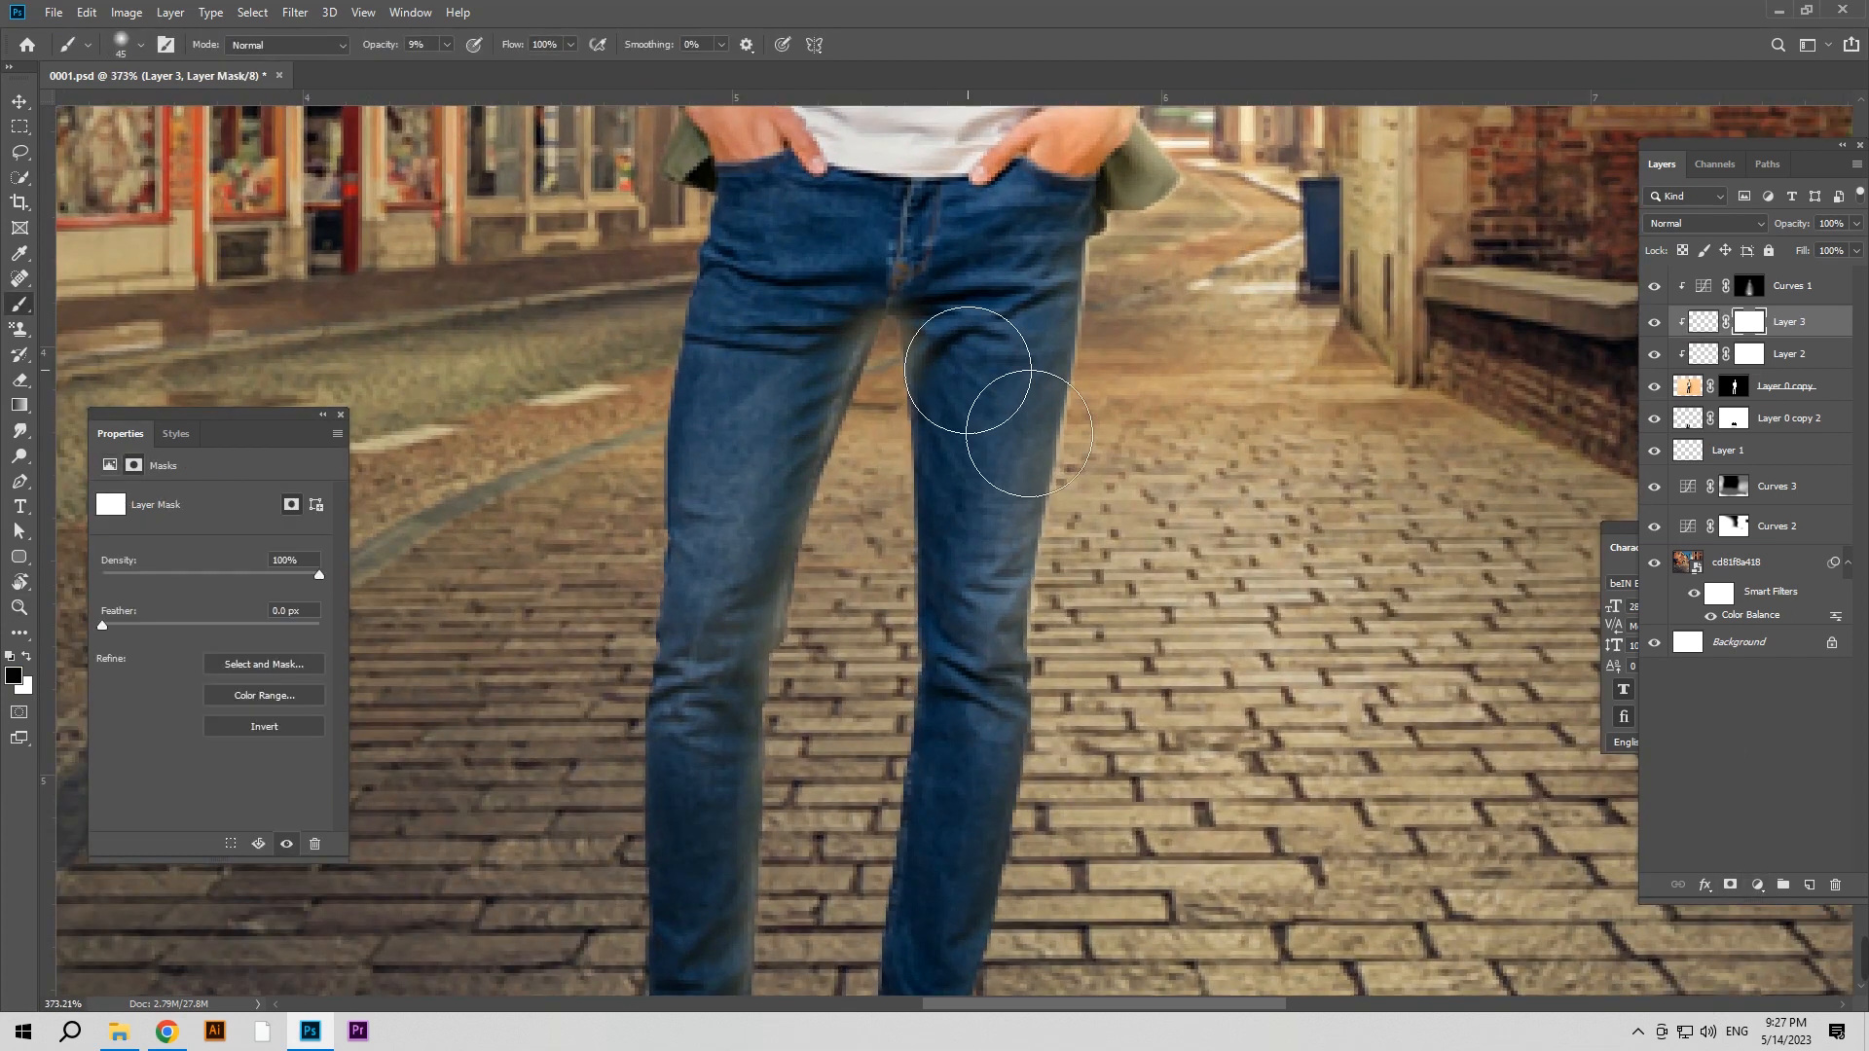
{"action": "key", "text": "z"}
{"action": "mouse_move", "coordinate": [1071, 375]}
{"action": "left_mouse_down"}
{"action": "mouse_move", "coordinate": [943, 403]}
{"action": "mouse_move", "coordinate": [1267, 508]}
{"action": "left_mouse_up"}
{"action": "key", "text": "b"}
Target the rim-light layer's mask and set the black brush to 12 px at 41% opacity for work on the elbow edge
{"action": "left_click", "coordinate": [1766, 356]}
{"action": "right_click", "coordinate": [1199, 404], "text": "alt"}
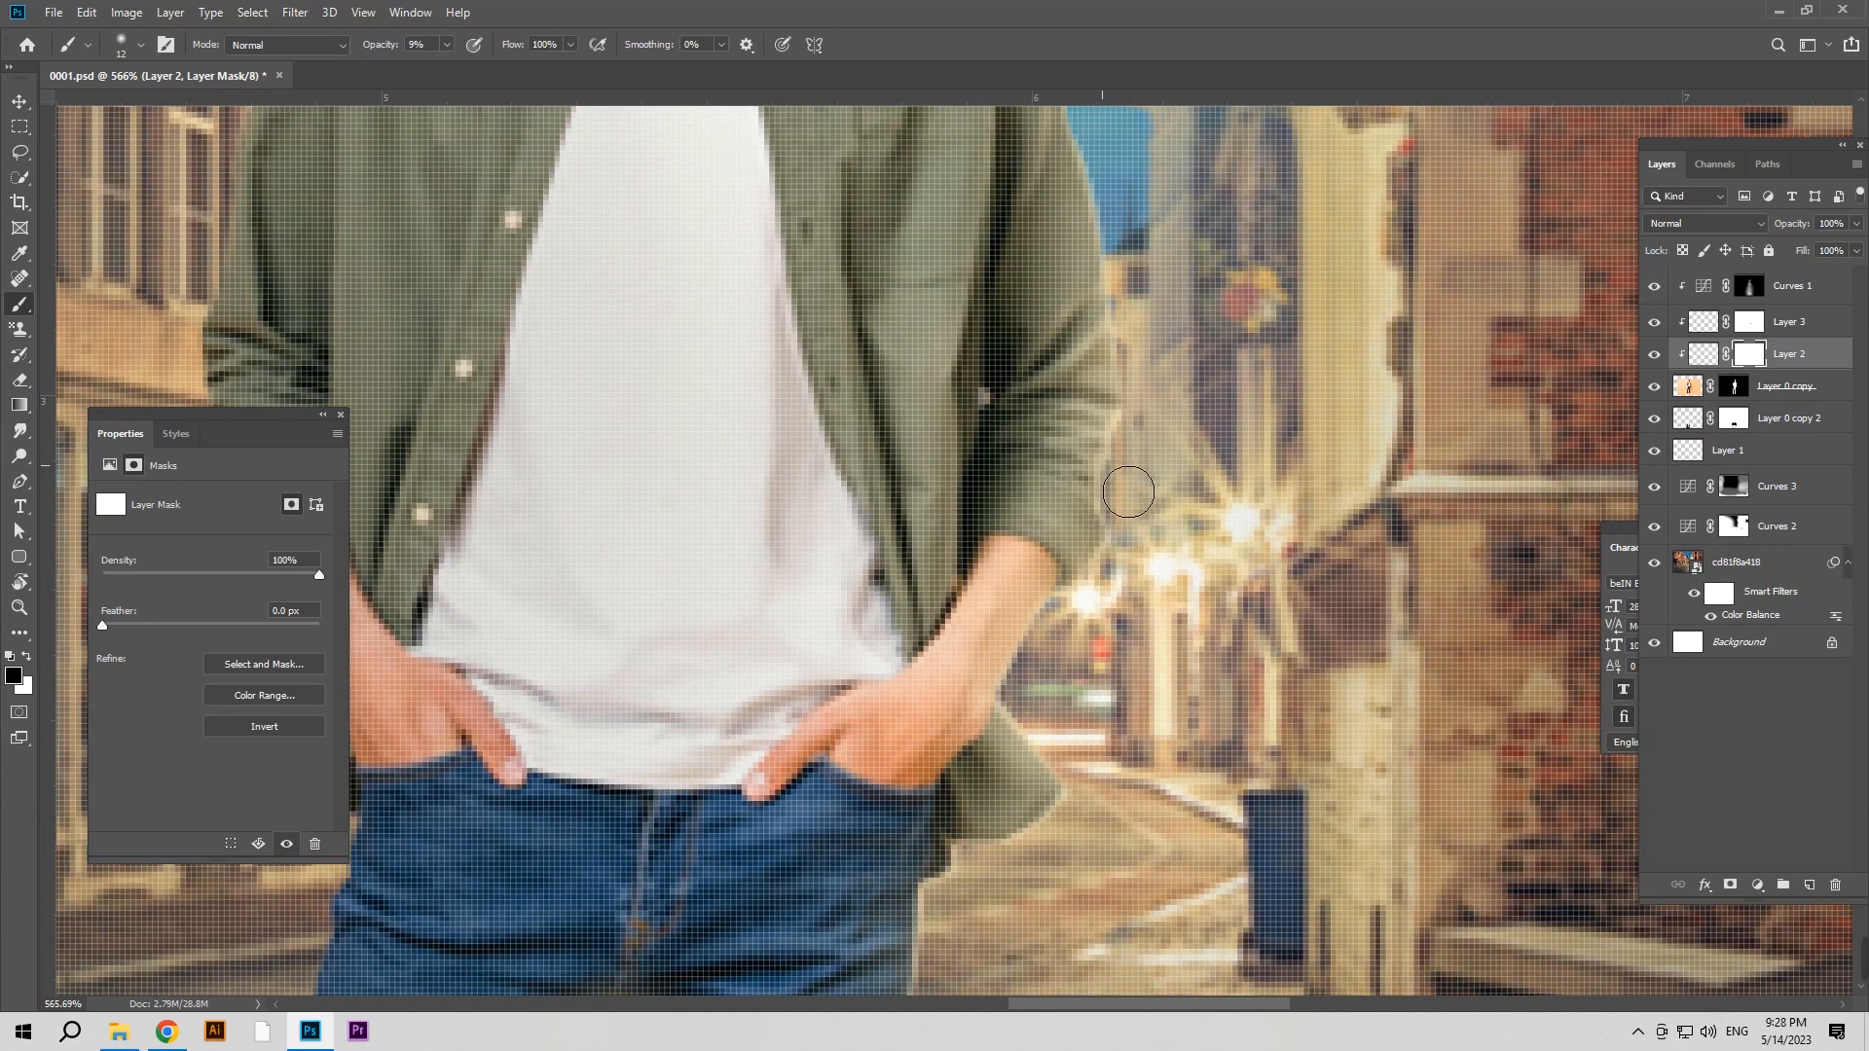
{"action": "key", "text": "z"}
{"action": "mouse_move", "coordinate": [1129, 448]}
{"action": "left_mouse_down"}
{"action": "mouse_move", "coordinate": [1015, 492]}
{"action": "mouse_move", "coordinate": [1117, 492]}
{"action": "left_mouse_up"}
{"action": "key", "text": "b"}
{"action": "left_click_drag", "start_coordinate": [382, 45], "coordinate": [389, 46]}
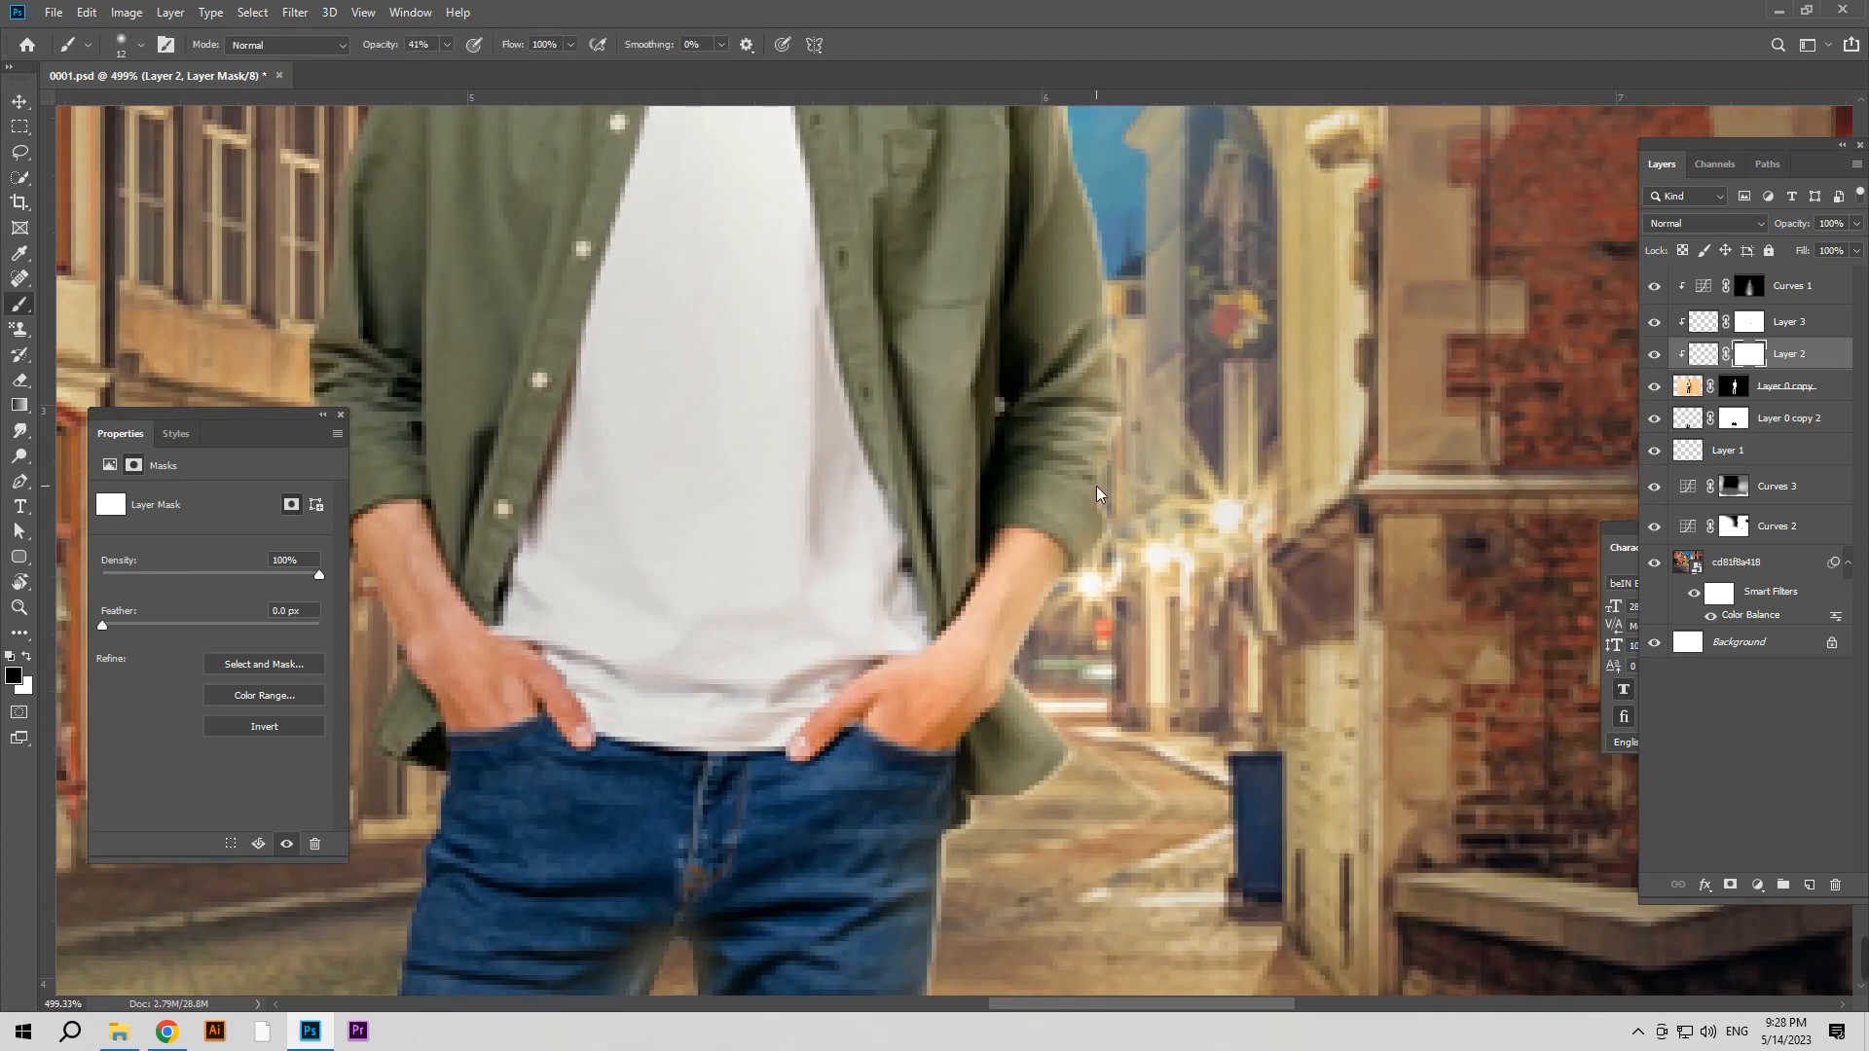
{"action": "key", "text": "z"}
{"action": "left_click_drag", "start_coordinate": [1186, 516], "coordinate": [1108, 526]}
{"action": "key", "text": "b"}
{"action": "left_click_drag", "start_coordinate": [1374, 329], "coordinate": [1377, 423]}
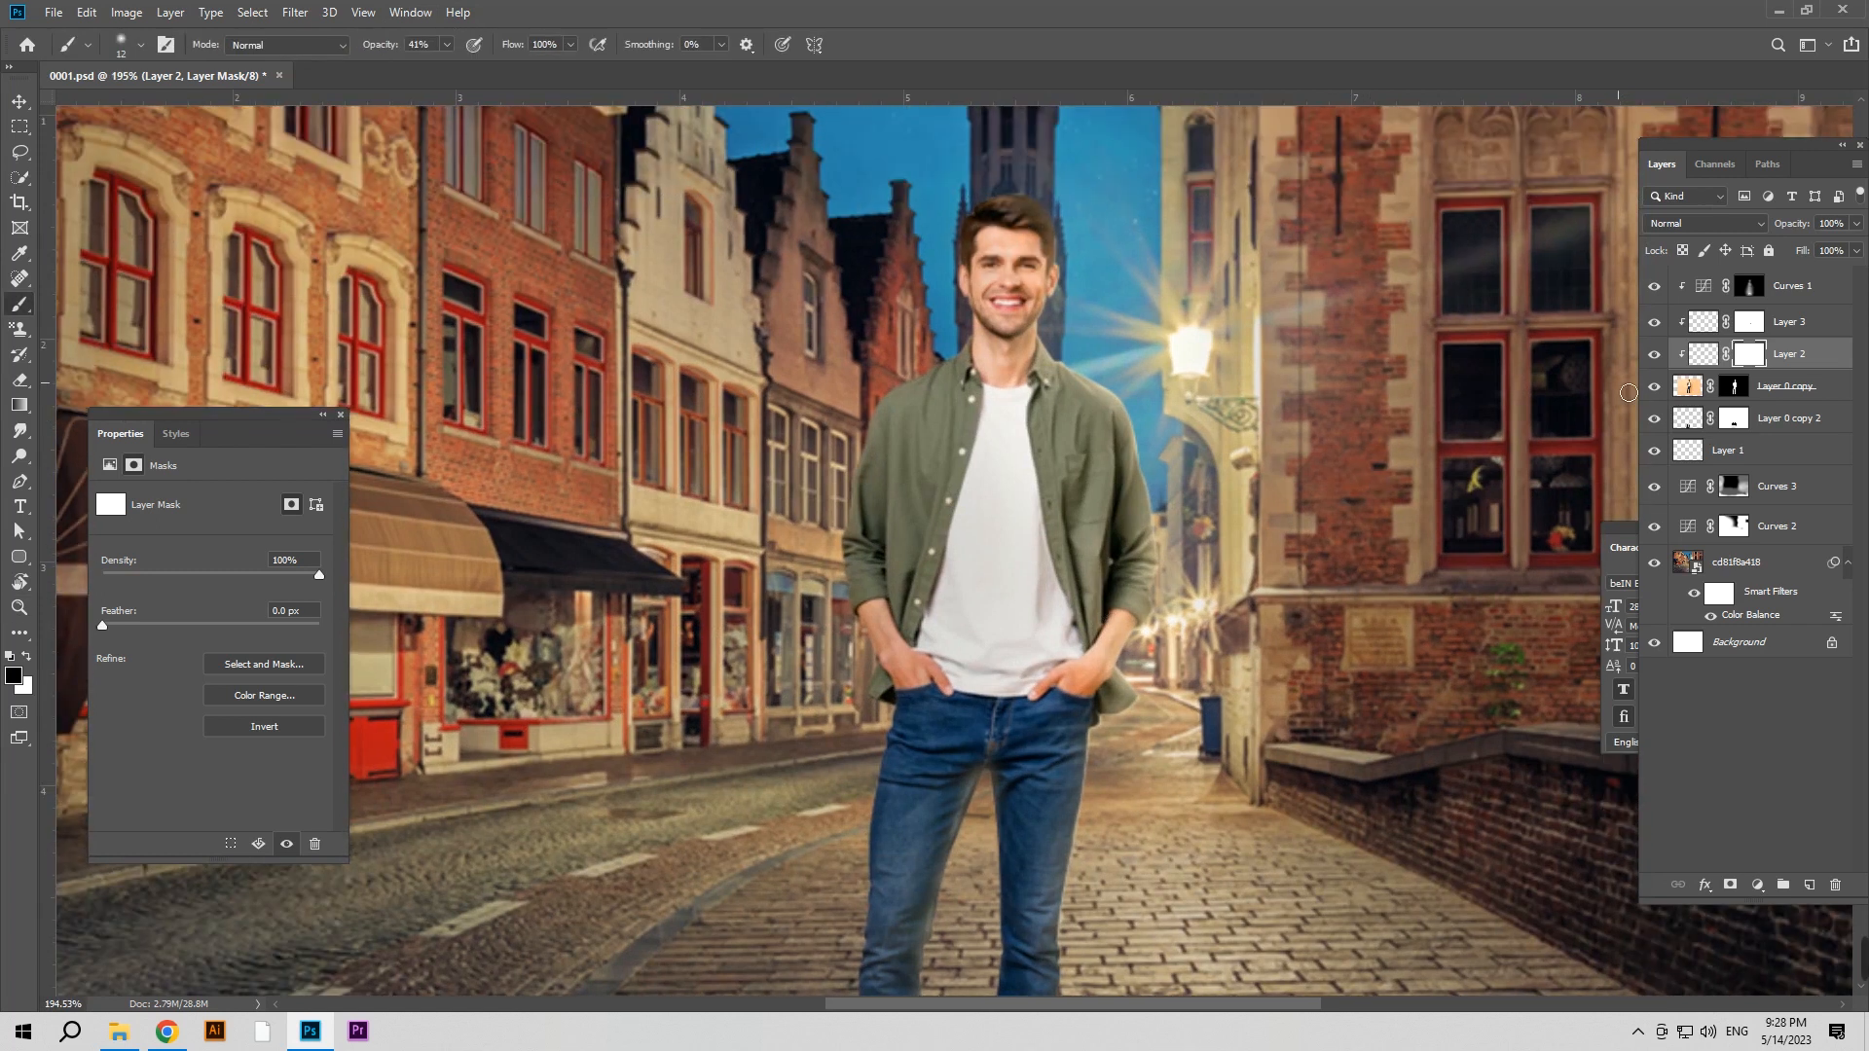
Compare the soft-glow layer on and off, and split its underlying-layer shadow Blend If slider to about 0 / 52
{"action": "left_click", "coordinate": [1655, 322]}
{"action": "left_click", "coordinate": [1655, 322]}
{"action": "left_click", "coordinate": [1703, 324]}
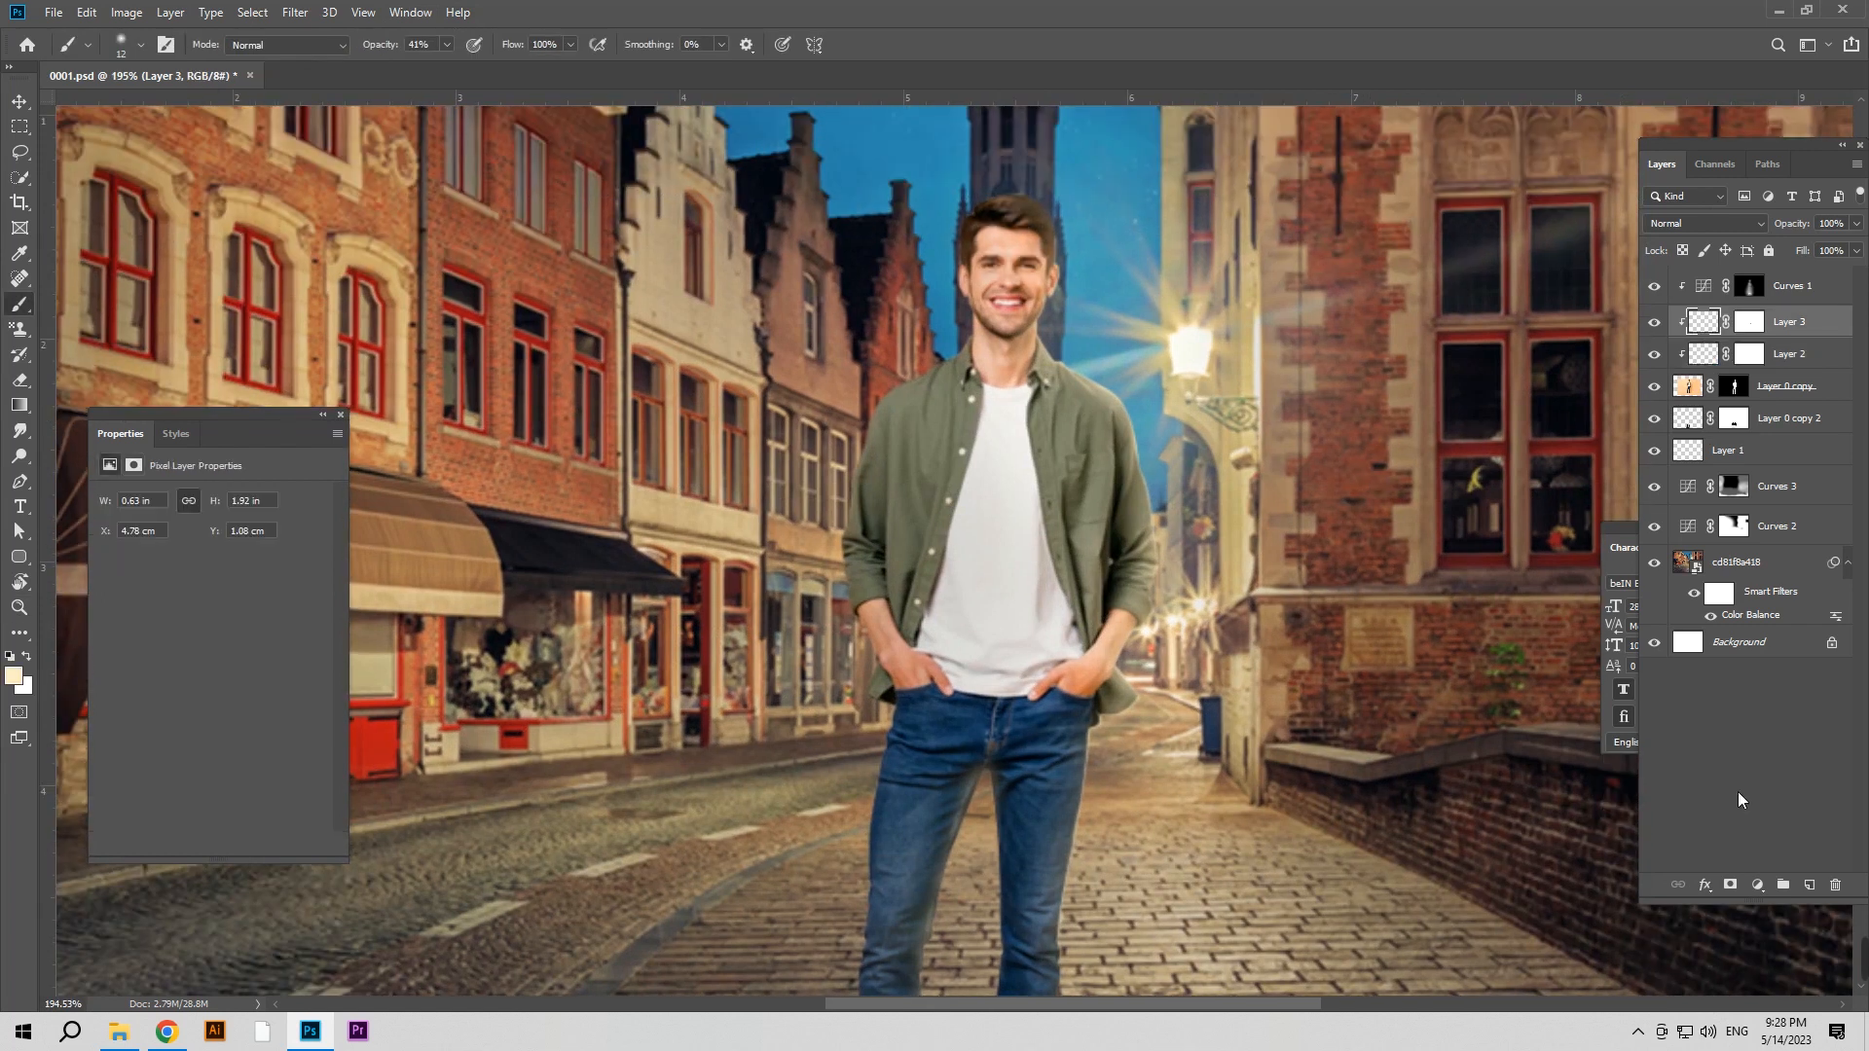
{"action": "left_click", "coordinate": [1706, 886]}
{"action": "left_click", "coordinate": [1732, 703]}
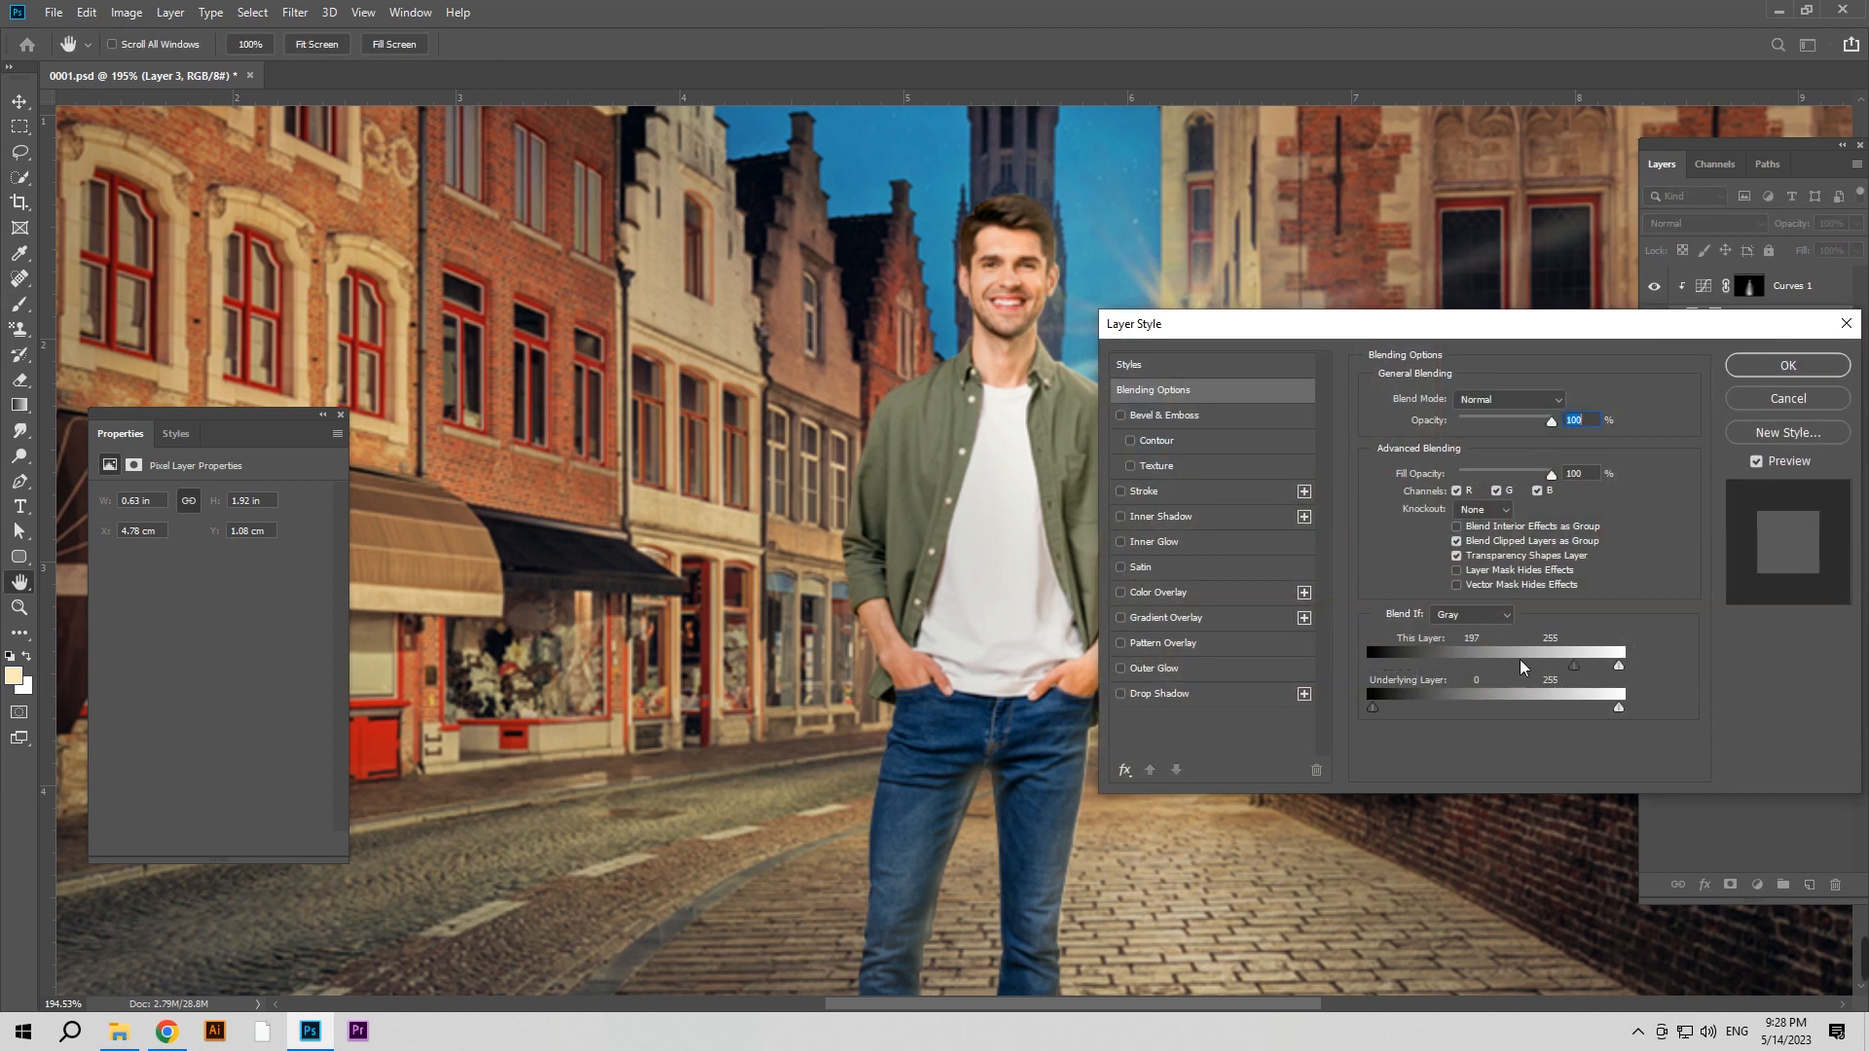
{"action": "left_click_drag", "start_coordinate": [1376, 715], "coordinate": [1448, 718]}
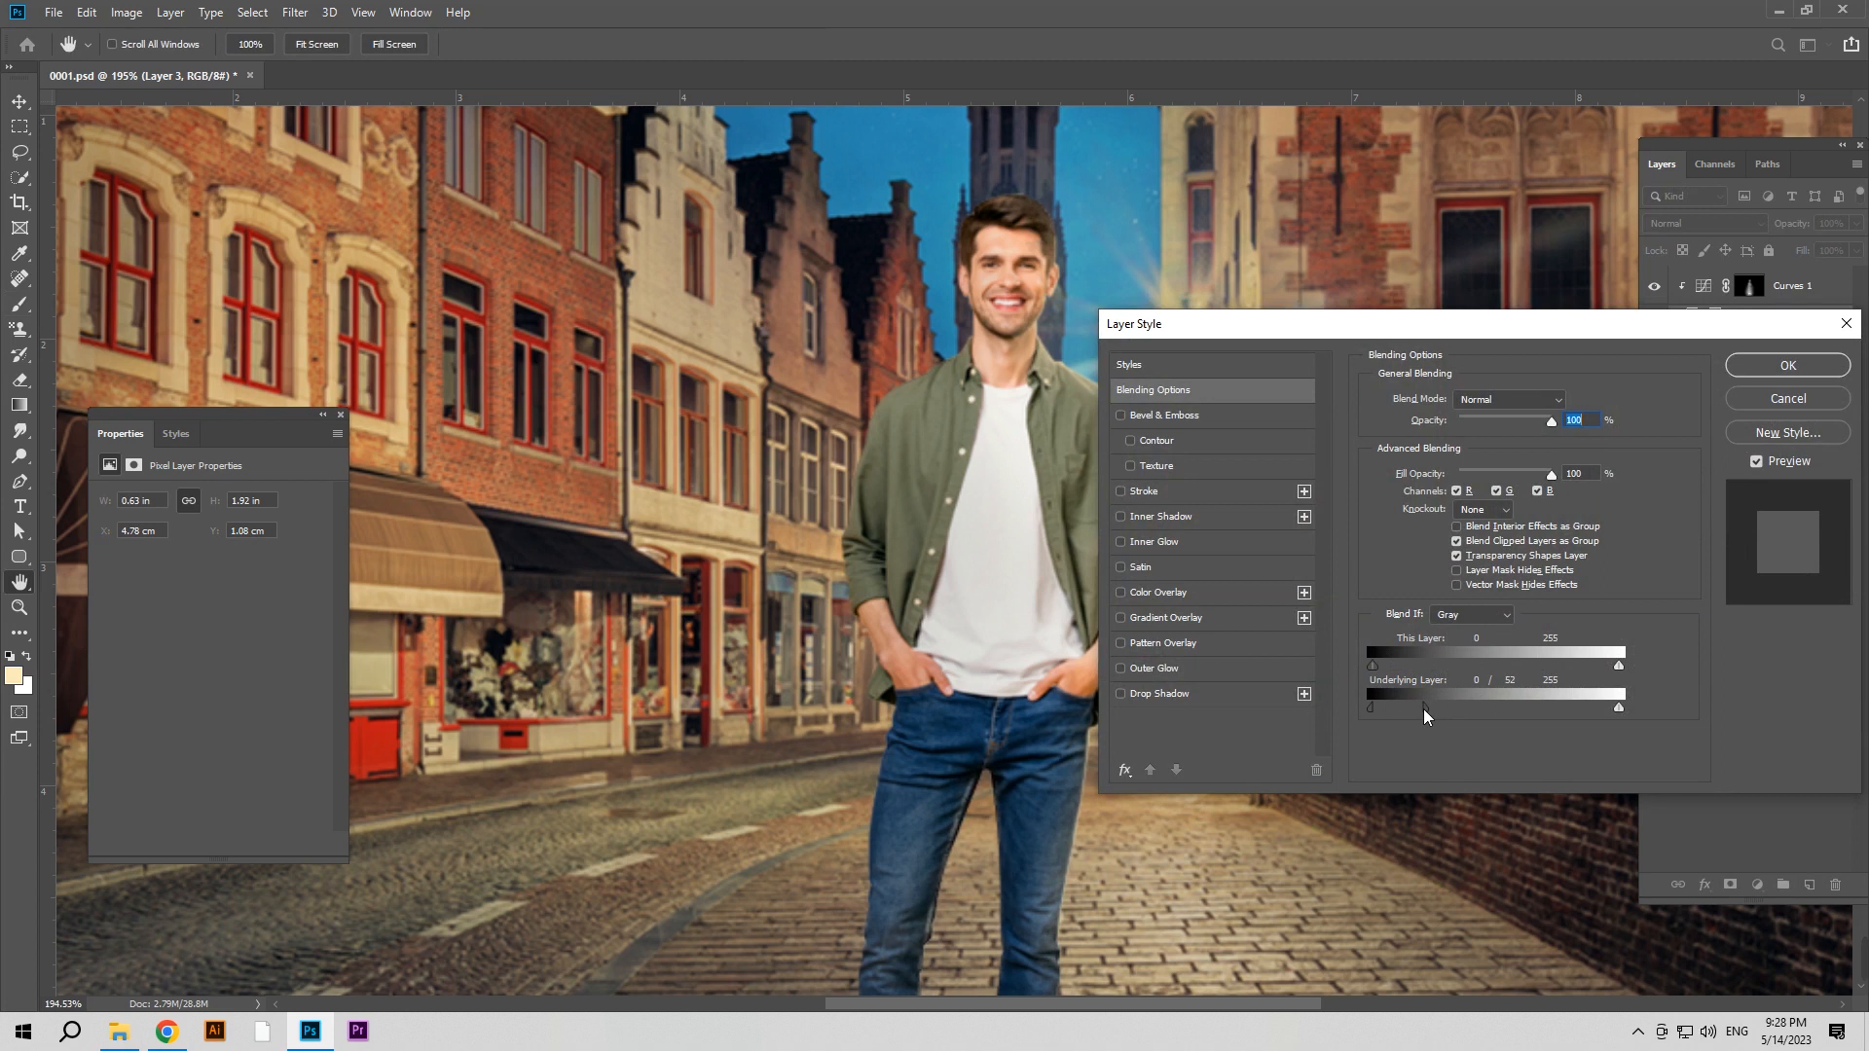
{"action": "left_click", "coordinate": [1787, 366]}
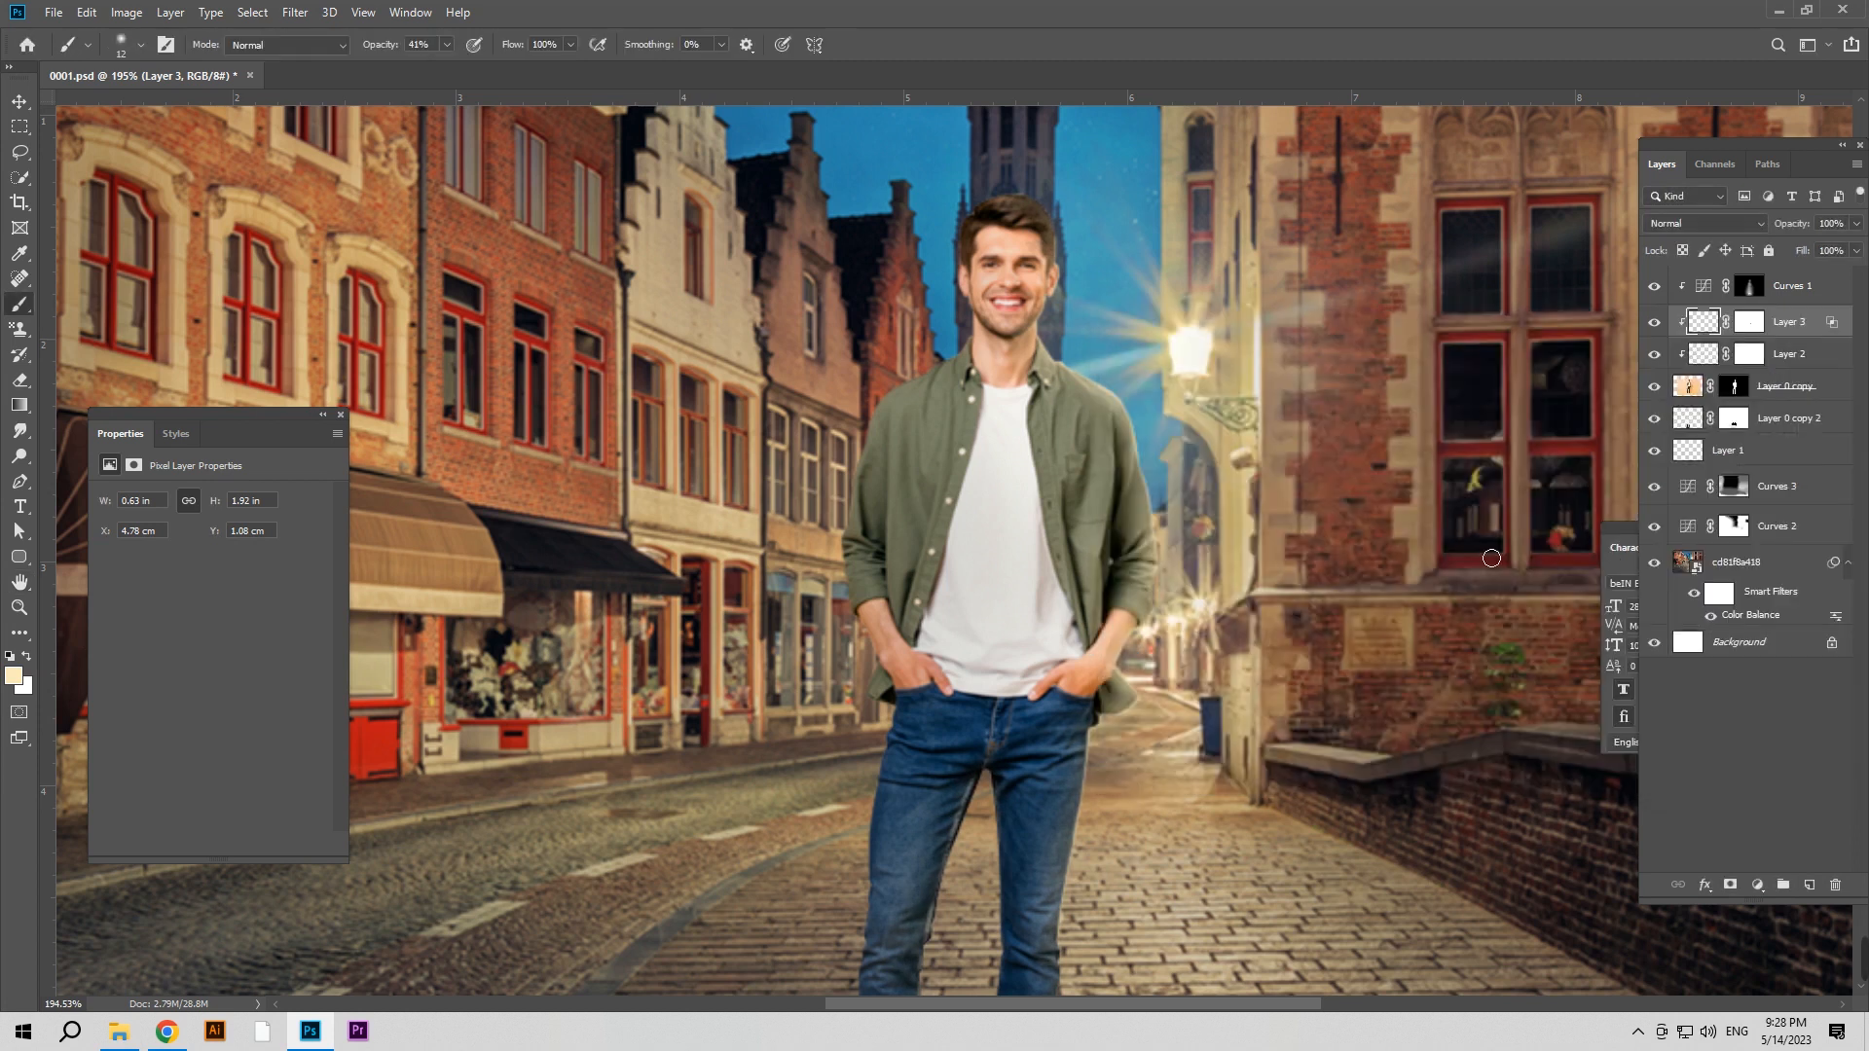
Add a new layer above Curves 1 and paint a faint cream haze over the man's upper body with a 262 px brush at 7% opacity
{"action": "key", "text": "z"}
{"action": "left_click_drag", "start_coordinate": [1193, 561], "coordinate": [1129, 558]}
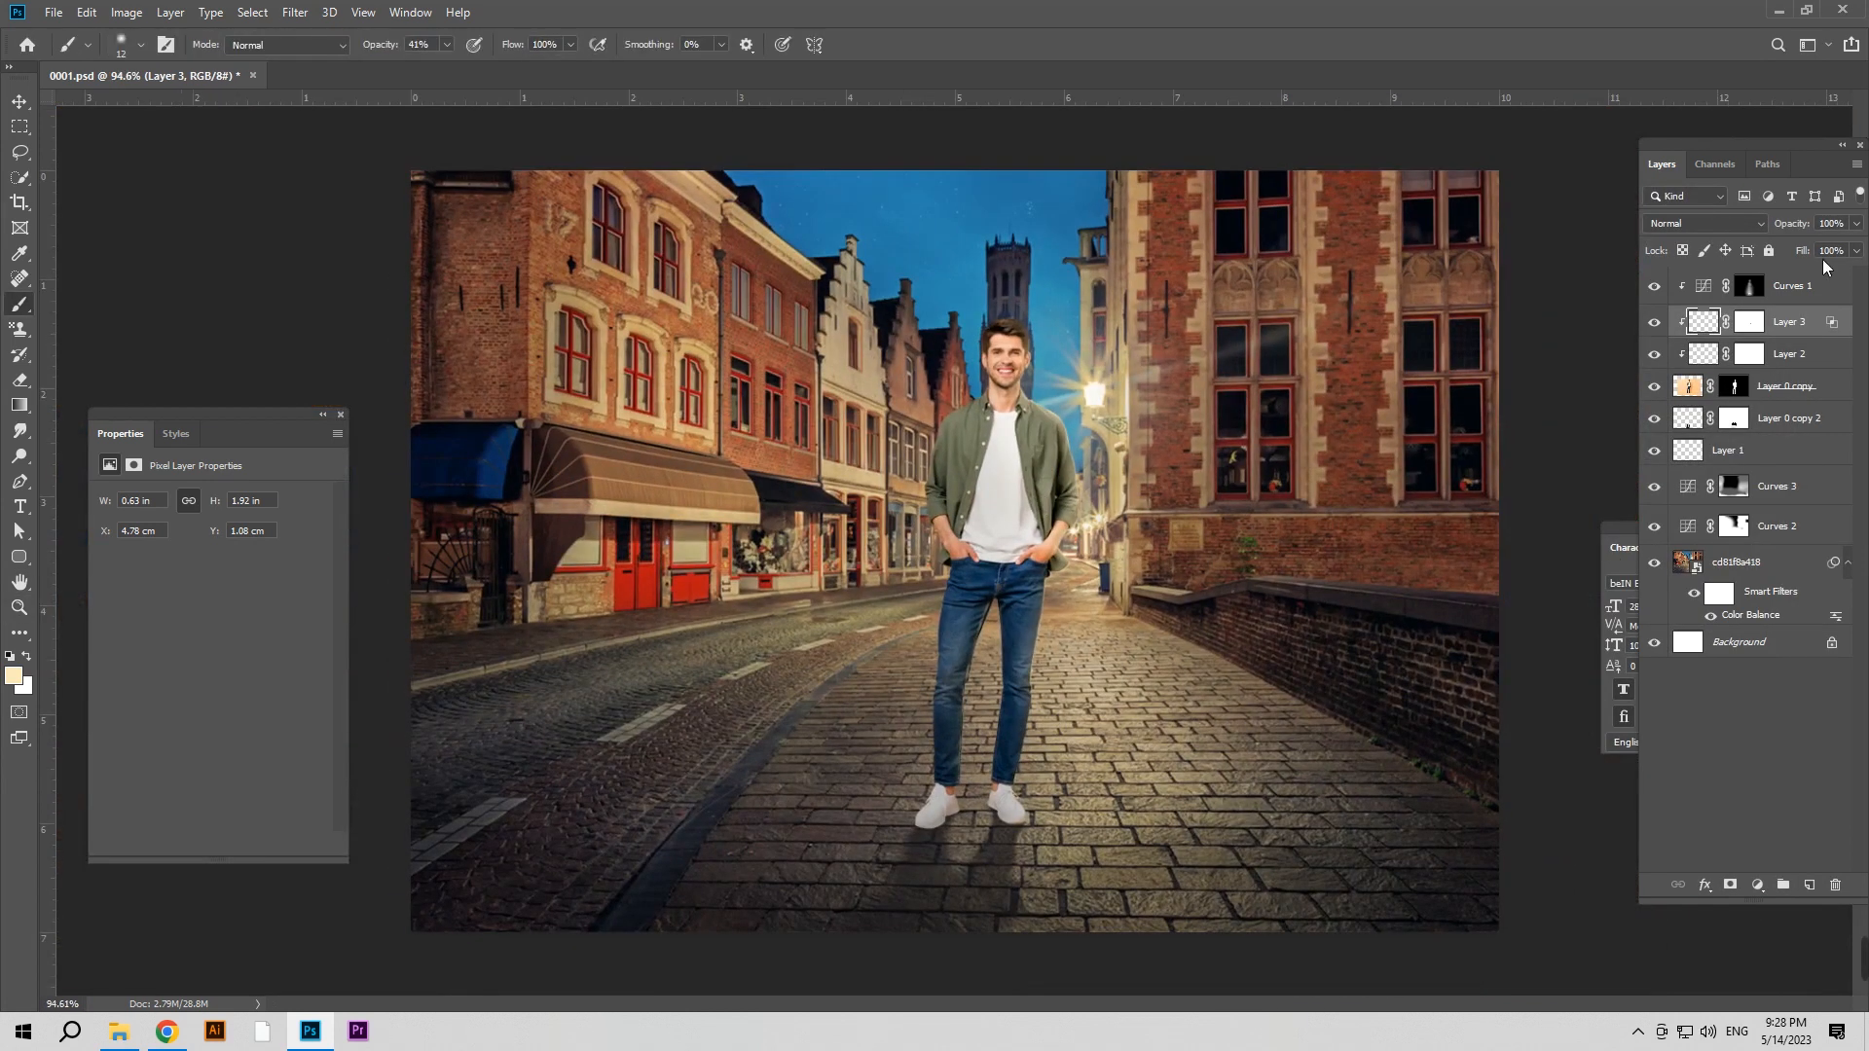
{"action": "left_click", "coordinate": [1812, 290]}
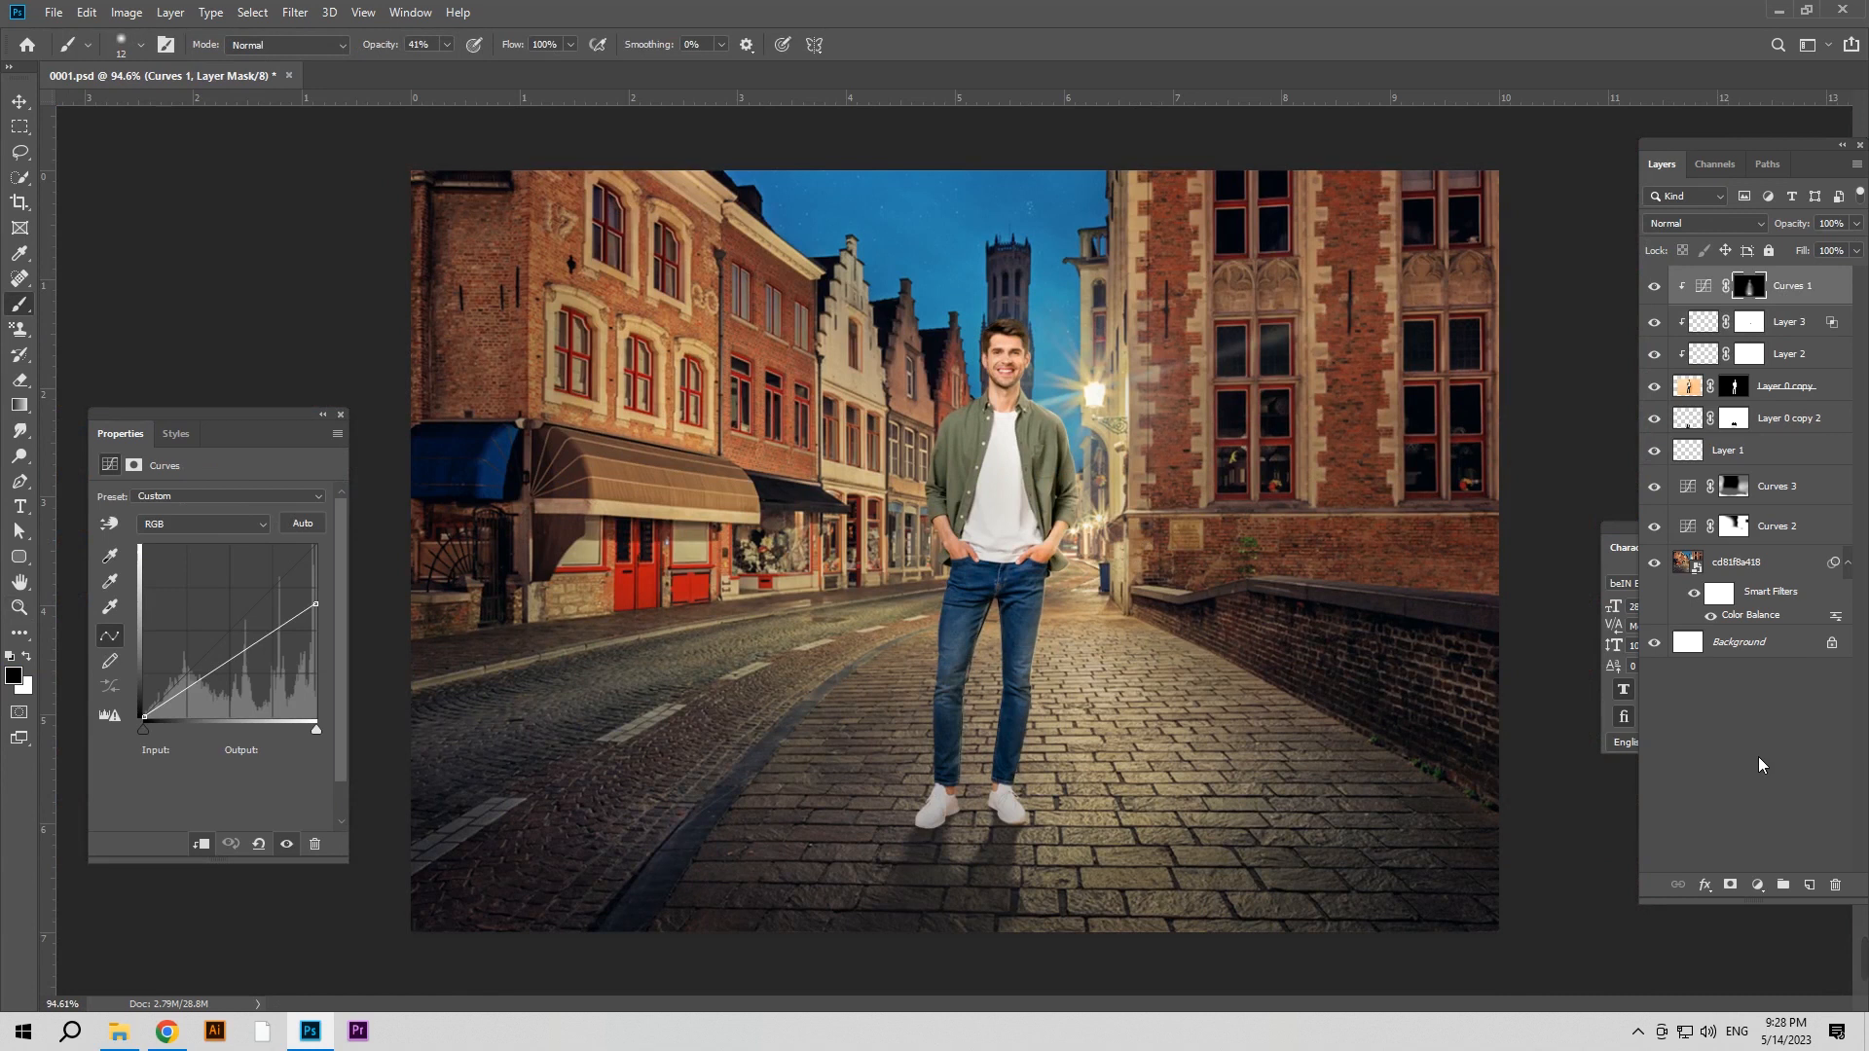
{"action": "left_click", "coordinate": [1808, 885]}
{"action": "mouse_move", "coordinate": [1224, 574]}
{"action": "left_mouse_down"}
{"action": "mouse_move", "coordinate": [1268, 572]}
{"action": "mouse_move", "coordinate": [1345, 624]}
{"action": "left_mouse_up"}
{"action": "left_click_drag", "start_coordinate": [383, 46], "coordinate": [224, 51]}
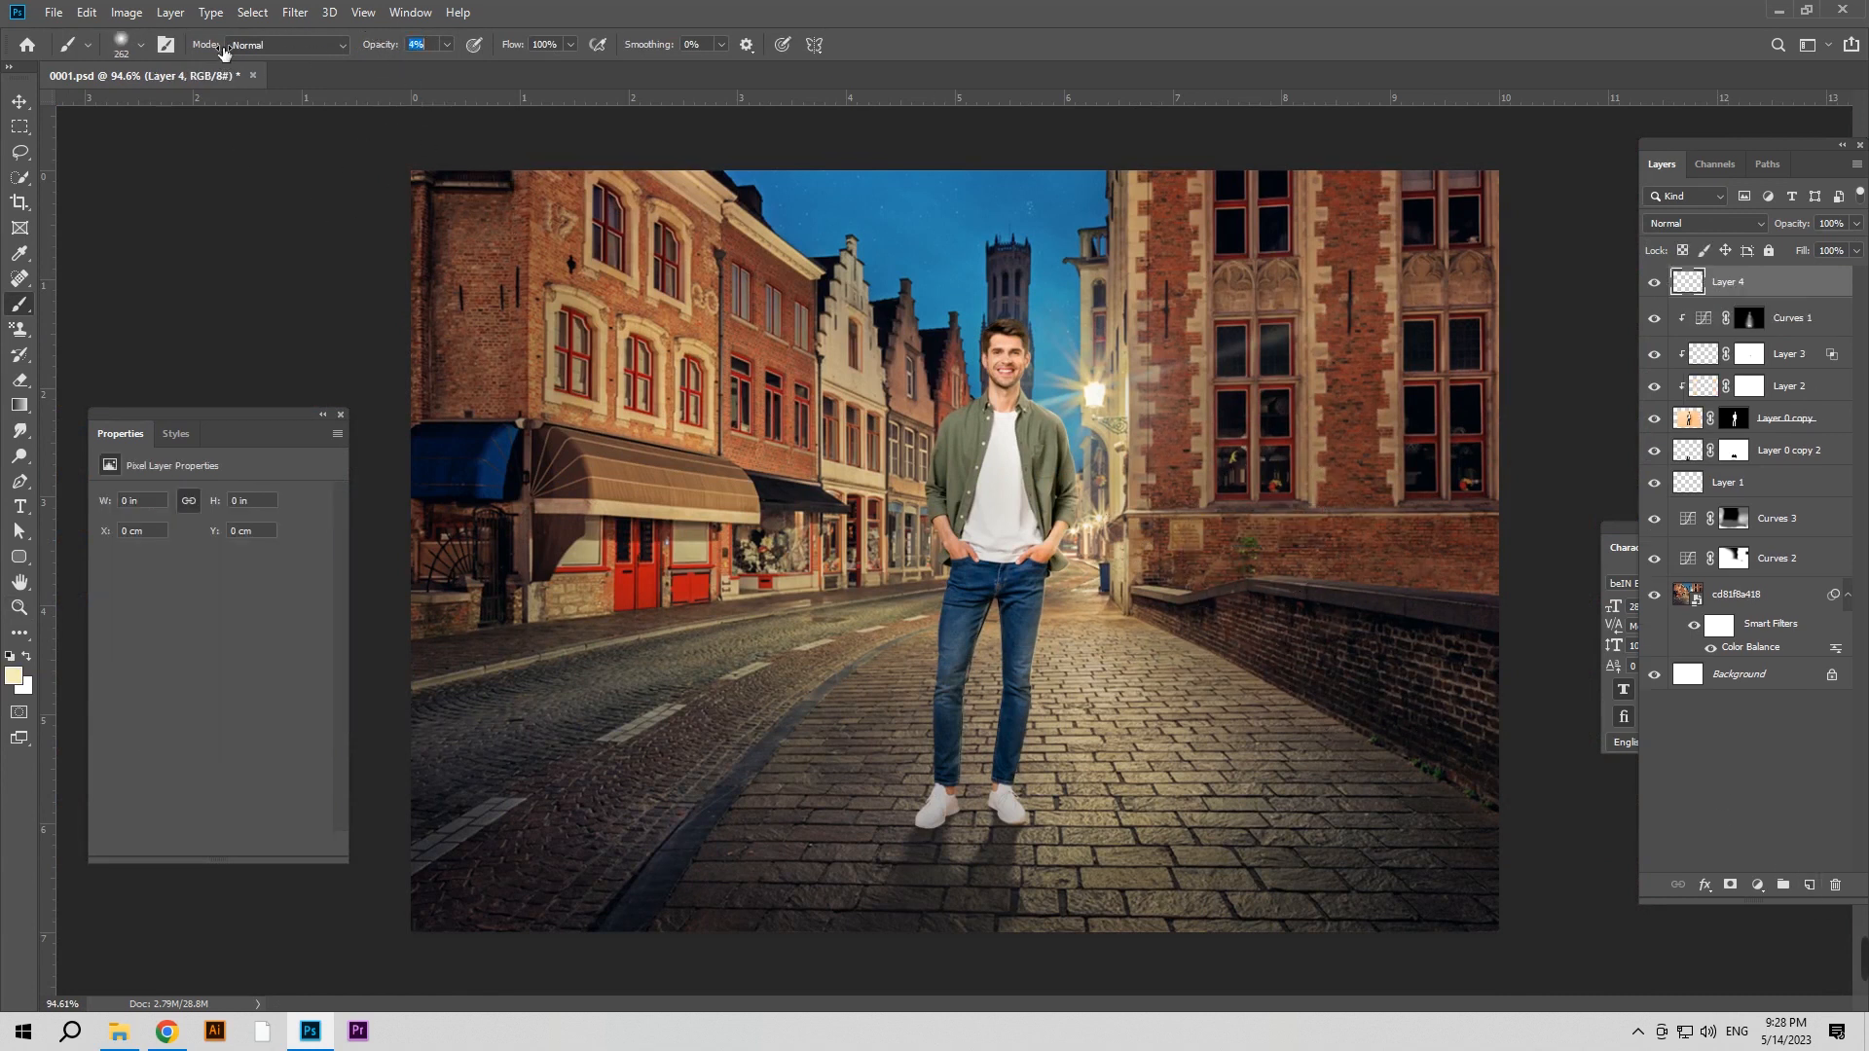
{"action": "left_click", "coordinate": [1067, 384]}
{"action": "left_click", "coordinate": [1056, 379]}
Spread the faint cream haze over the man's hip and legs, the cobblestones beside him and the wall near the lamp
{"action": "left_click", "coordinate": [1053, 550]}
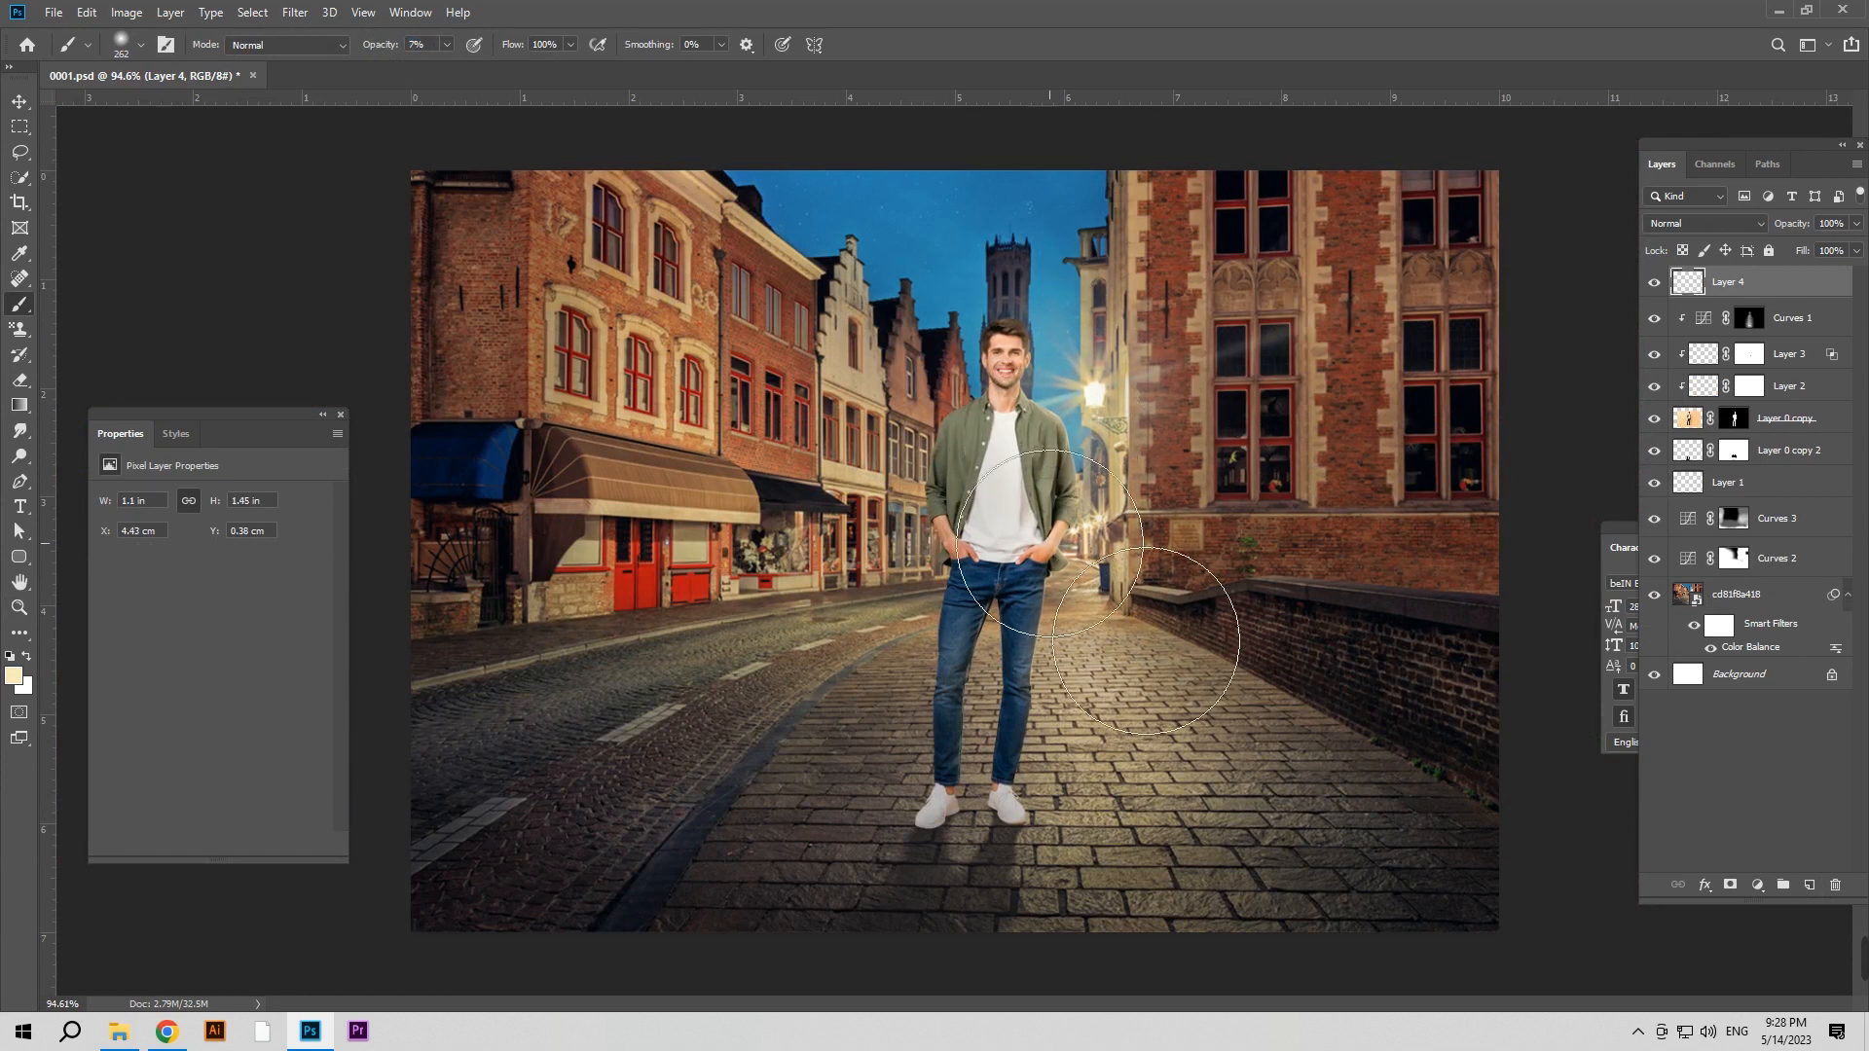
{"action": "left_click", "coordinate": [1077, 643]}
{"action": "left_click", "coordinate": [1011, 644]}
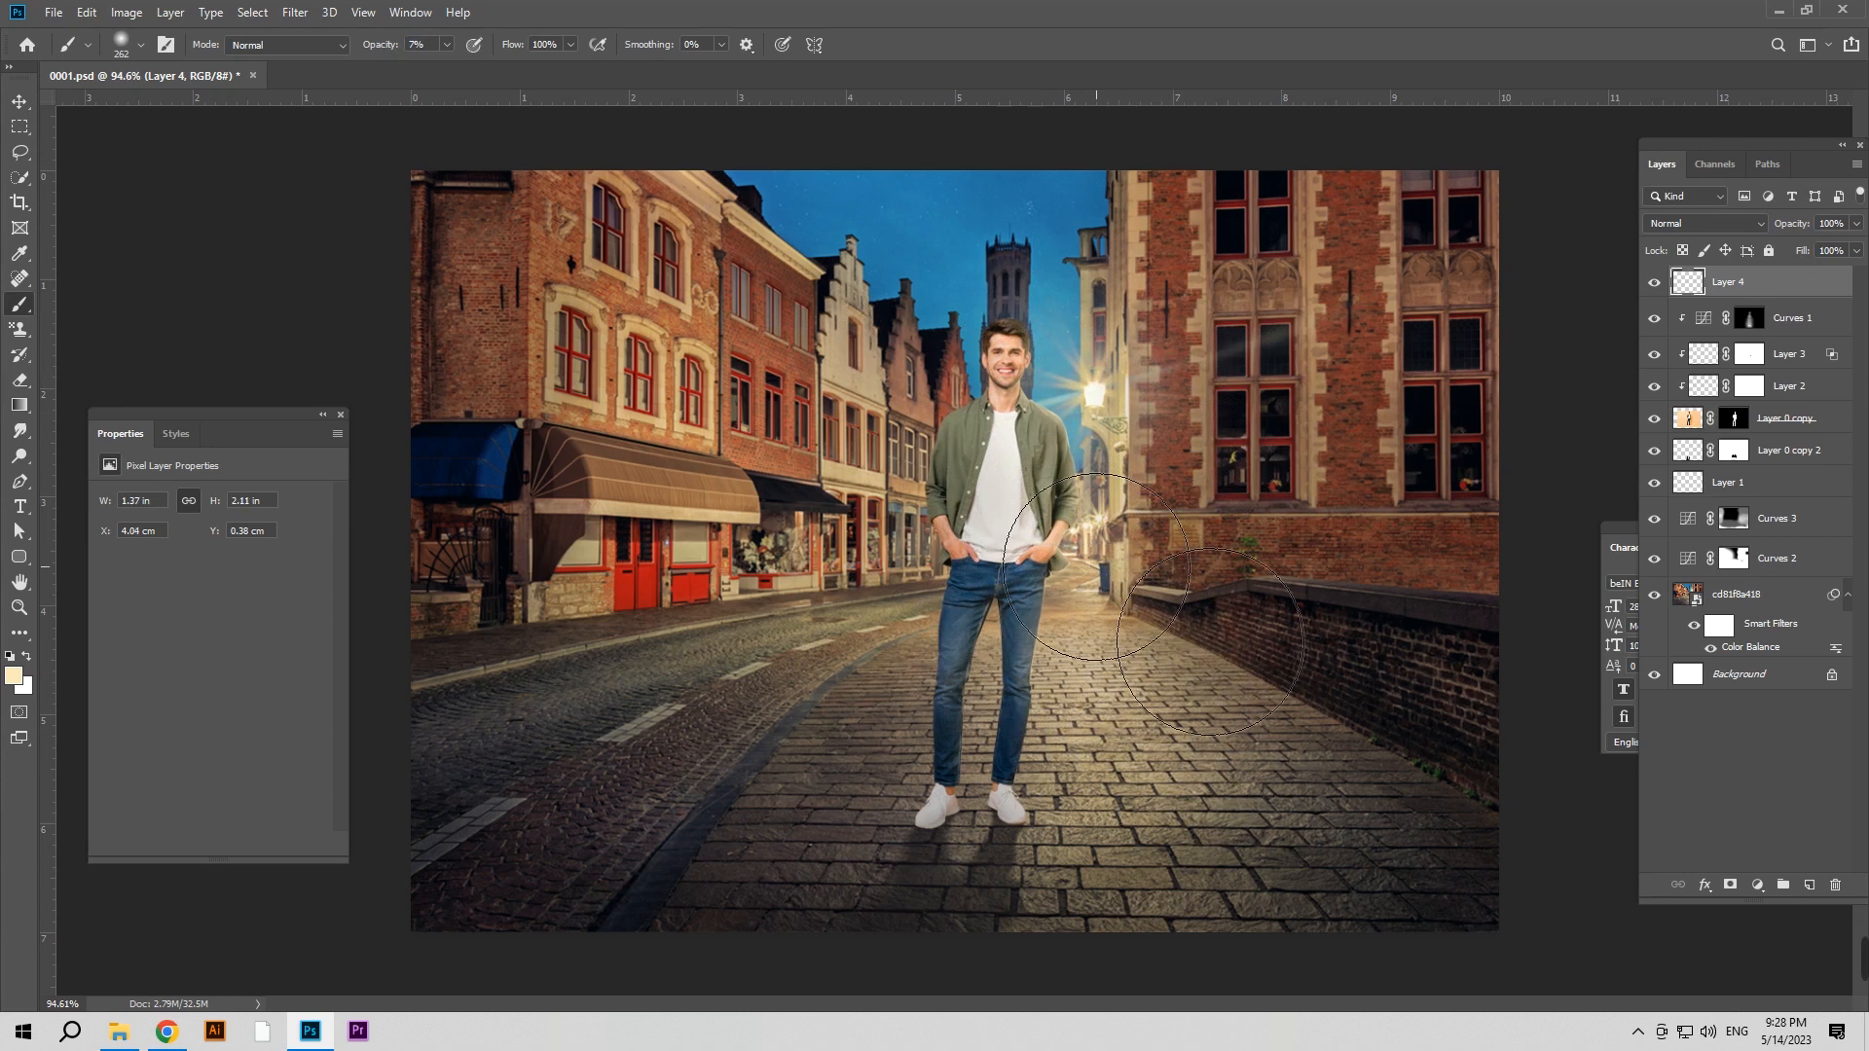
{"action": "left_click", "coordinate": [1160, 410]}
{"action": "left_click", "coordinate": [1165, 516]}
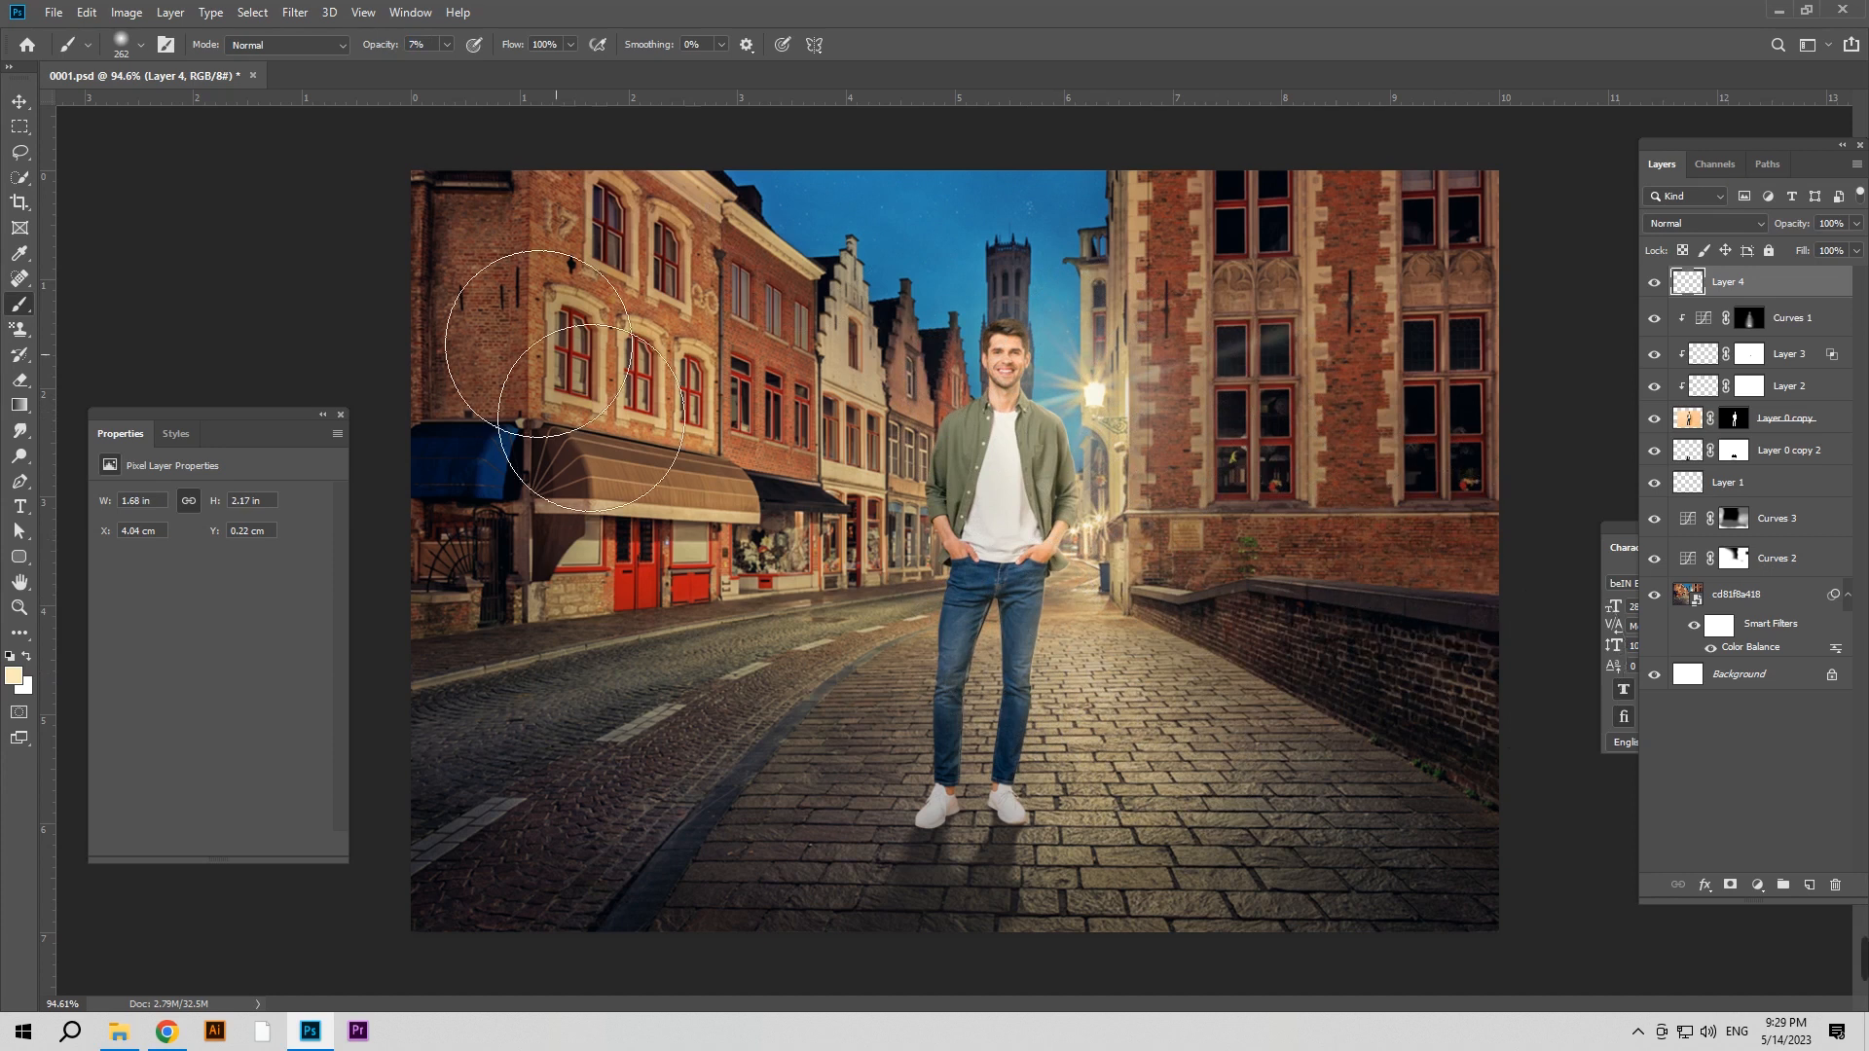
Merge all layers into one and unlock the merged background layer
{"action": "left_click", "coordinate": [17, 102]}
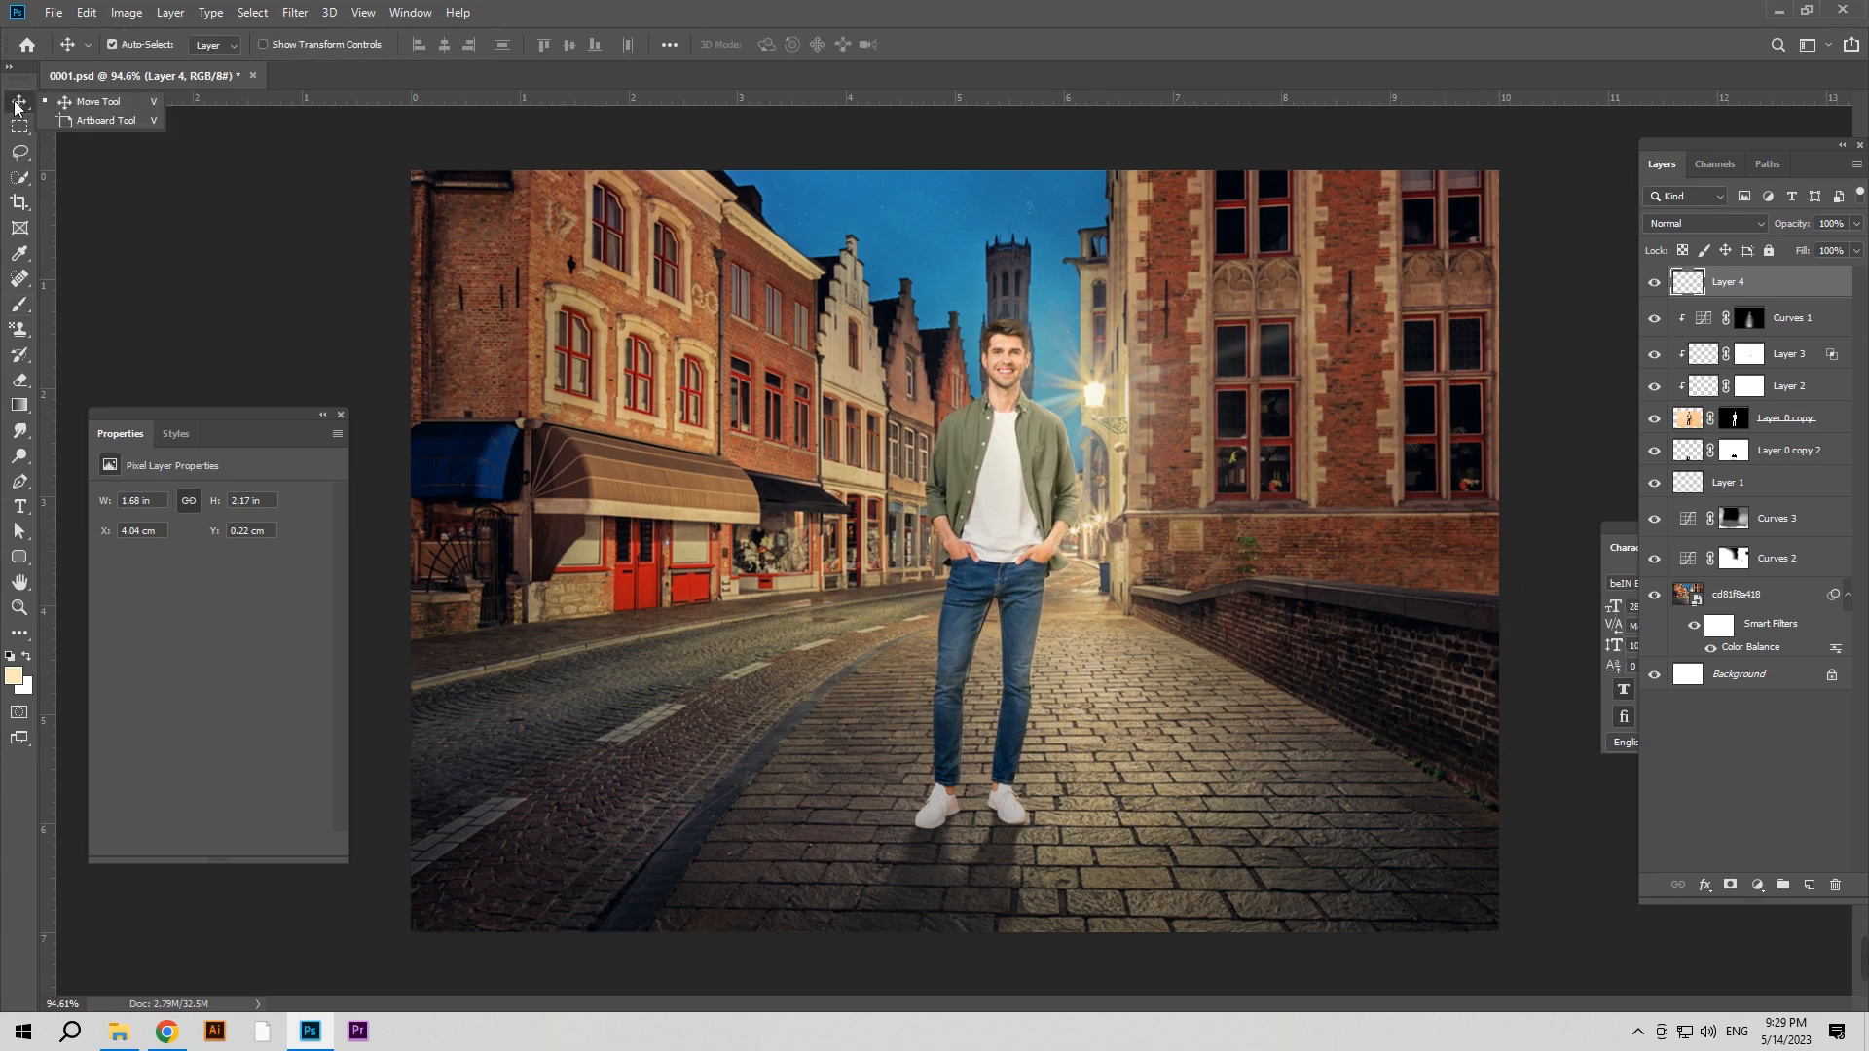
{"action": "left_click_drag", "start_coordinate": [347, 143], "coordinate": [1544, 946]}
{"action": "key", "text": "ctrl+shift+e"}
{"action": "left_click", "coordinate": [1828, 285]}
Apply the Camera Raw filter with Temperature +4, Tint -5, Contrast +1, Highlights +4, Shadows -5, Blacks +8 and Texture +6
{"action": "left_click", "coordinate": [296, 17]}
{"action": "left_click", "coordinate": [352, 120]}
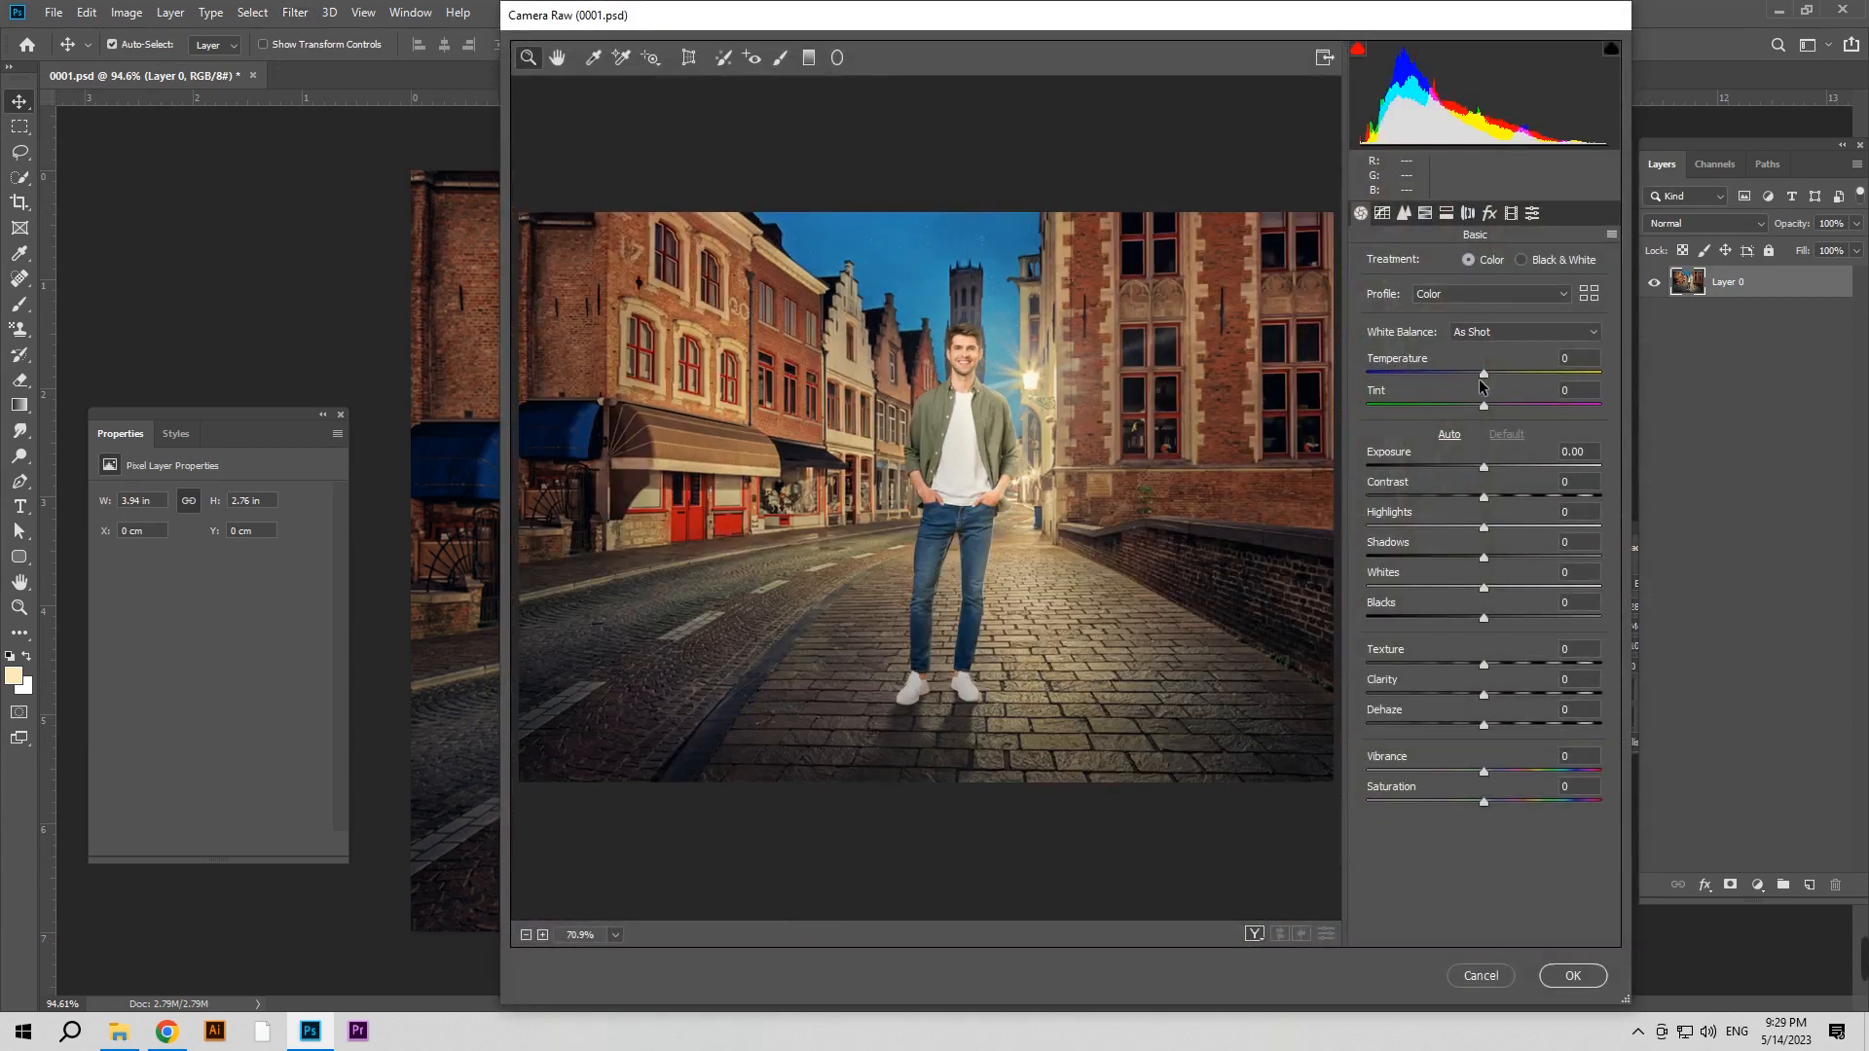
{"action": "left_click_drag", "start_coordinate": [1483, 374], "coordinate": [1480, 407]}
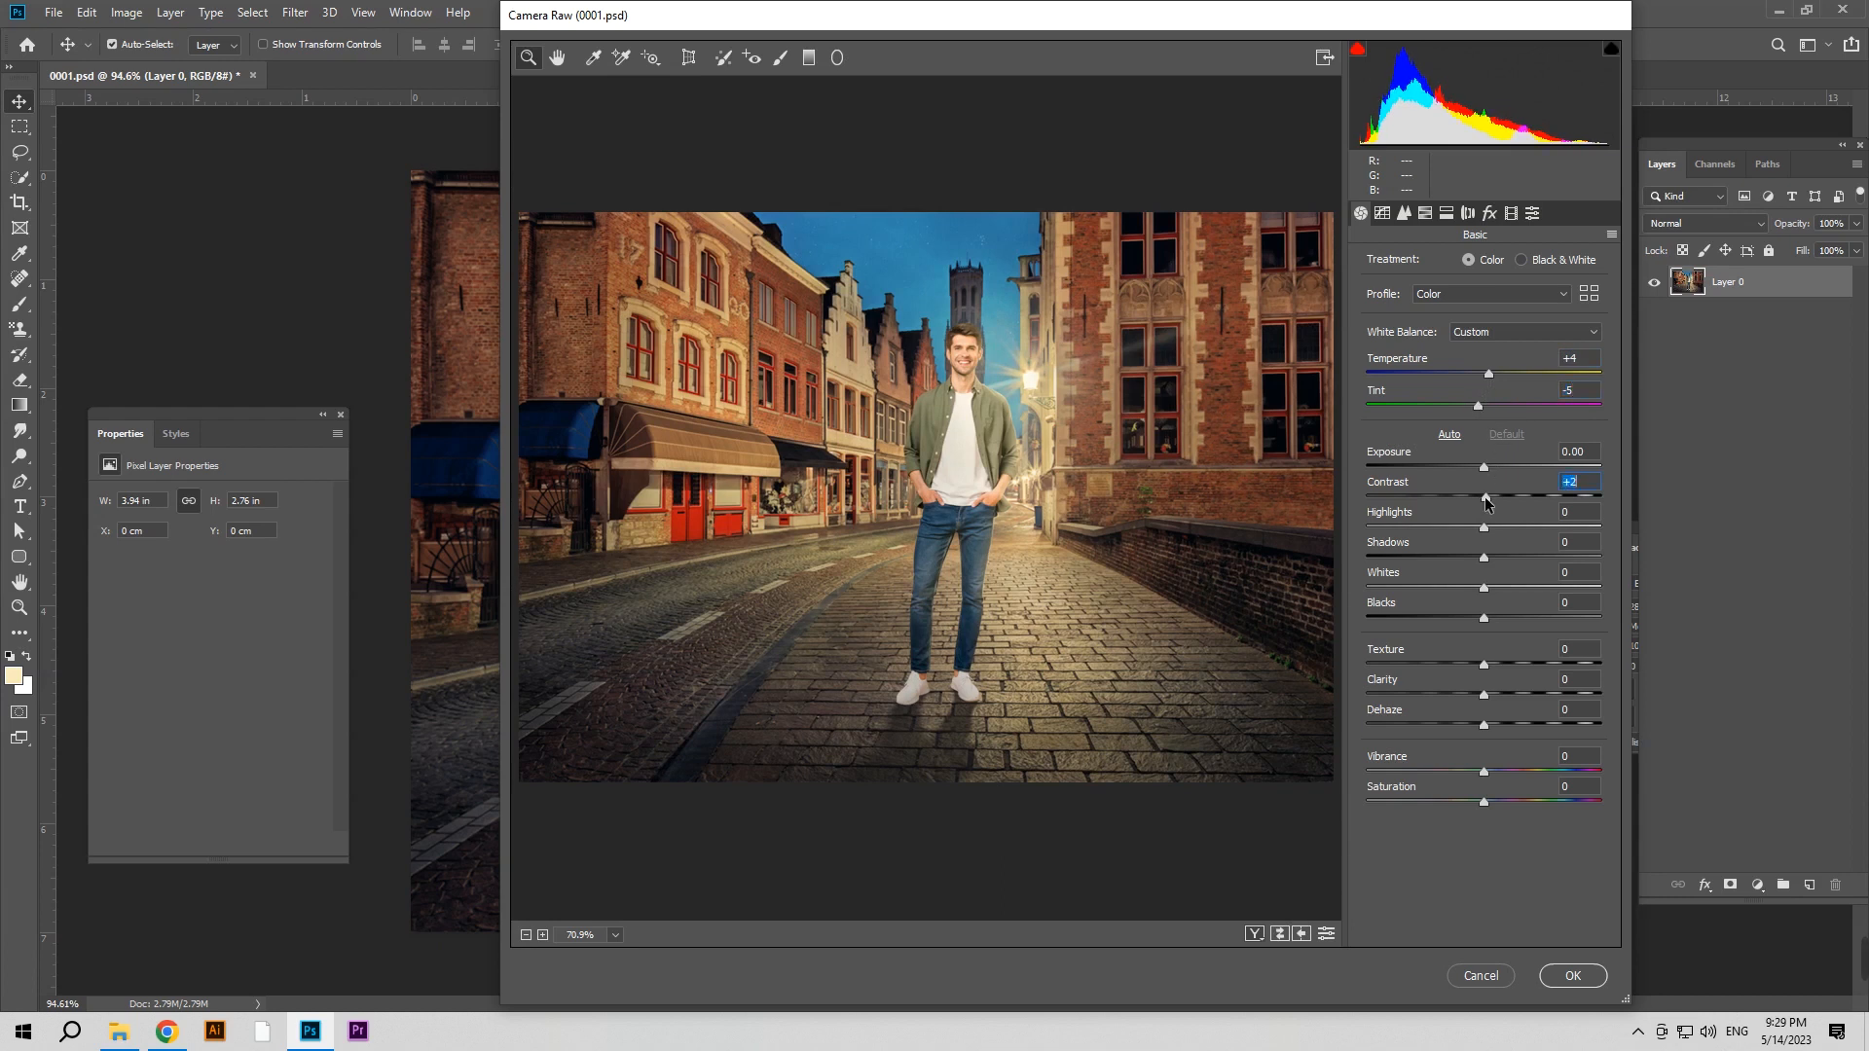
{"action": "left_click_drag", "start_coordinate": [1484, 501], "coordinate": [1481, 562]}
{"action": "left_click_drag", "start_coordinate": [1485, 622], "coordinate": [1492, 670]}
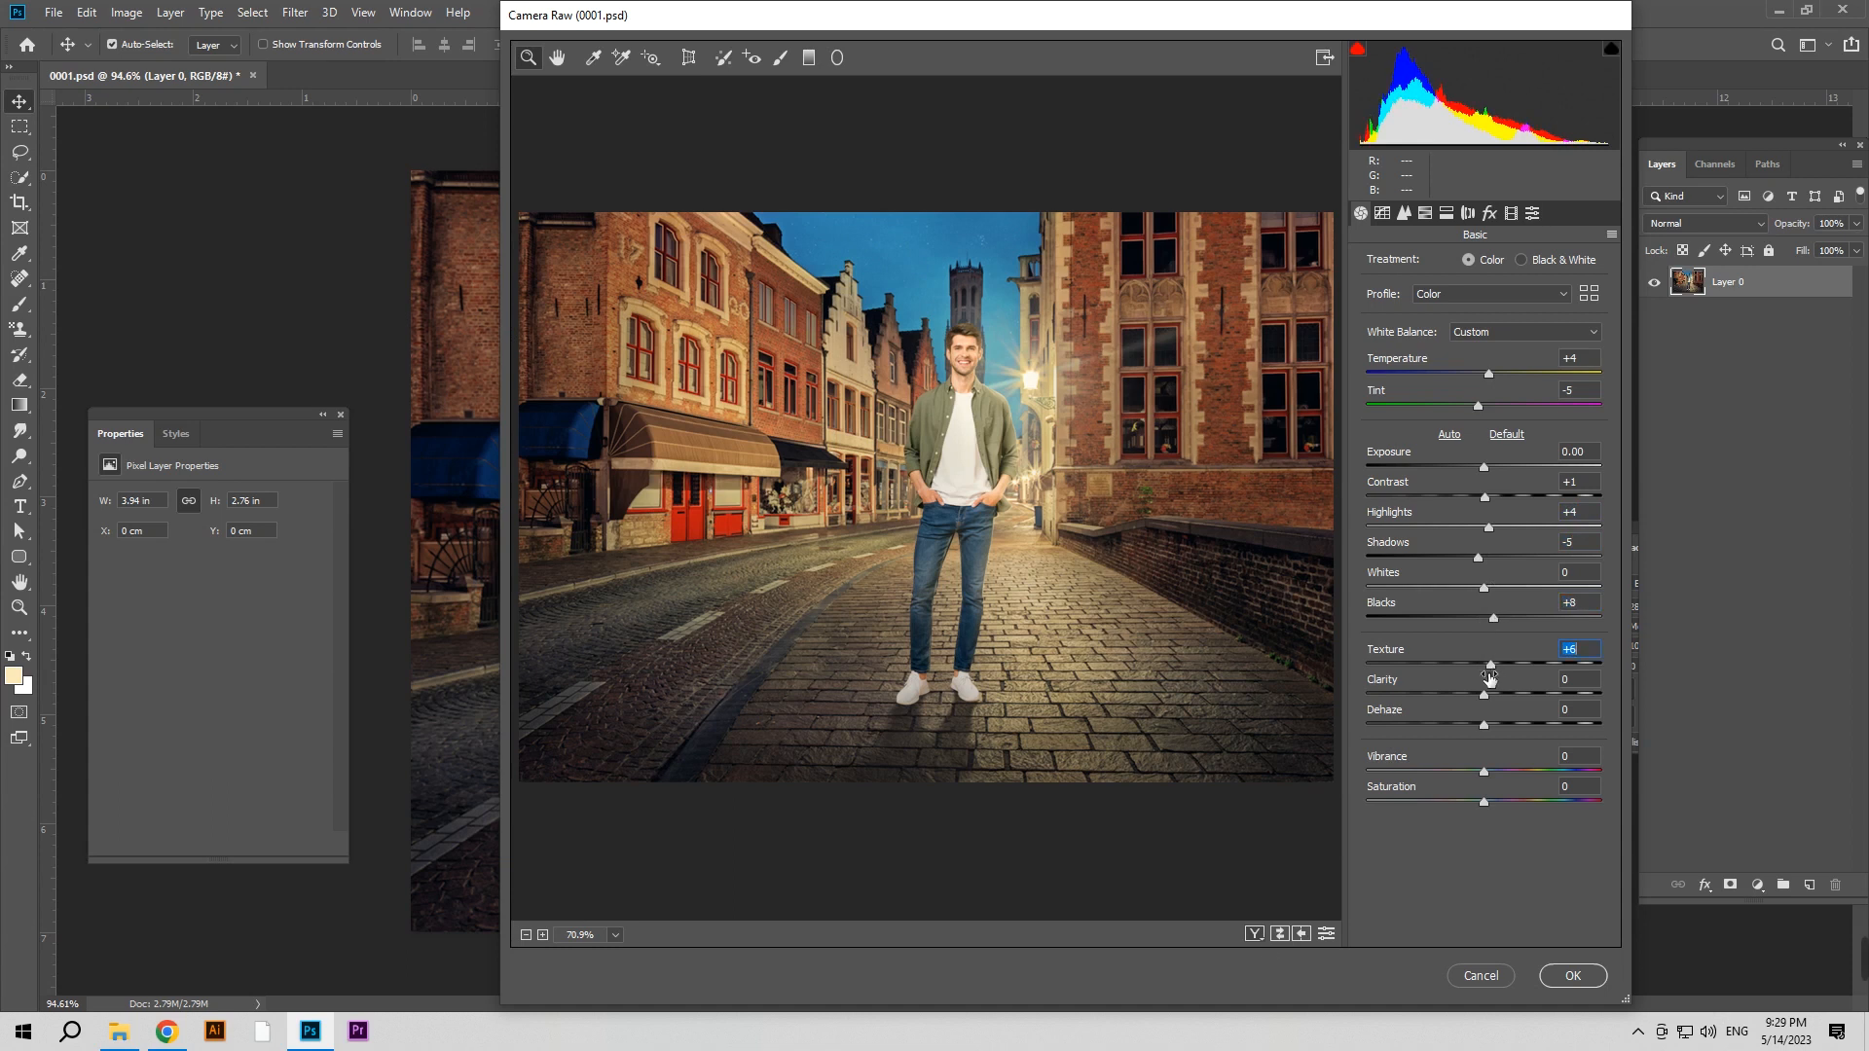
{"action": "left_click", "coordinate": [1573, 976]}
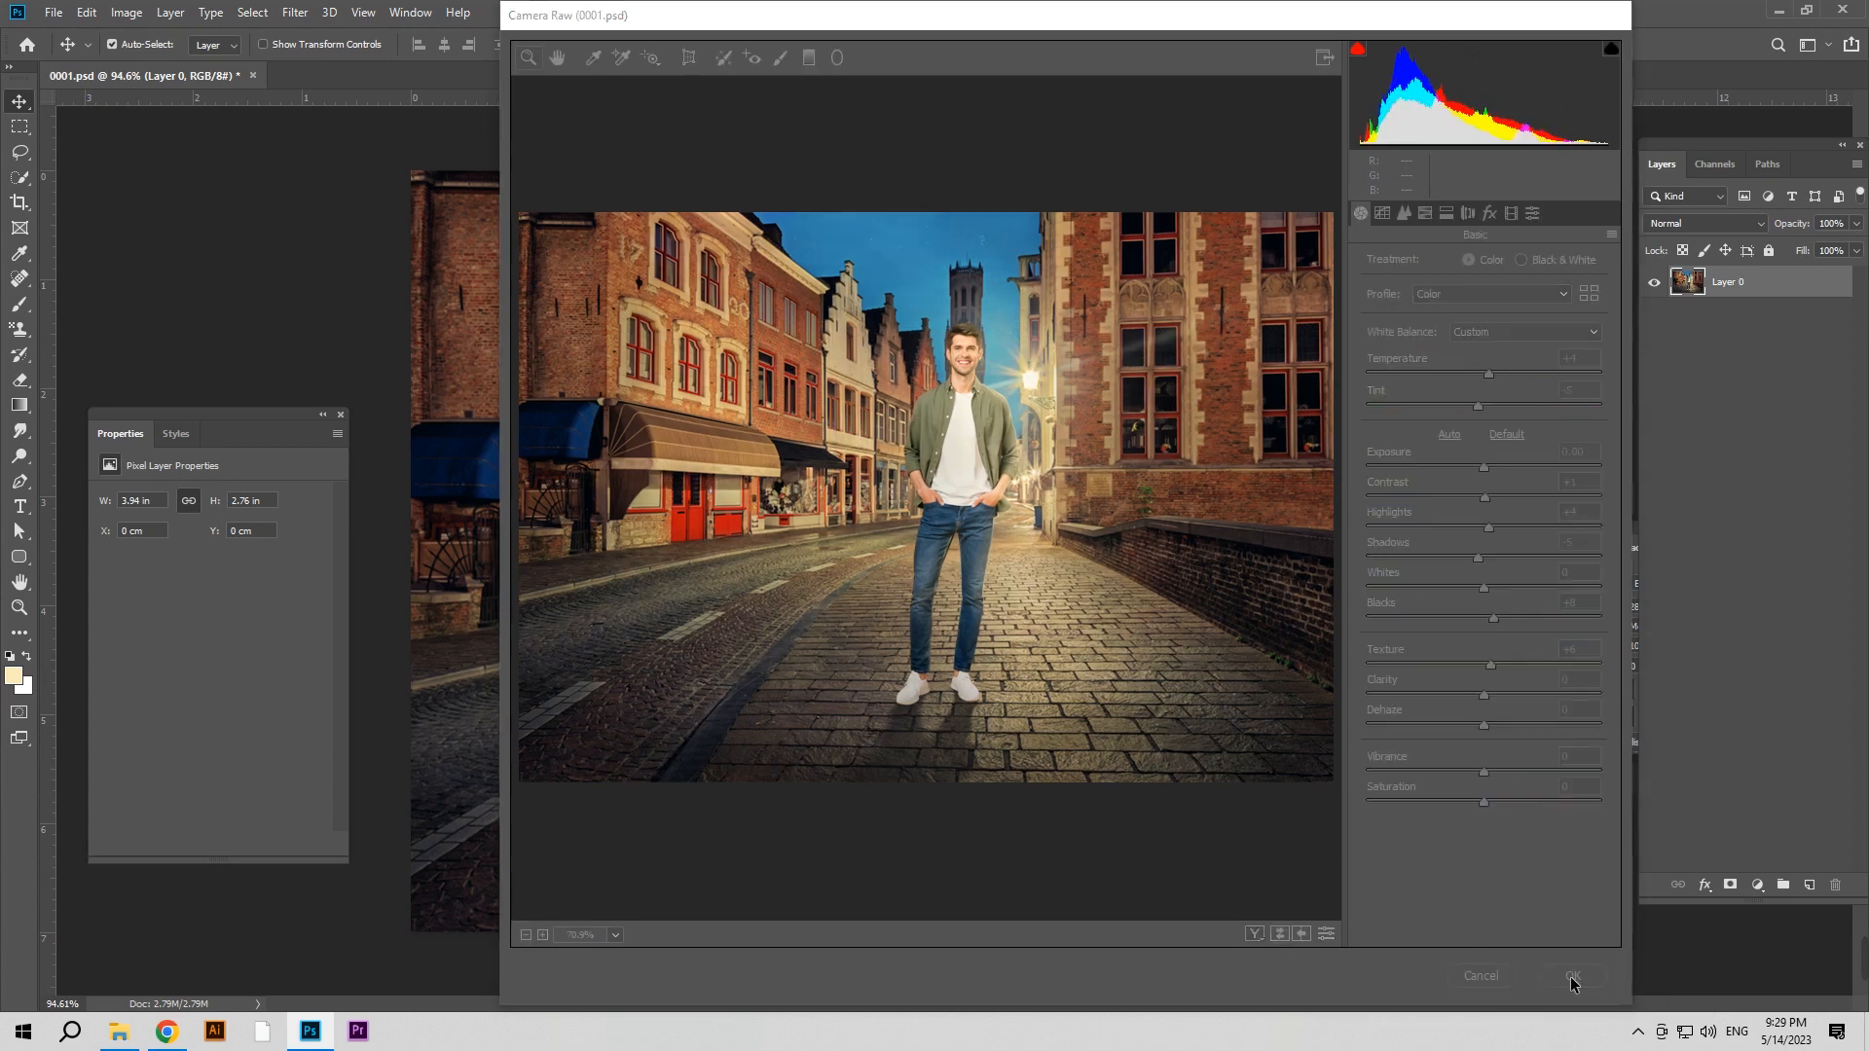